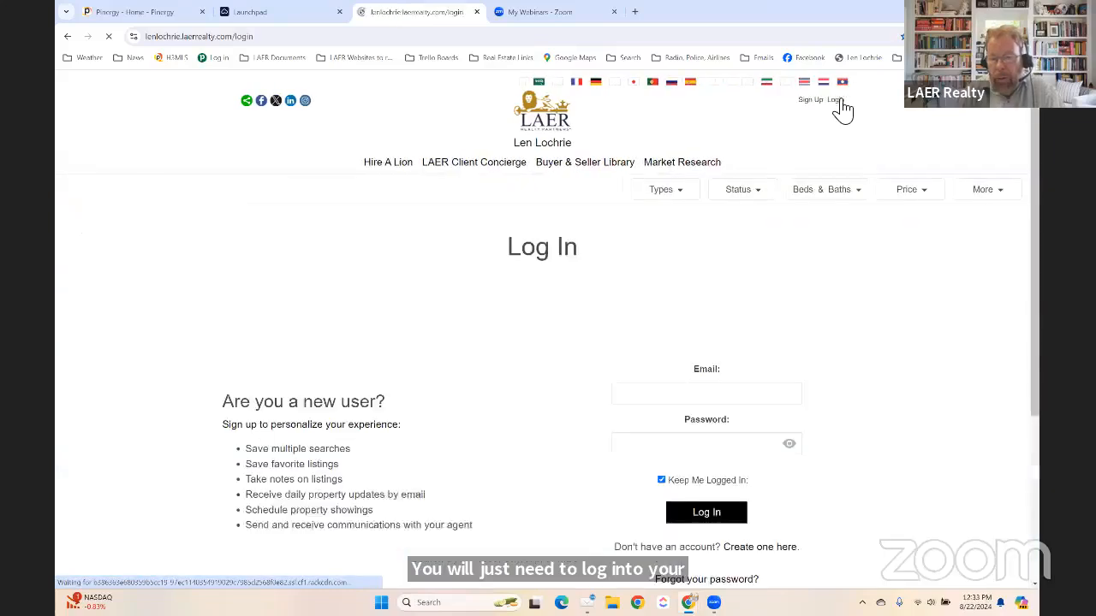
Log in to the LAER agent site with the autofilled email and password.
click(723, 398)
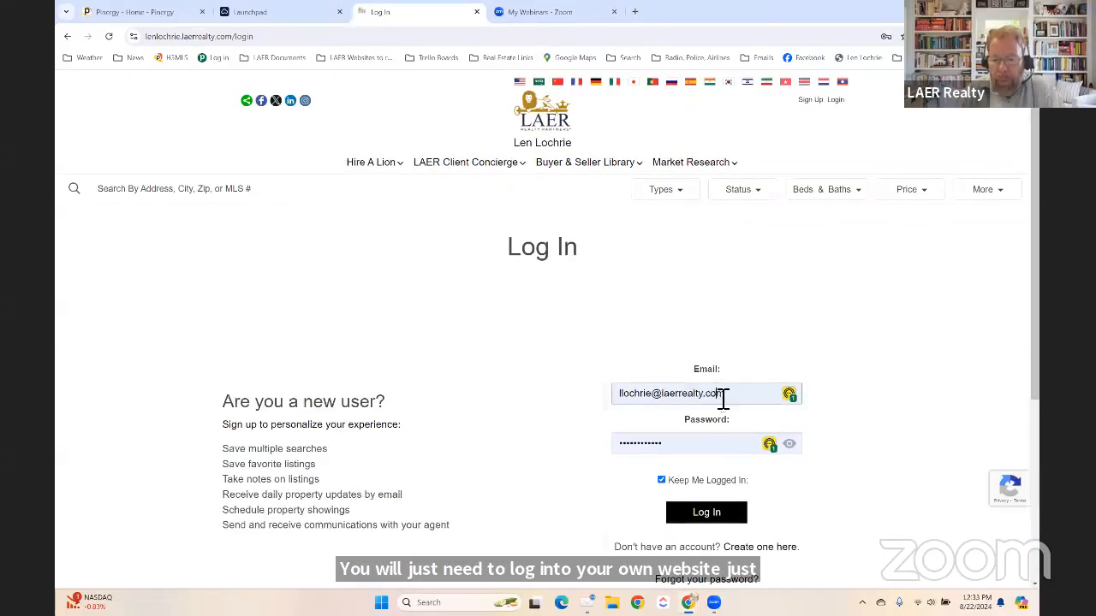
click(860, 420)
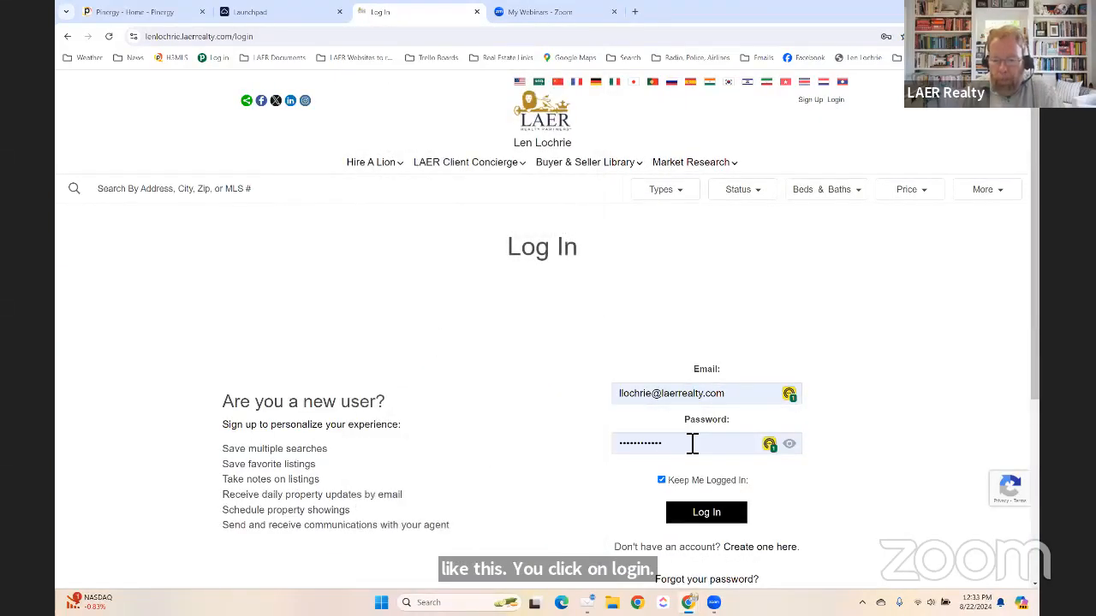
click(725, 512)
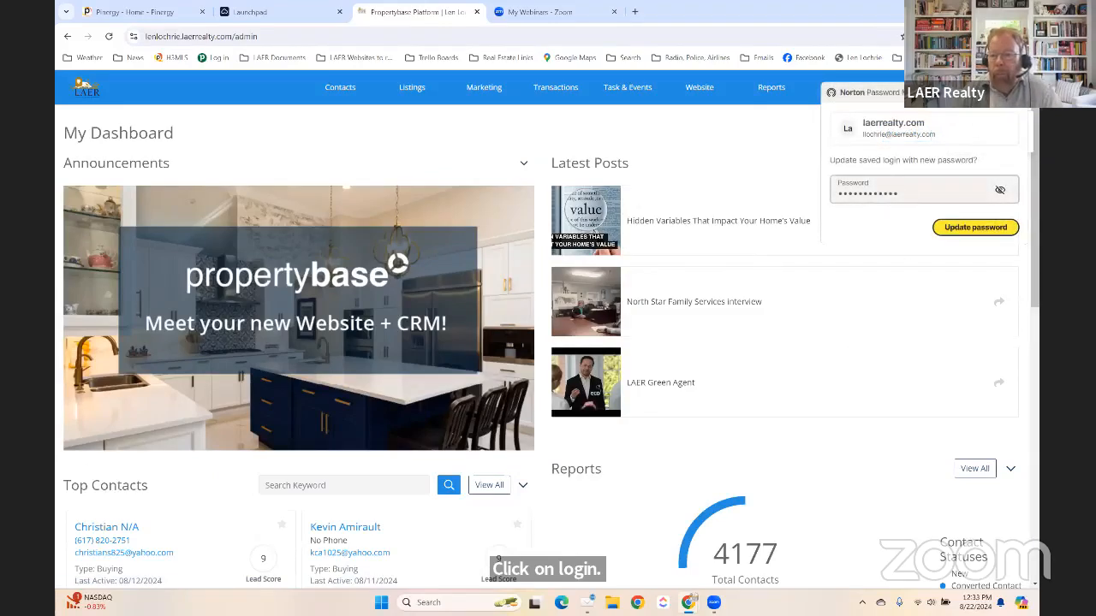
Dismiss the password prompt and success notice, then launch Cloud CMA via SSO from Quick Actions.
click(1025, 111)
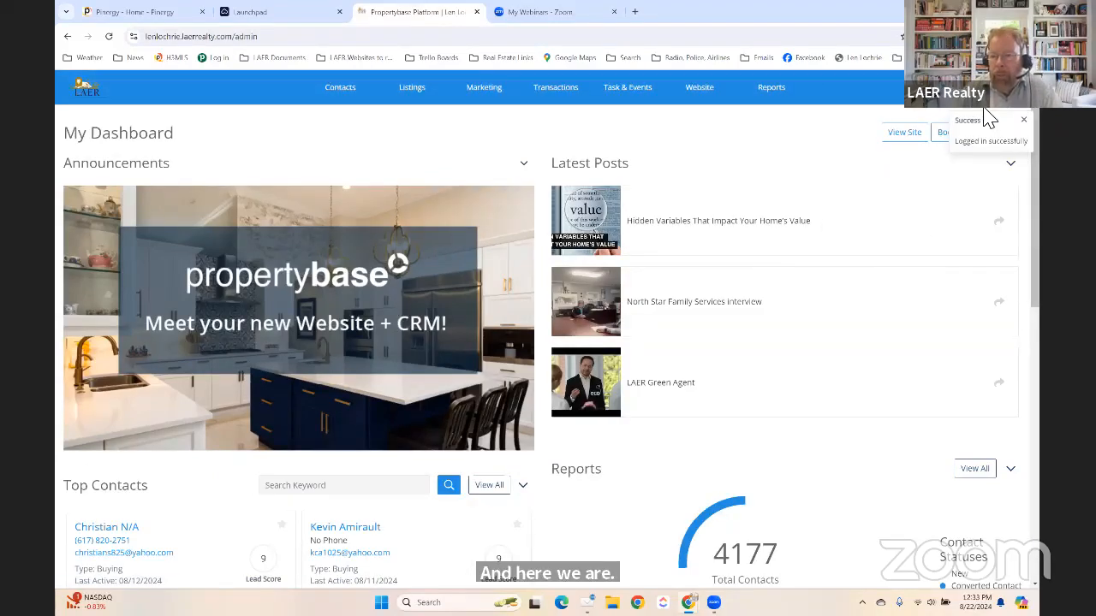
click(1026, 120)
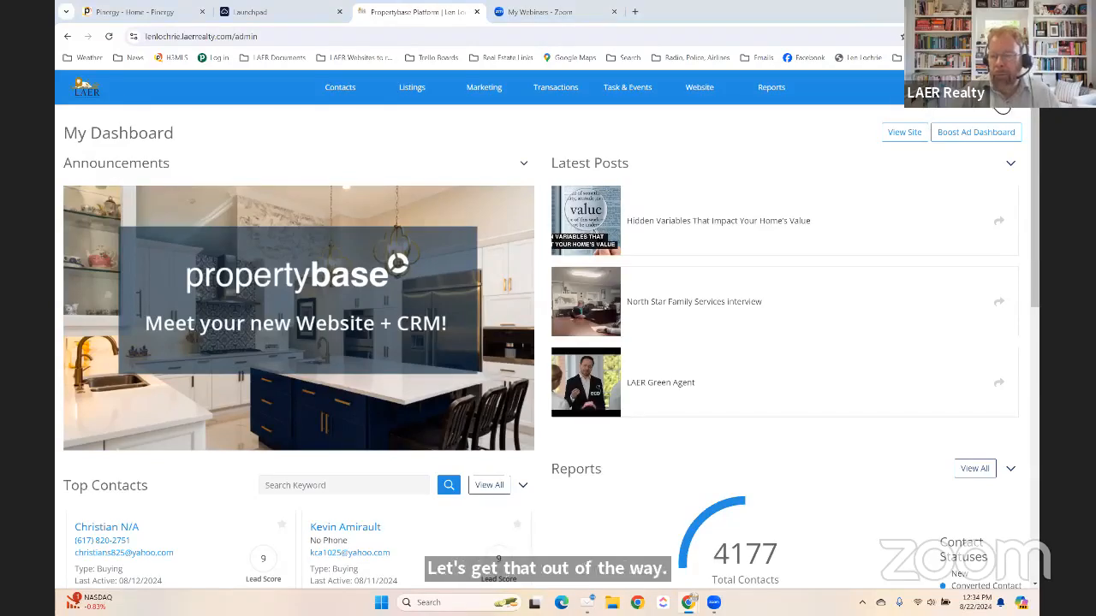
click(1002, 106)
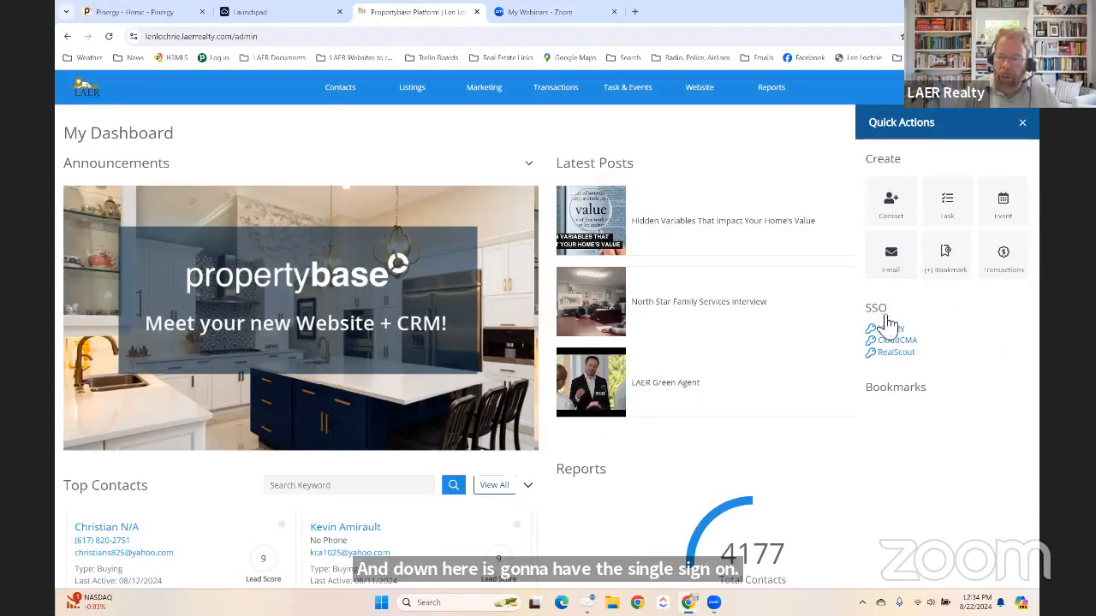
click(896, 341)
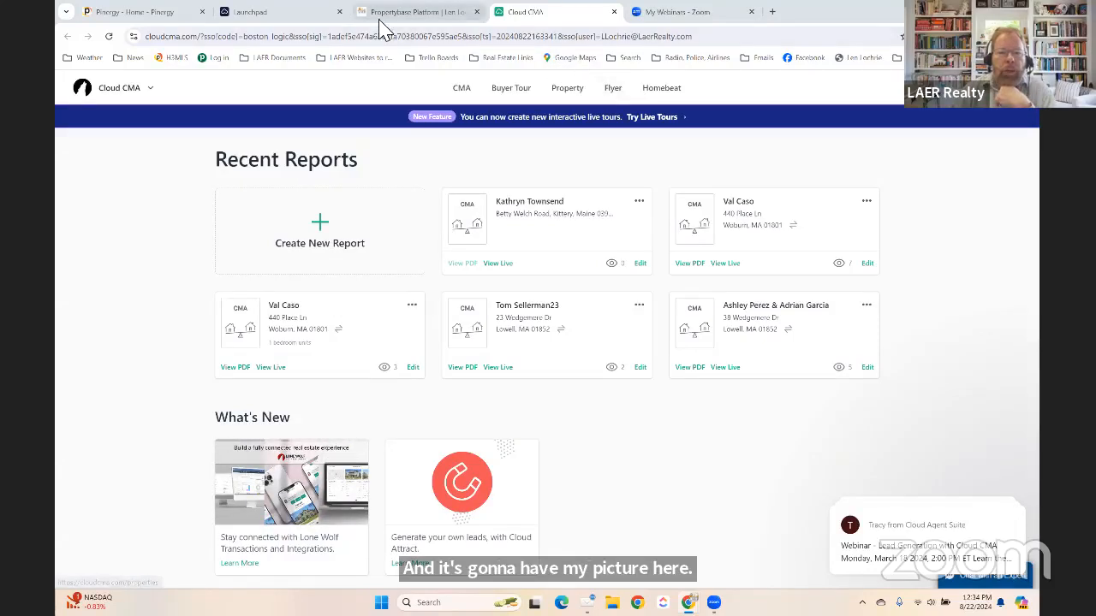
Launch a second Cloud CMA session from Pinergy through the Cloud Agent Suite Launchpad.
click(147, 14)
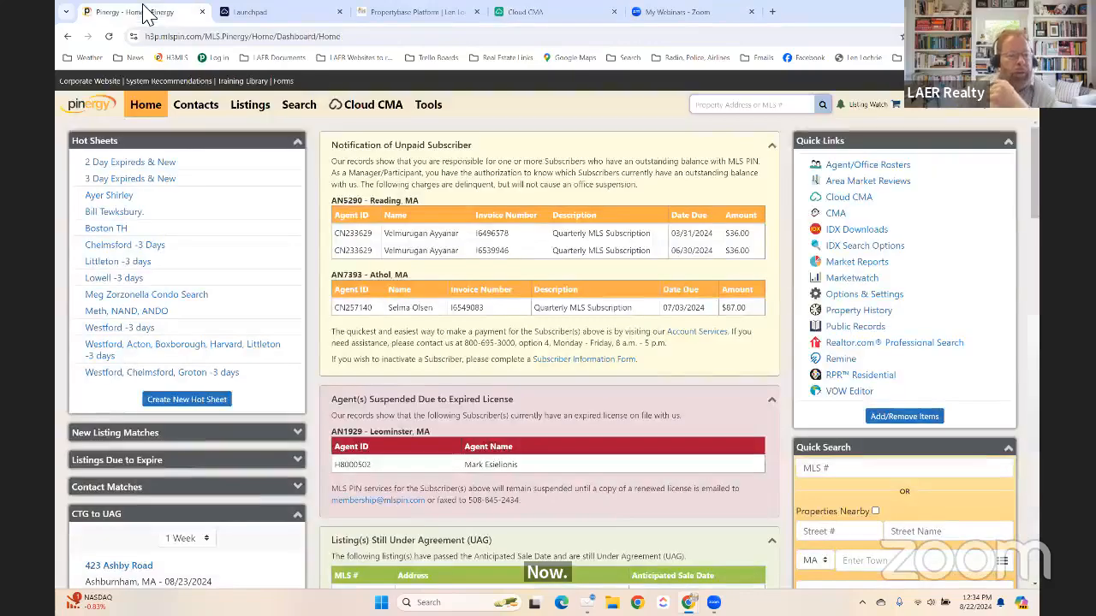
click(370, 108)
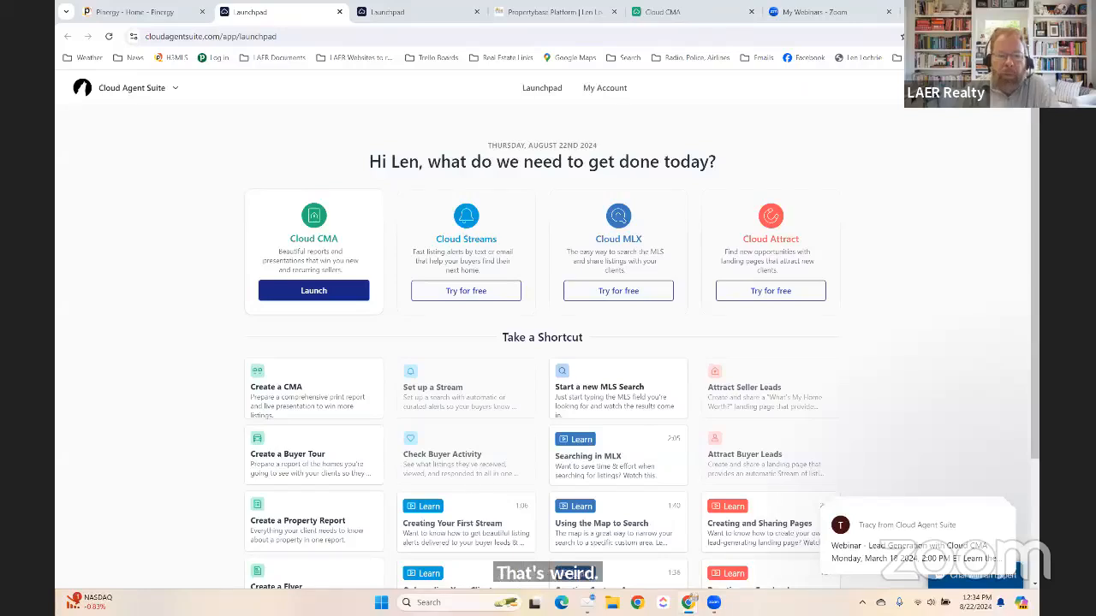
click(334, 289)
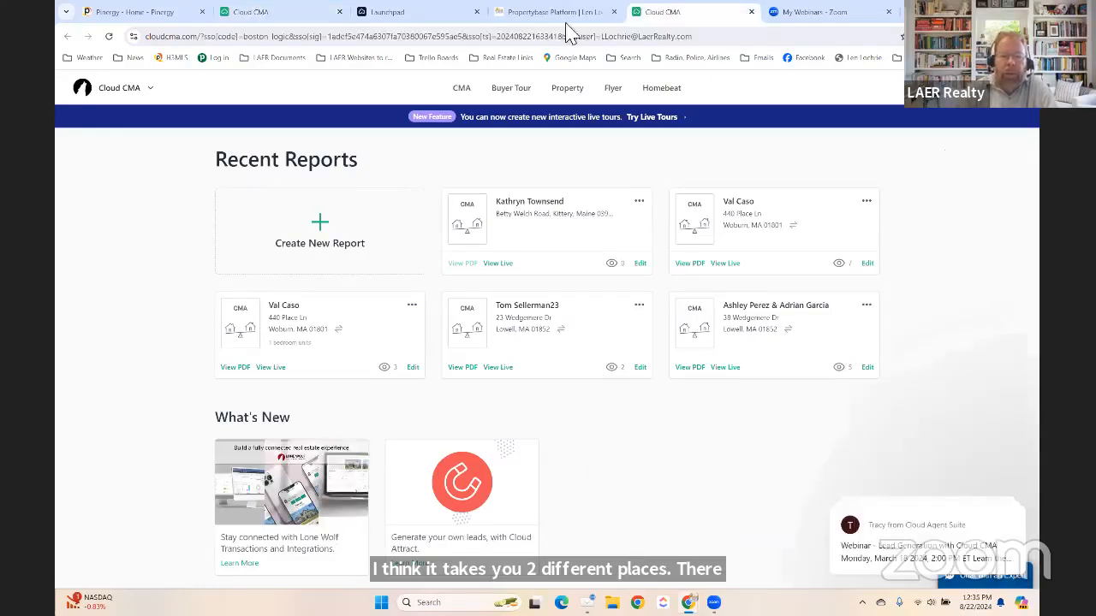
Close the duplicate Cloud CMA tab and return to the remaining Recent Reports tab.
click(310, 17)
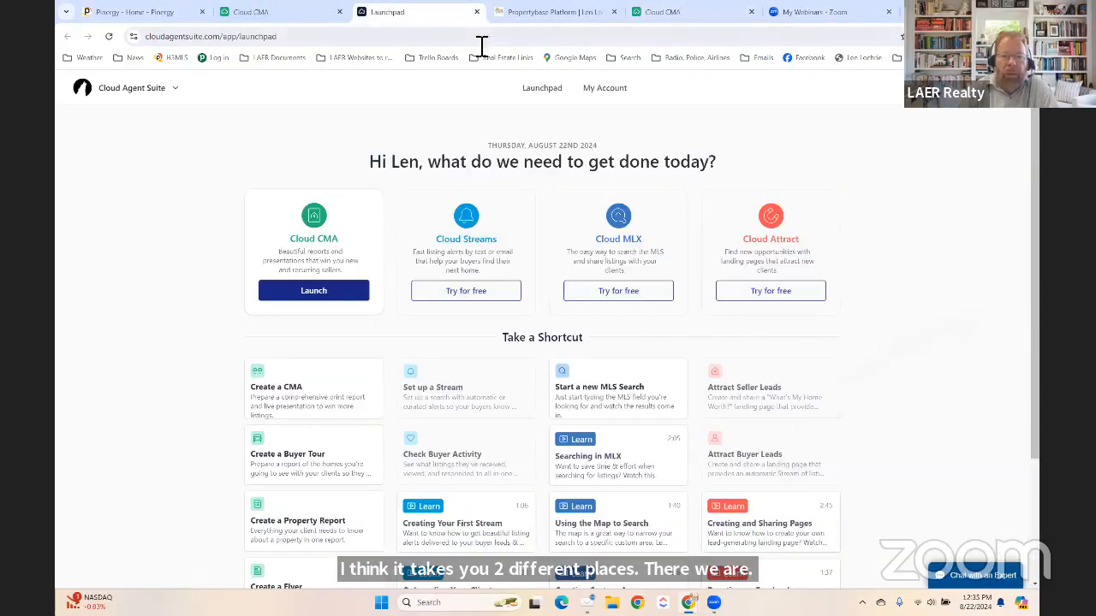
click(700, 15)
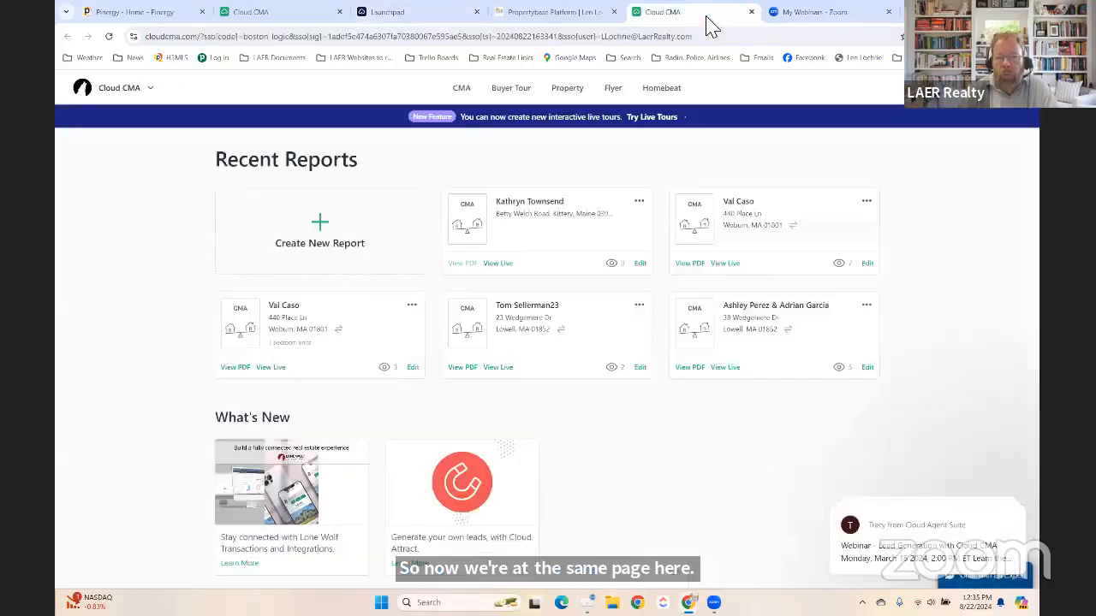
click(751, 12)
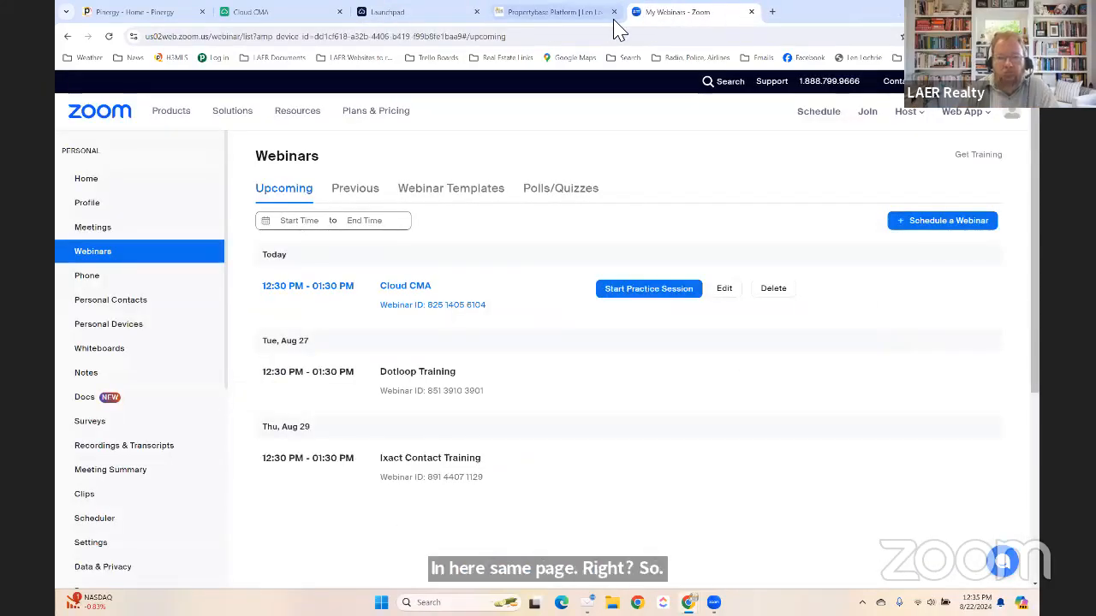
click(283, 13)
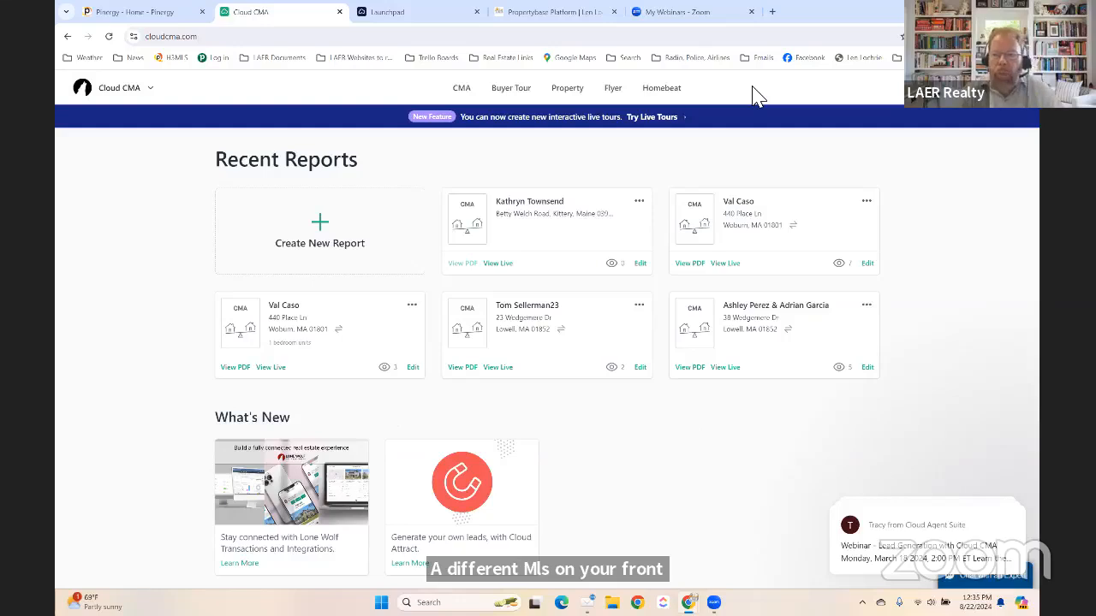
Open Account Settings from the avatar menu to show the Profile section.
click(1015, 94)
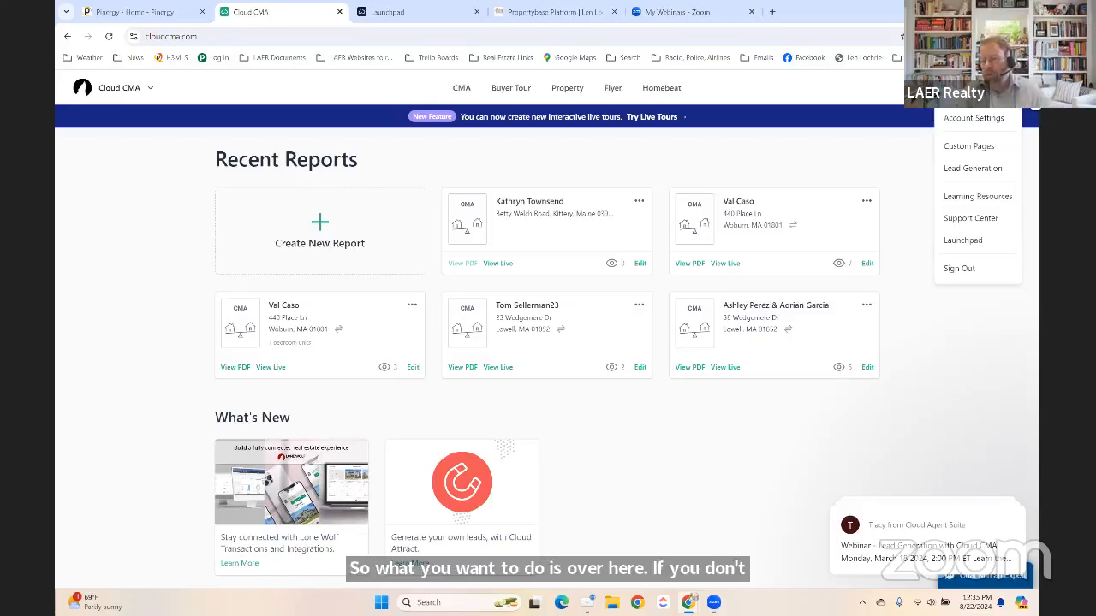
click(974, 124)
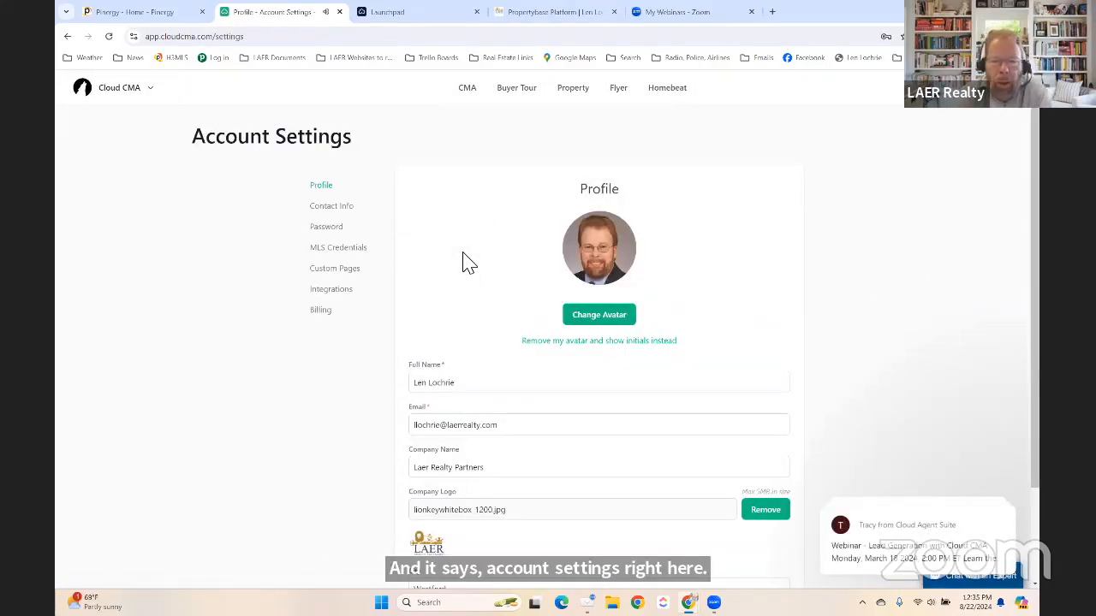
Replace 'Laer' with 'LAER' so the company name reads LAER Realty Partners, and save the profile.
scroll(455, 286, down, 1)
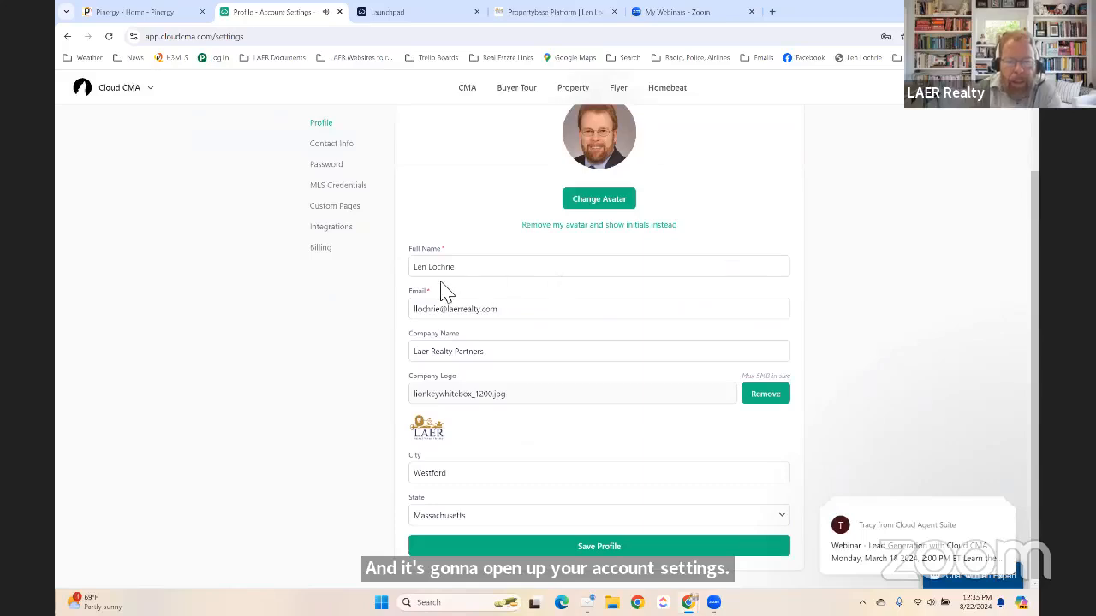
click(421, 357)
drag(420, 357, 513, 360)
click(482, 358)
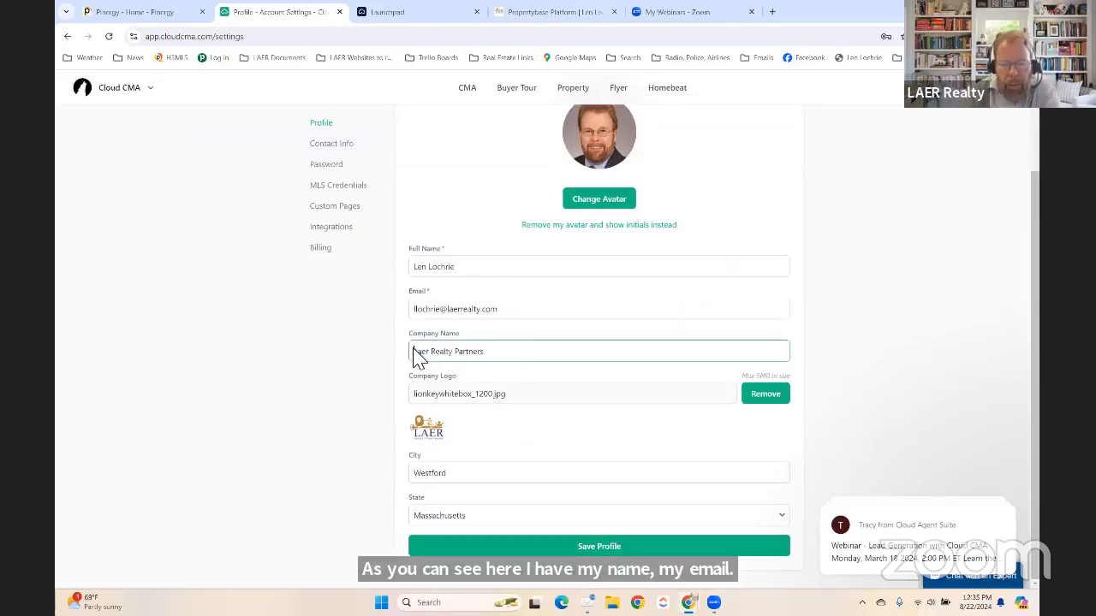
drag(411, 358, 434, 358)
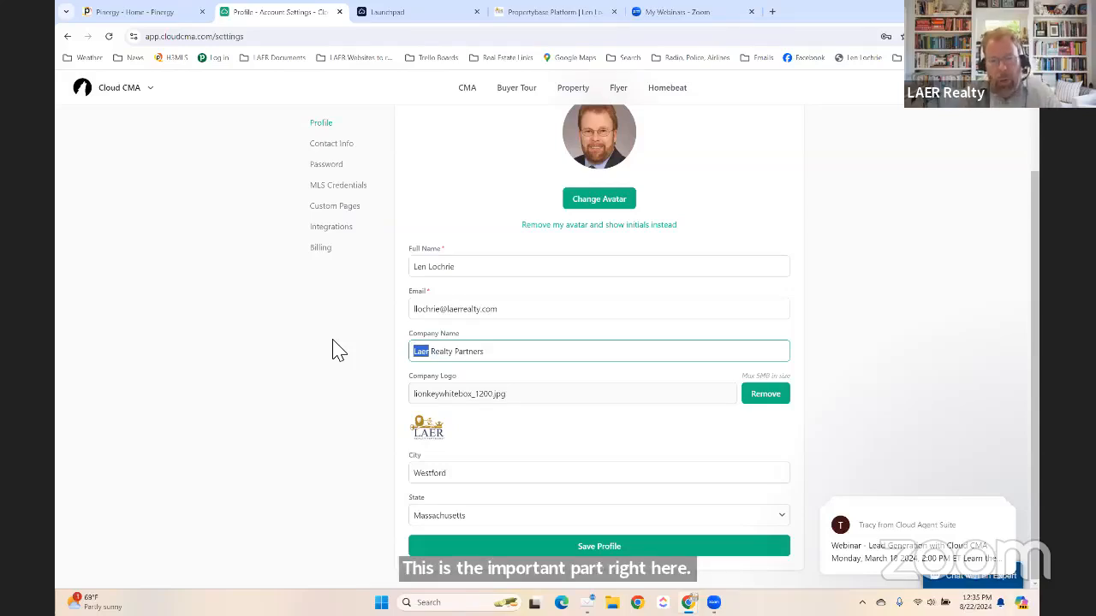
text(LAER)
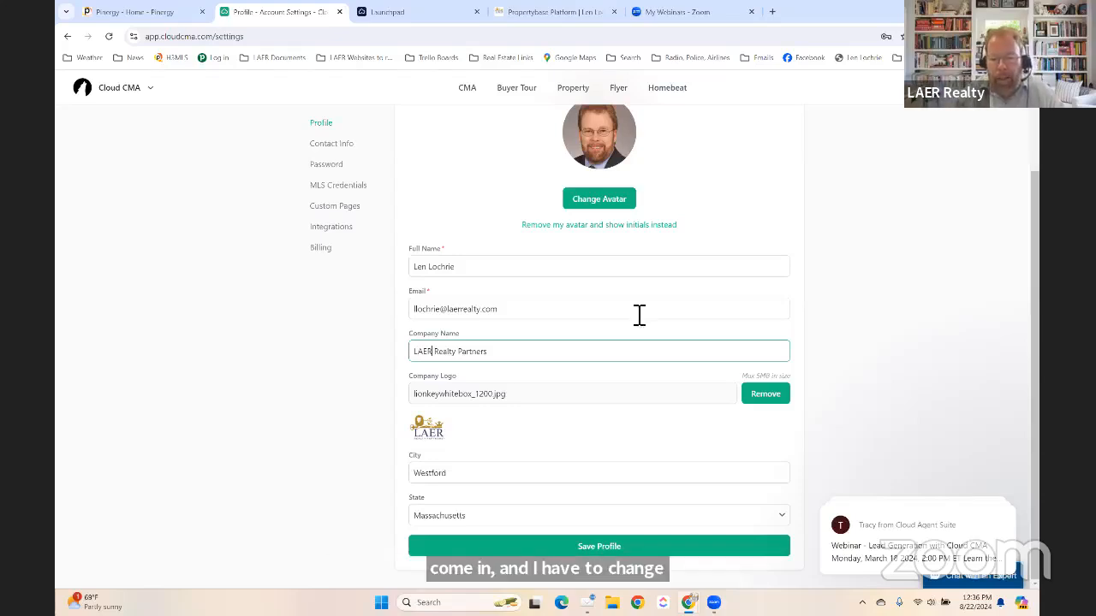
click(669, 326)
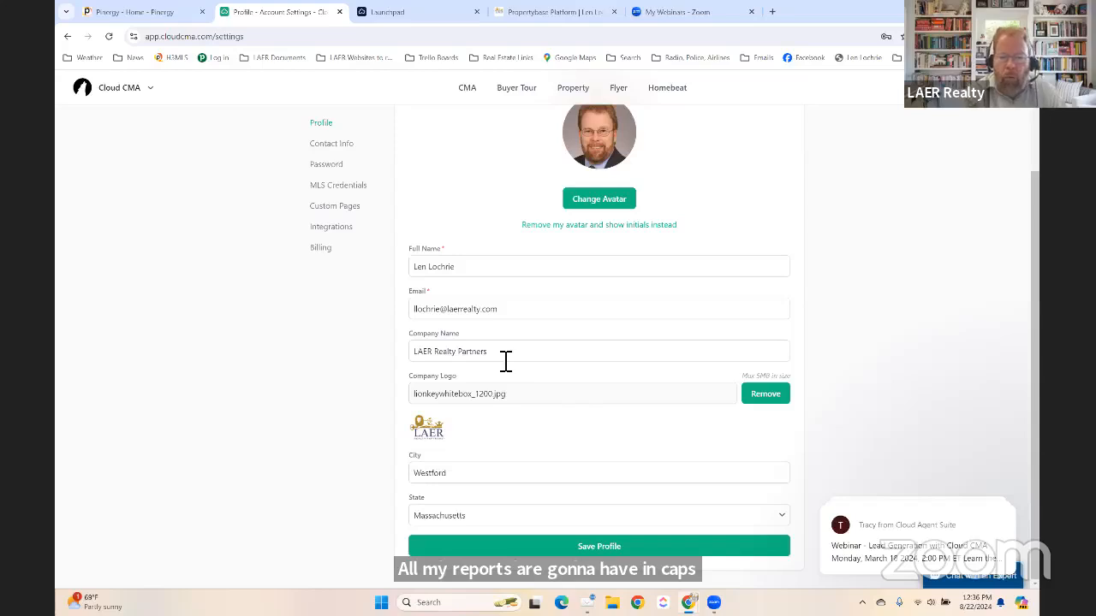
drag(416, 351, 494, 354)
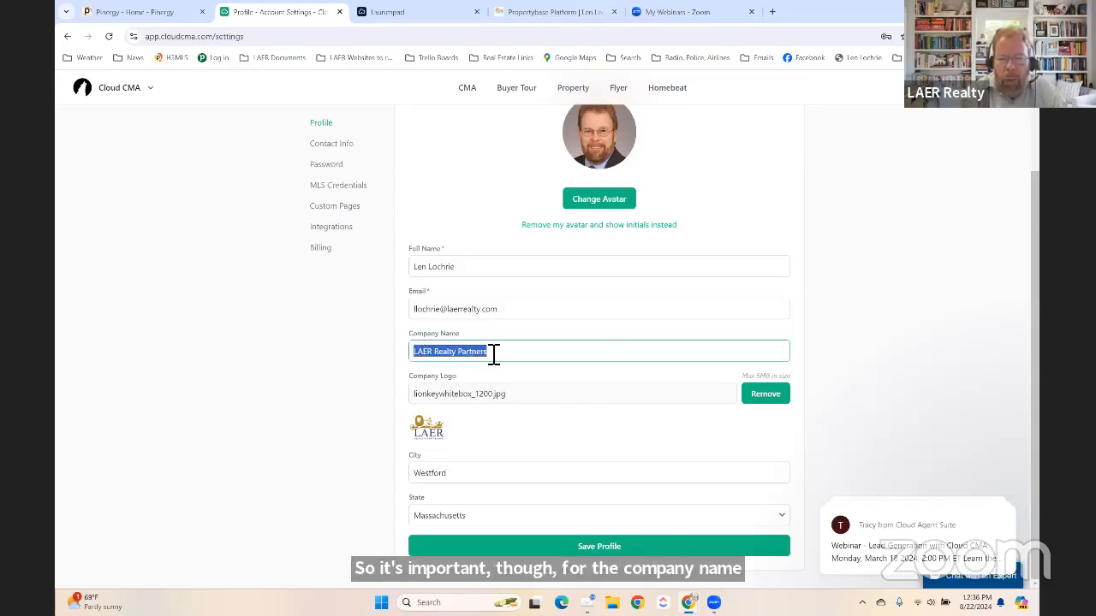
click(856, 325)
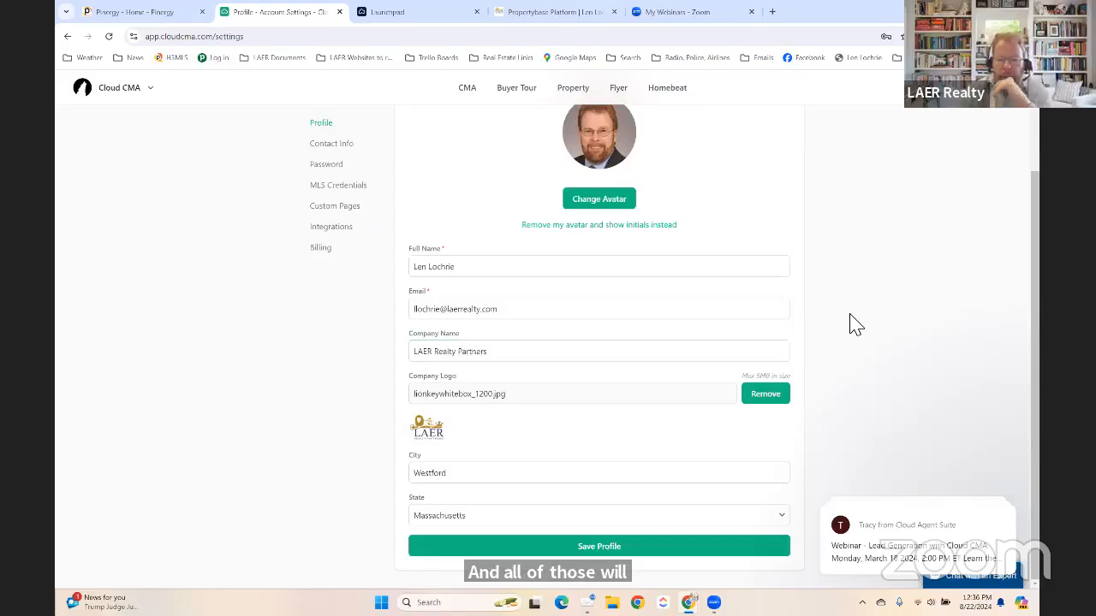
click(599, 550)
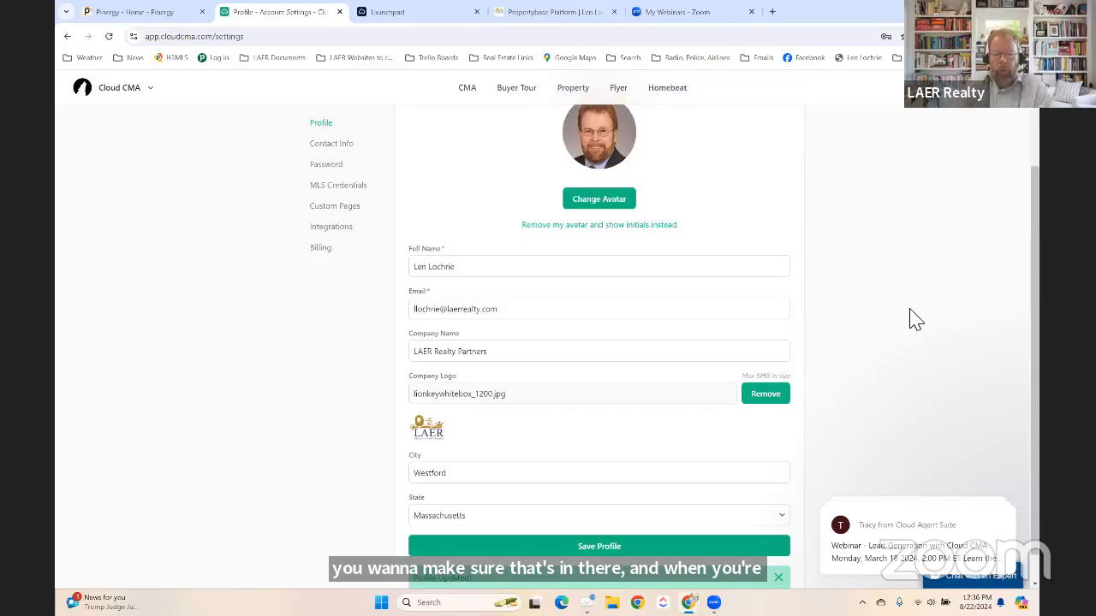
scroll(282, 330, up, 2)
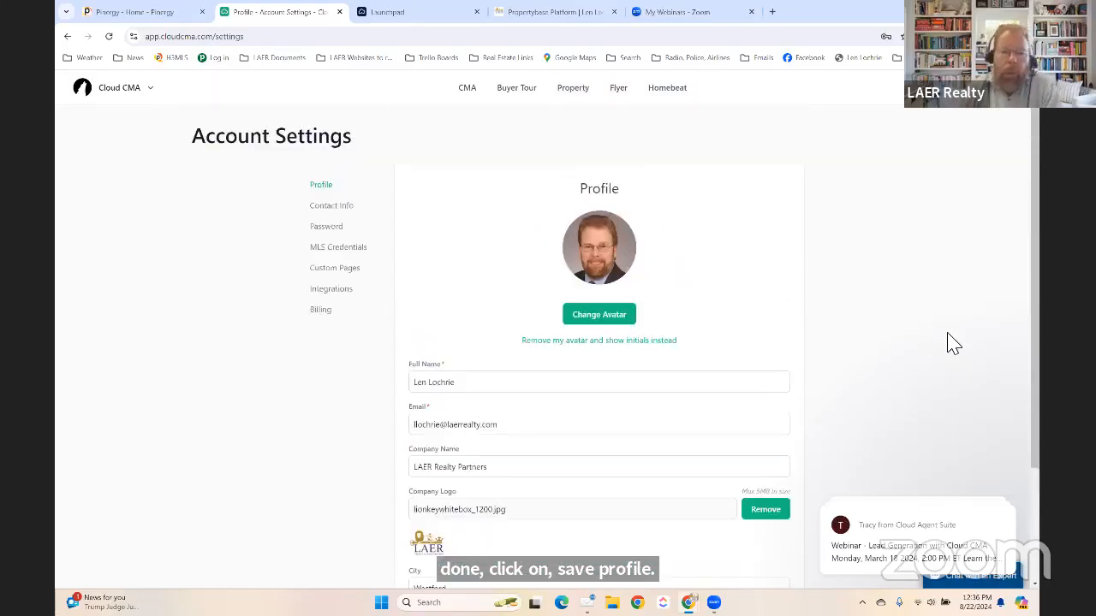
Open MLS Credentials and browse the primary MLS state list, trying Massachusetts and Florida.
click(334, 255)
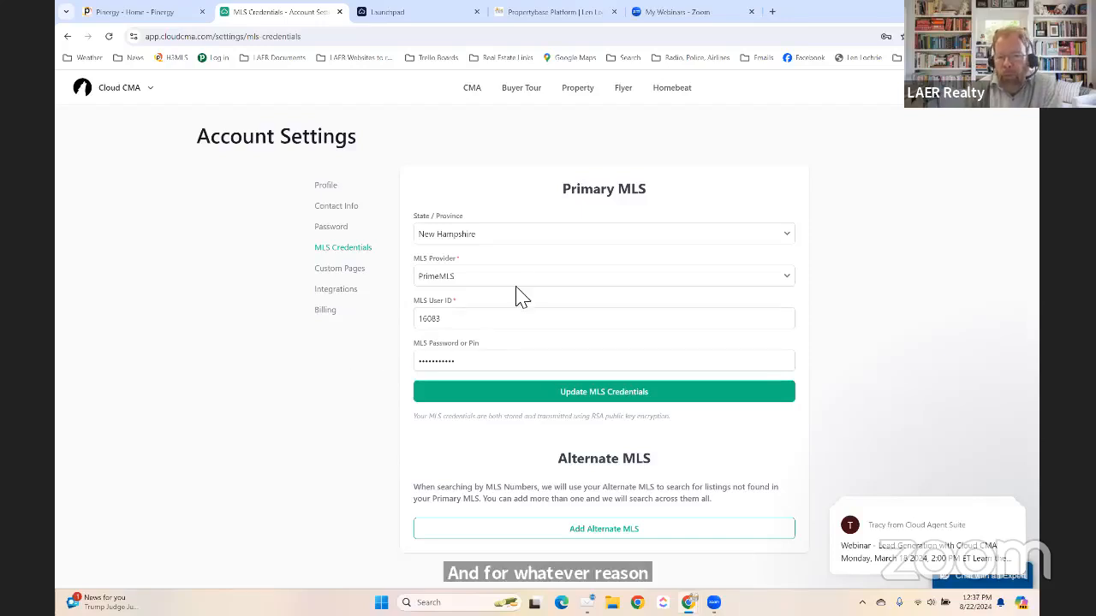
click(504, 240)
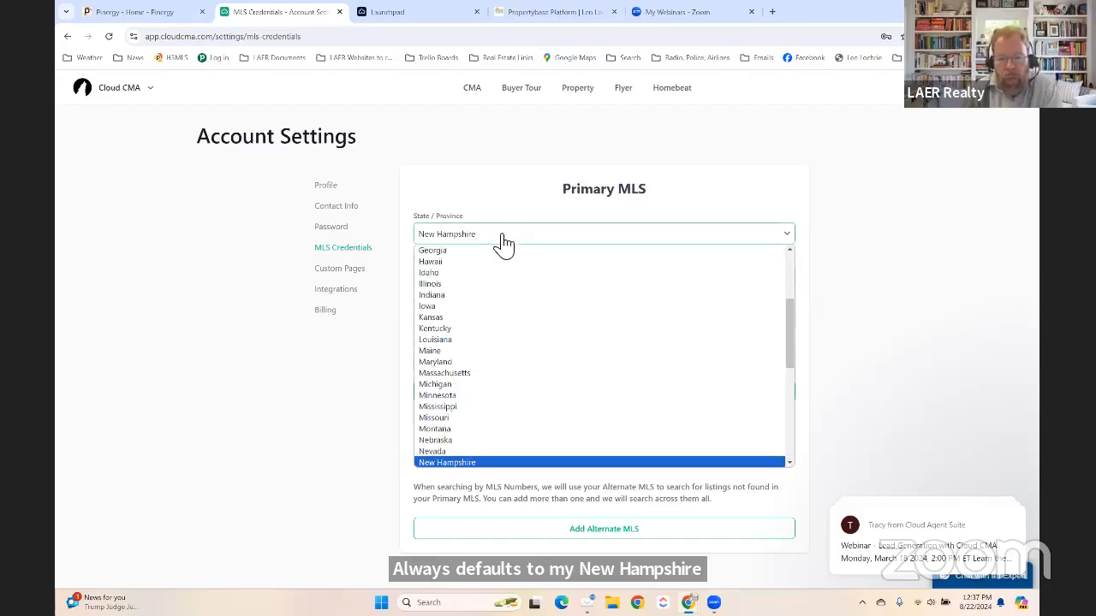
click(462, 375)
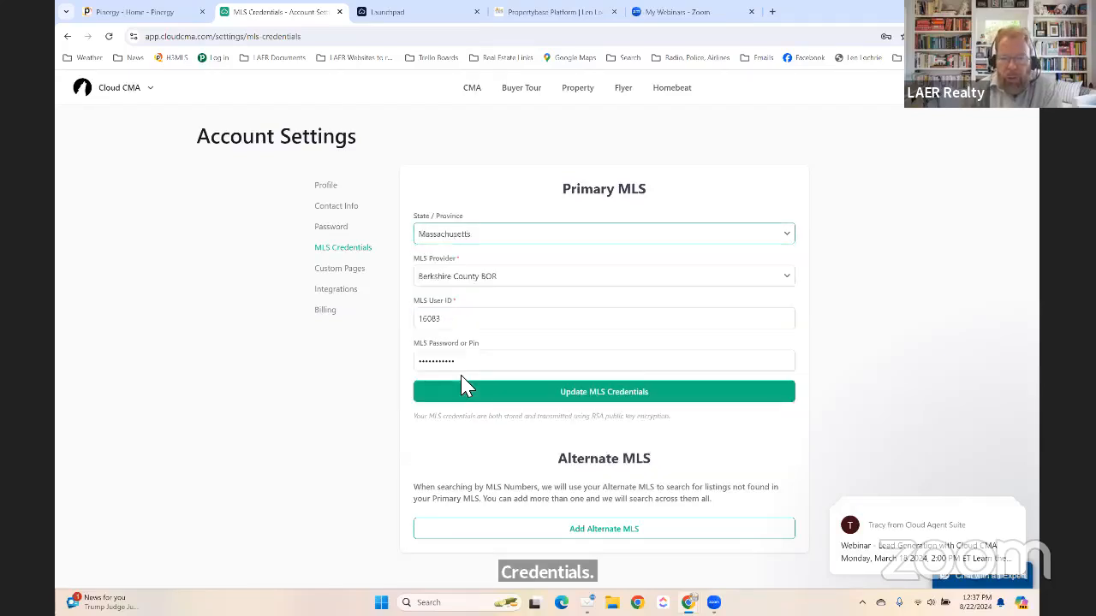
click(491, 240)
scroll(444, 409, up, 2)
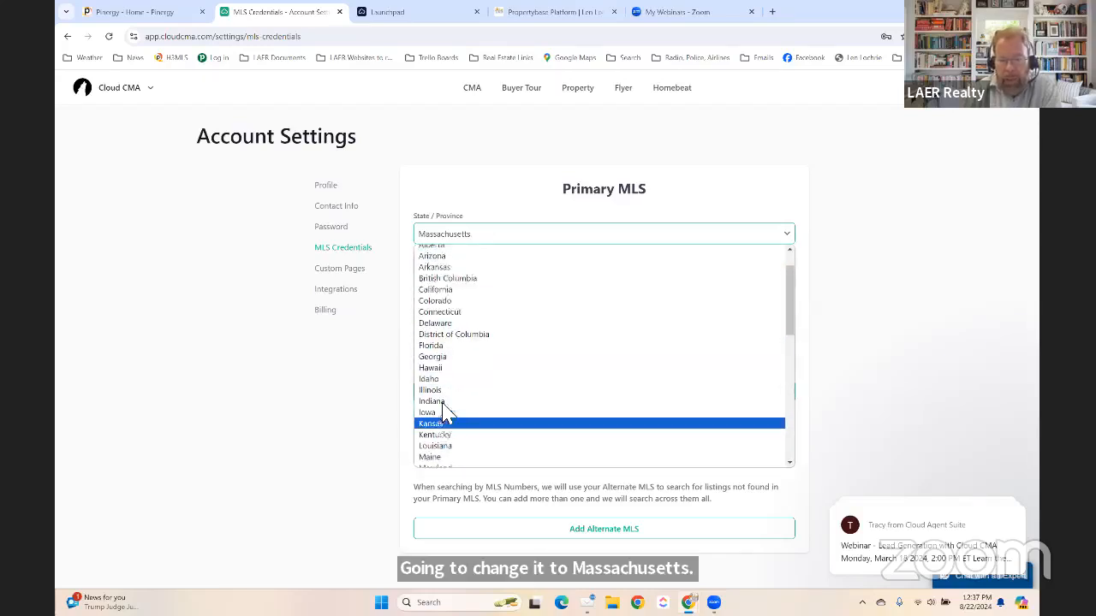
scroll(443, 409, down, 10)
scroll(445, 416, up, 9)
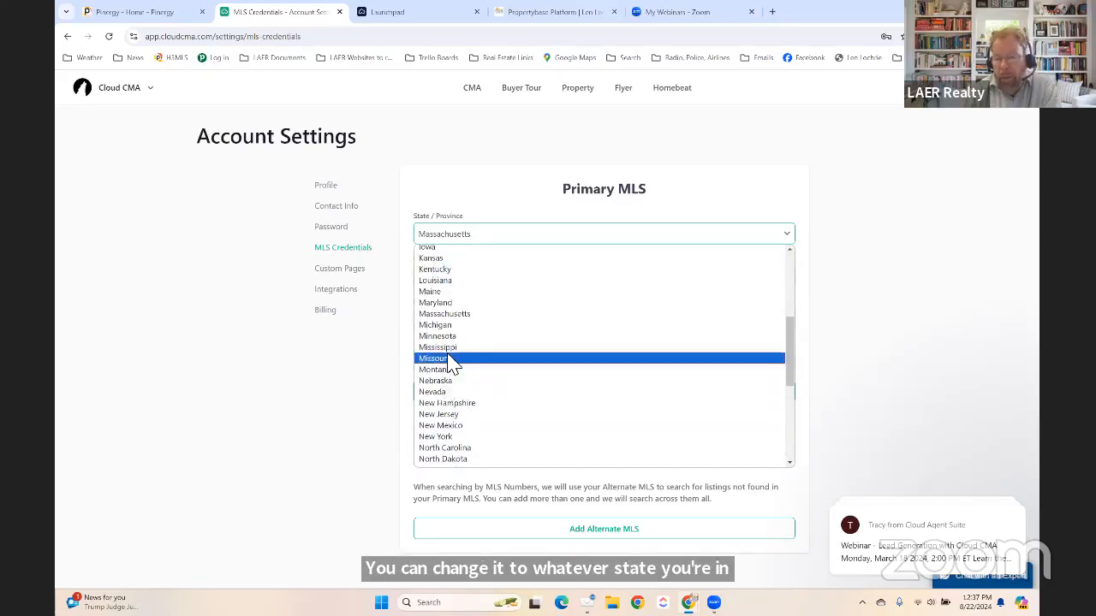
scroll(449, 368, up, 3)
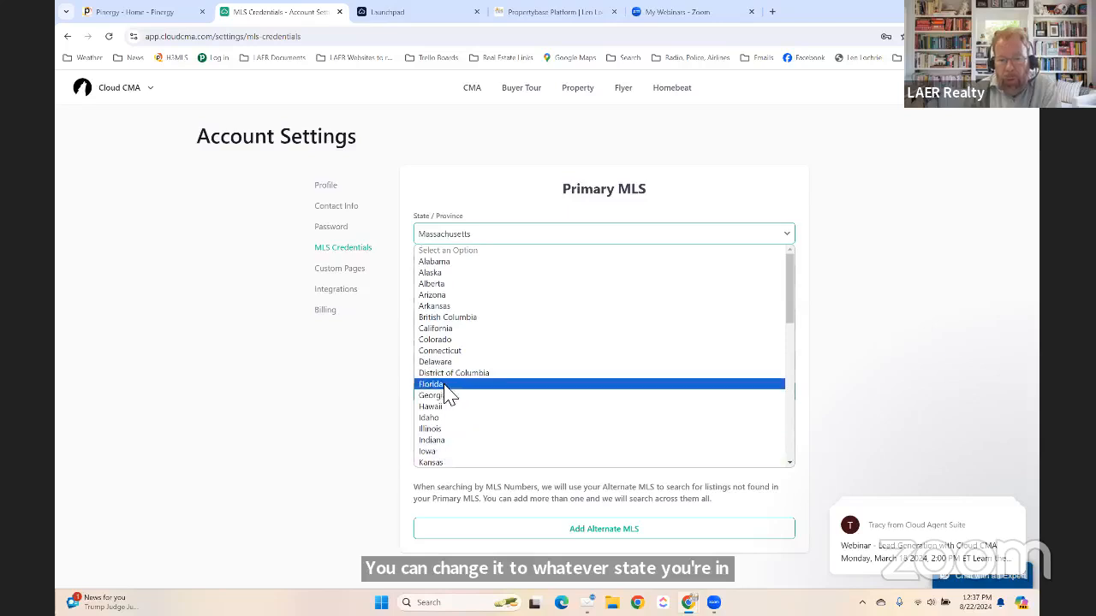
click(449, 383)
click(522, 278)
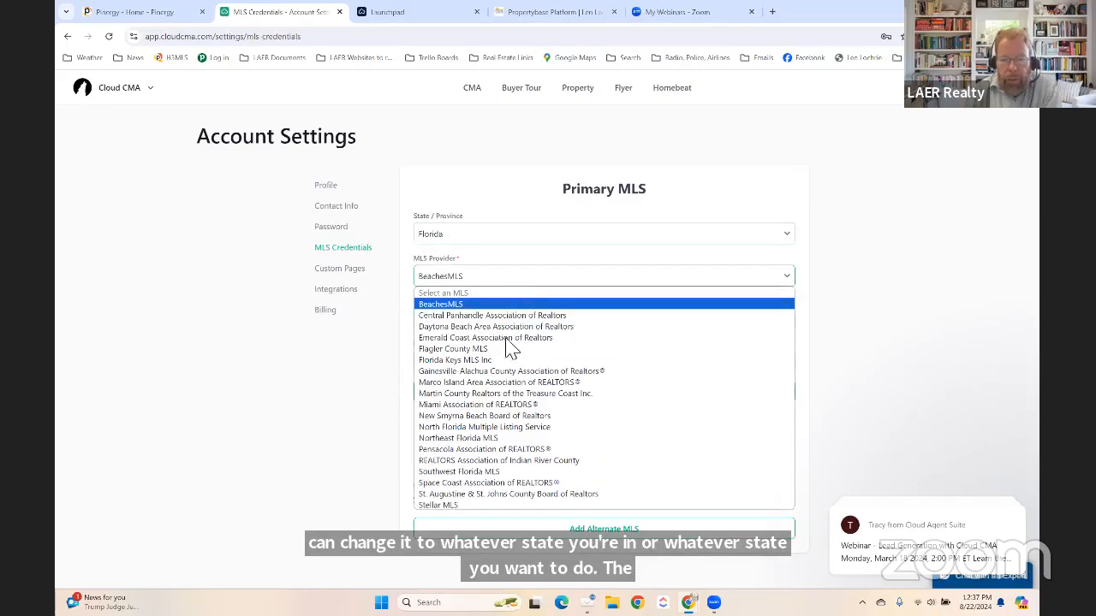
click(385, 323)
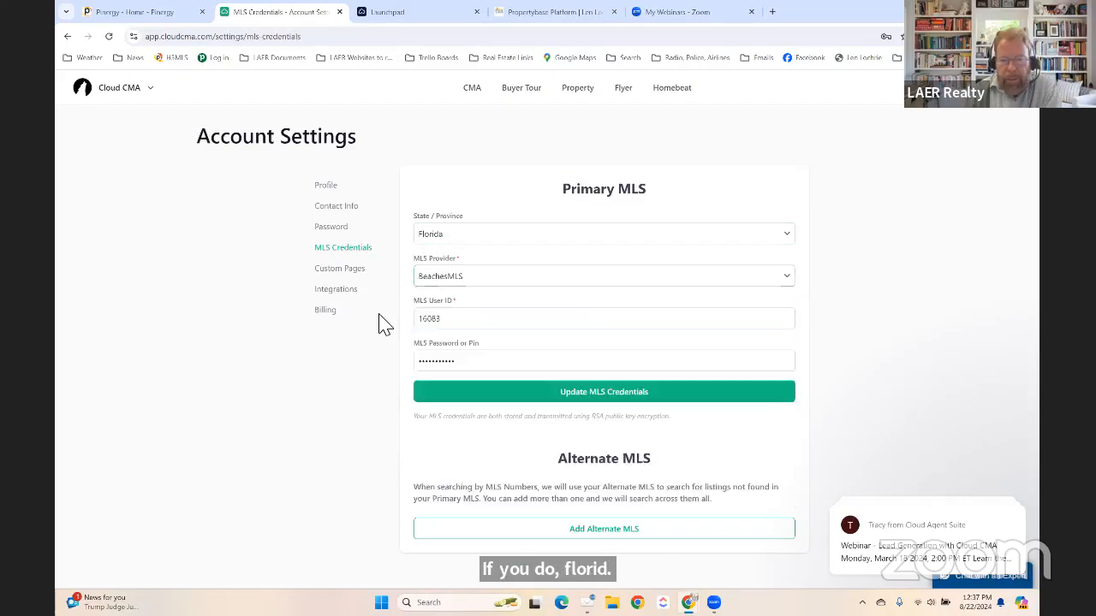
Set the primary MLS to Massachusetts with MLS Property Information Network.
click(473, 238)
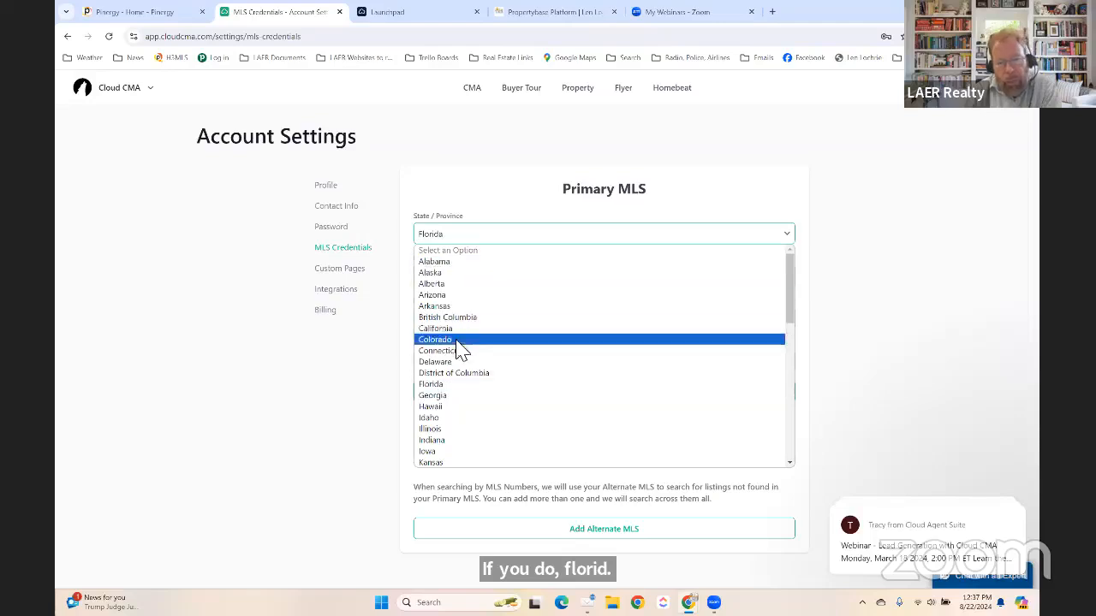
scroll(457, 389, down, 5)
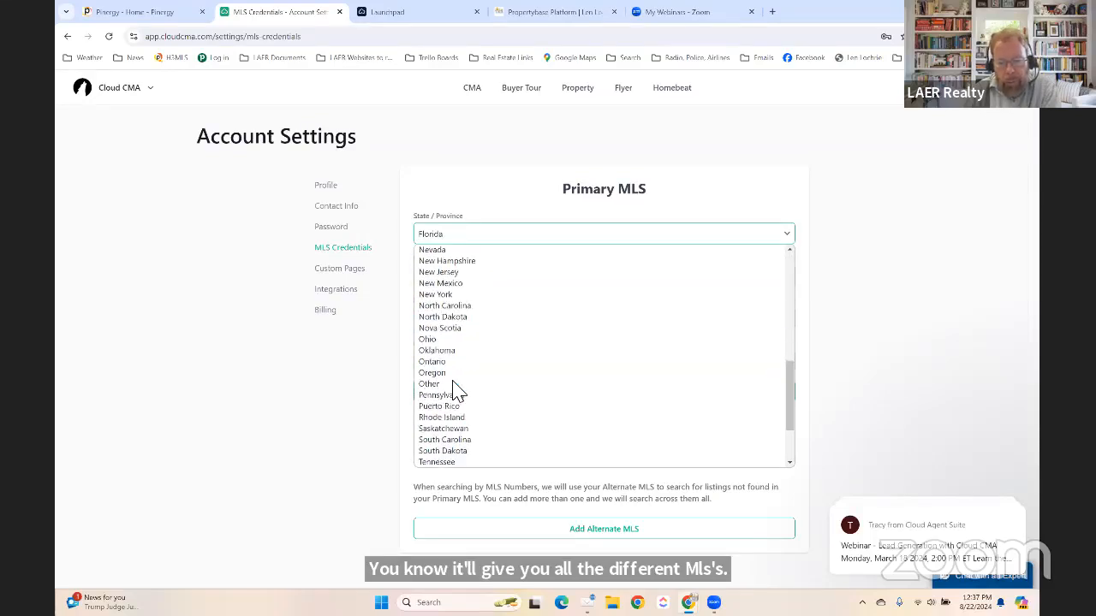
scroll(454, 306, up, 5)
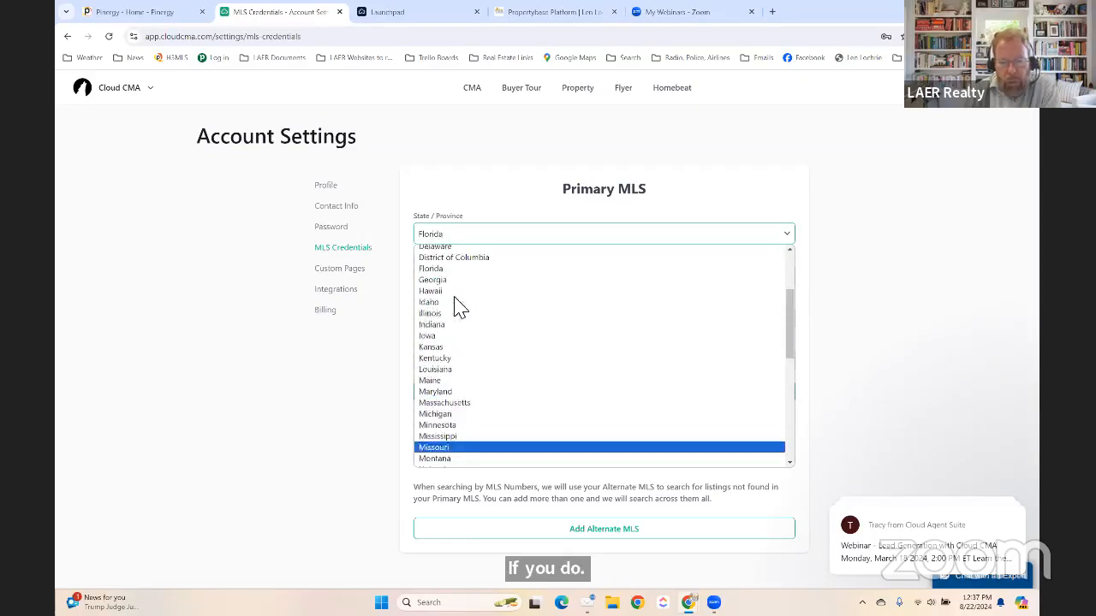
click(446, 402)
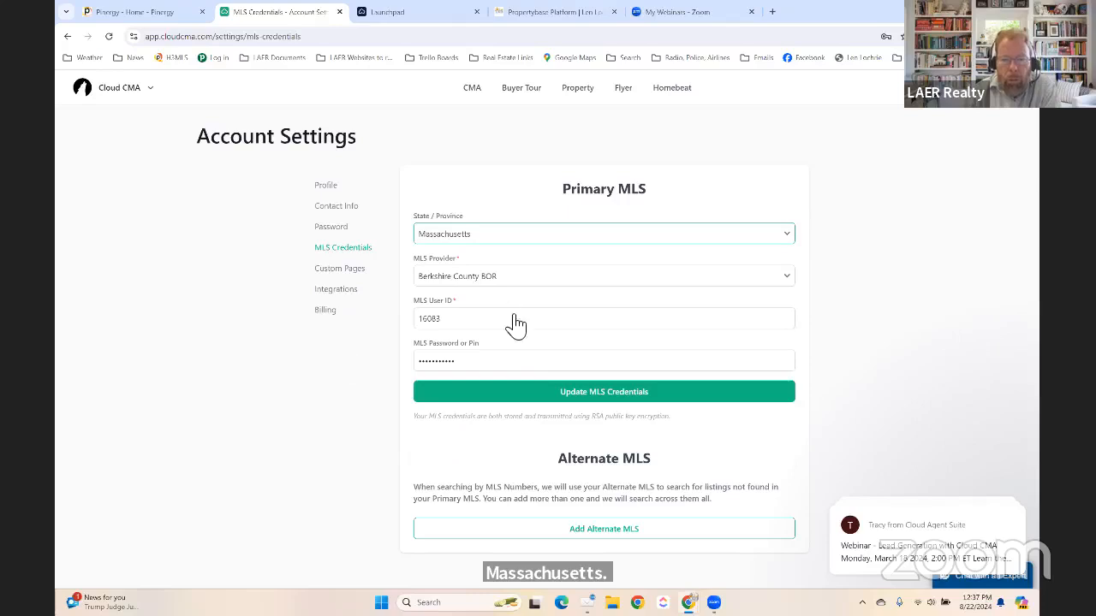
click(502, 280)
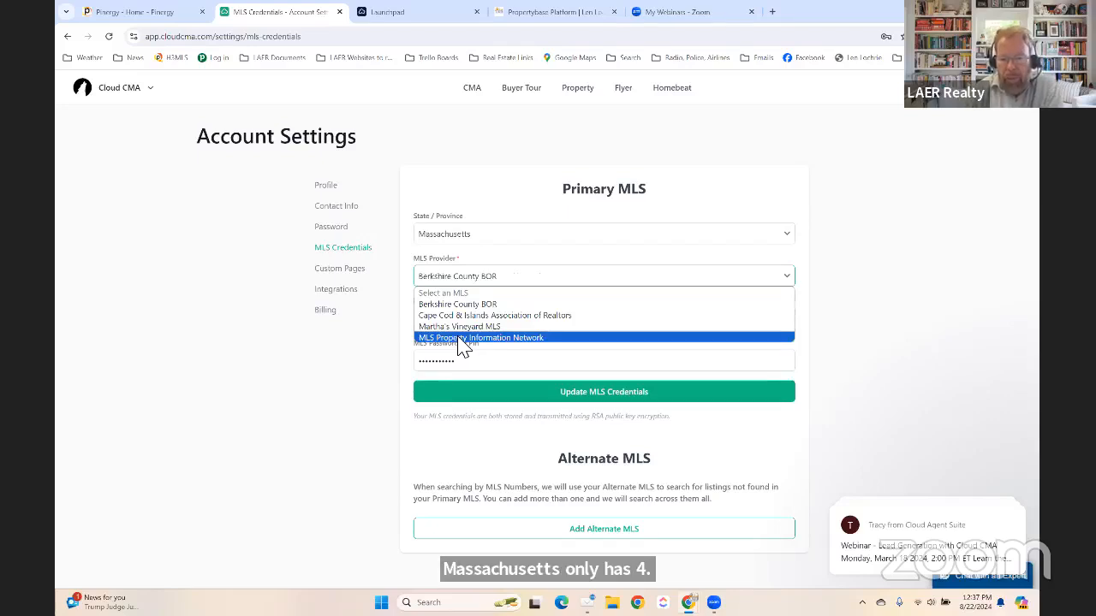
click(462, 338)
Fill in the saved MLS user ID and password and update the MLS credentials.
click(488, 325)
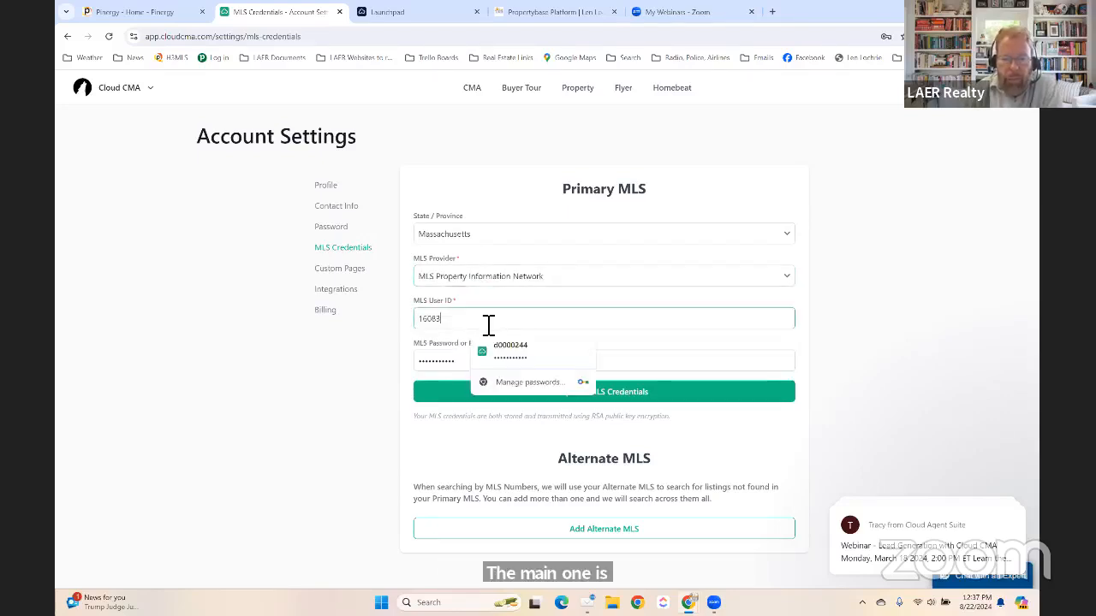
click(511, 350)
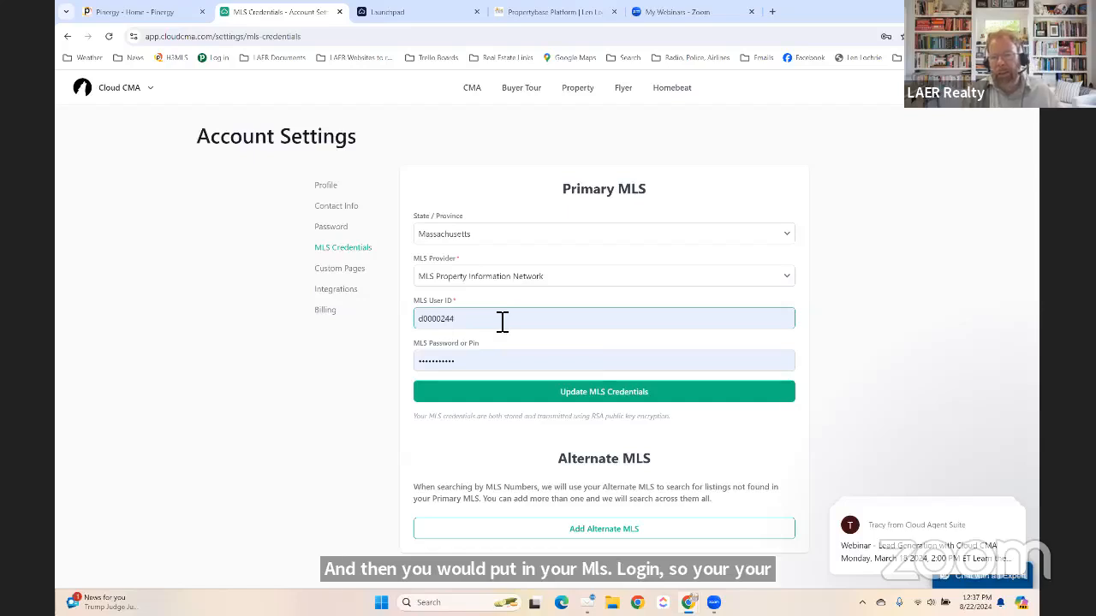
click(478, 361)
click(390, 381)
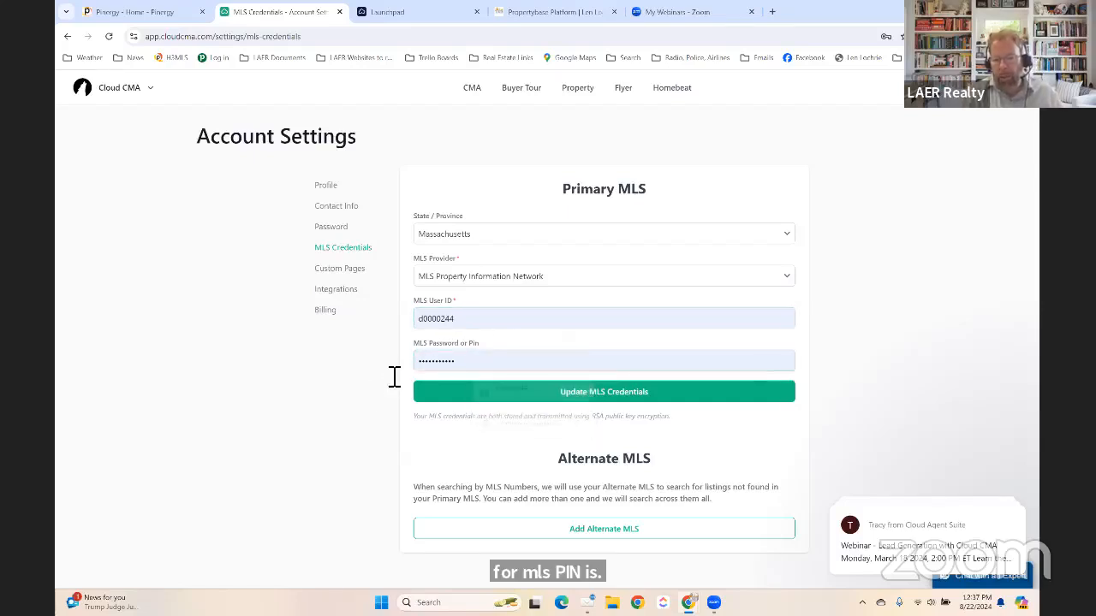
click(582, 395)
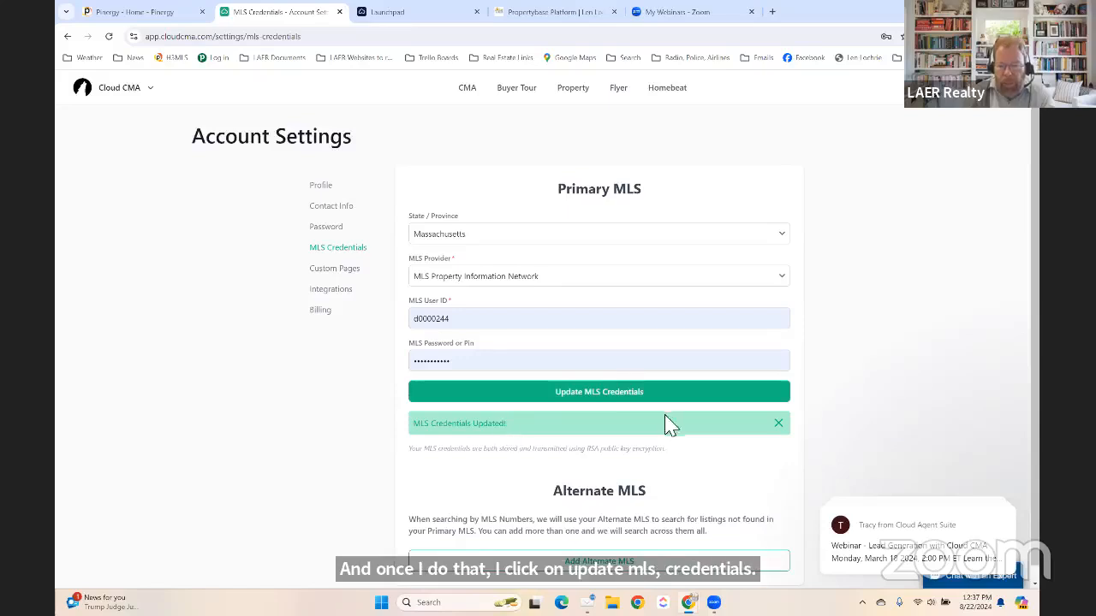
scroll(375, 377, down, 1)
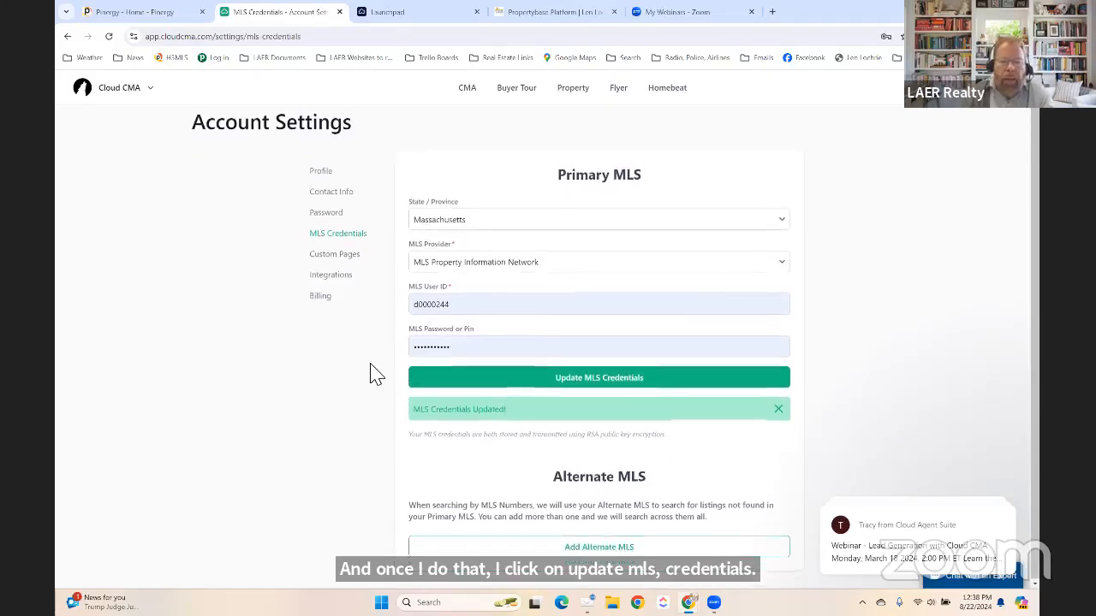
scroll(375, 377, up, 1)
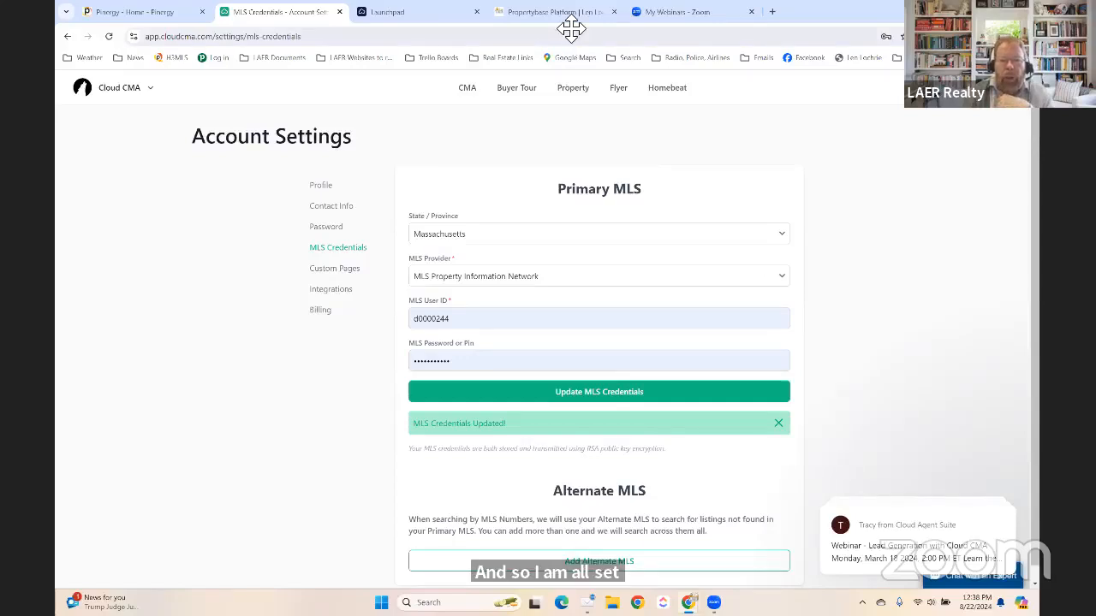
Go to the CMA Reports page and look through the existing report cards.
click(462, 87)
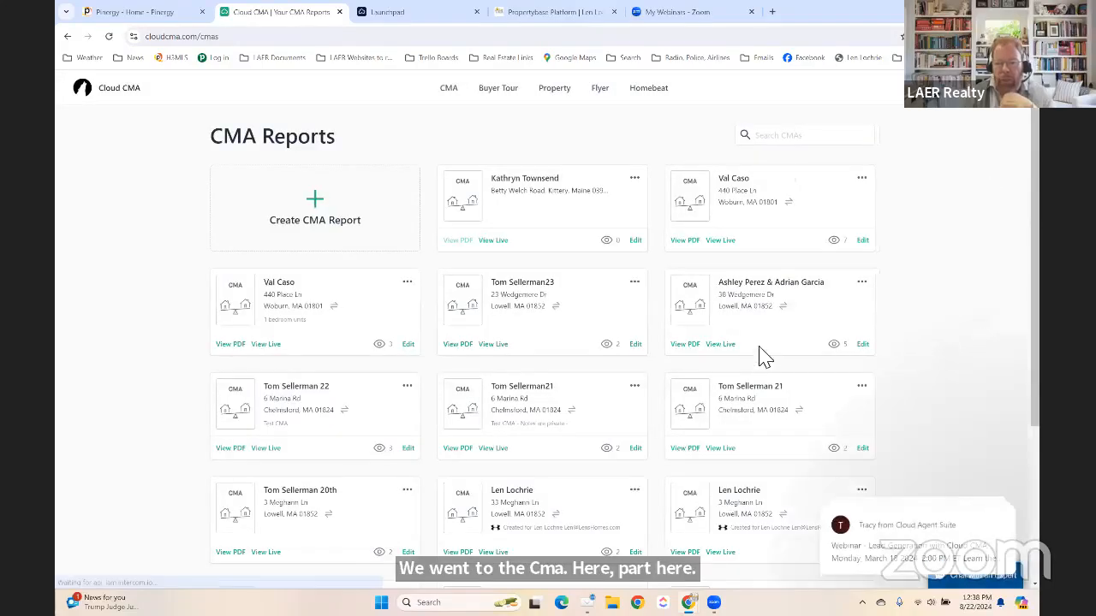
scroll(696, 306, down, 3)
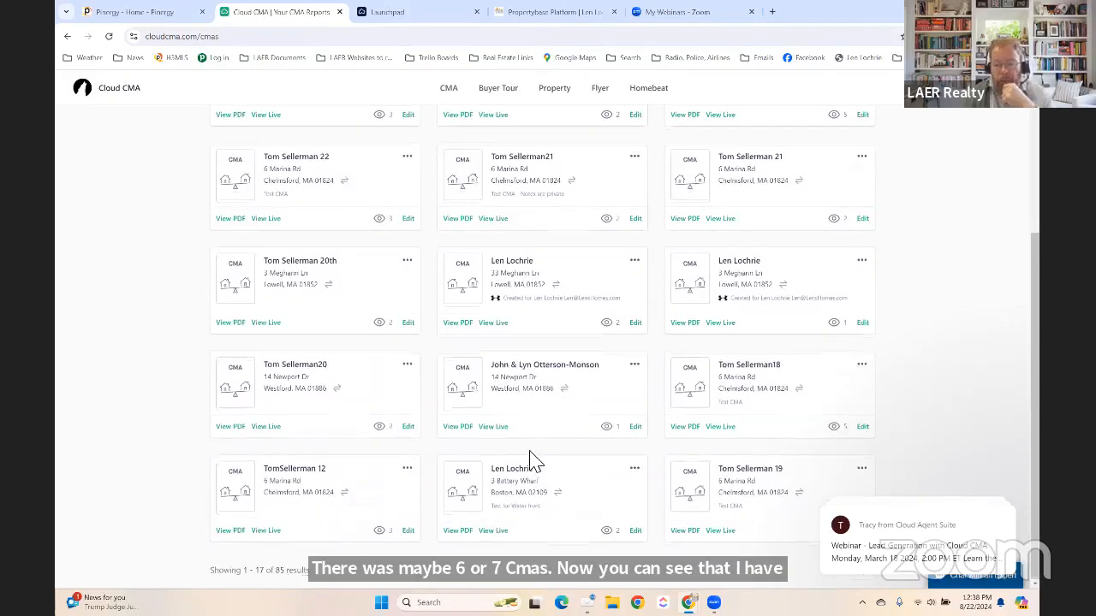
scroll(529, 458, up, 3)
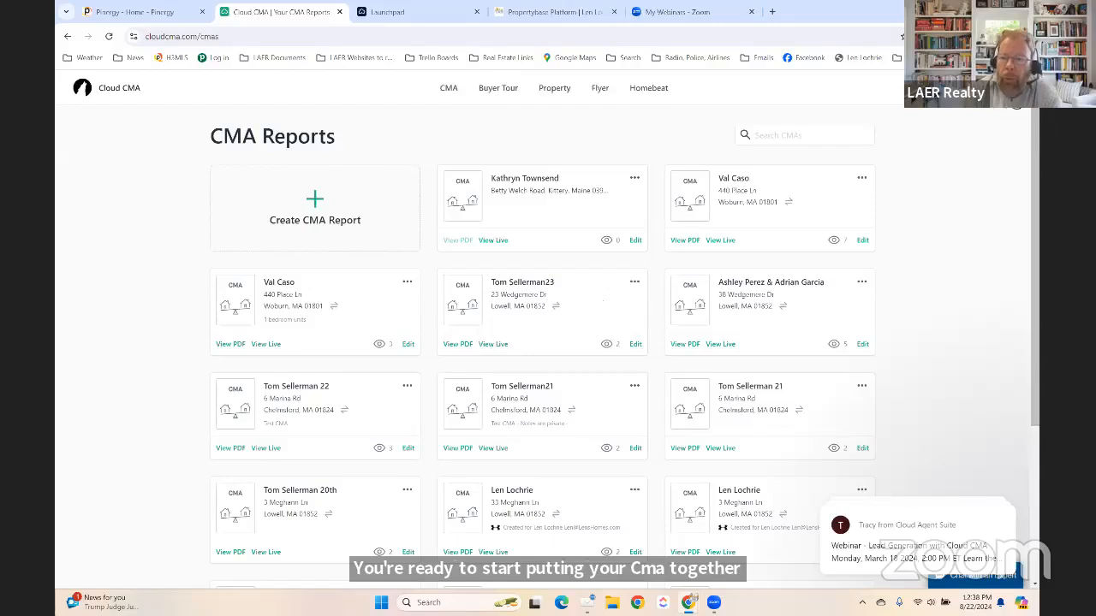
click(1013, 90)
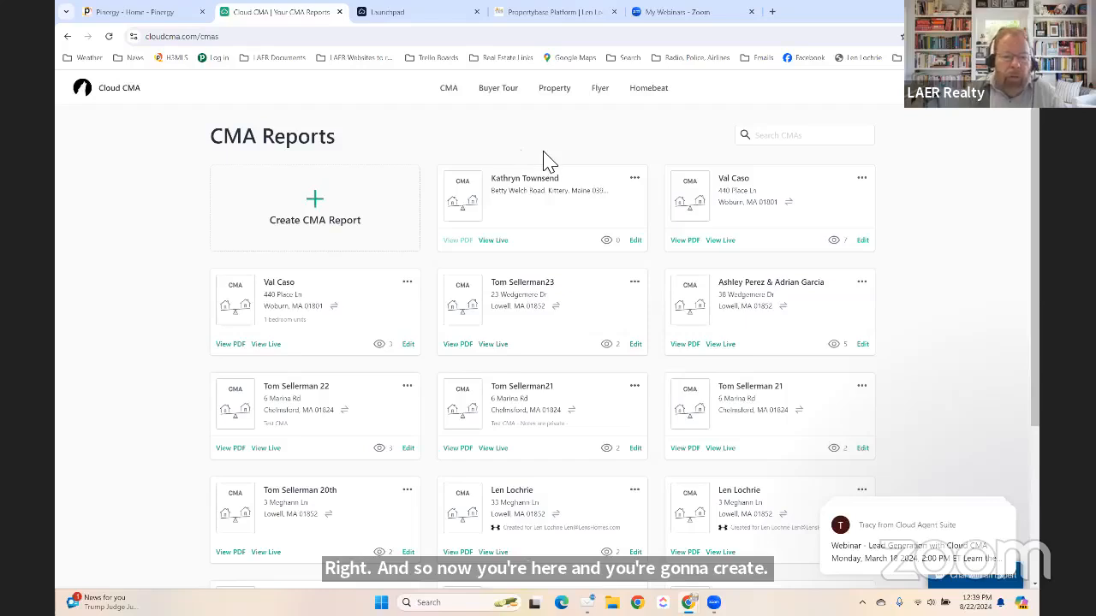
Start a new CMA report, returning to its Criteria form after a glance at Pinergy.
click(315, 208)
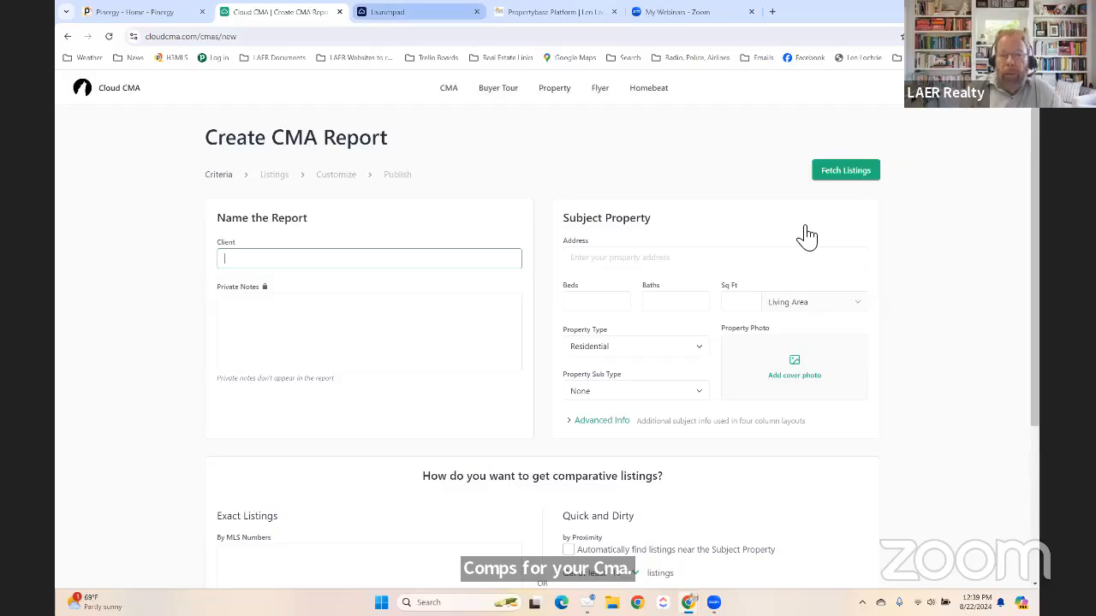
click(152, 12)
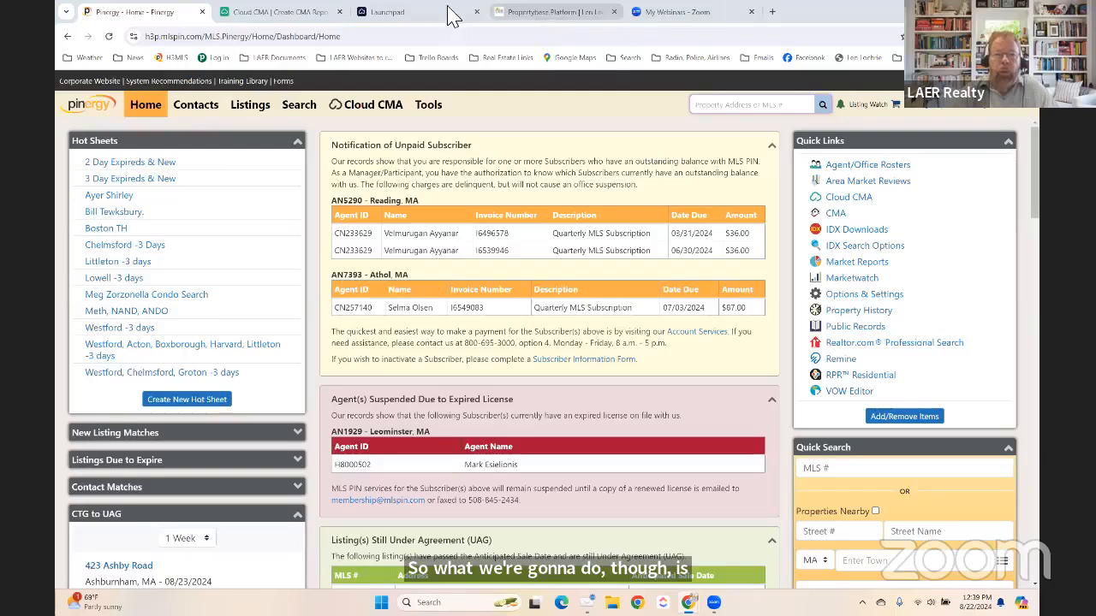
click(310, 15)
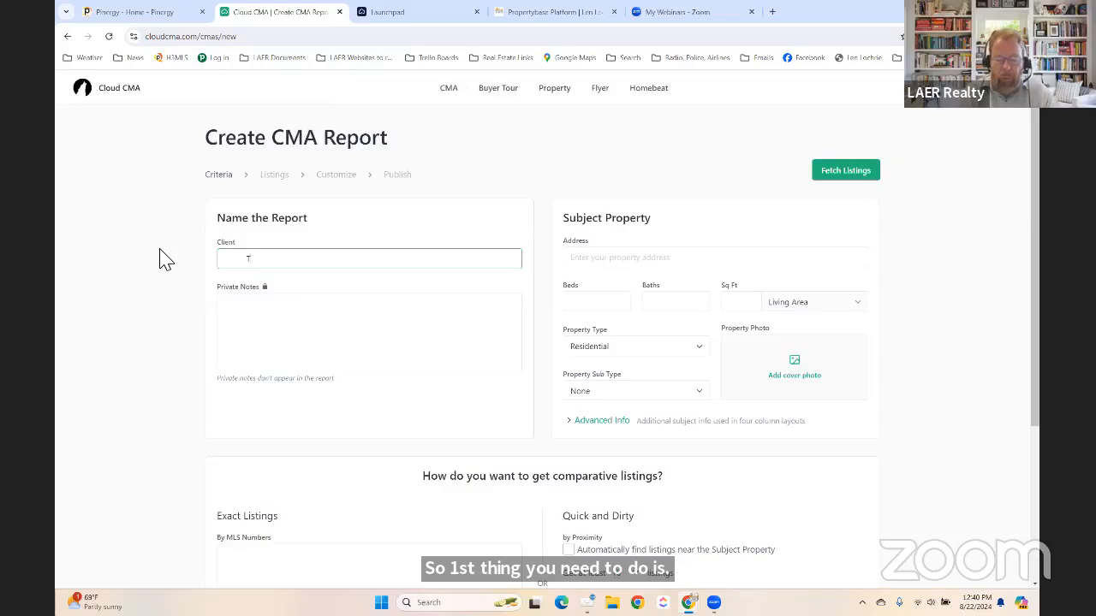
Enter the client's name in Client and 'Test CMA' in Private Notes.
text(om)
key(BackSpace)
key(BackSpace)
key(BackSpace)
key(BackSpace)
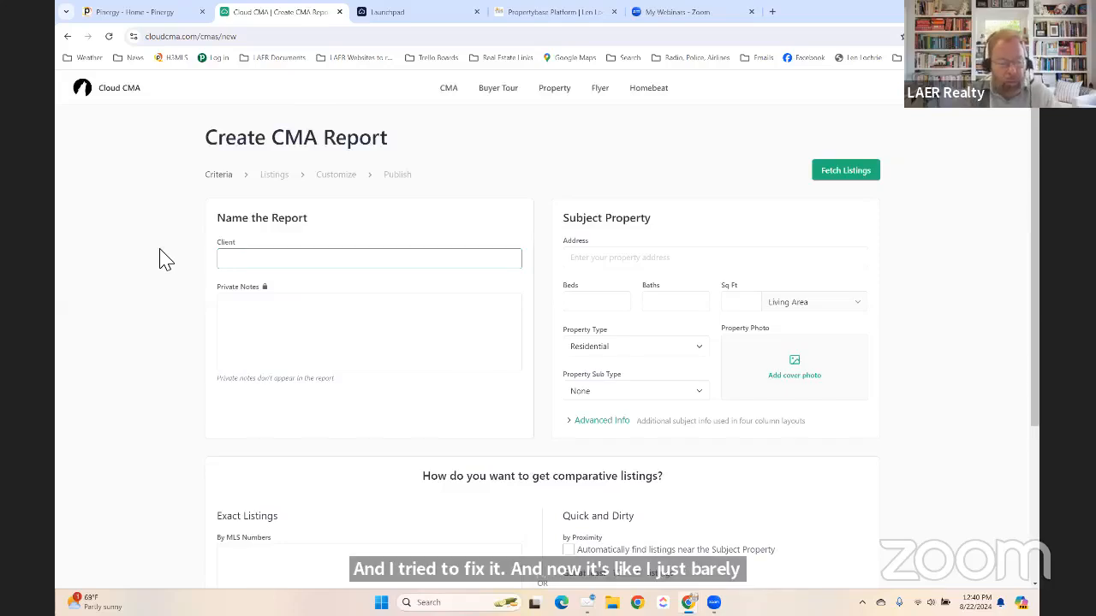
text(el)
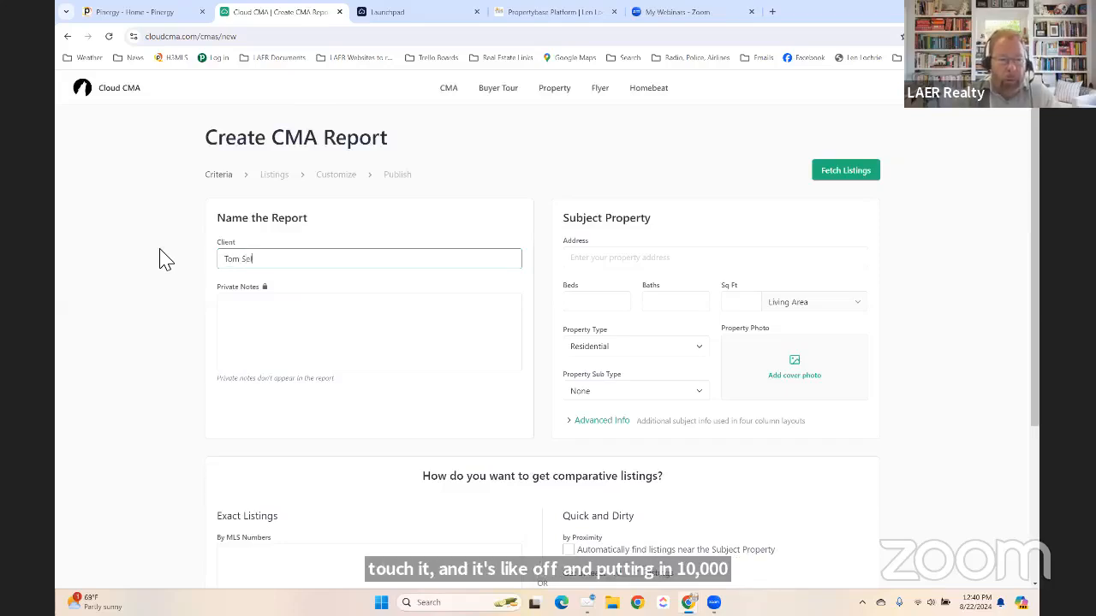
text(lerman24)
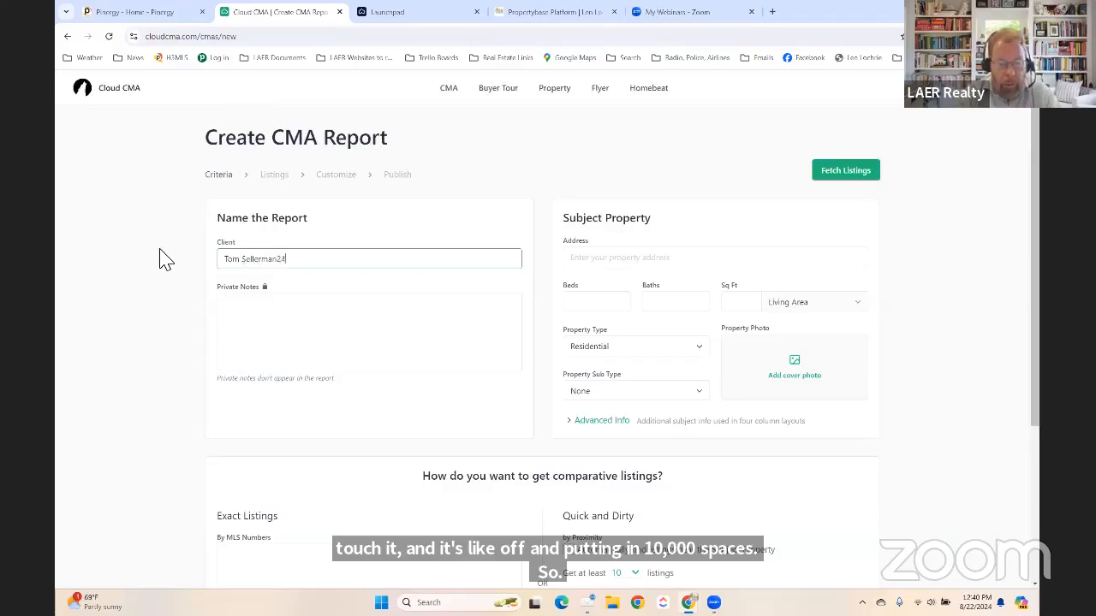
key(Tab)
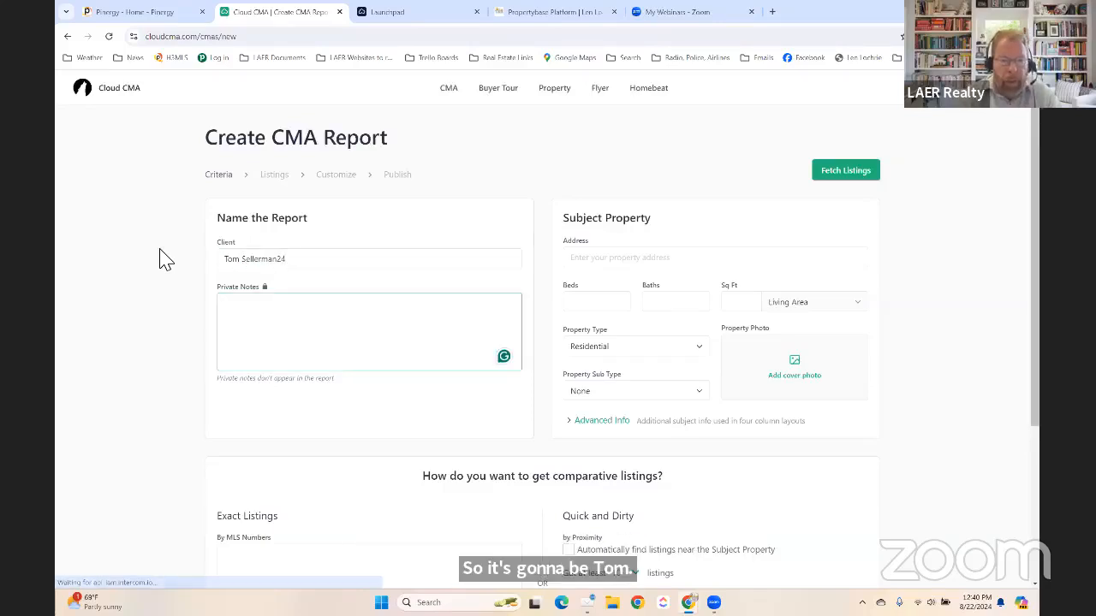
text(Test )
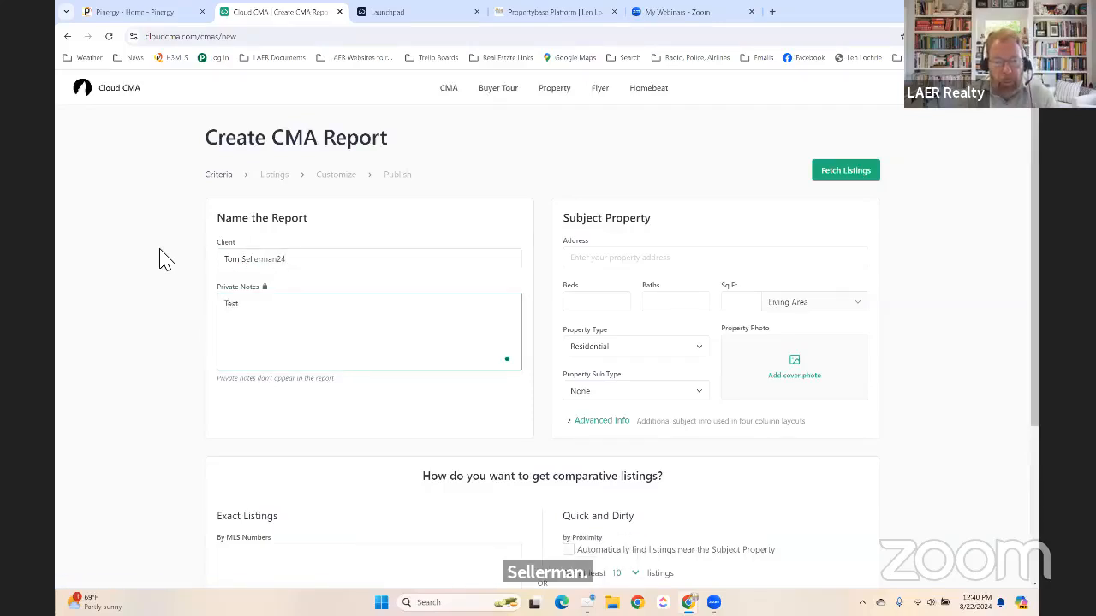
text(CMA)
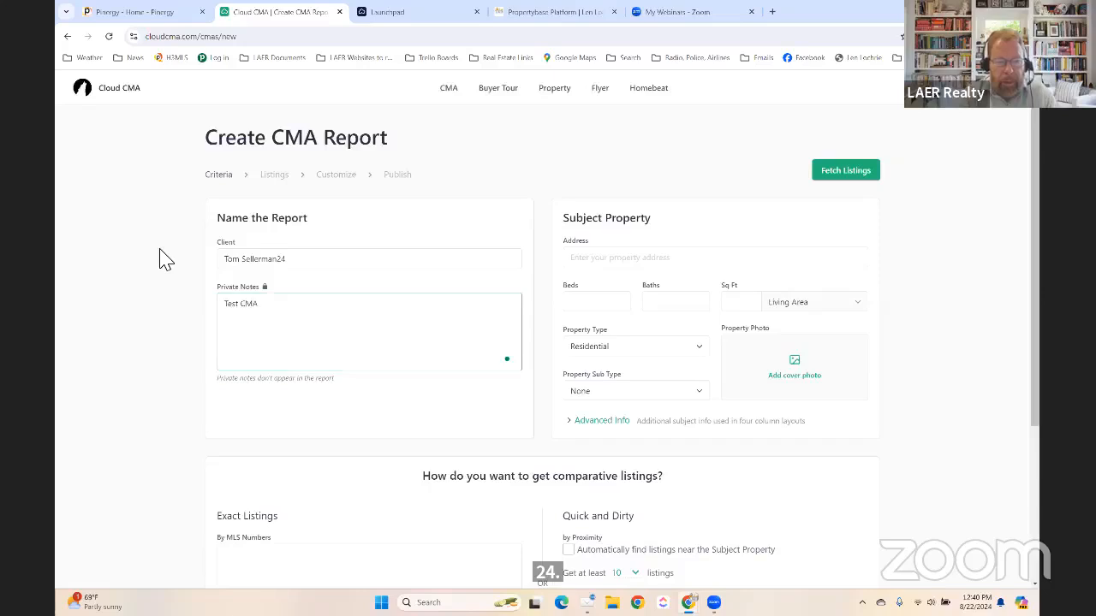
key(Tab)
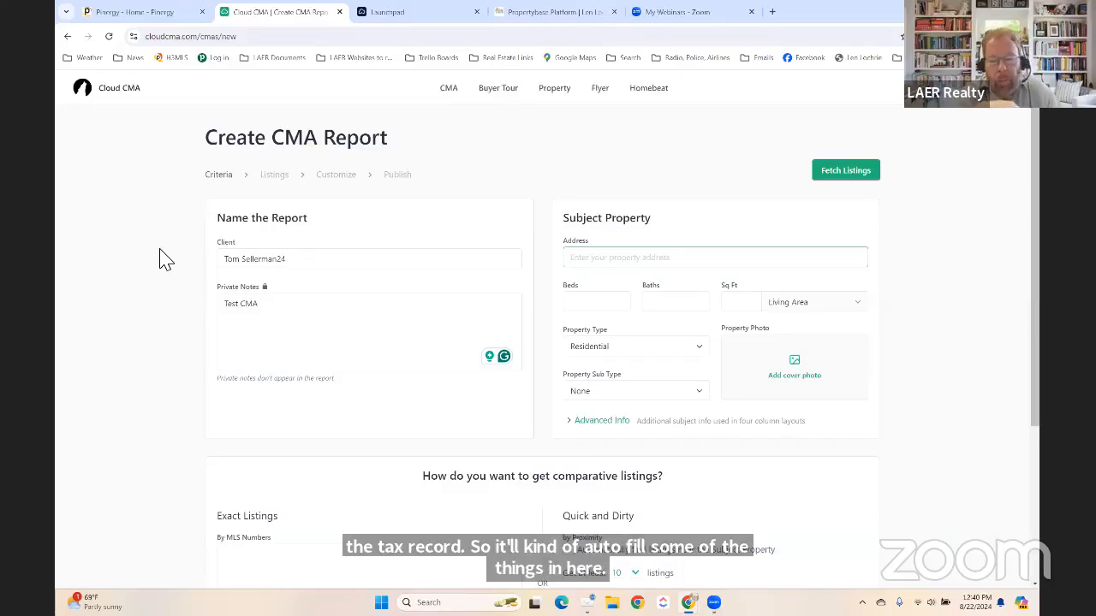
Try fetching listings, get the 'Address can't be blank' warning, and tick the MLS Numbers box.
key(Return)
scroll(160, 259, down, 1)
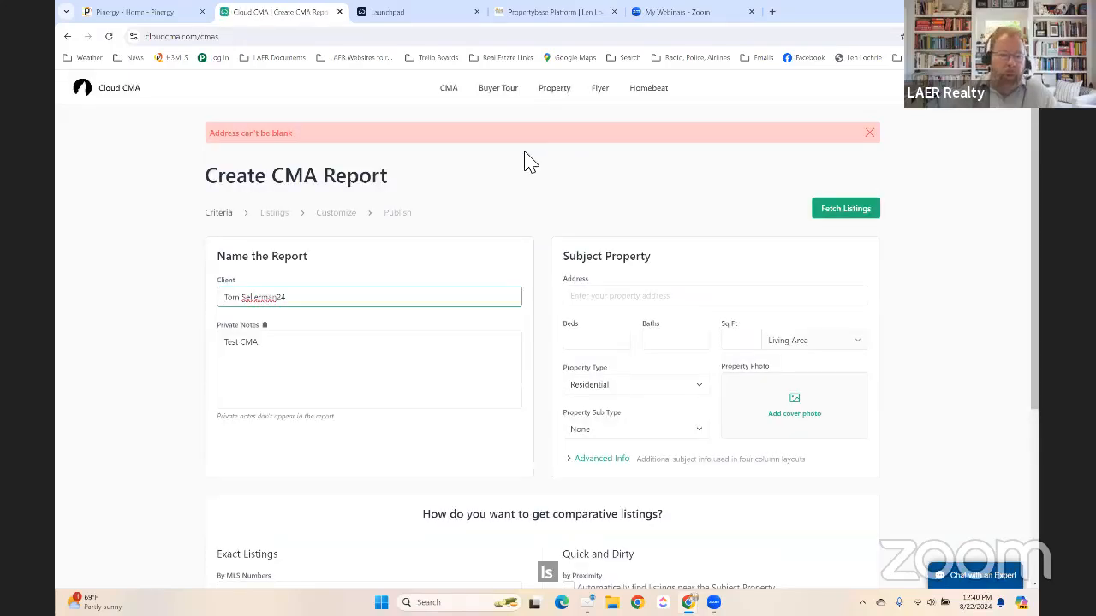
click(557, 212)
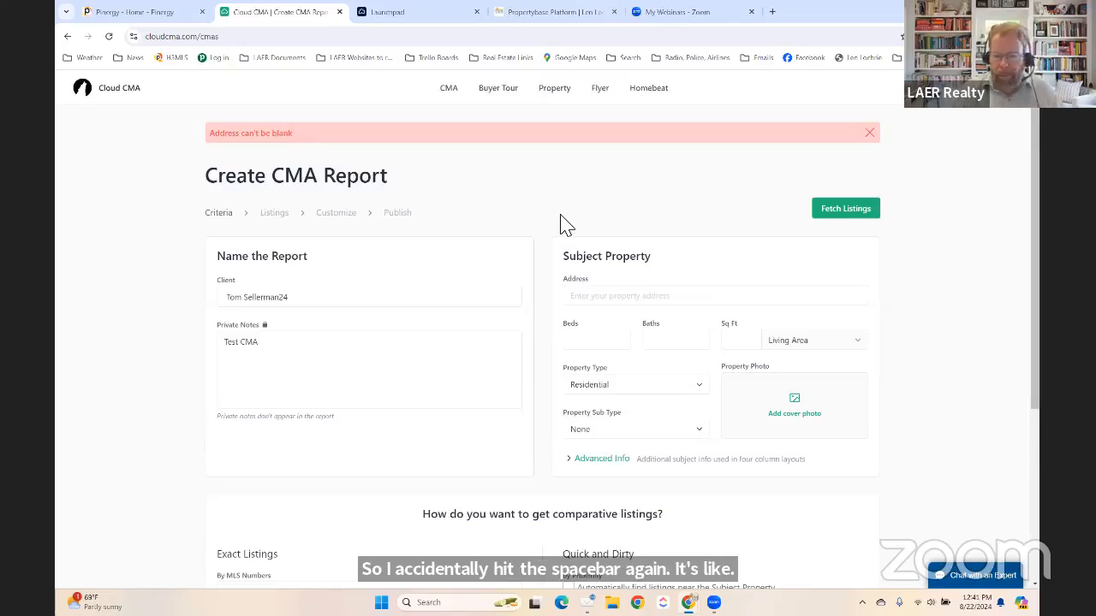
scroll(548, 228, down, 3)
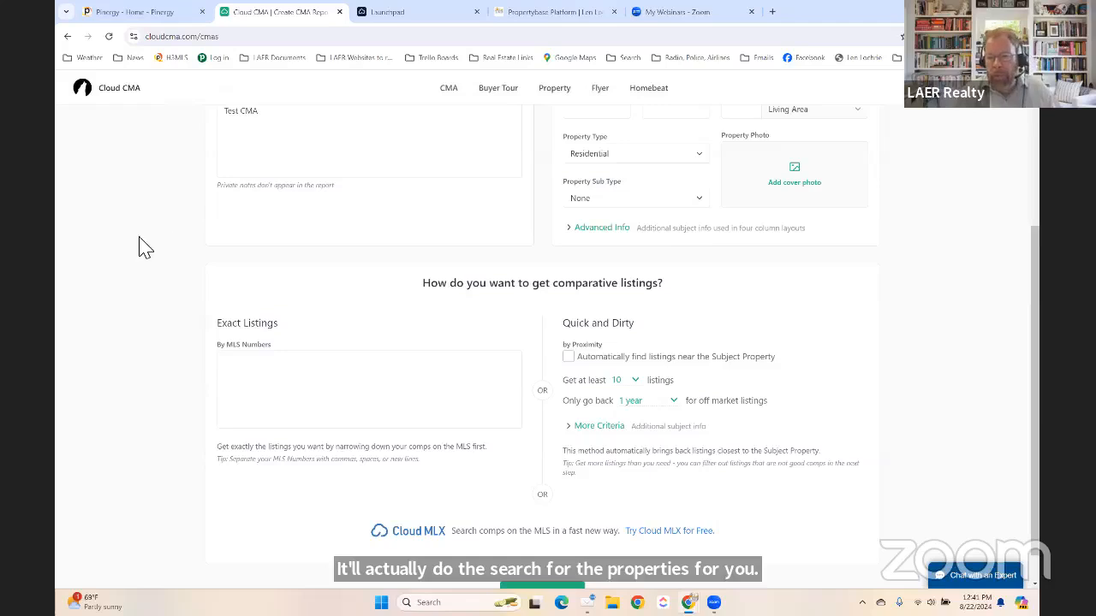
click(279, 375)
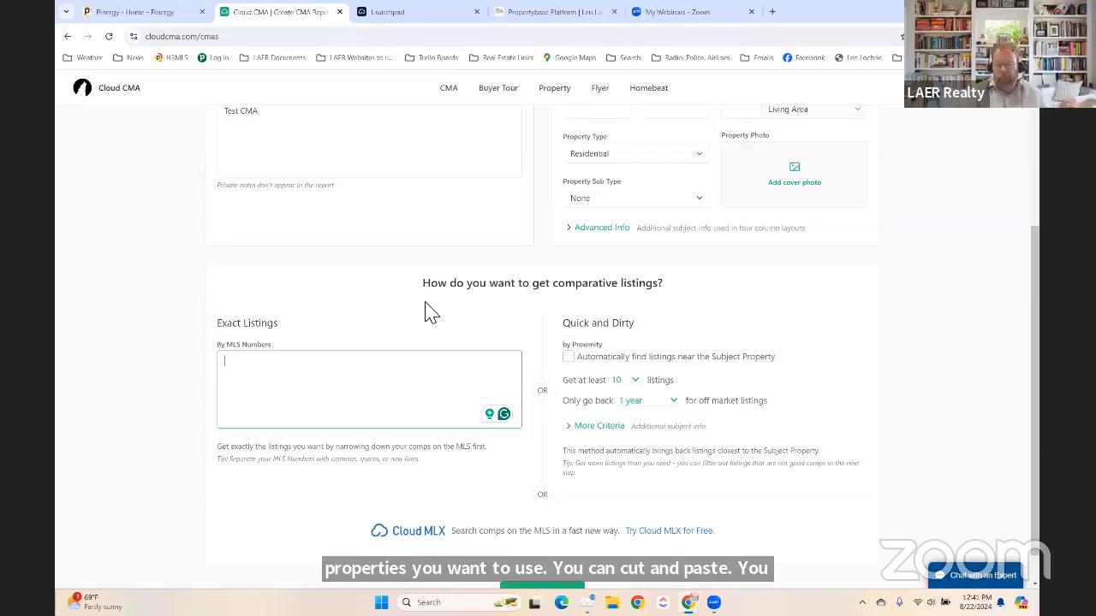
scroll(426, 302, up, 1)
scroll(428, 312, up, 5)
click(611, 299)
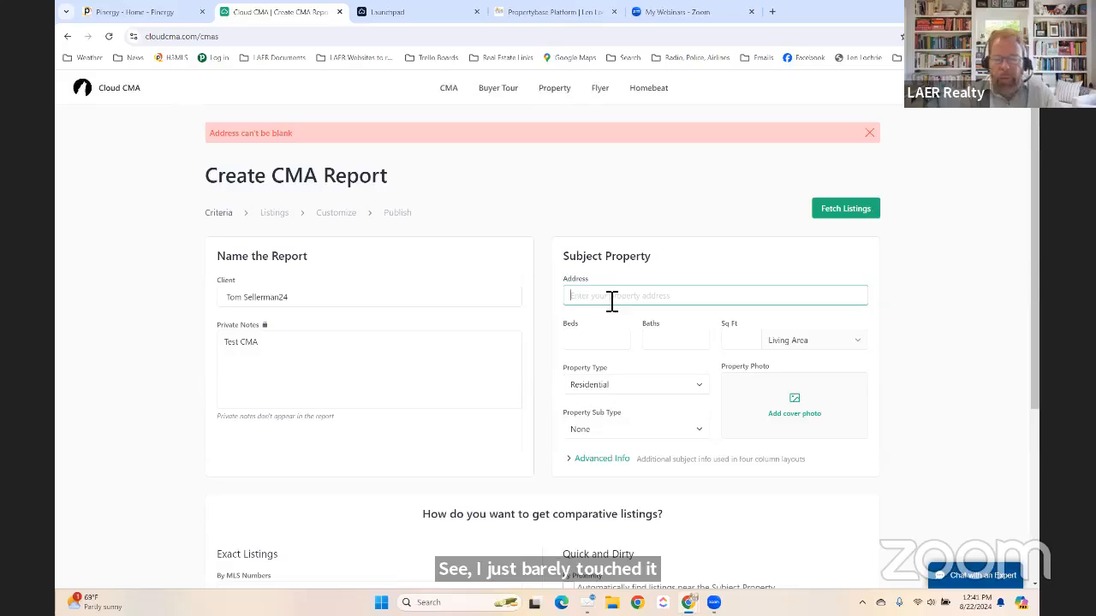
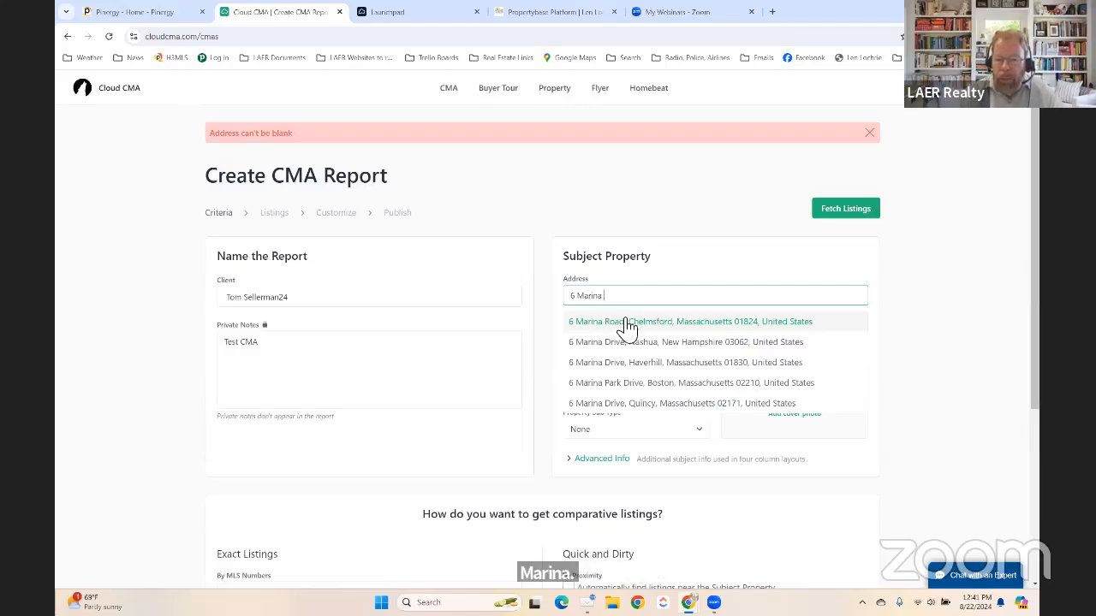
scroll(668, 358, down, 1)
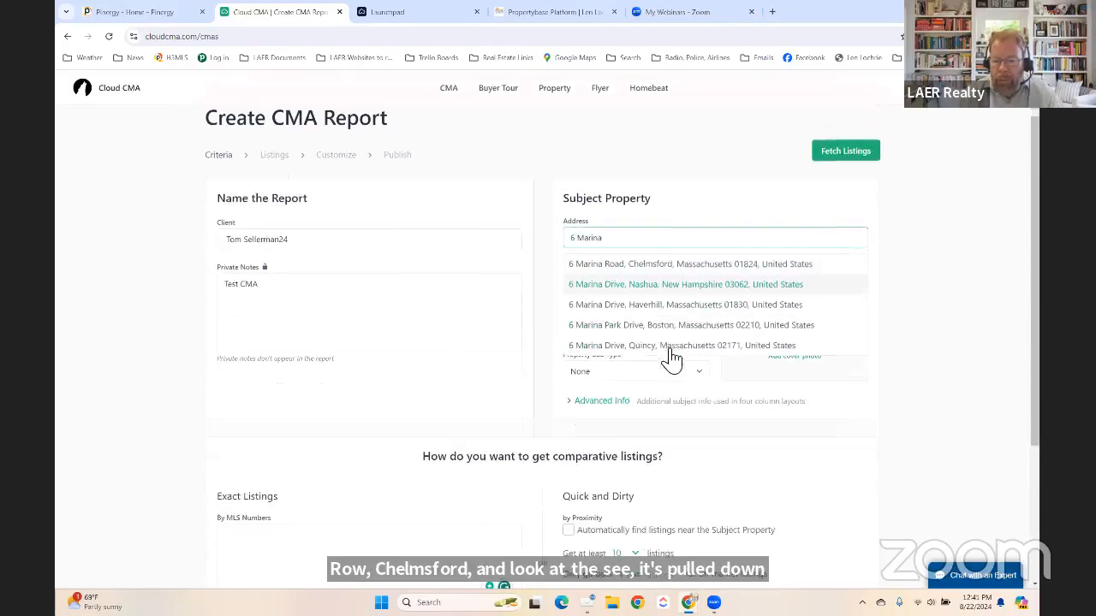
scroll(675, 358, up, 1)
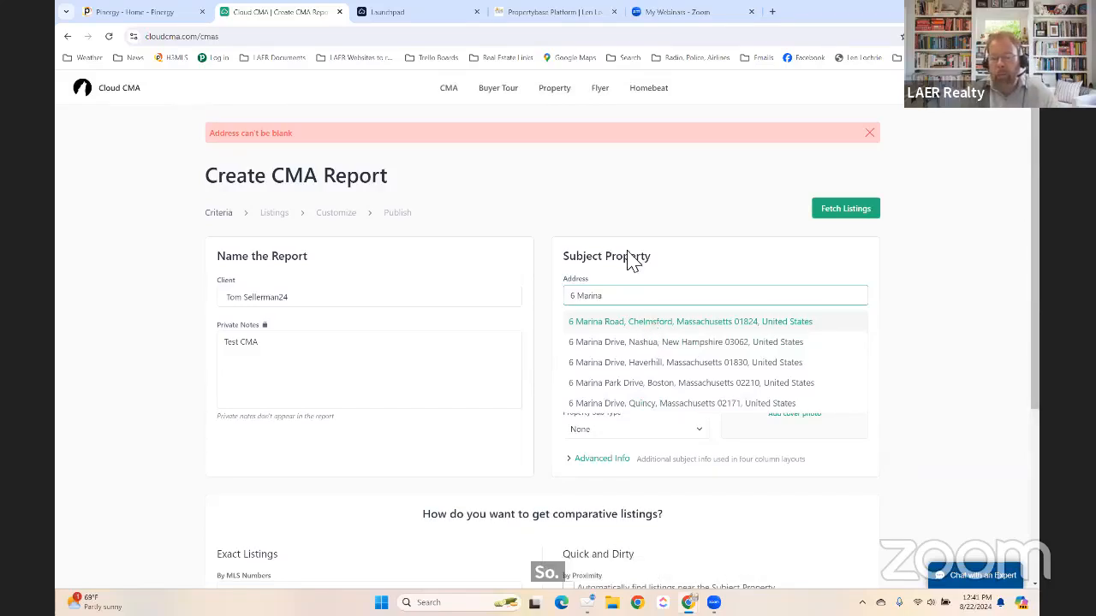
key(BackSpace)
key(BackSpace)
key(BackSpace)
key(BackSpace)
key(BackSpace)
key(BackSpace)
key(BackSpace)
key(BackSpace)
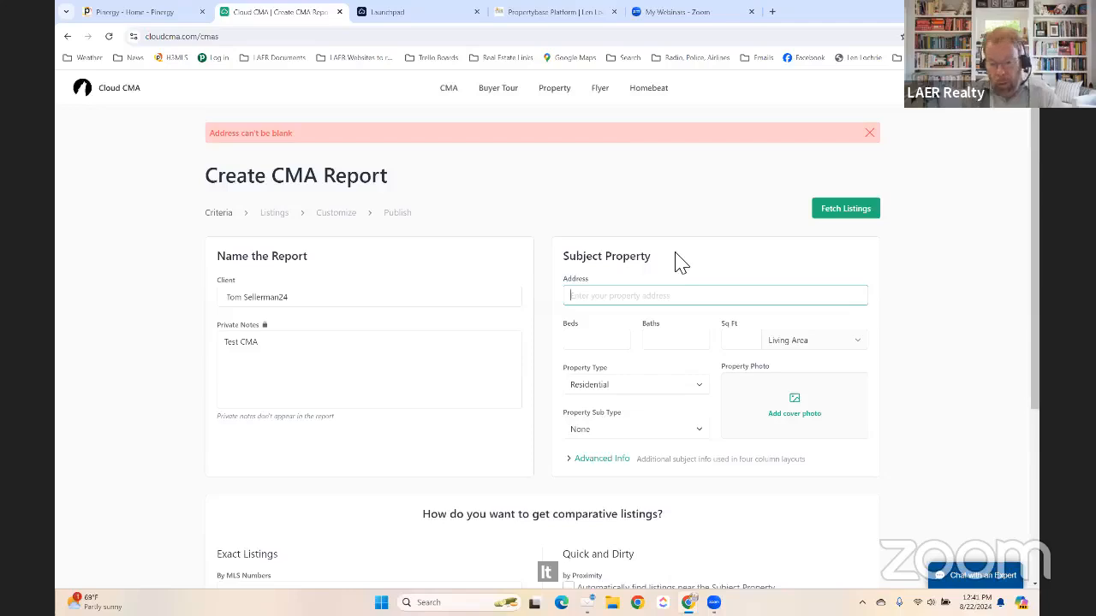
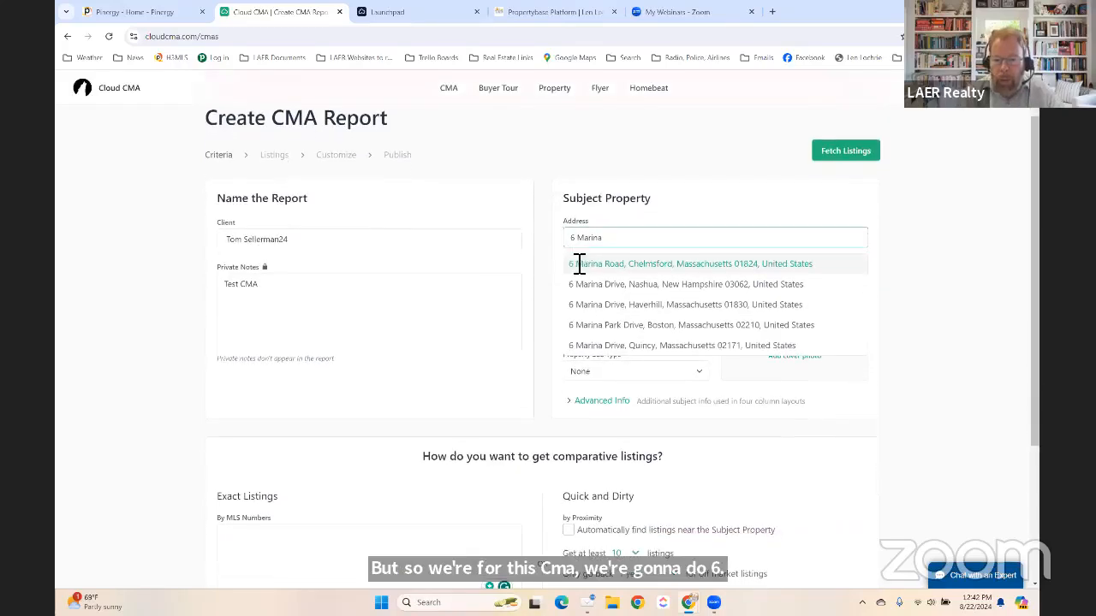
click(636, 267)
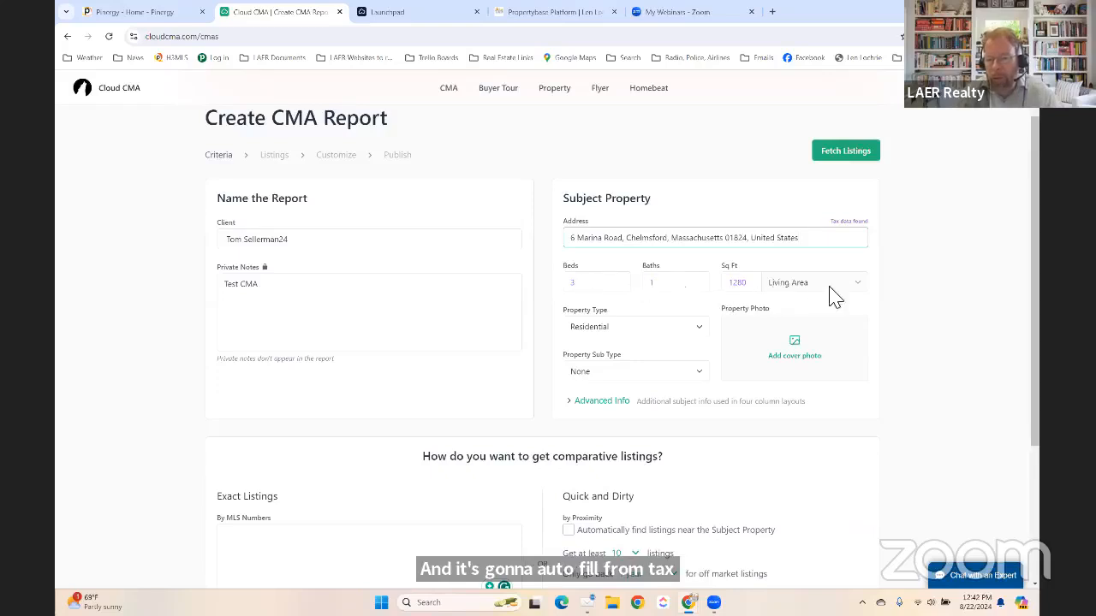
click(684, 285)
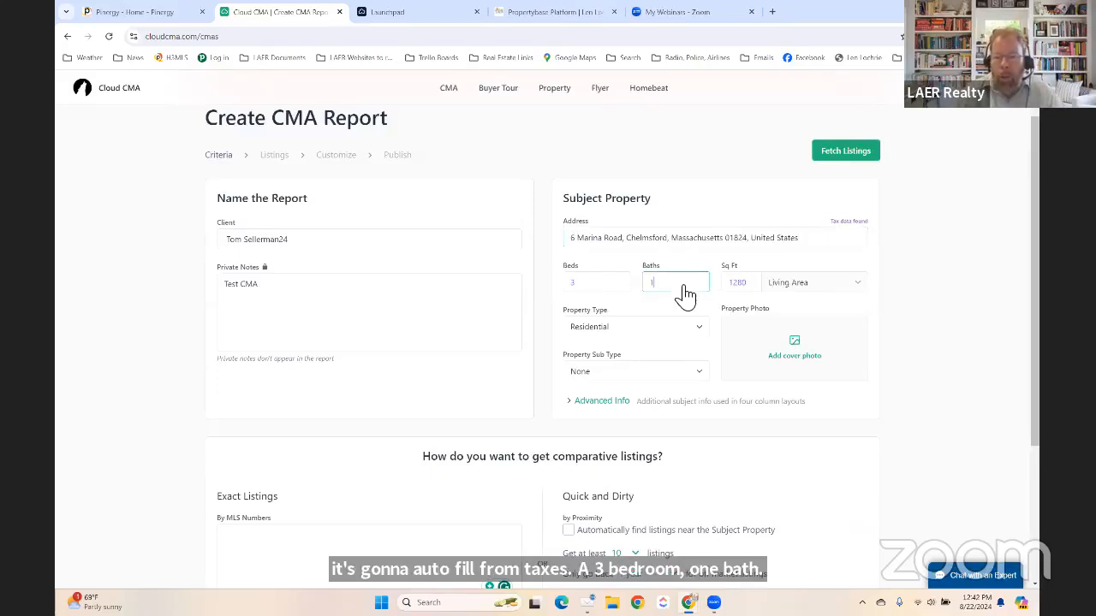
click(601, 402)
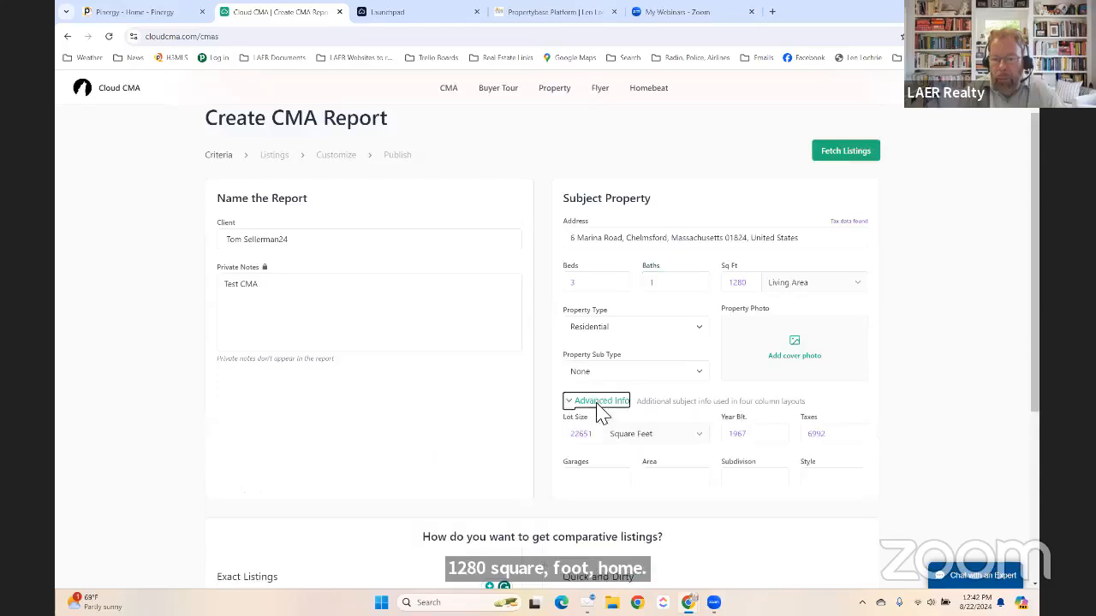
scroll(673, 386, down, 1)
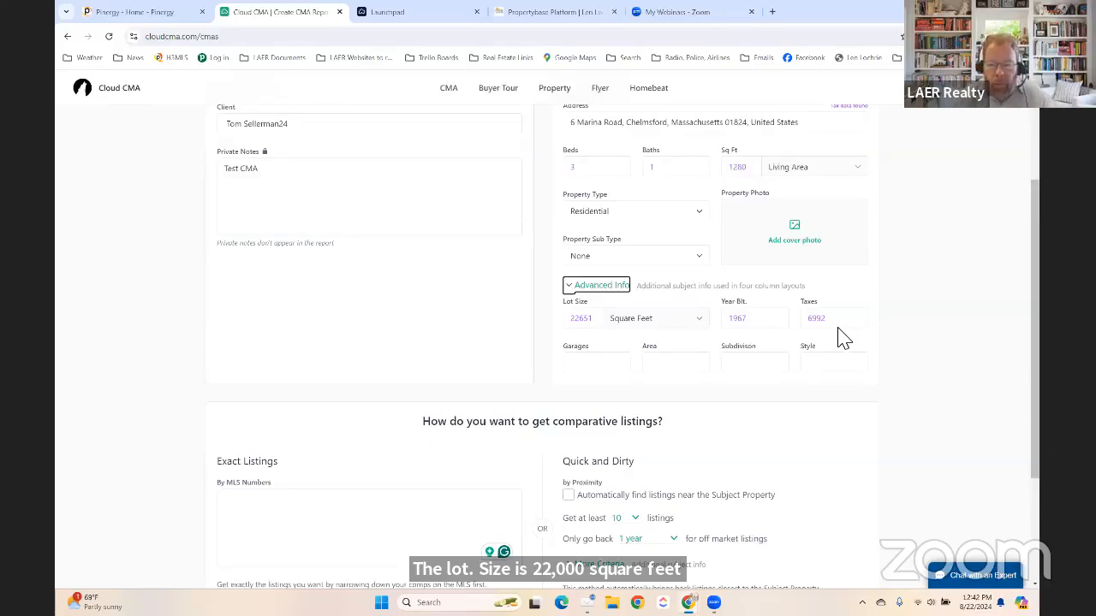
scroll(843, 338, up, 2)
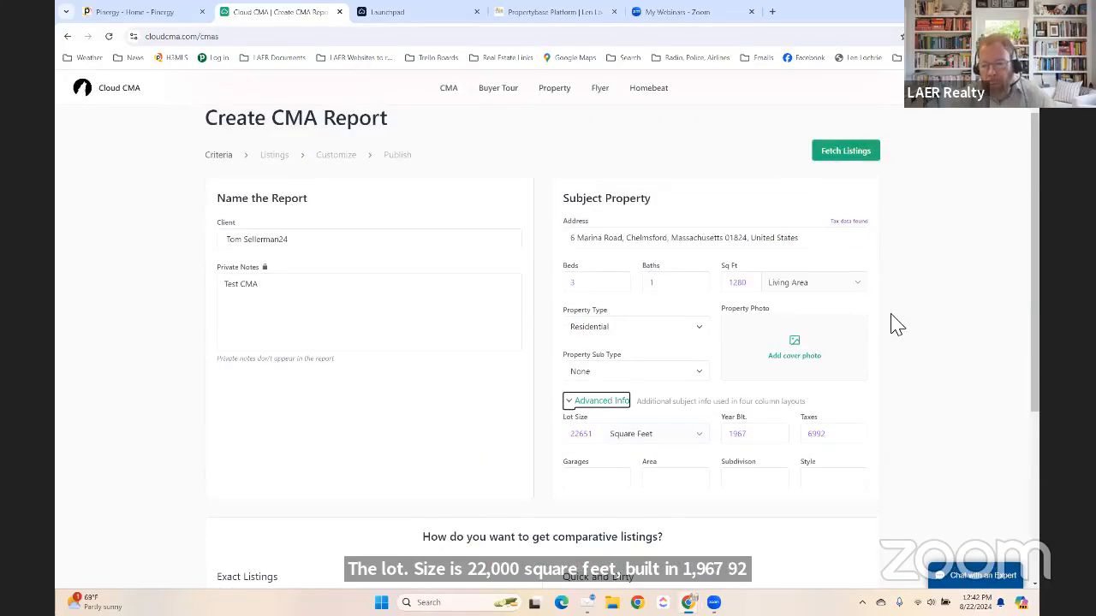
click(646, 286)
text(1)
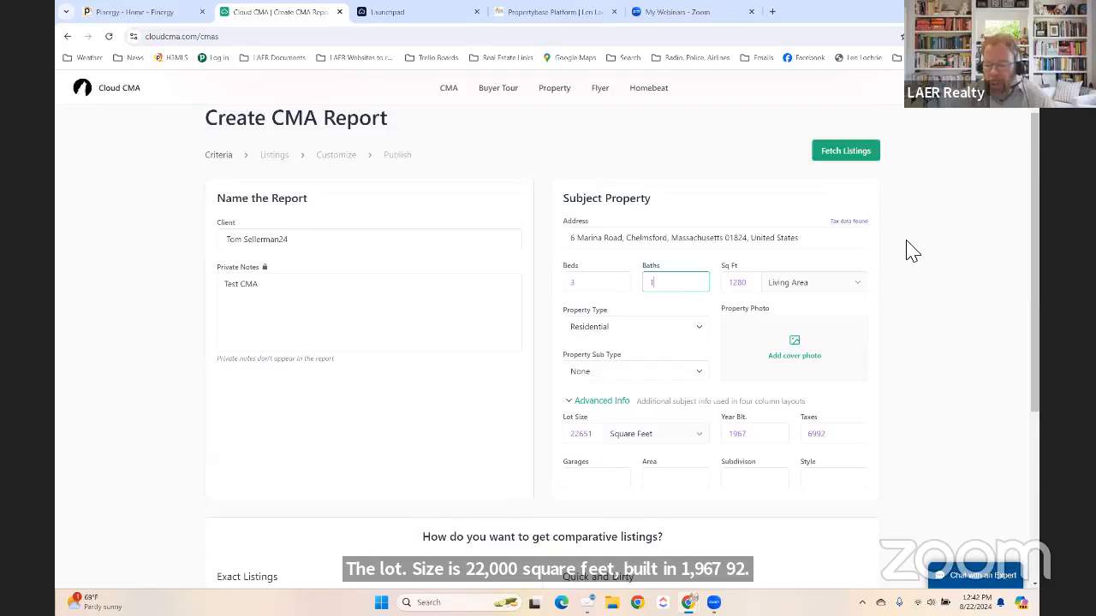
text(.5)
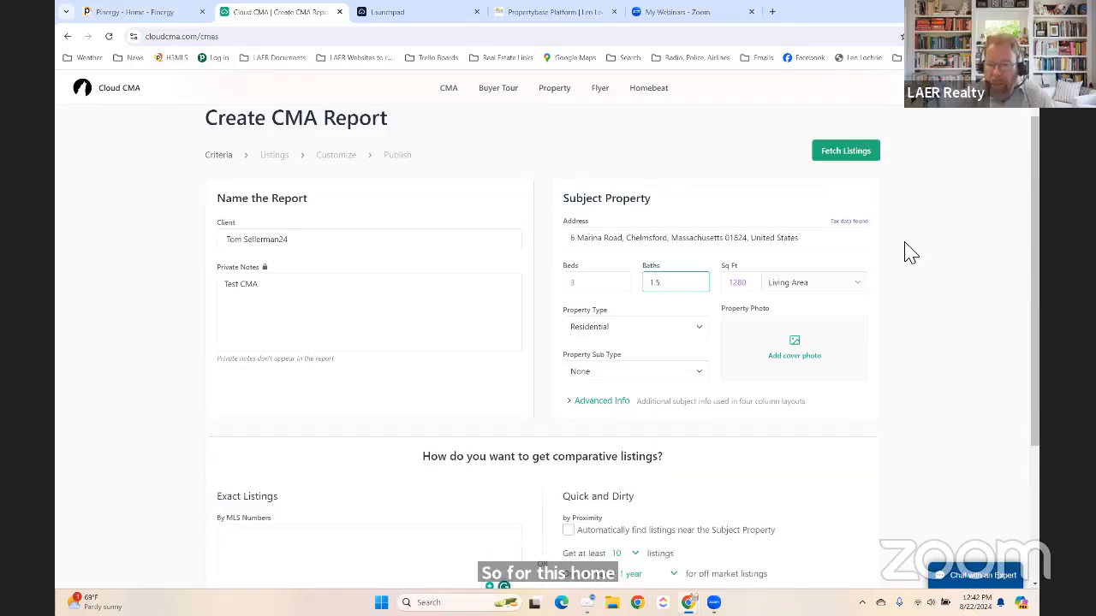
click(742, 264)
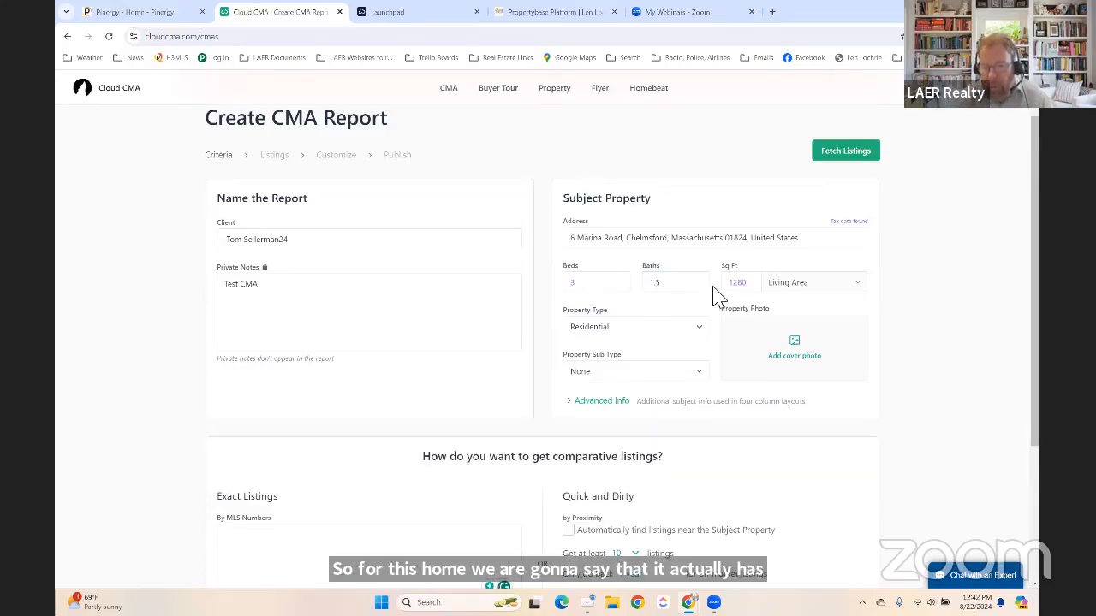
In the advanced subject details, add 1 garage and set the style to Ranch.
scroll(728, 362, down, 1)
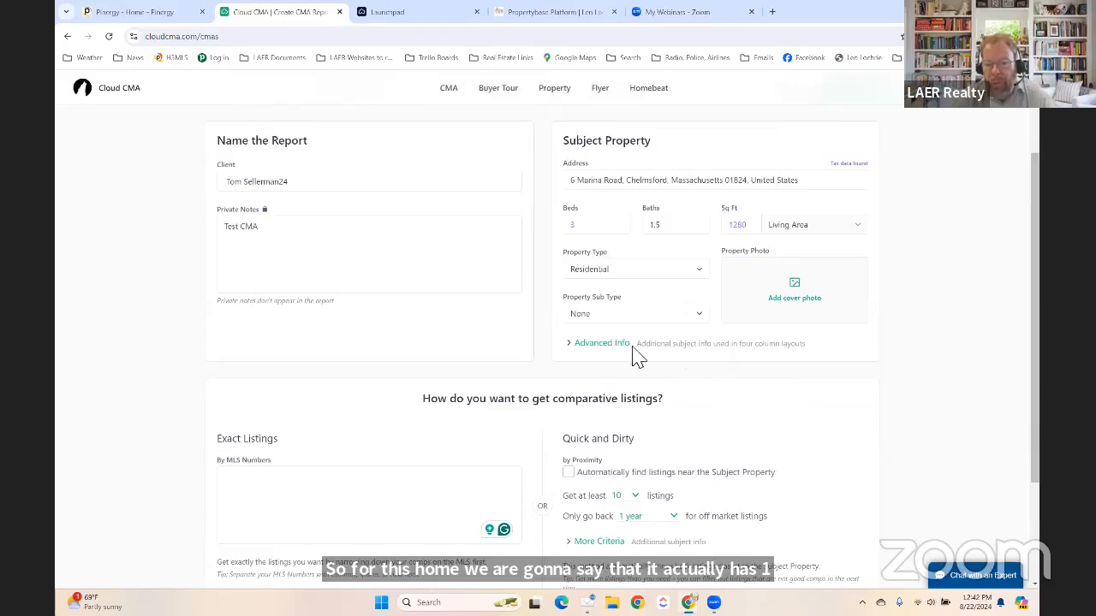
click(607, 344)
click(604, 425)
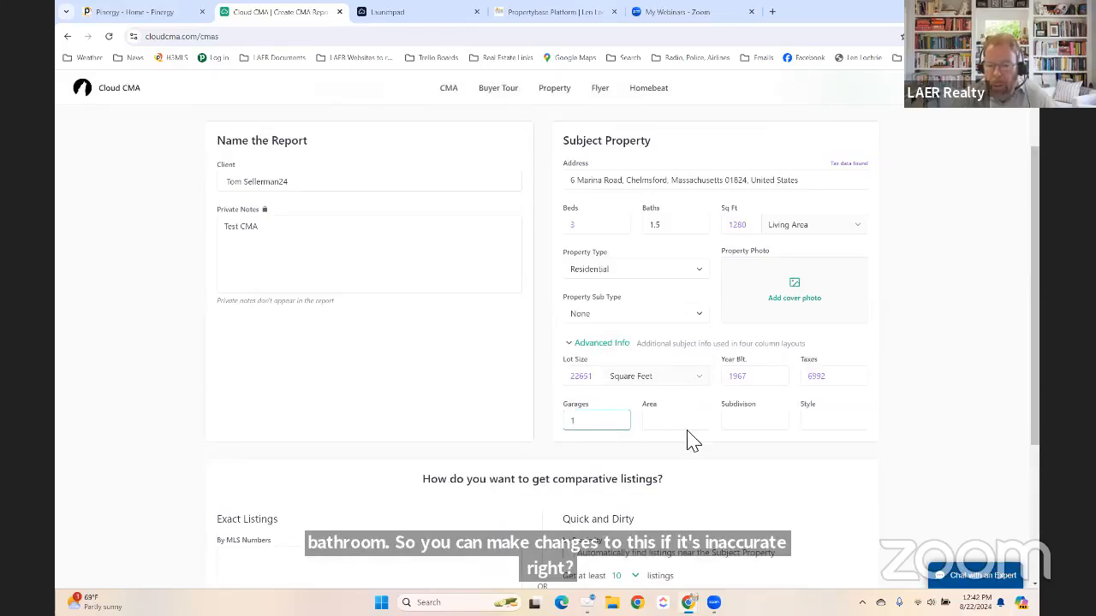
click(871, 405)
click(874, 401)
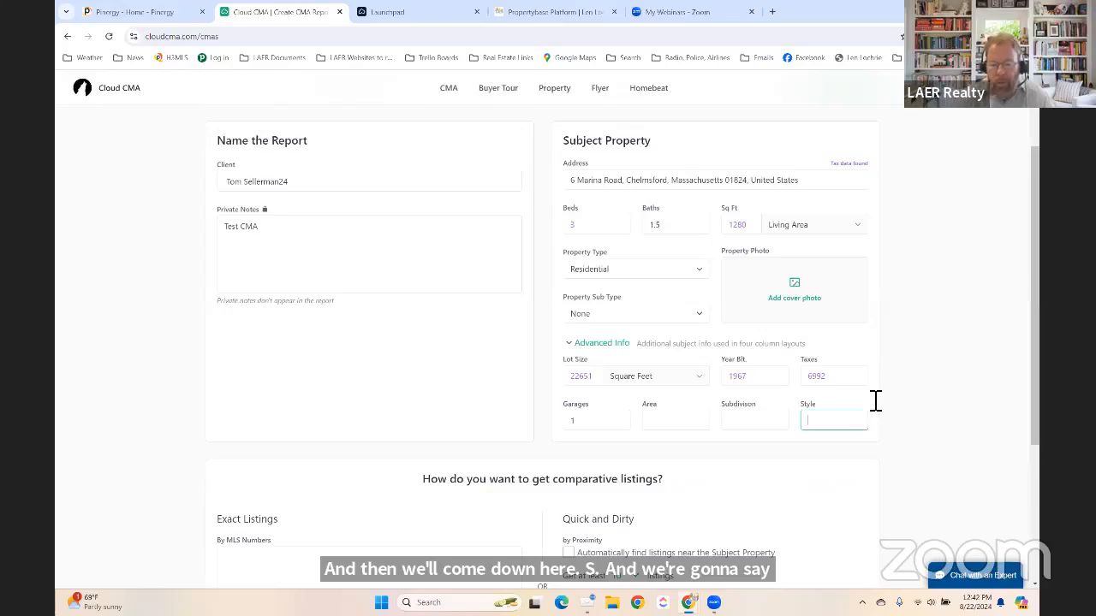
text(Ranch)
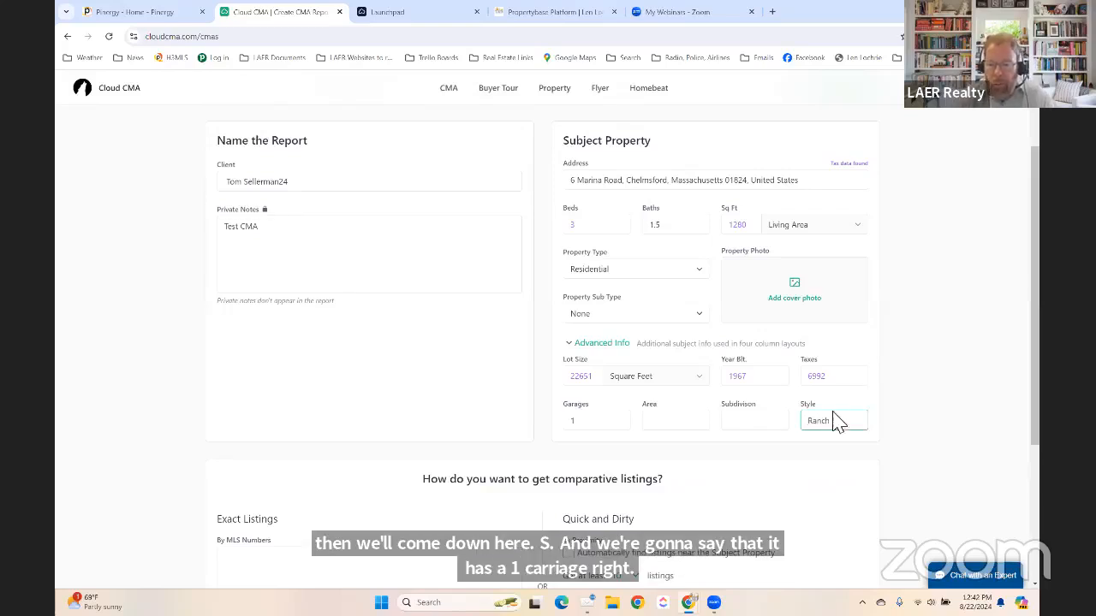
click(845, 401)
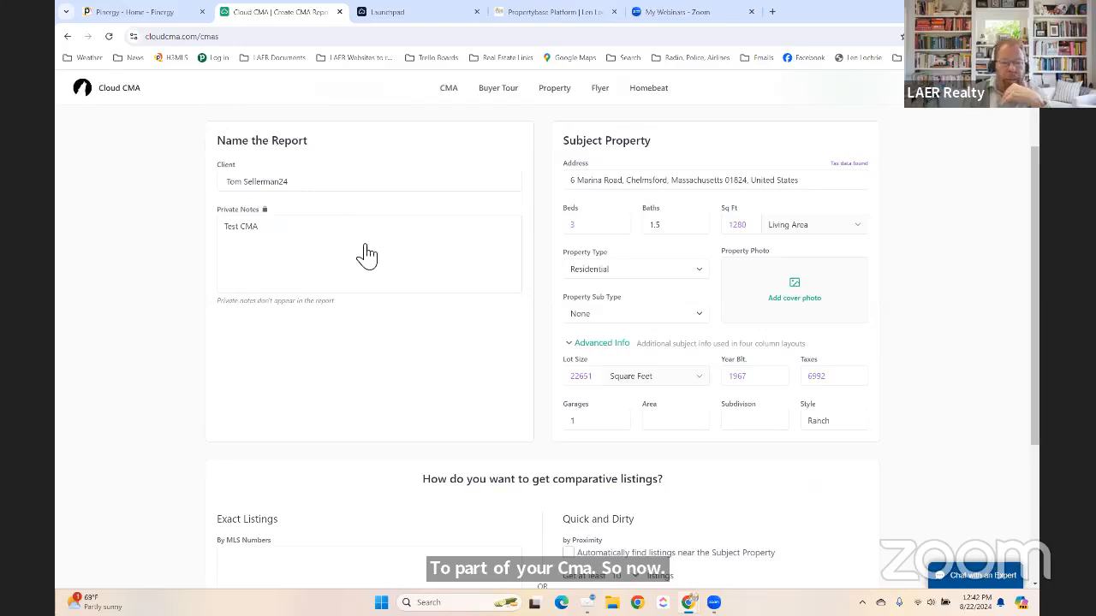
scroll(672, 283, up, 2)
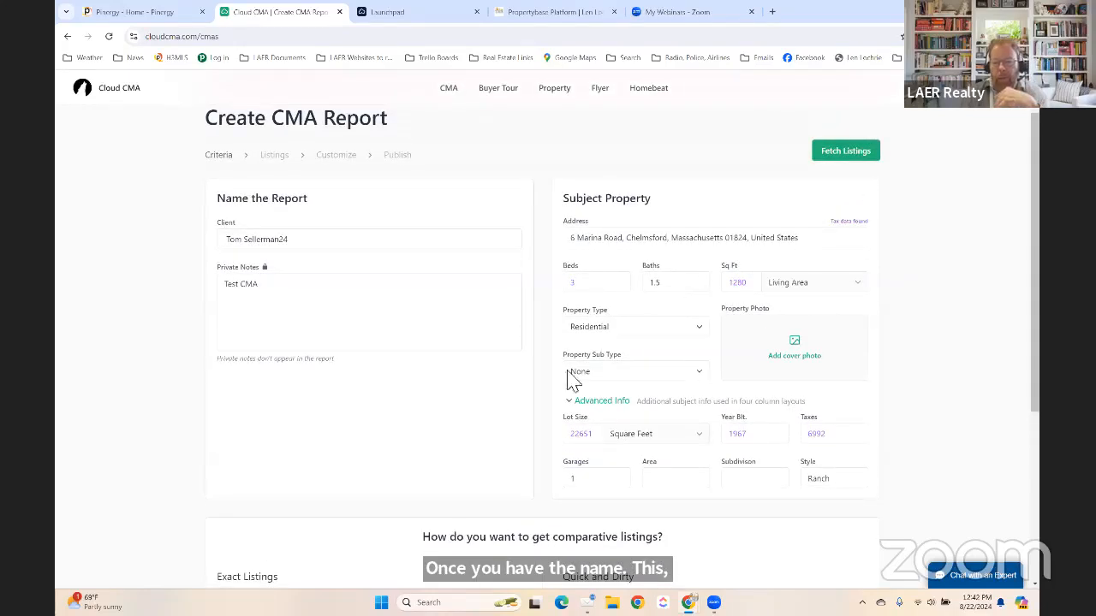
scroll(782, 418, down, 5)
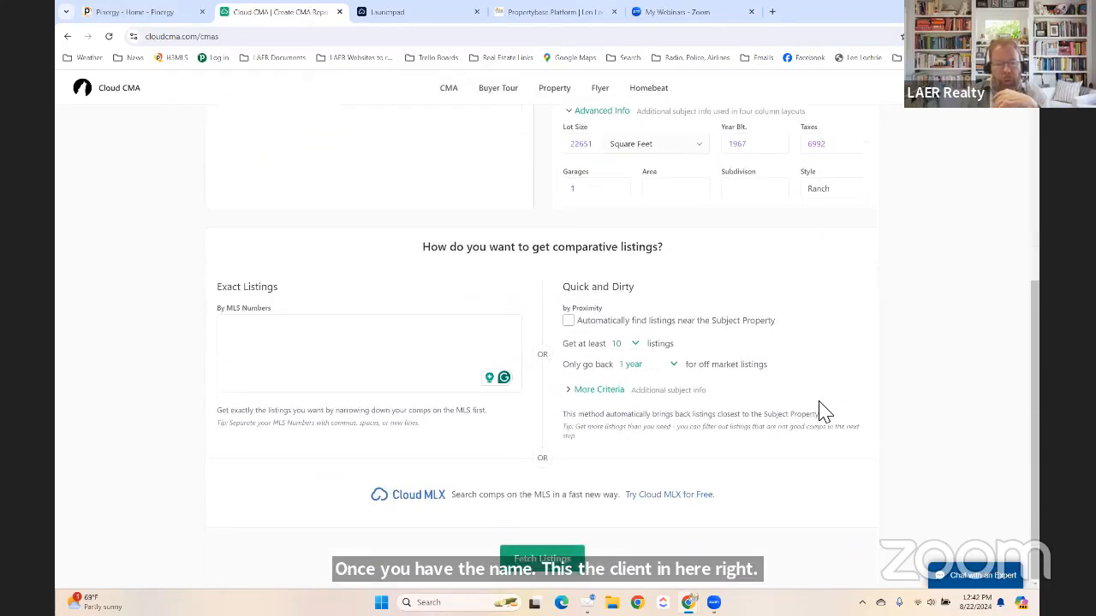
click(291, 344)
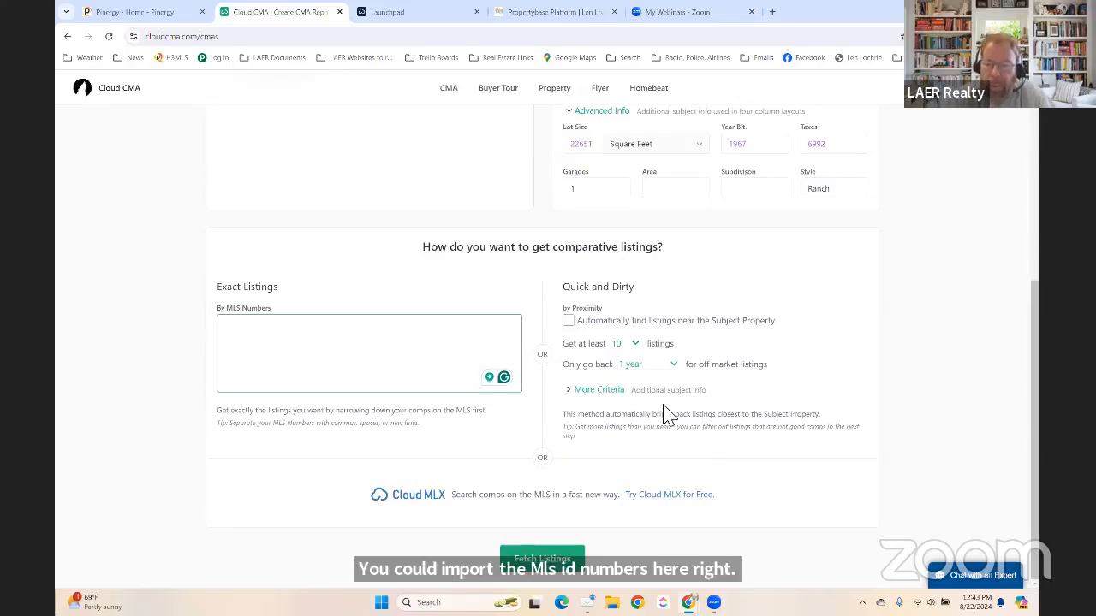
click(806, 317)
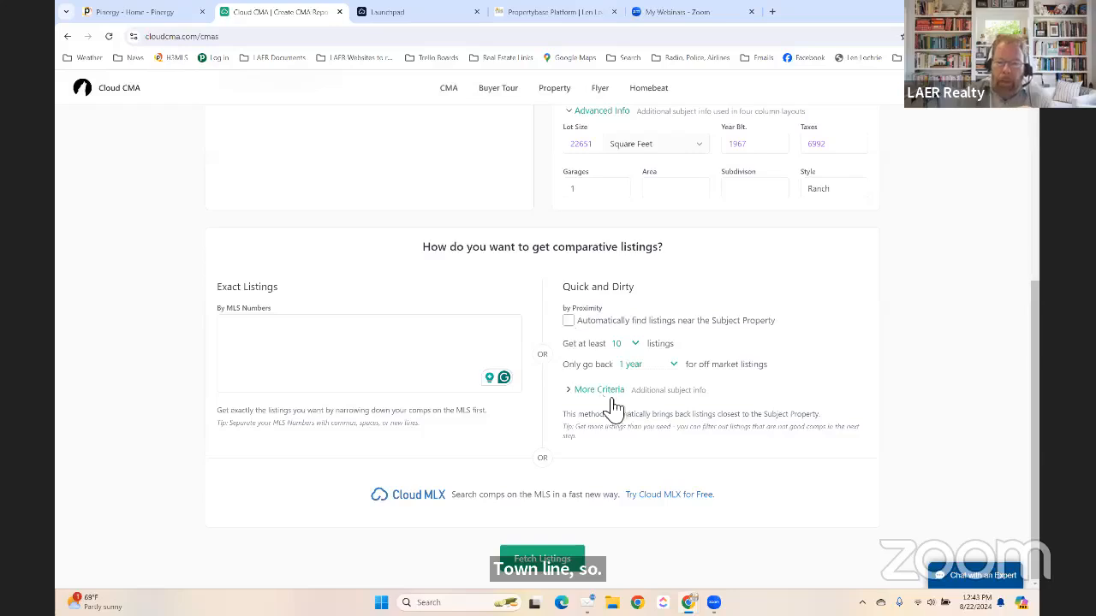
click(610, 392)
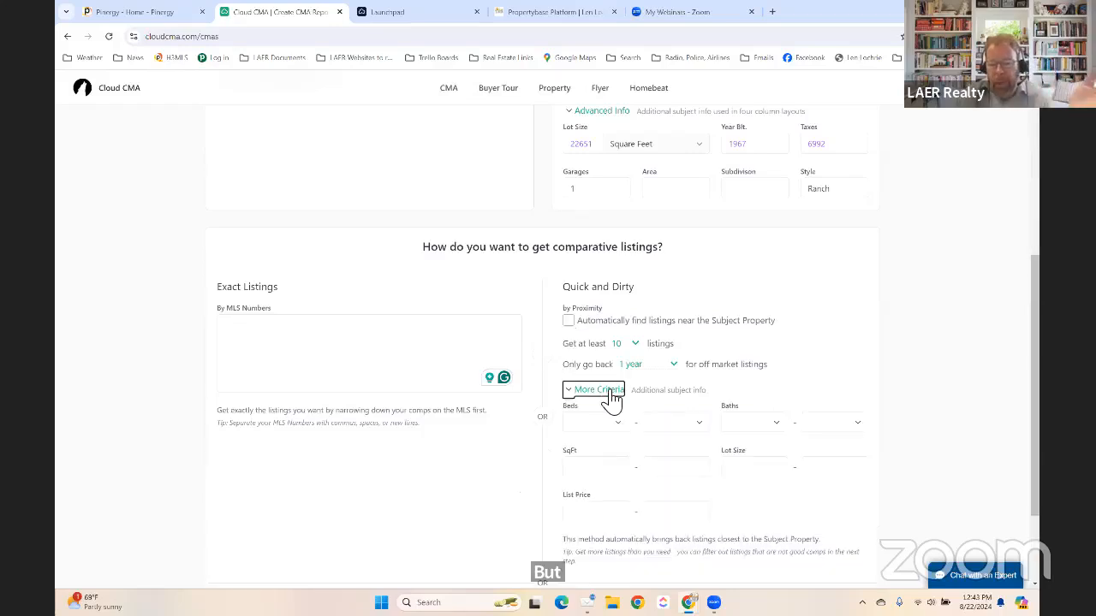
scroll(599, 401, down, 2)
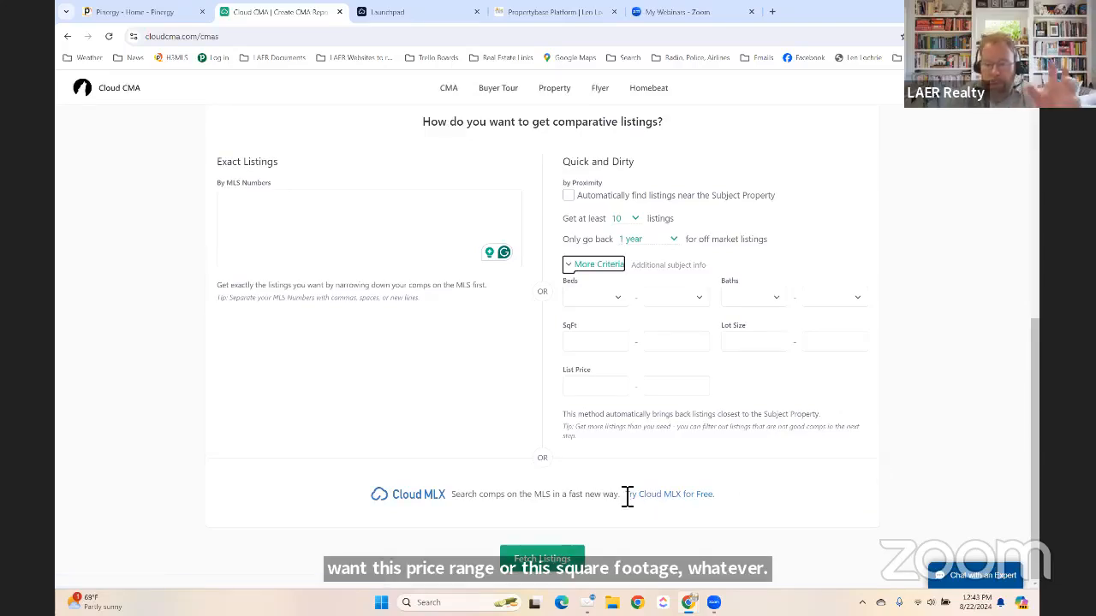
click(539, 565)
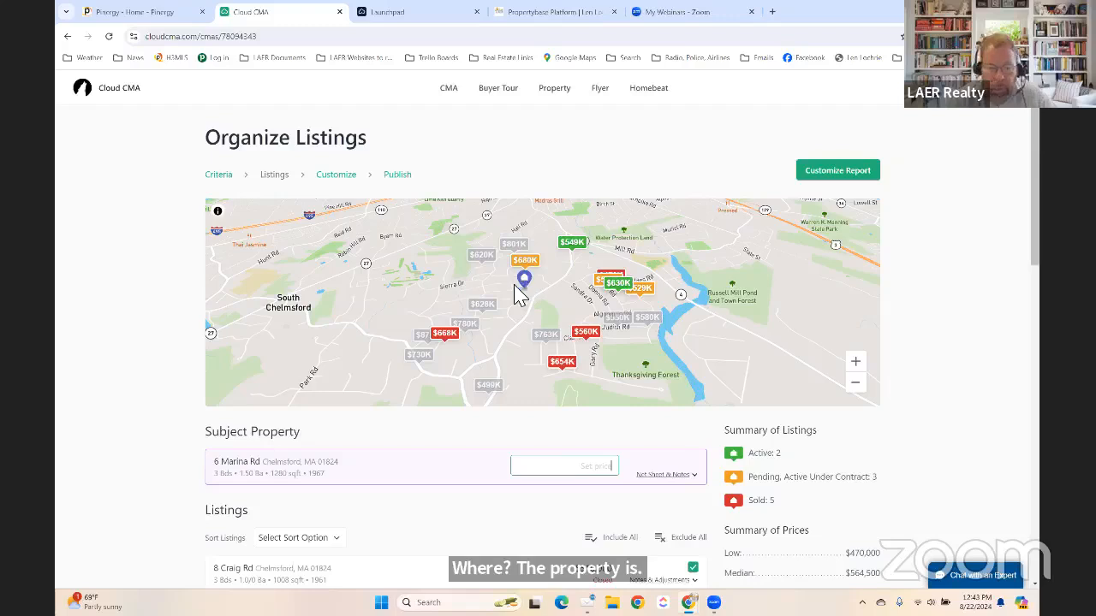
scroll(182, 351, down, 2)
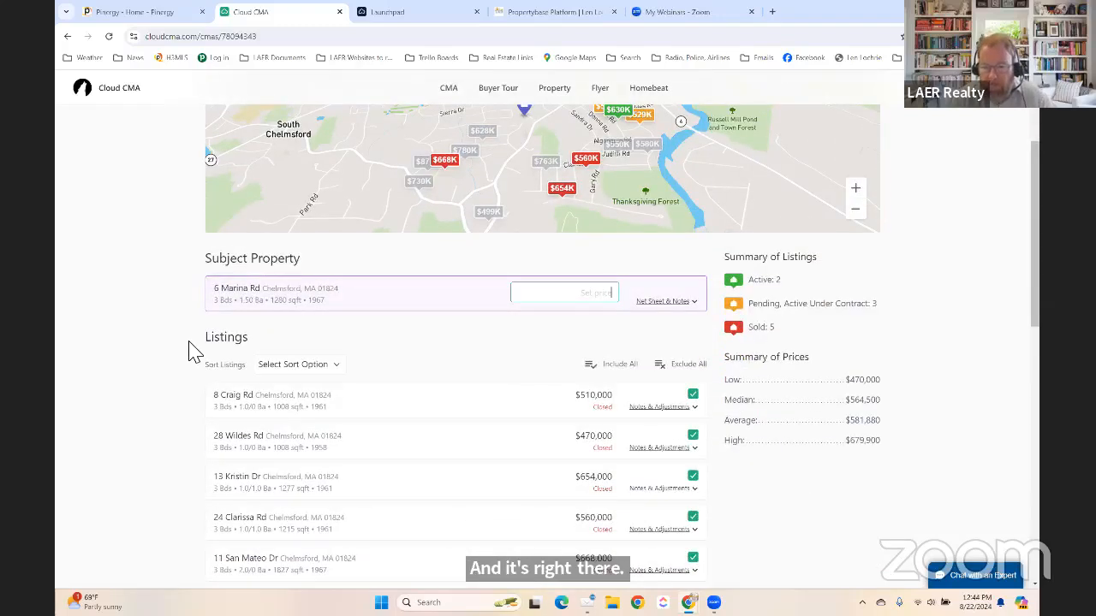
scroll(192, 351, up, 1)
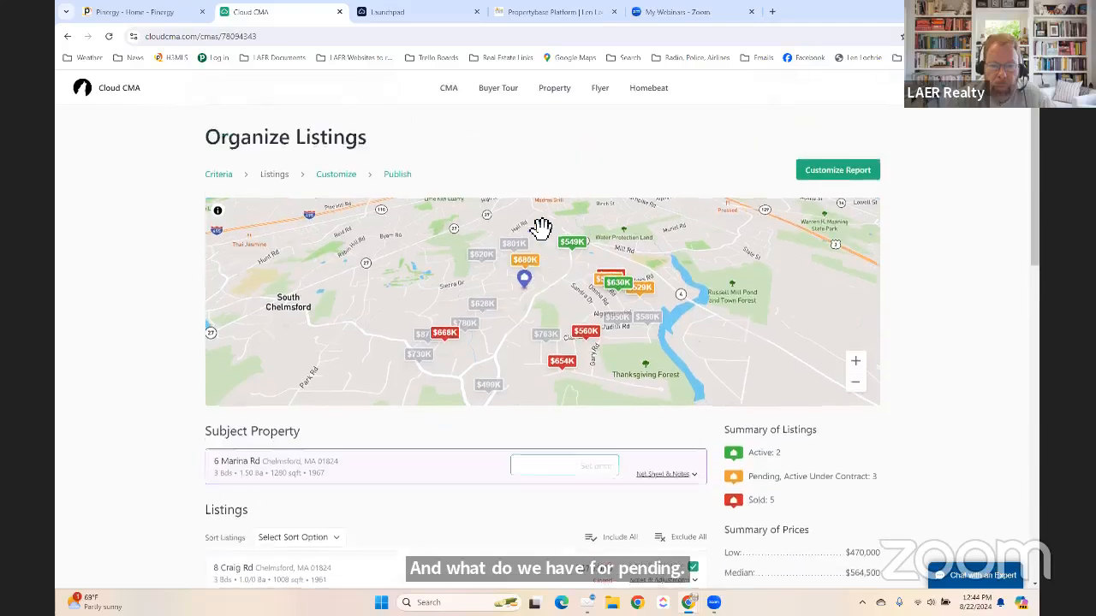
scroll(541, 227, up, 1)
click(861, 366)
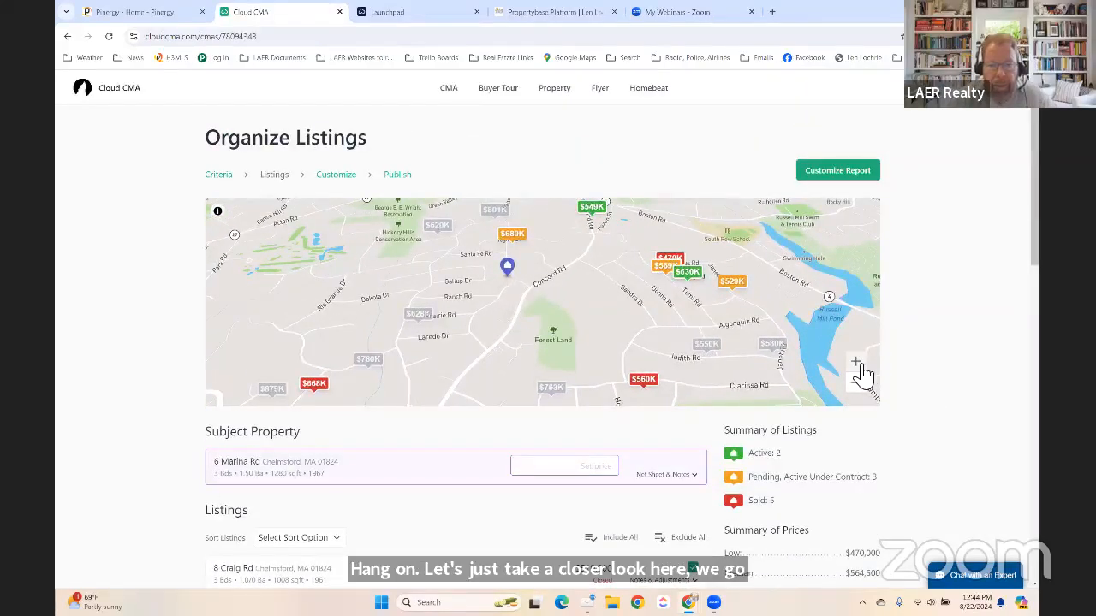
scroll(923, 394, down, 3)
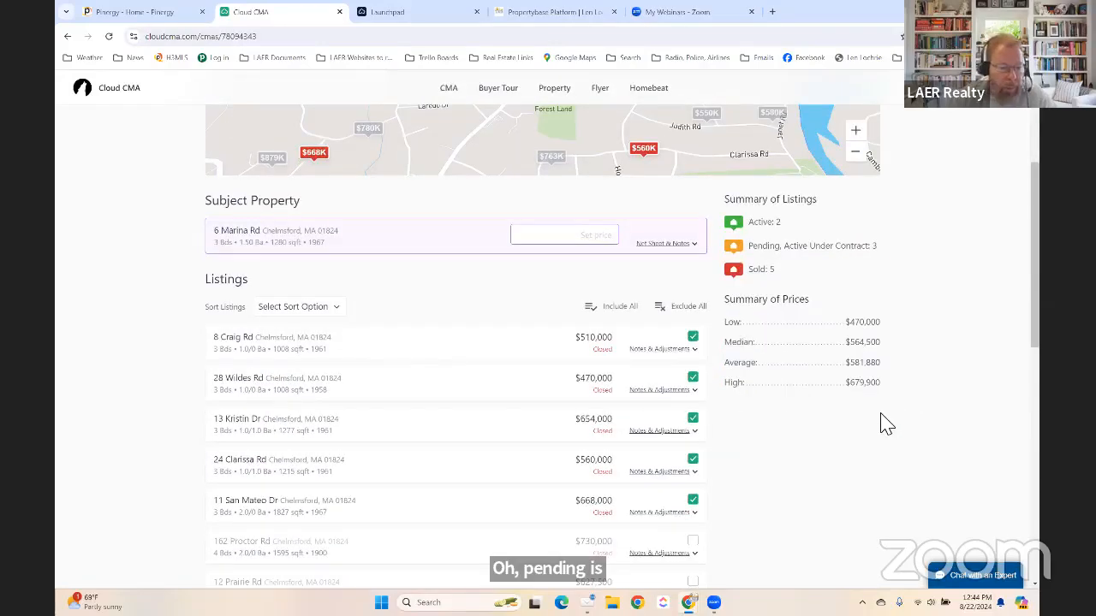
scroll(882, 424, down, 3)
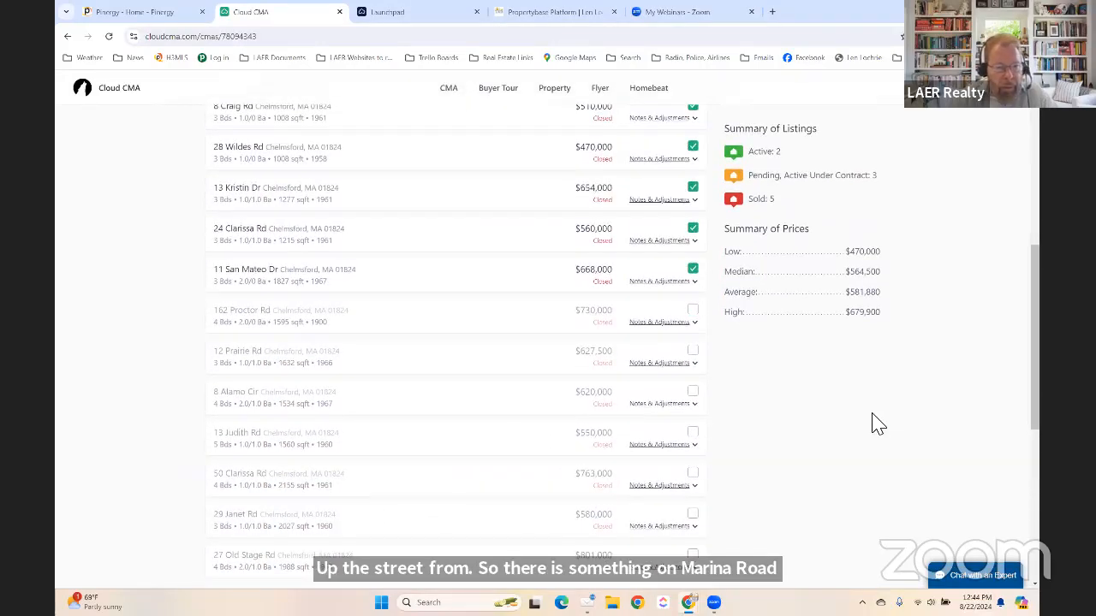
scroll(877, 424, down, 4)
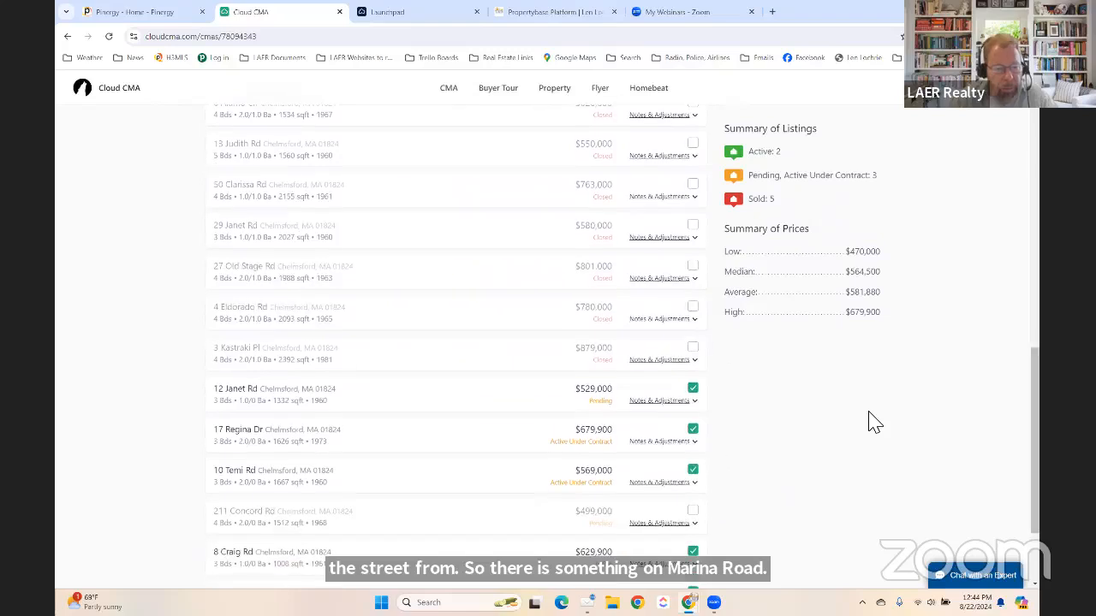
scroll(873, 422, down, 1)
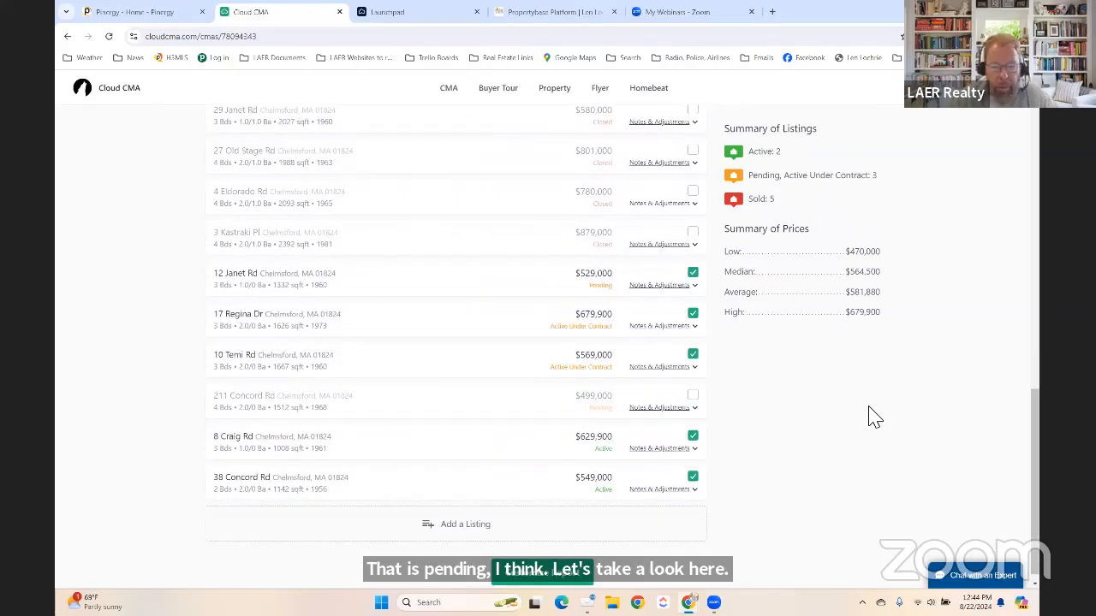
scroll(882, 424, up, 1)
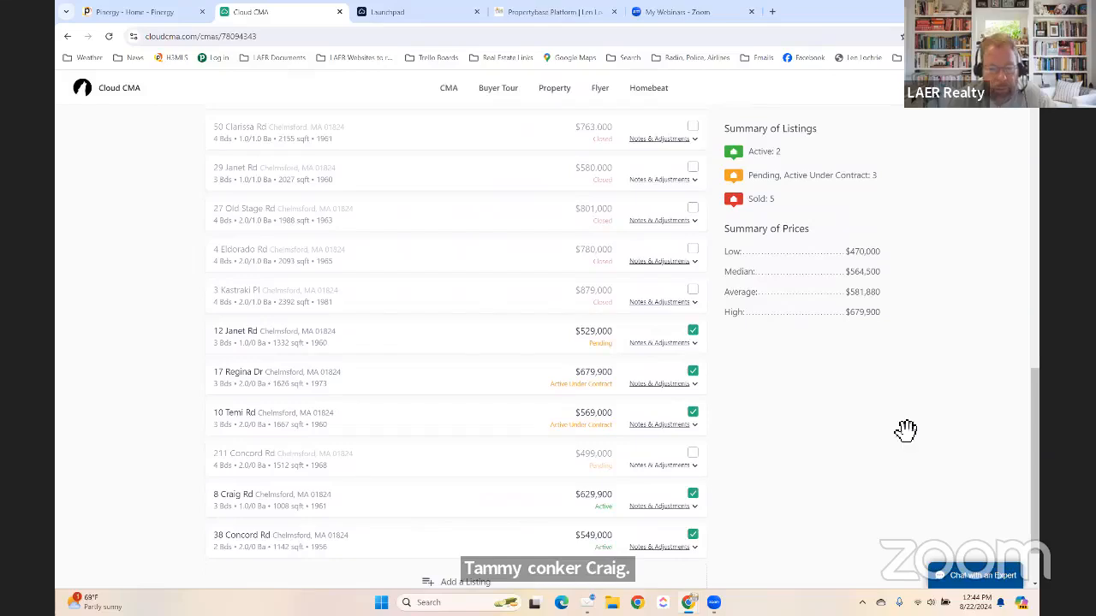
scroll(645, 408, up, 1)
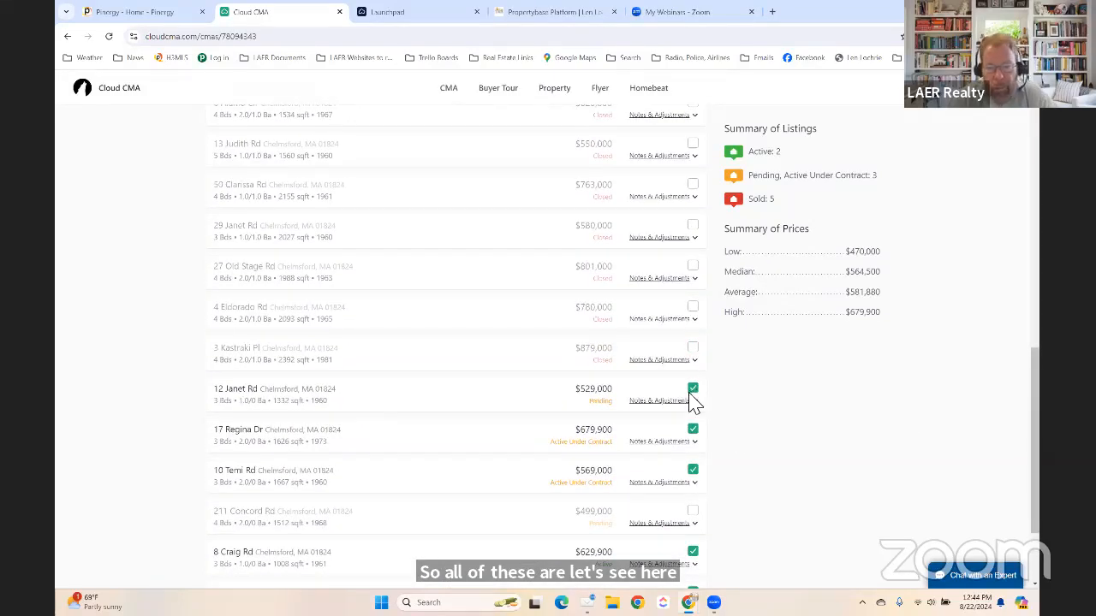
scroll(711, 399, up, 2)
scroll(552, 415, up, 2)
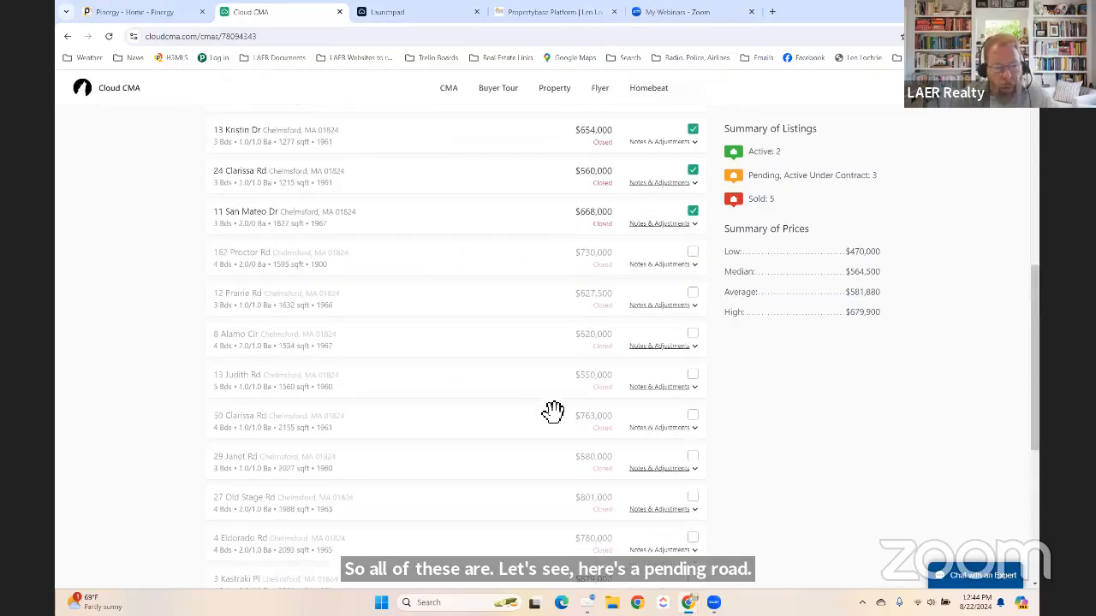
scroll(532, 414, up, 1)
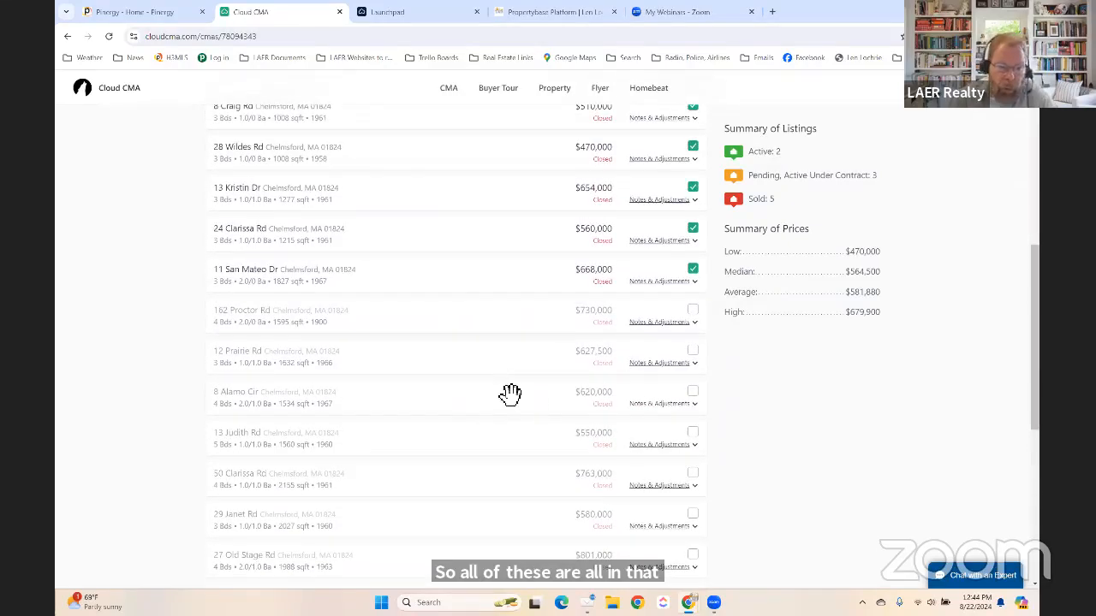
scroll(498, 393, up, 1)
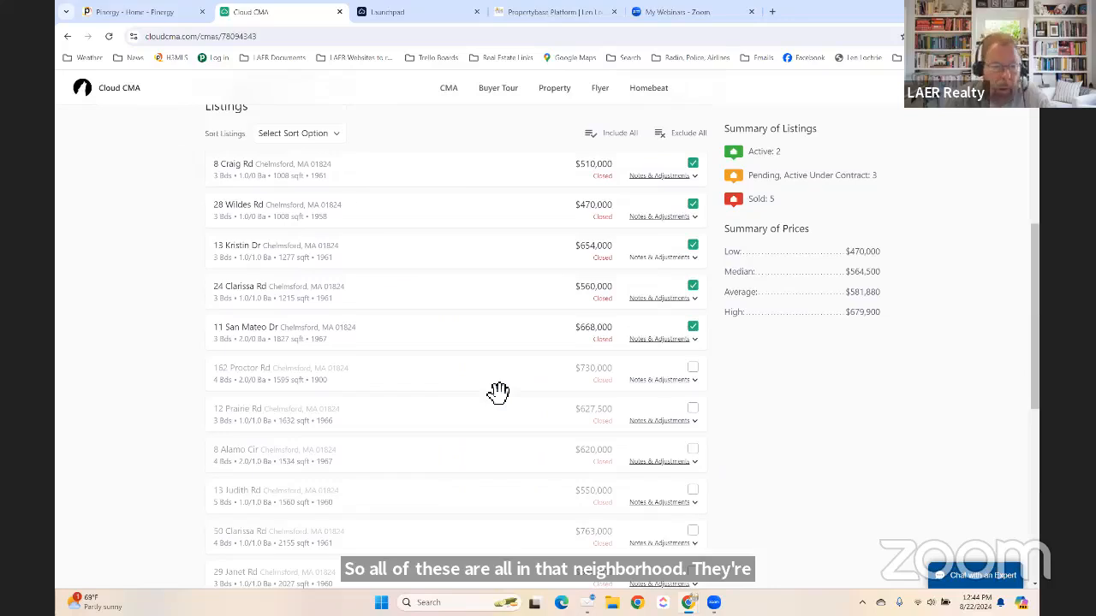
scroll(501, 392, up, 1)
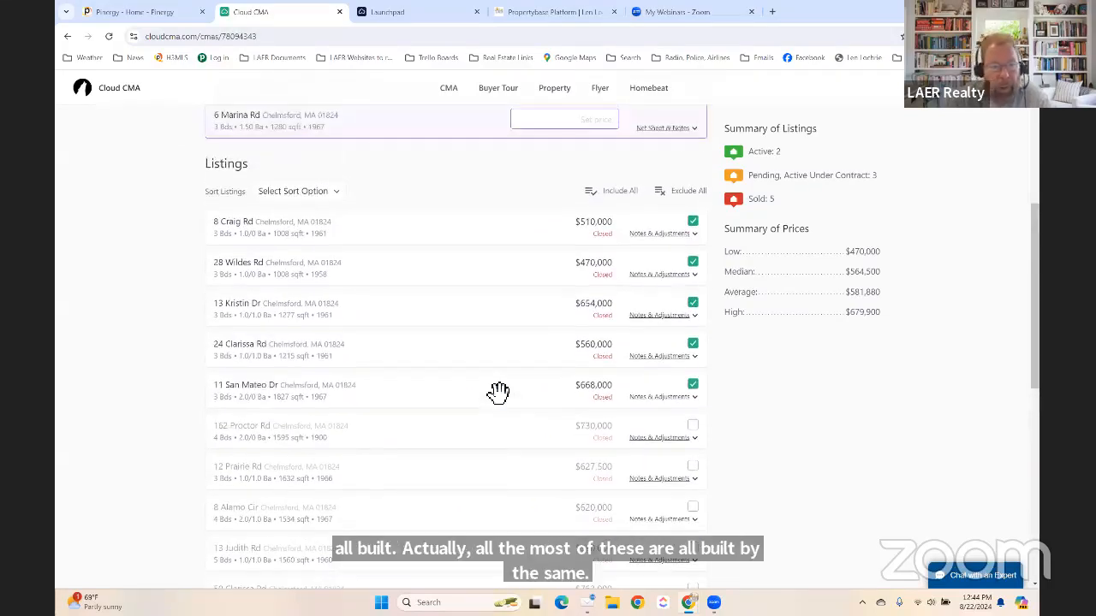
scroll(508, 392, up, 6)
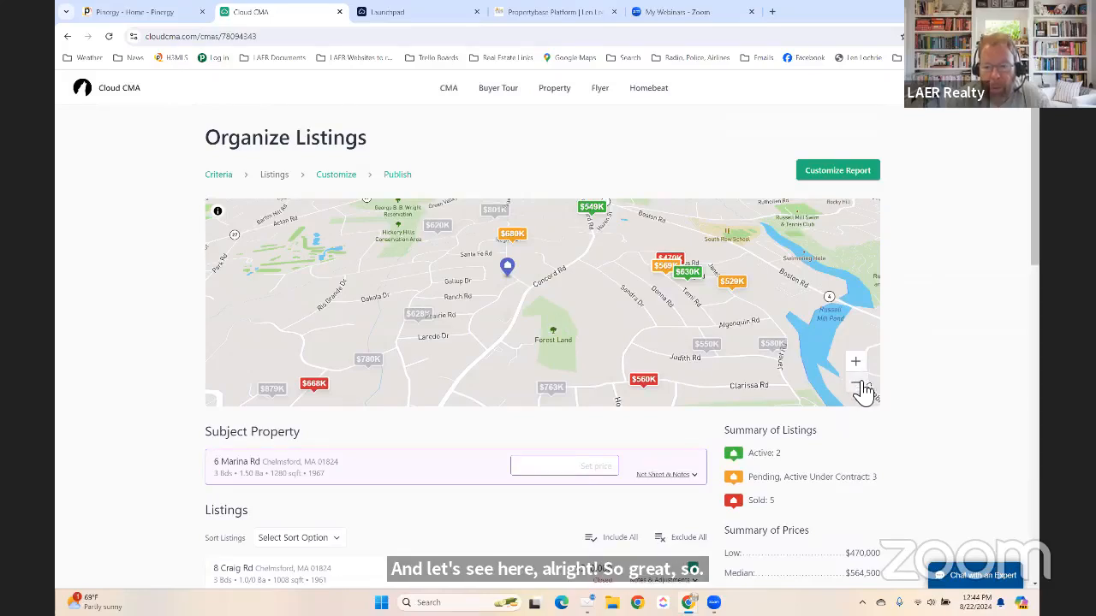
Zoom the map back out to wider Chelmsford and review included versus unchecked comparables.
click(855, 382)
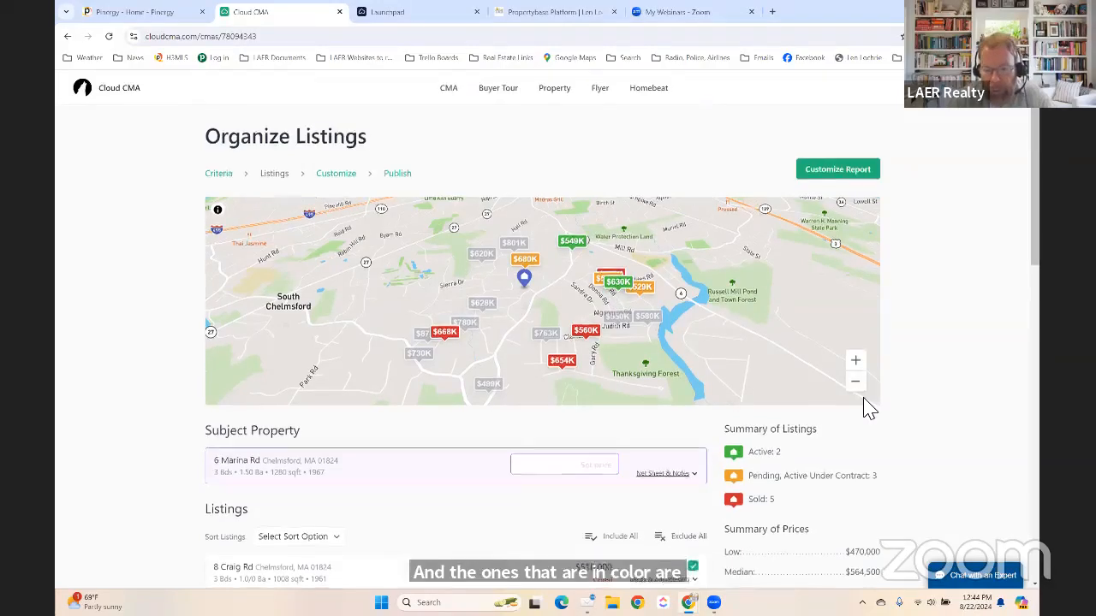
scroll(745, 441, down, 6)
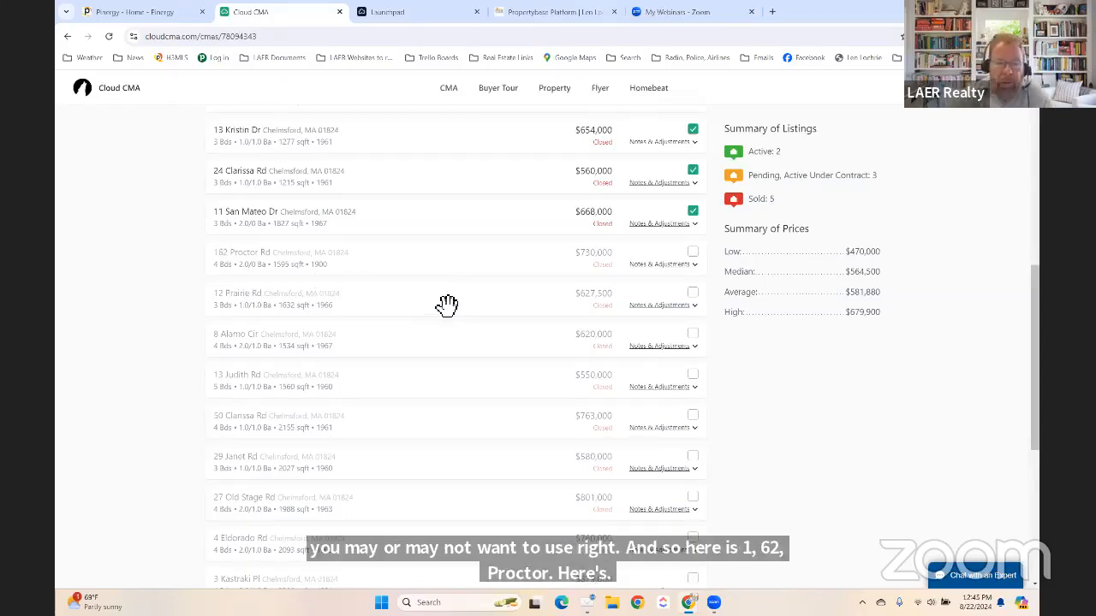
scroll(419, 307, down, 1)
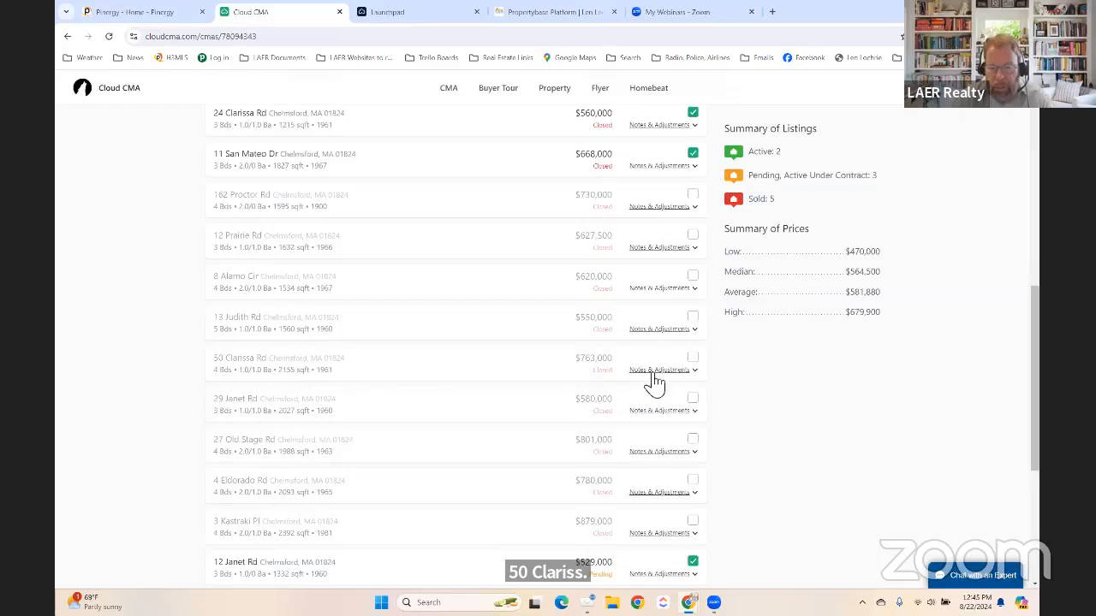
scroll(456, 368, up, 5)
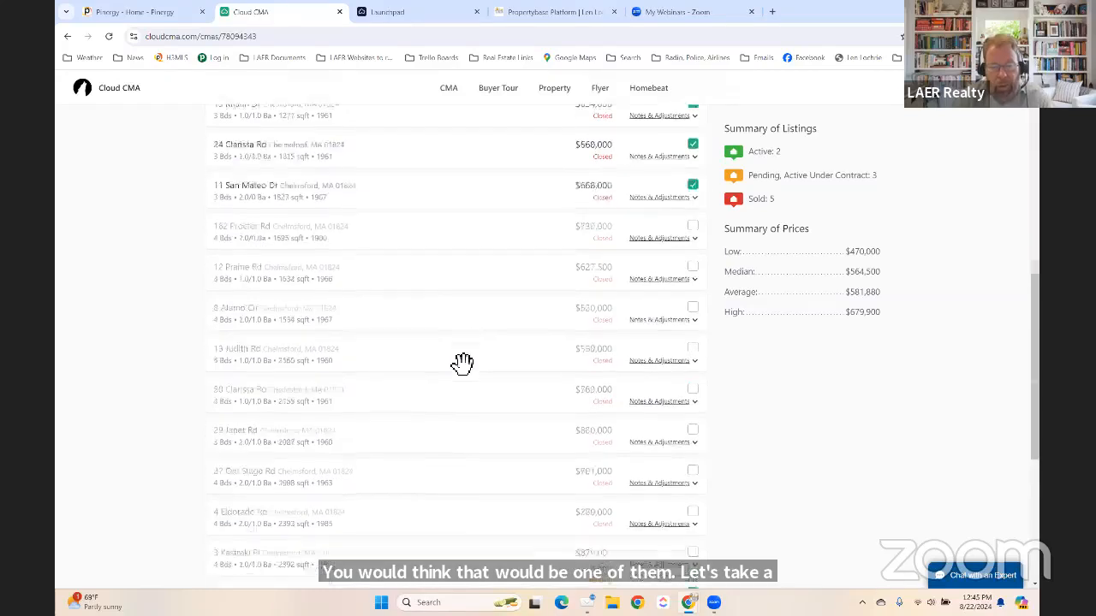
scroll(457, 368, up, 1)
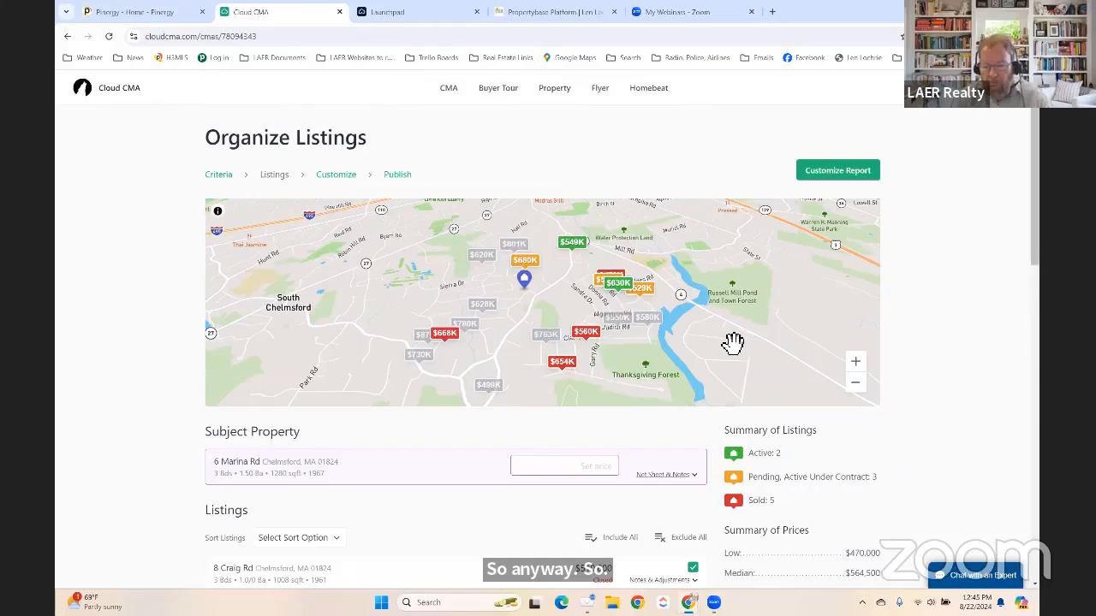
scroll(733, 343, down, 6)
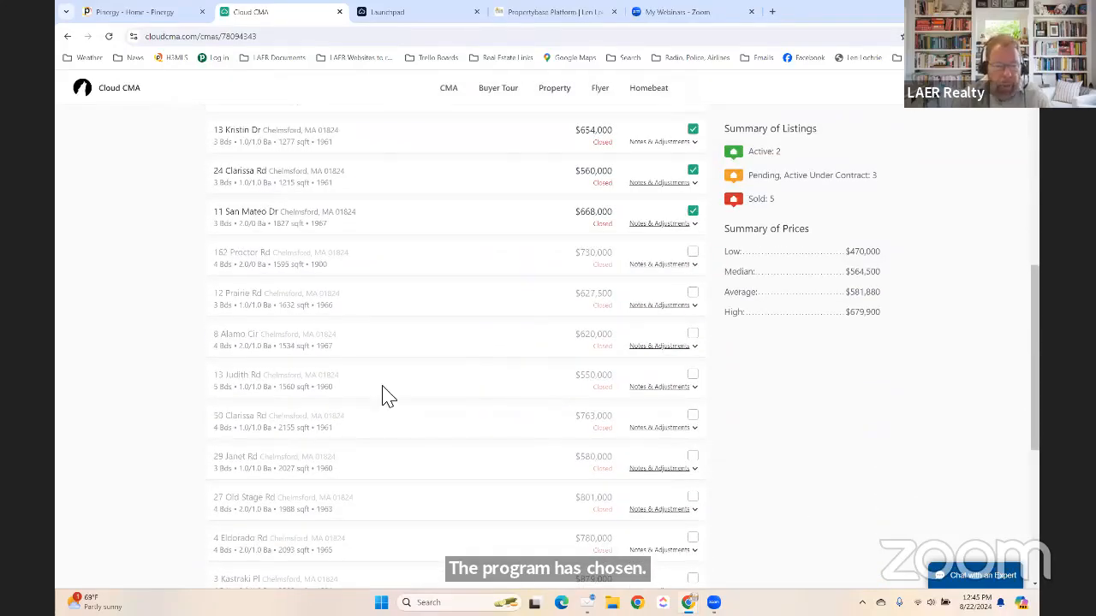
scroll(411, 402, down, 1)
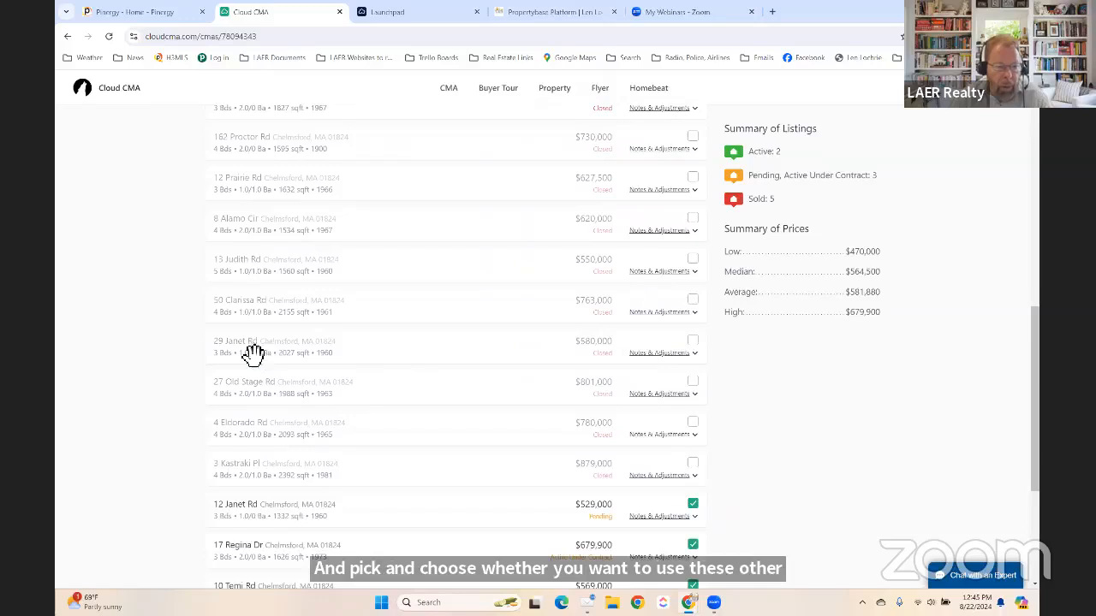
click(476, 360)
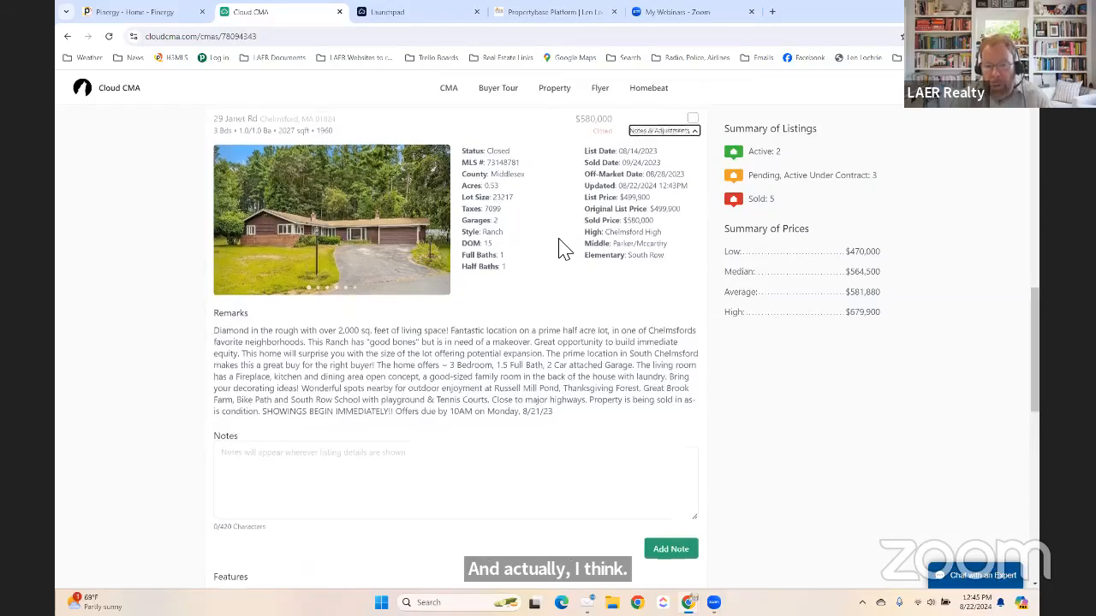
scroll(561, 249, up, 1)
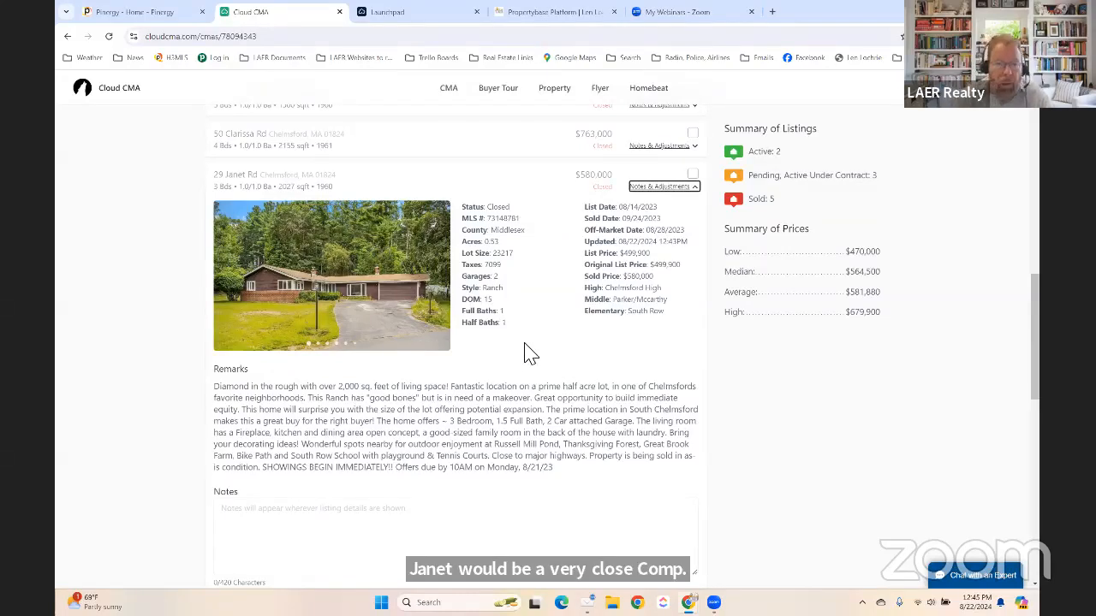
click(439, 283)
click(442, 285)
click(442, 285)
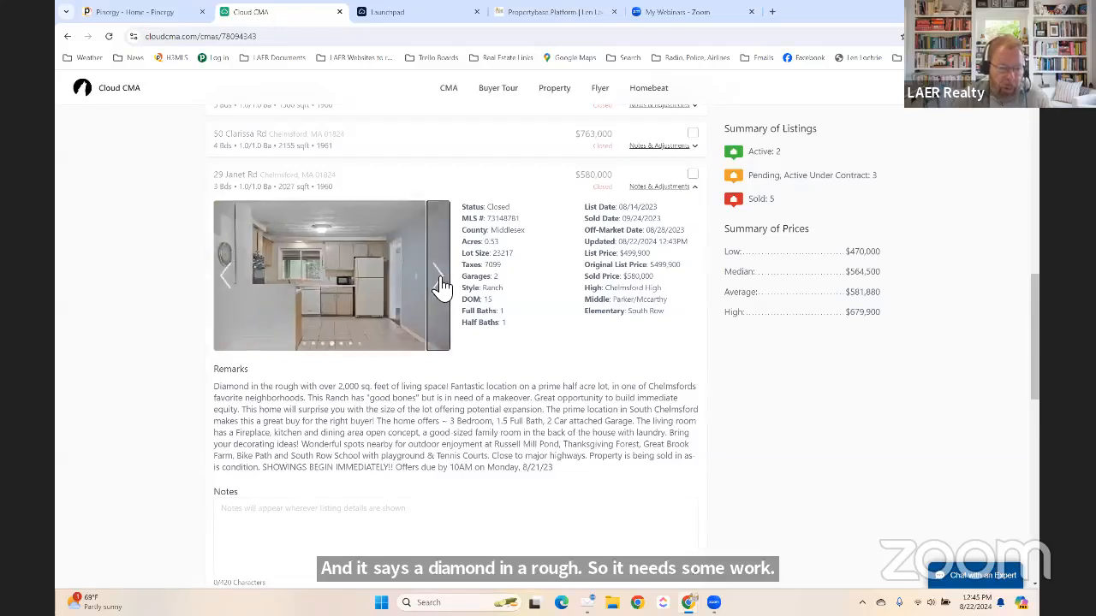
click(440, 287)
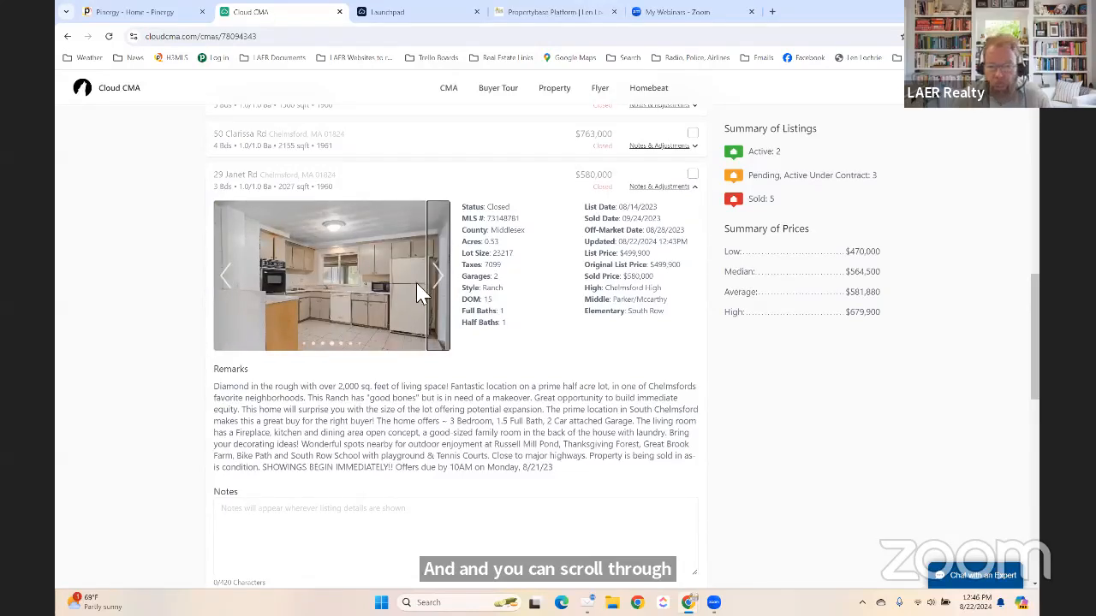
click(446, 282)
click(445, 282)
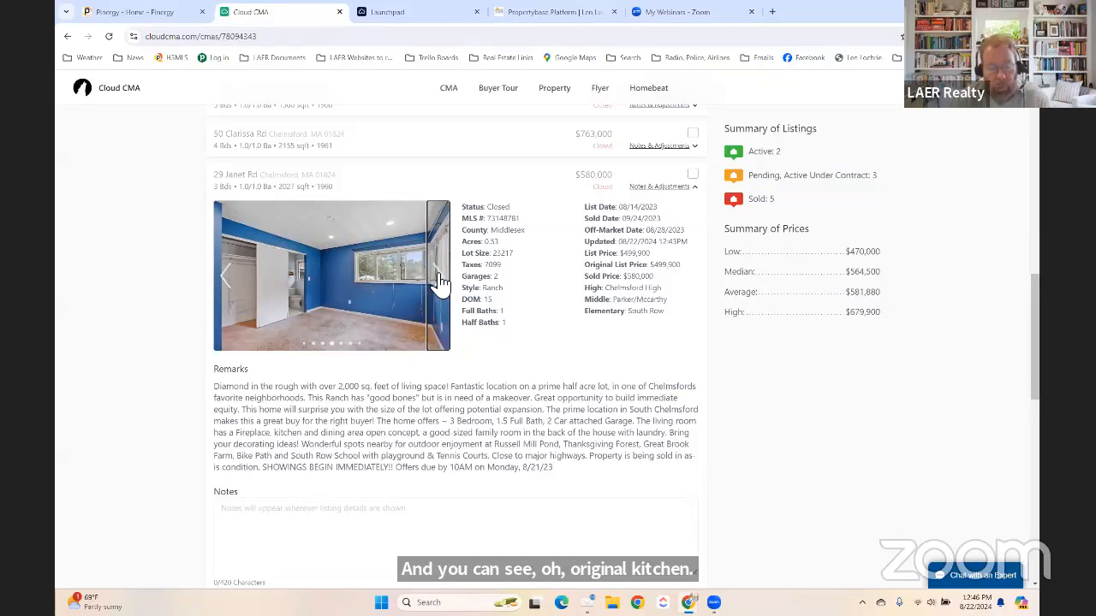
click(440, 283)
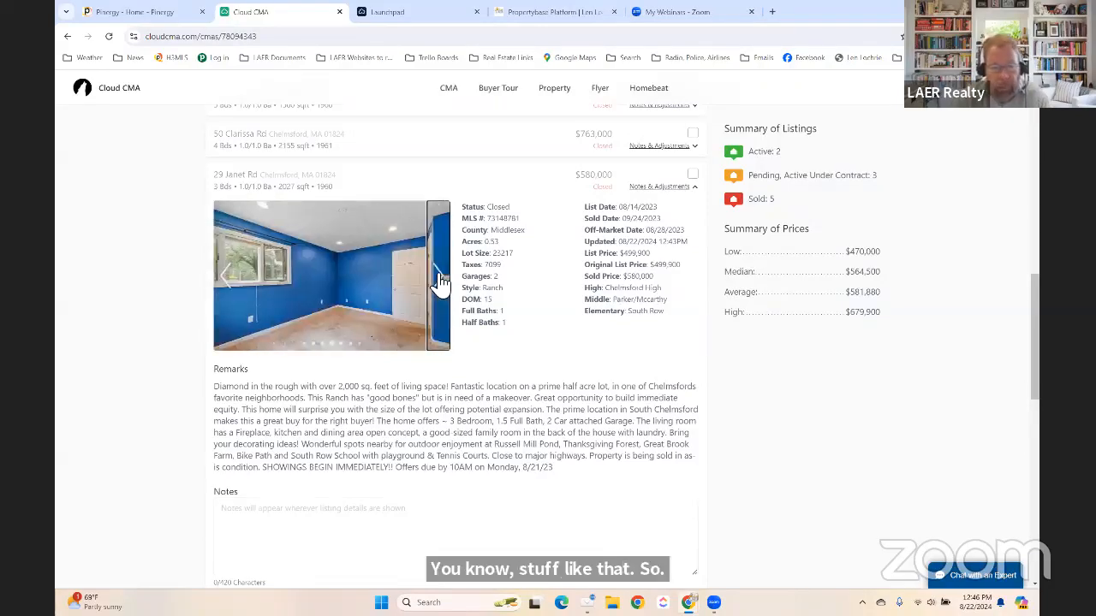
click(440, 282)
click(441, 283)
click(440, 282)
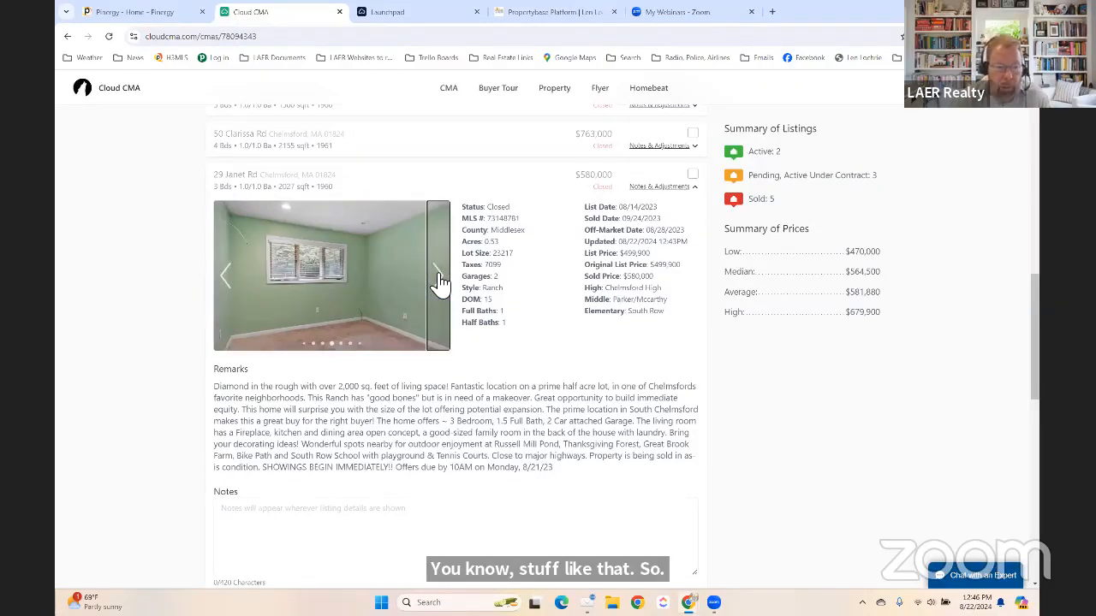
click(439, 282)
click(438, 282)
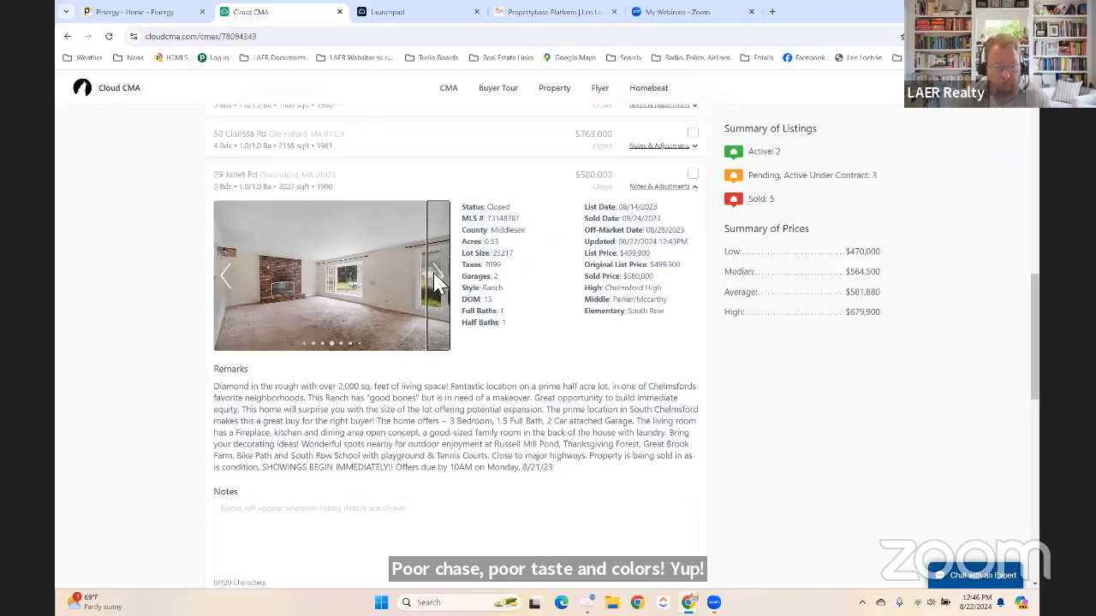
click(226, 279)
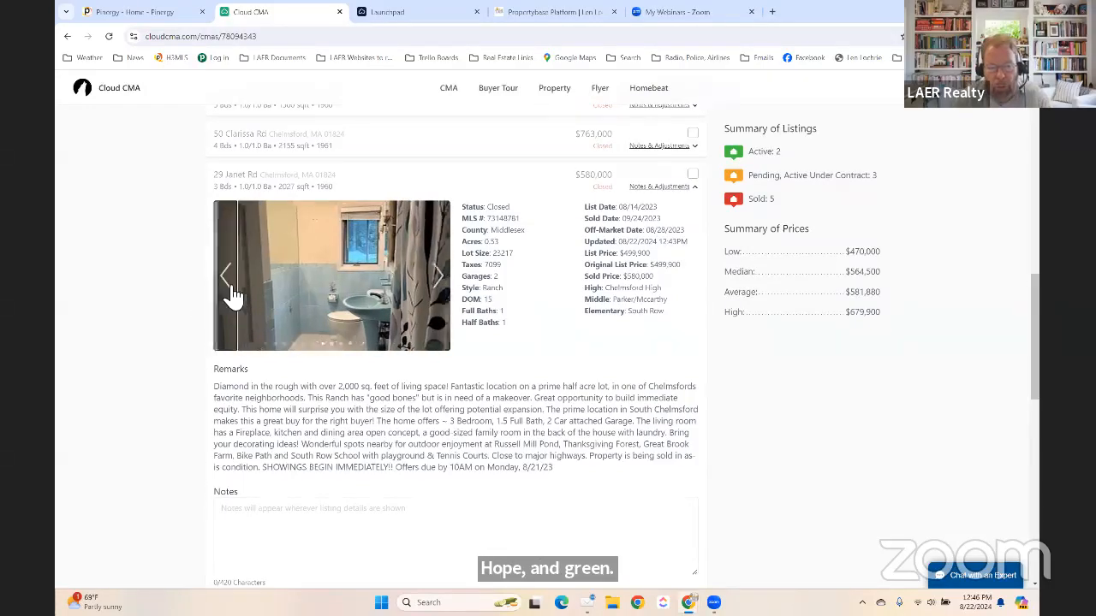
click(226, 293)
click(226, 293)
click(230, 293)
click(233, 293)
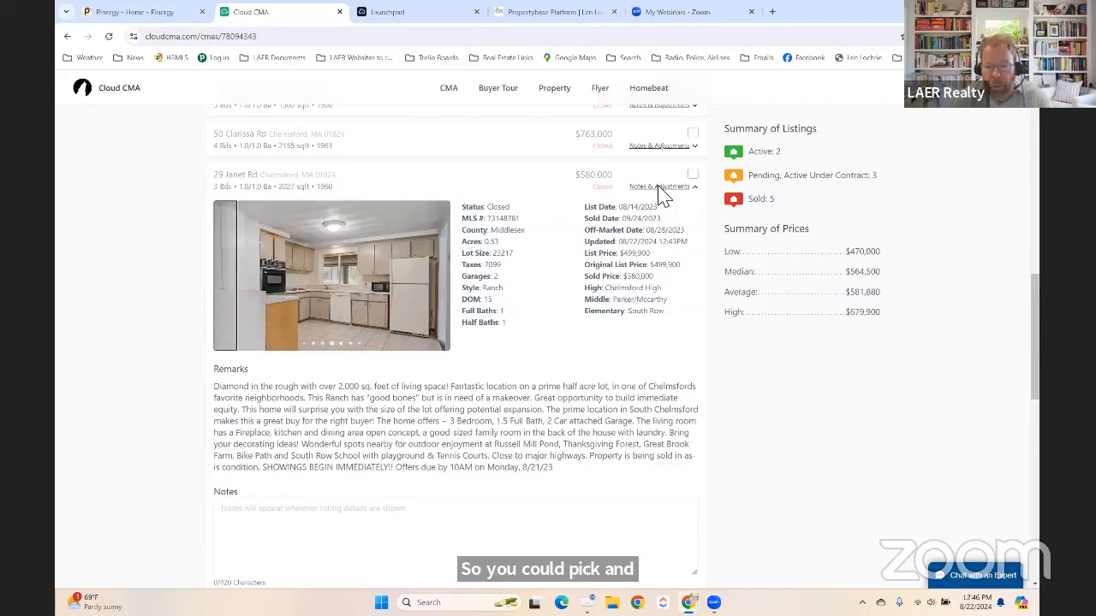
scroll(488, 300, down, 2)
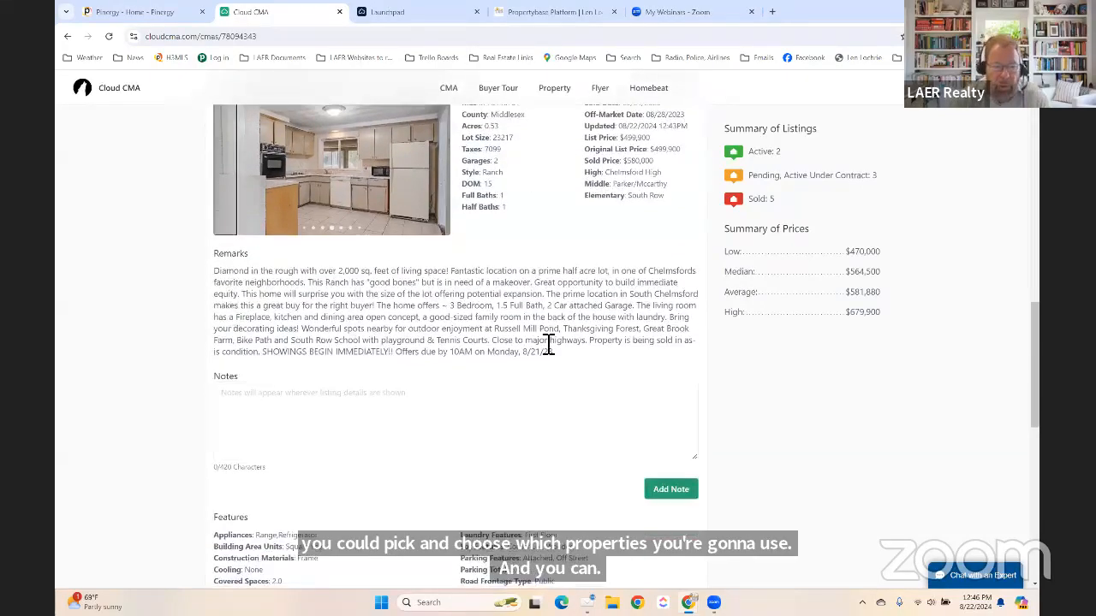
click(258, 409)
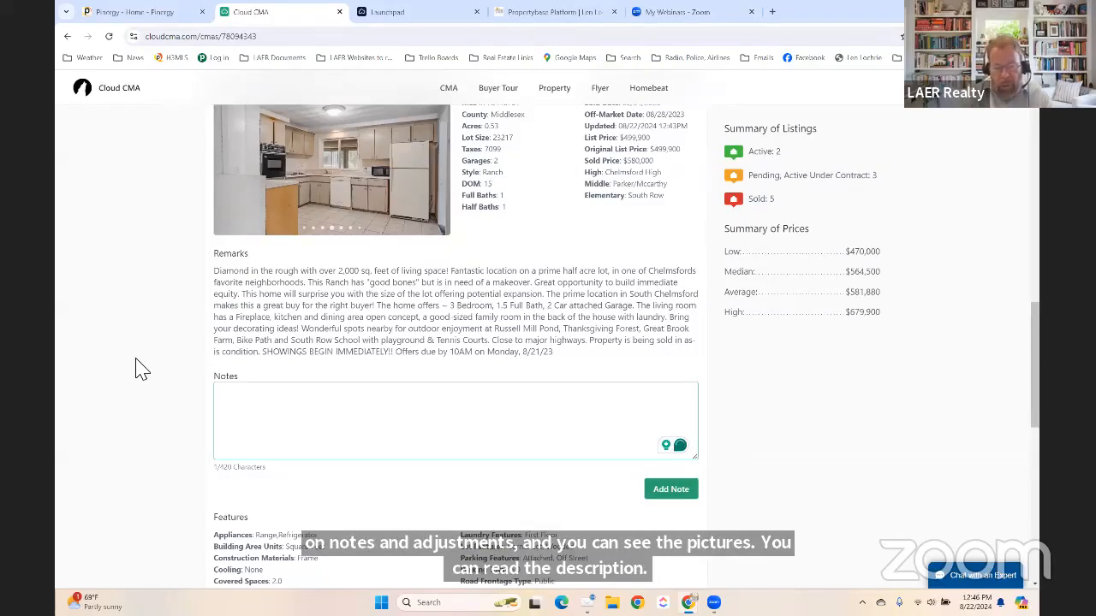
key(BackSpace)
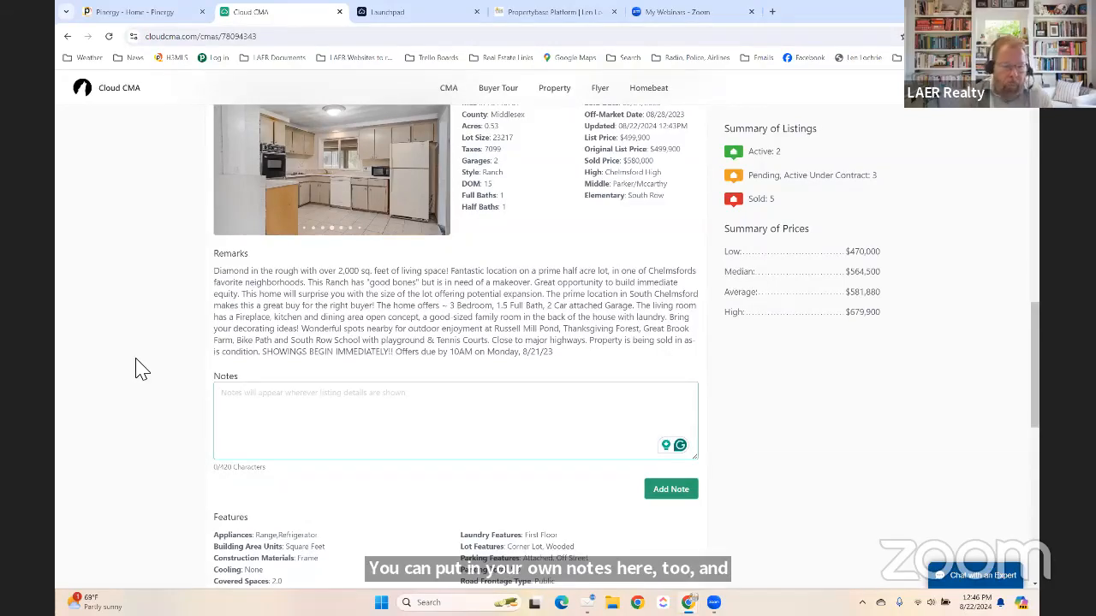
text(This is)
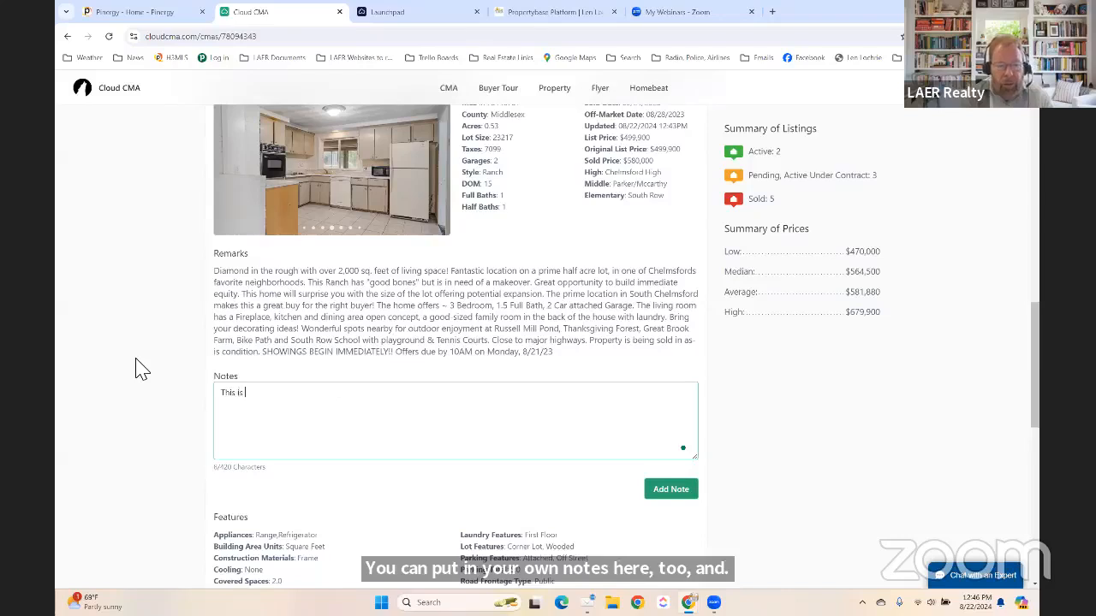
text( a close comp)
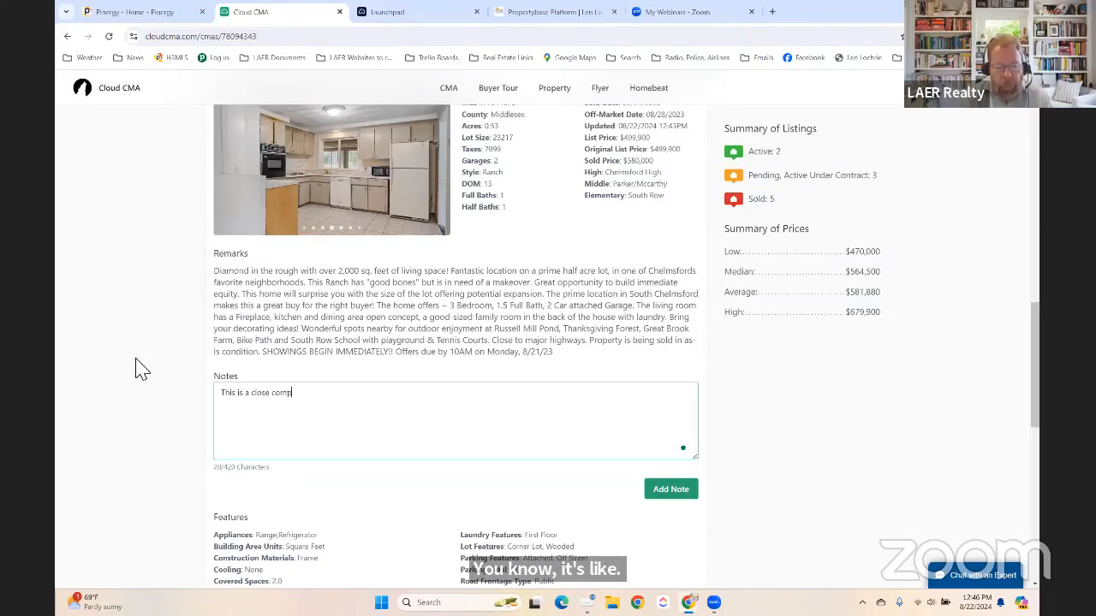
text(, even th)
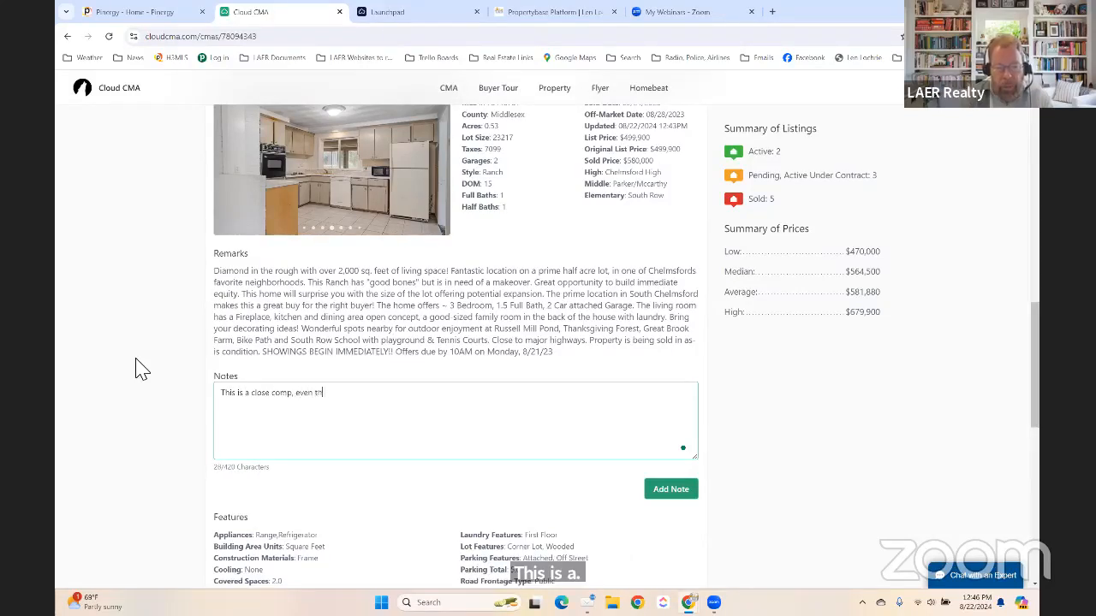
text(ought I)
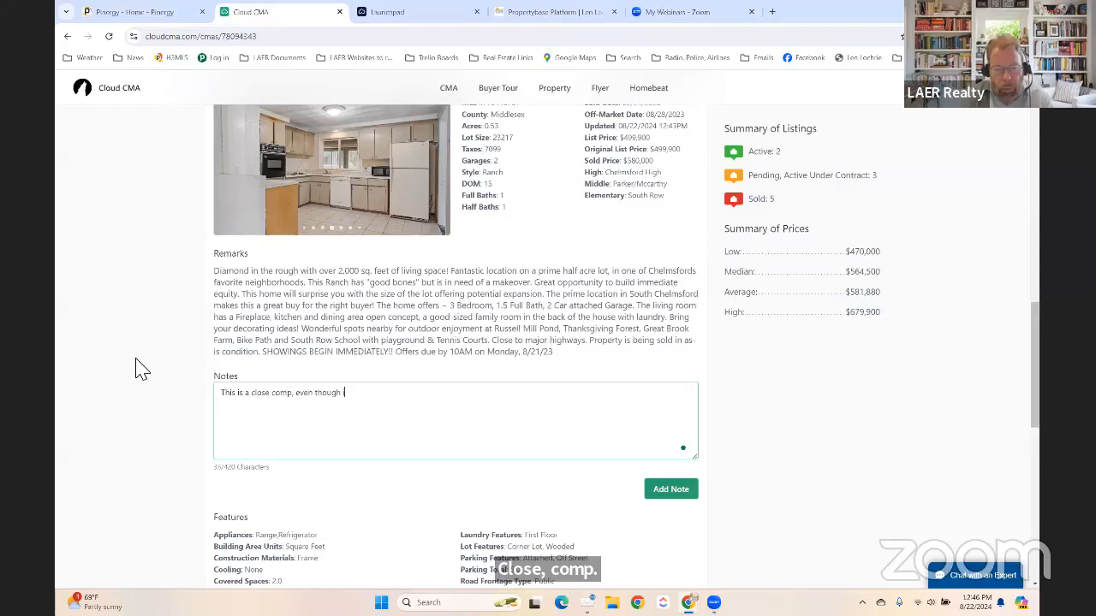
text(t needs work)
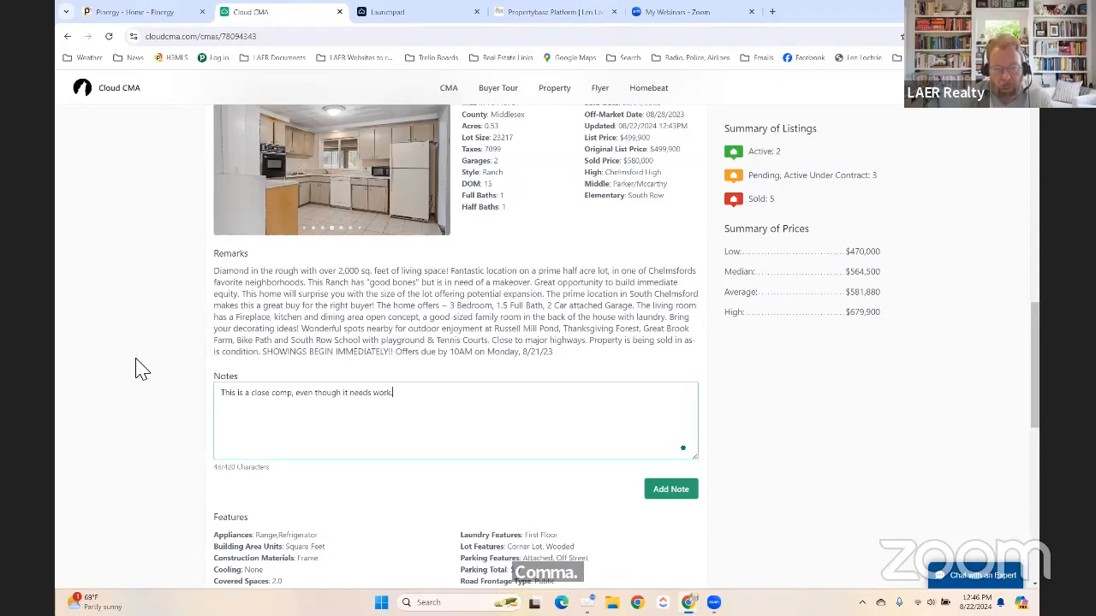
text(.)
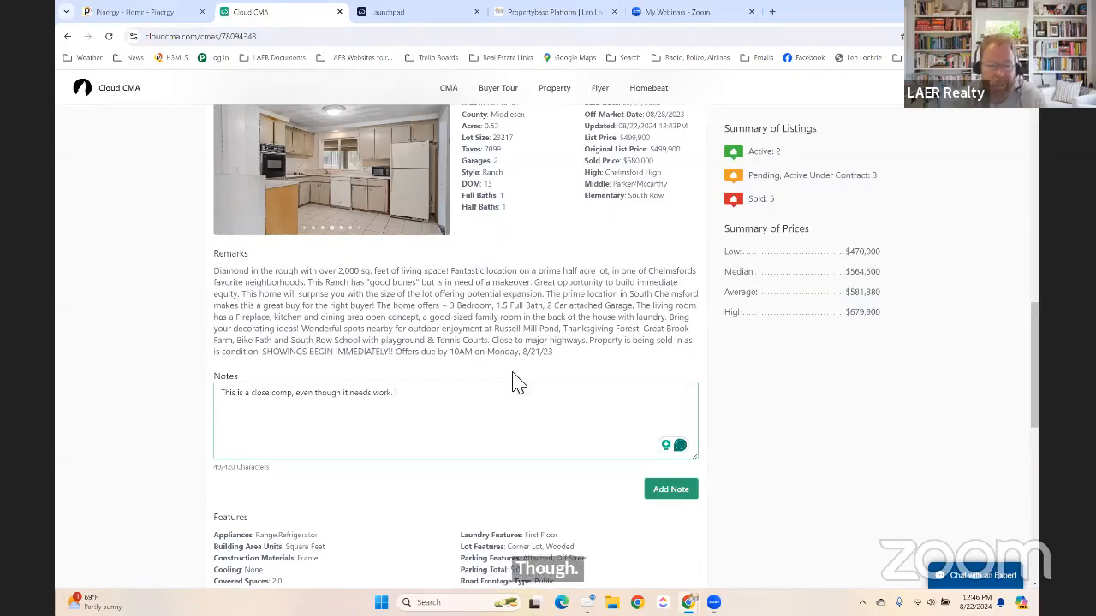
scroll(804, 407, up, 1)
scroll(805, 408, up, 2)
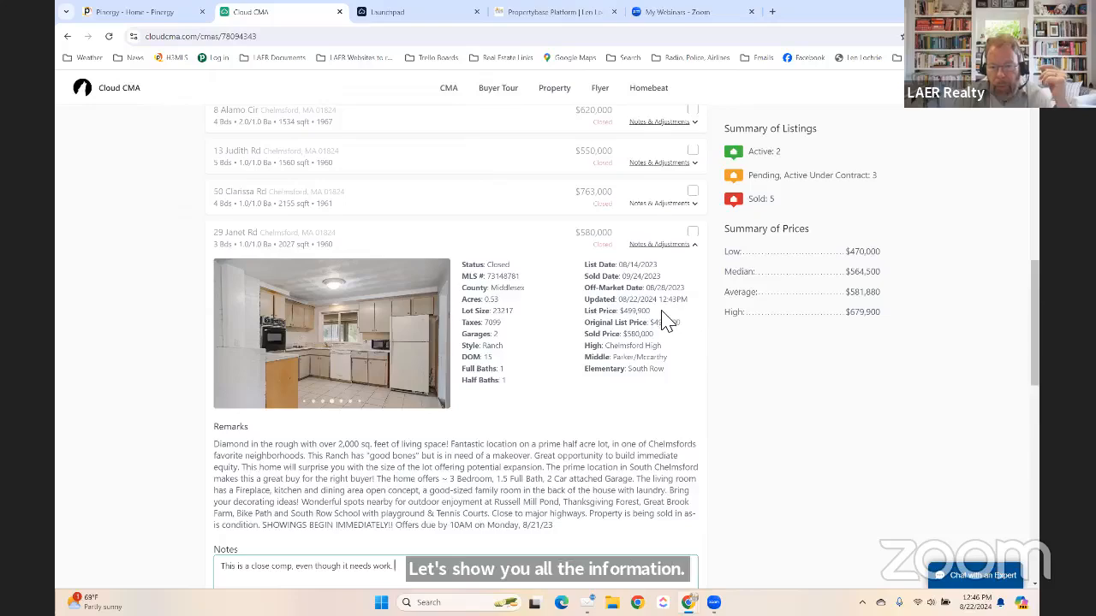
scroll(676, 350, up, 1)
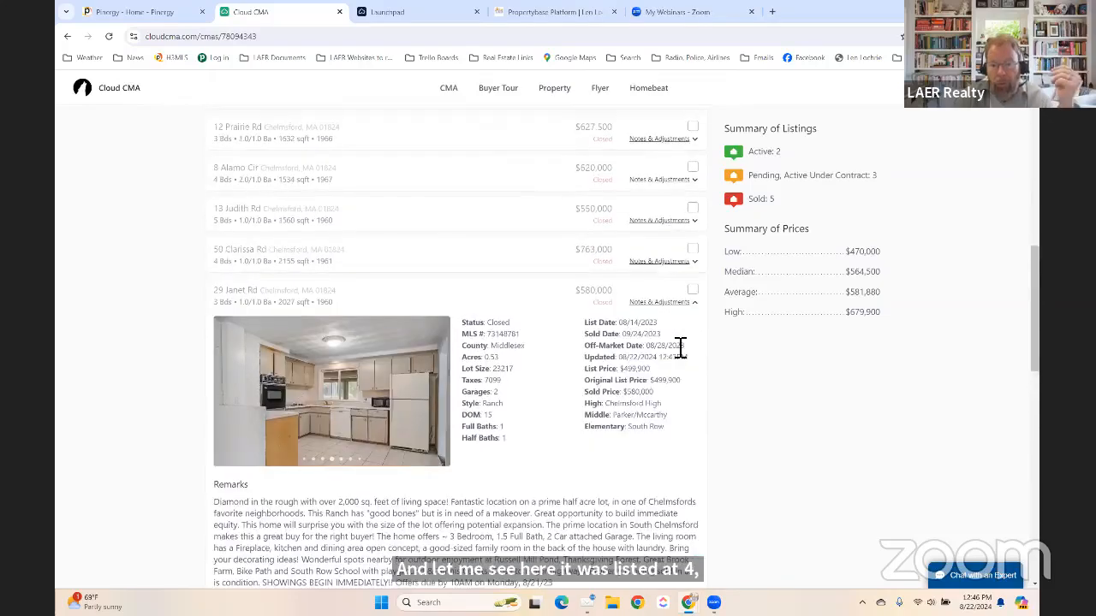
scroll(681, 347, down, 8)
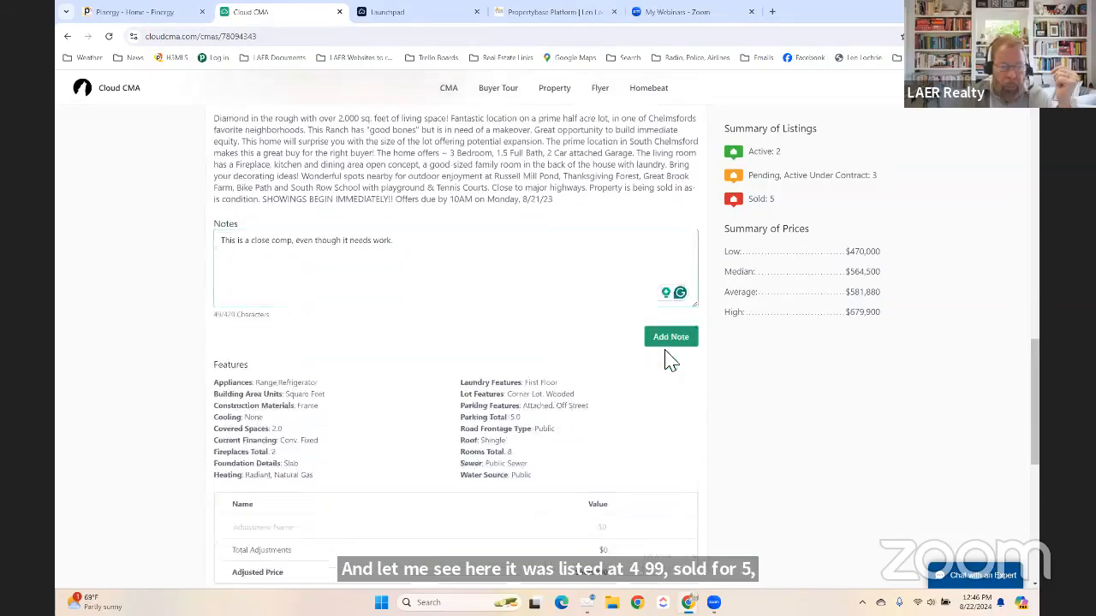
scroll(633, 374, down, 3)
scroll(695, 362, up, 13)
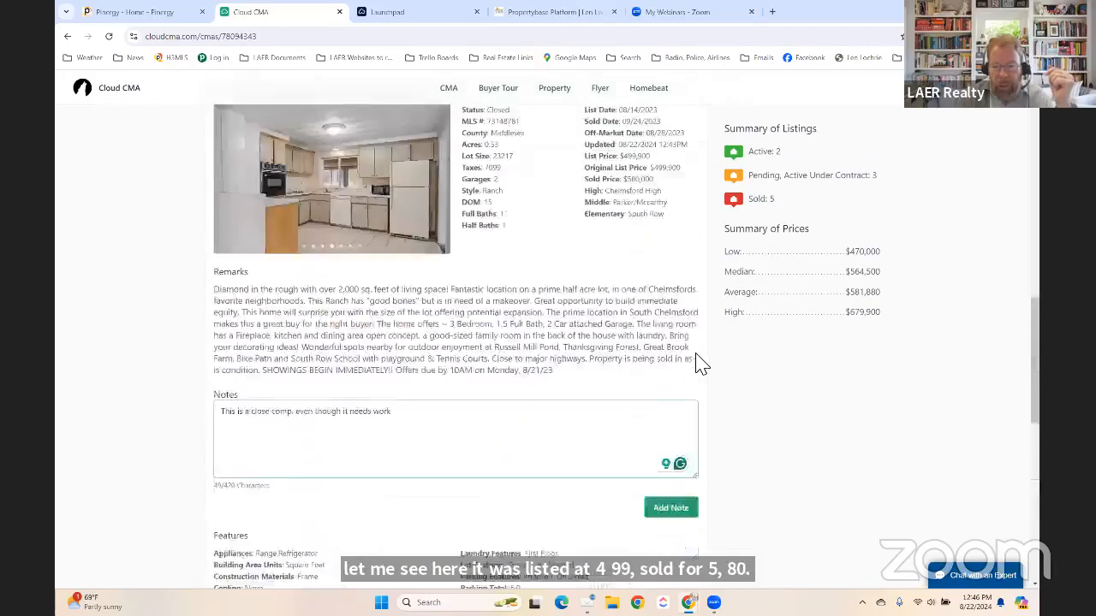
scroll(700, 364, down, 4)
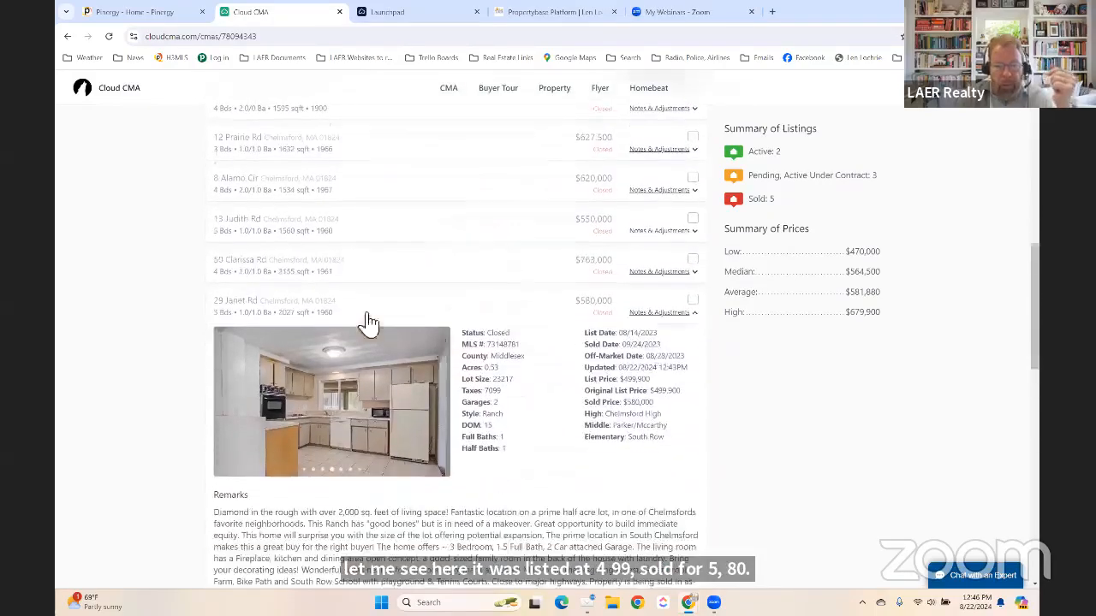
click(693, 235)
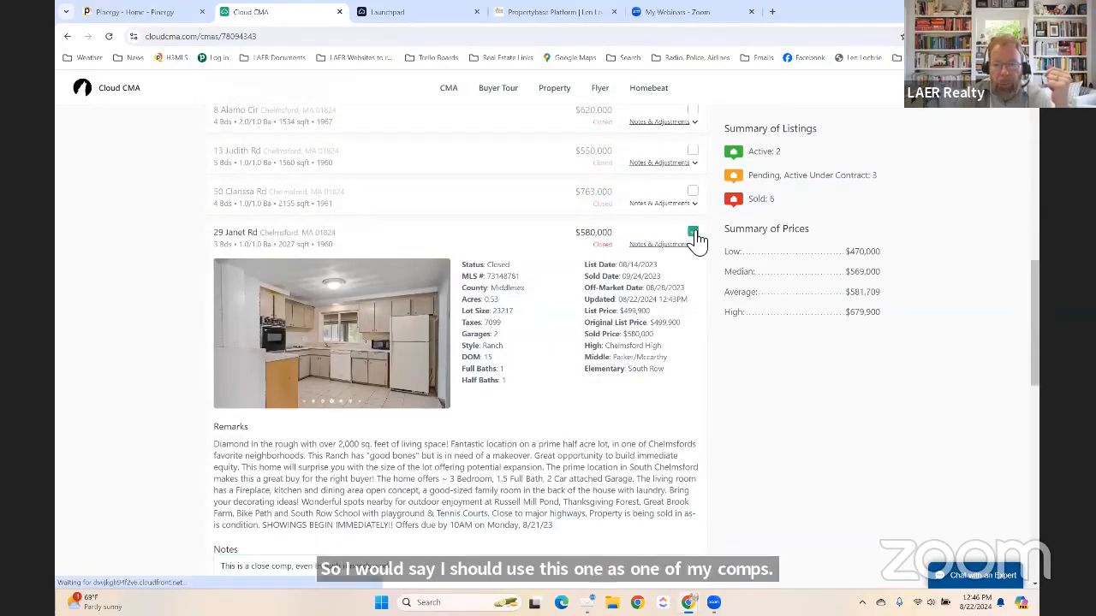
scroll(518, 317, up, 3)
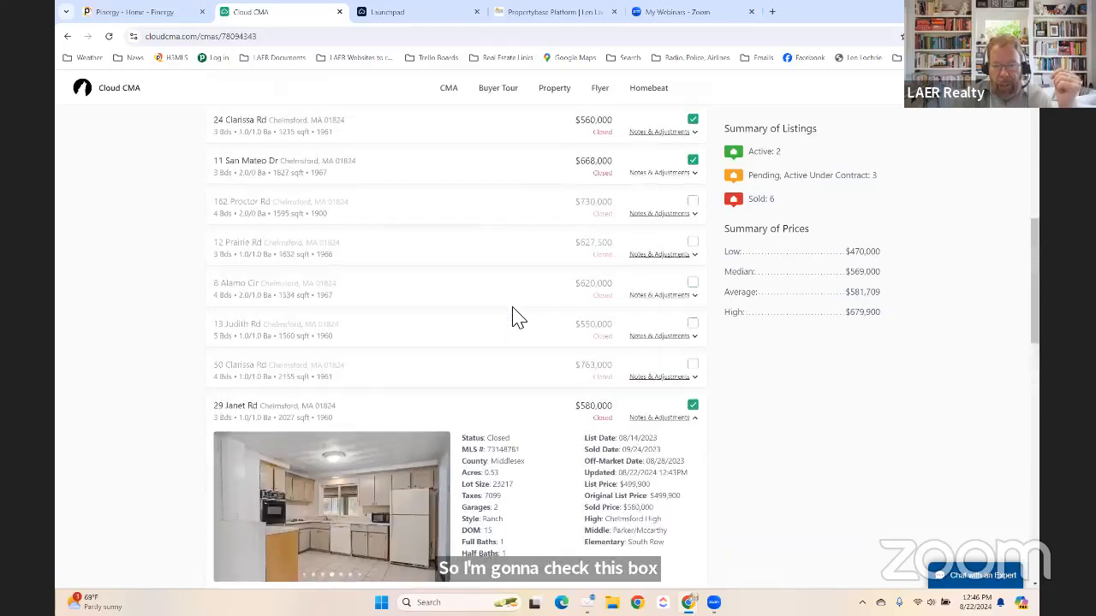
scroll(518, 317, up, 3)
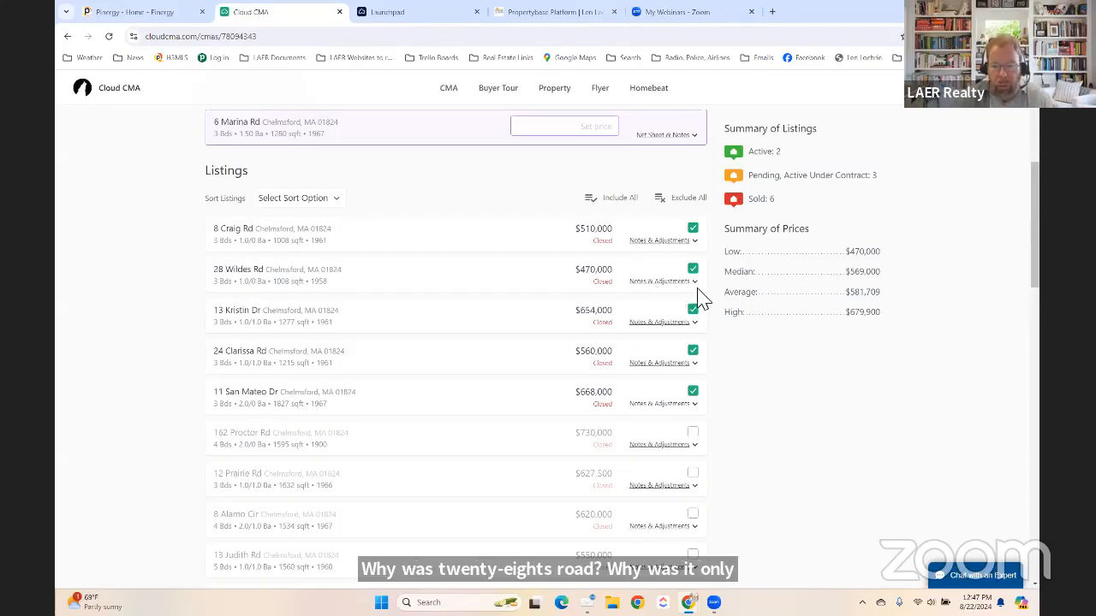
click(672, 282)
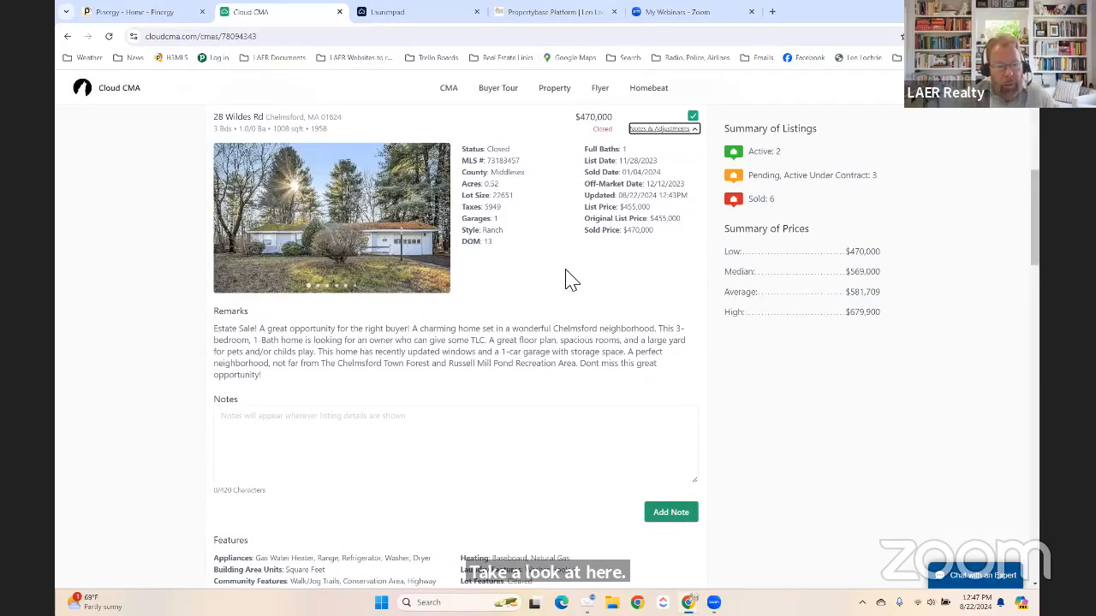
scroll(572, 281, up, 1)
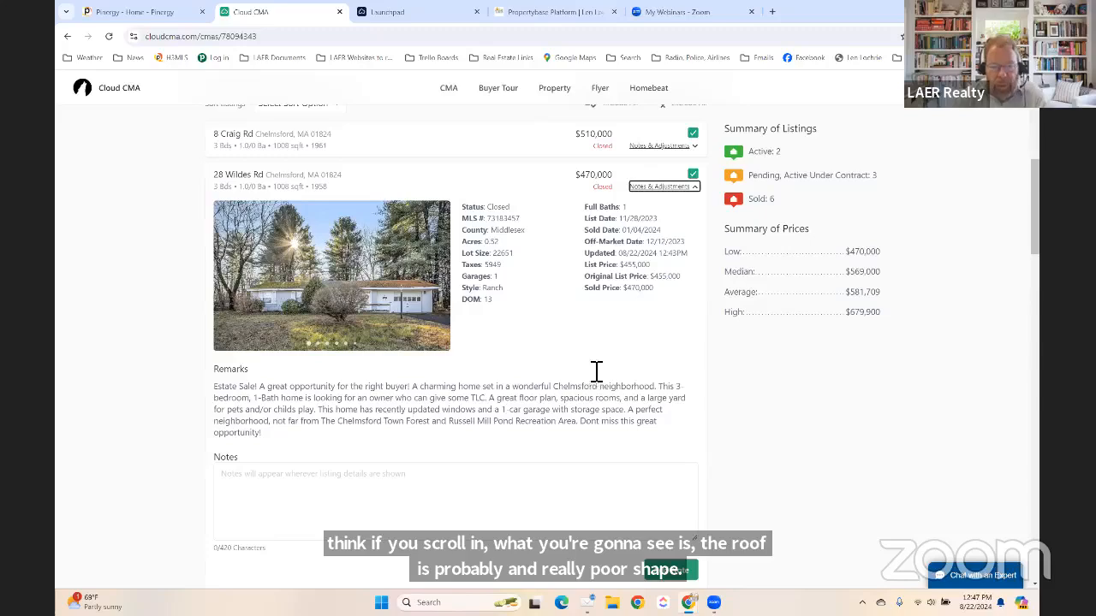
scroll(633, 393, down, 2)
scroll(527, 385, up, 5)
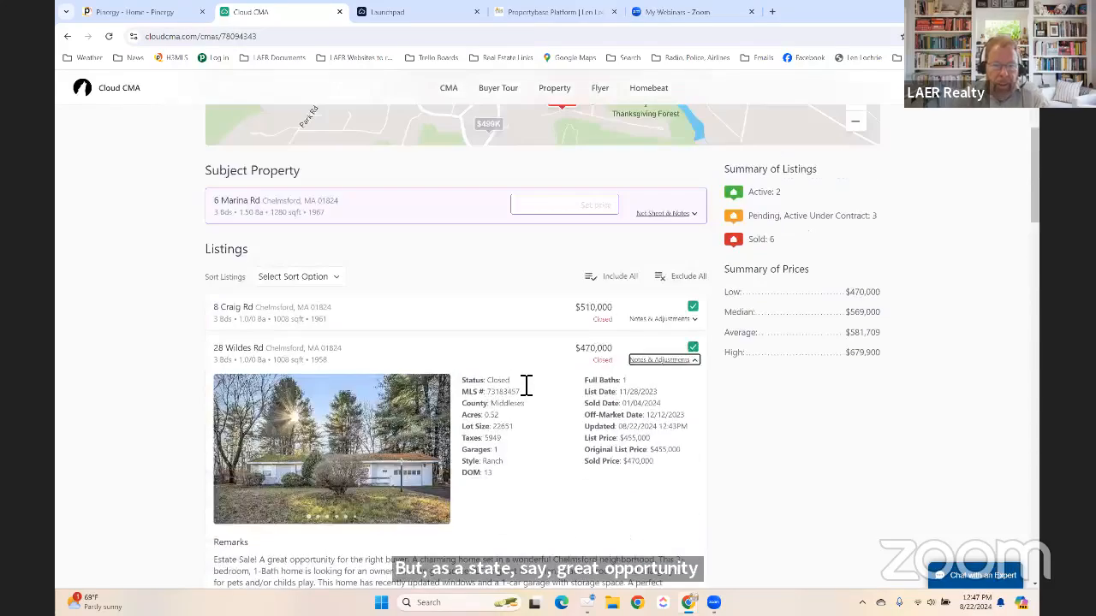
scroll(518, 384, down, 1)
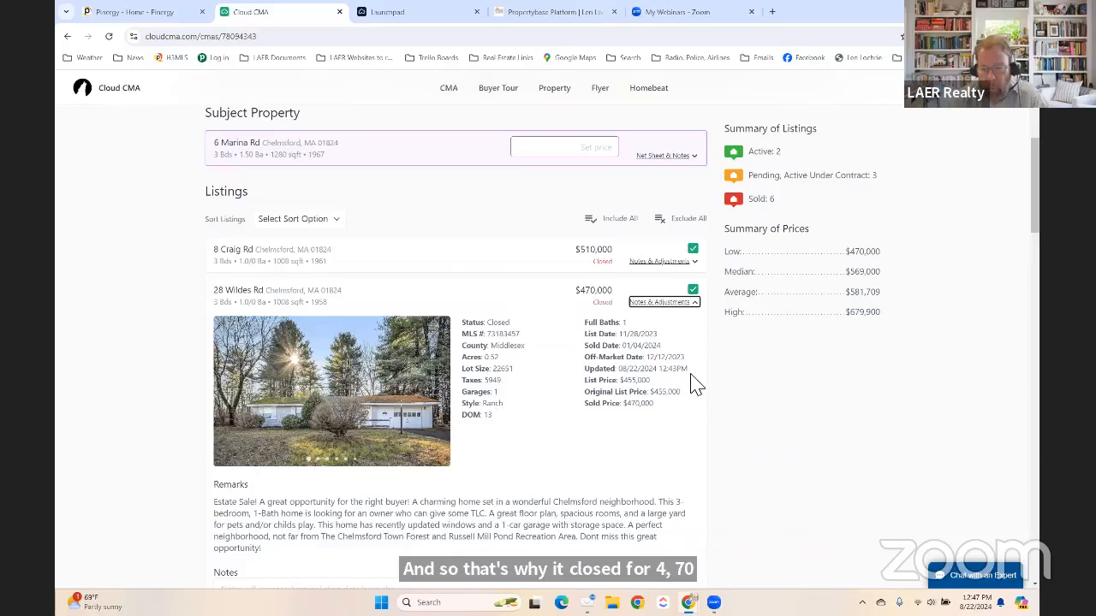
scroll(543, 405, down, 1)
scroll(549, 415, down, 1)
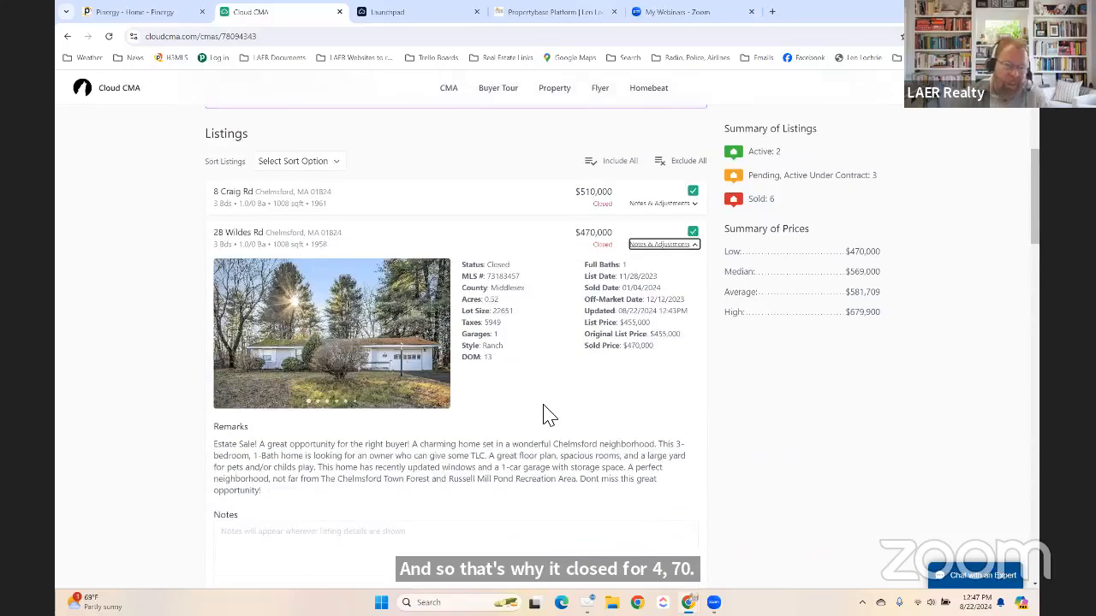
scroll(551, 415, down, 2)
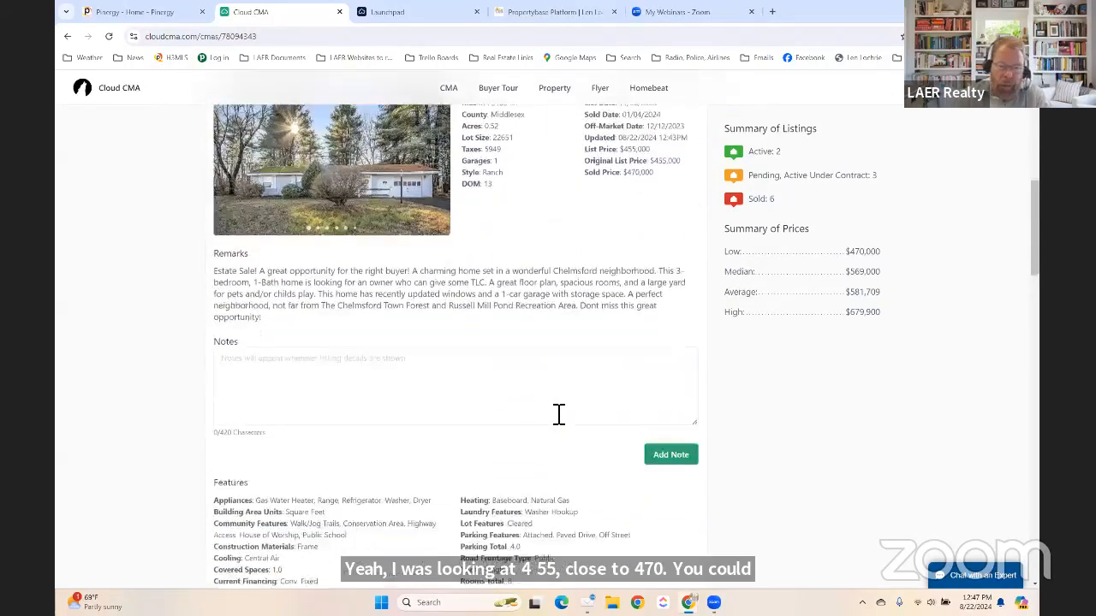
scroll(555, 416, up, 3)
scroll(555, 416, down, 1)
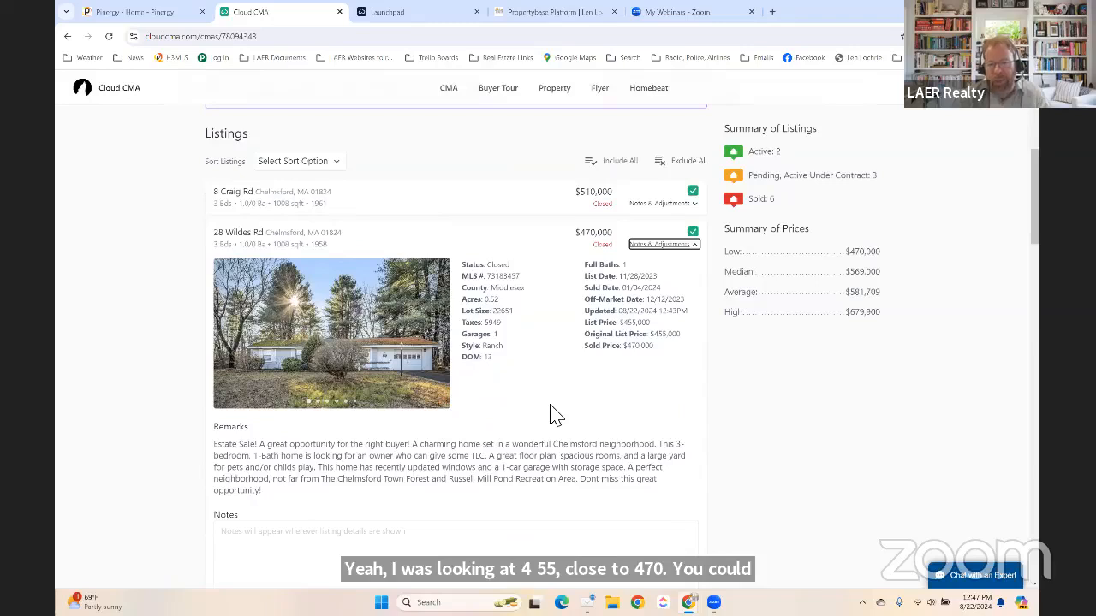
click(692, 232)
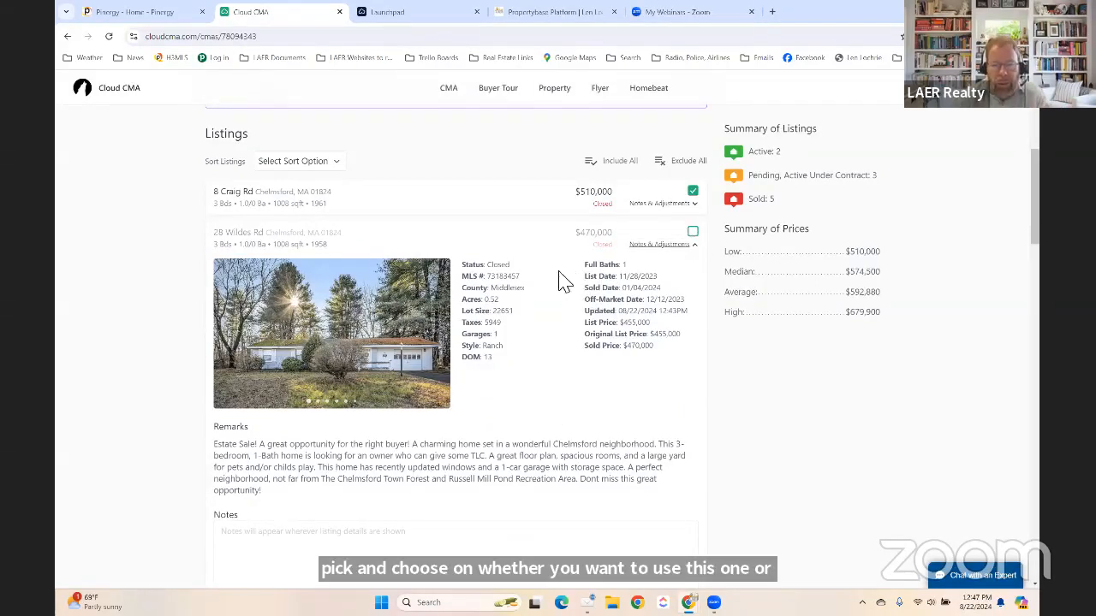
click(659, 244)
scroll(502, 300, down, 4)
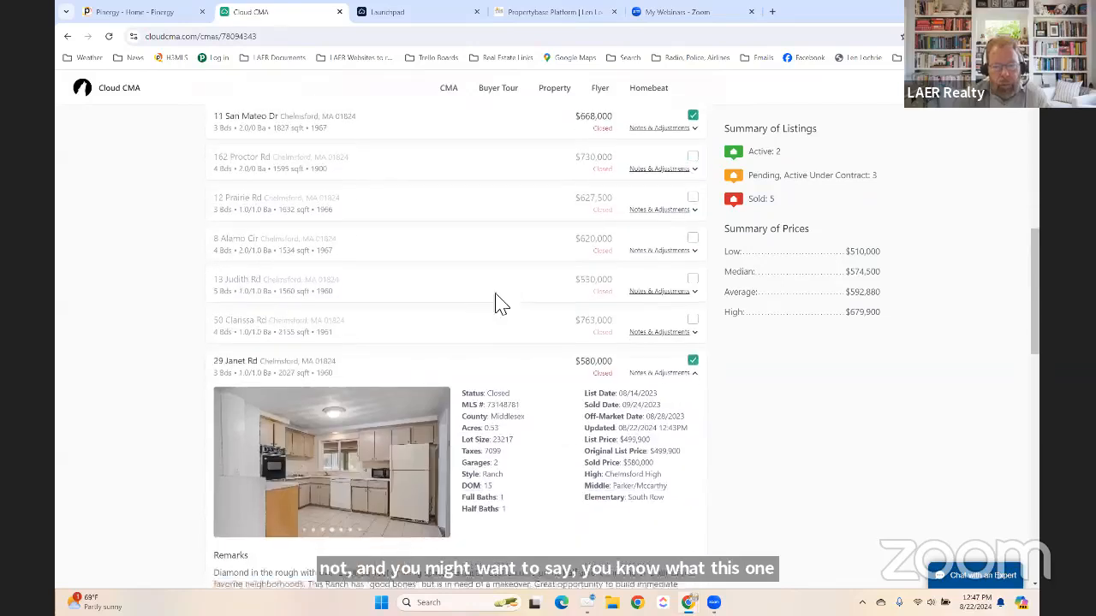
scroll(501, 304, down, 2)
click(659, 265)
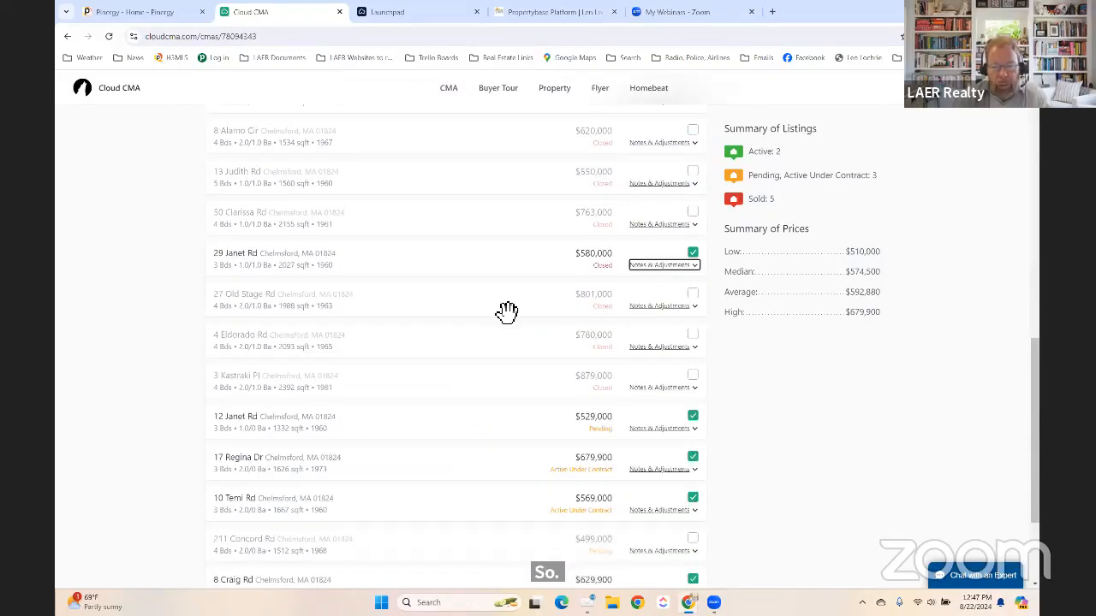
scroll(466, 323, down, 3)
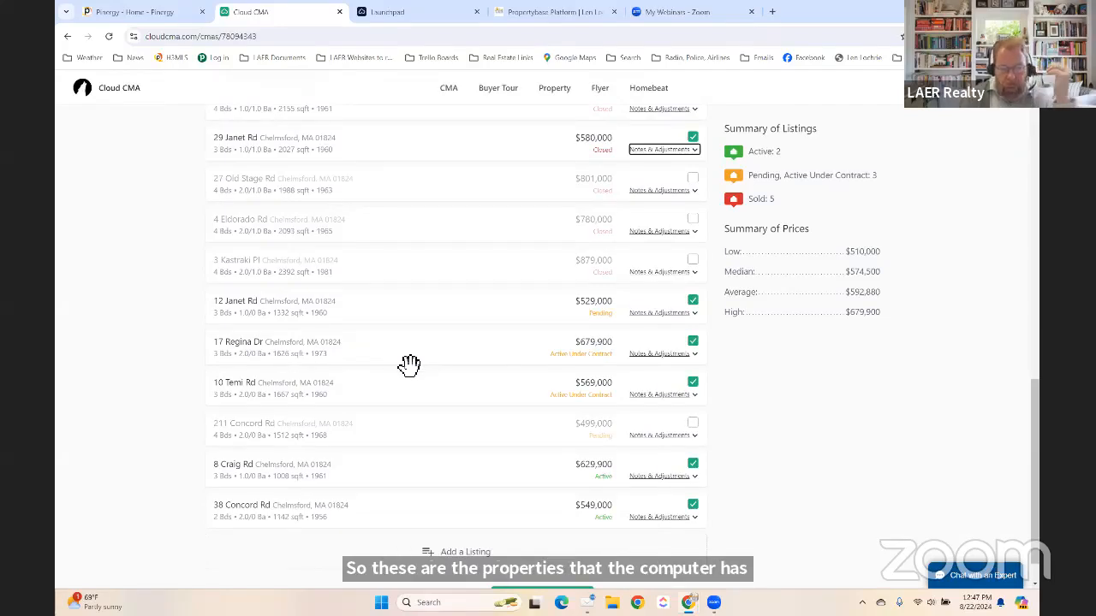
scroll(409, 366, up, 9)
scroll(406, 368, up, 4)
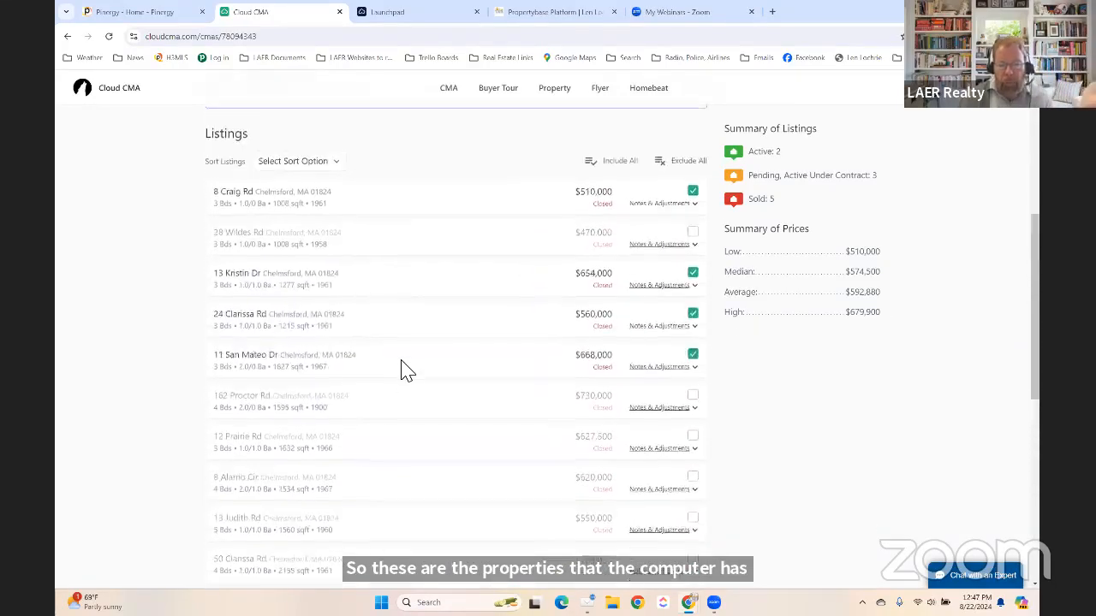
scroll(483, 378, down, 5)
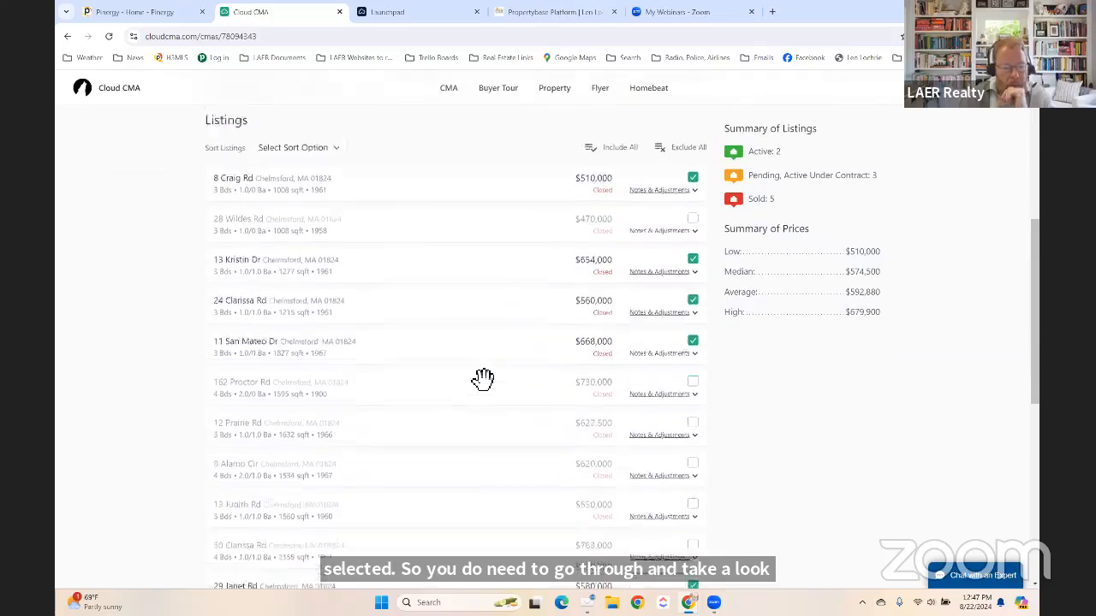
scroll(483, 379, down, 1)
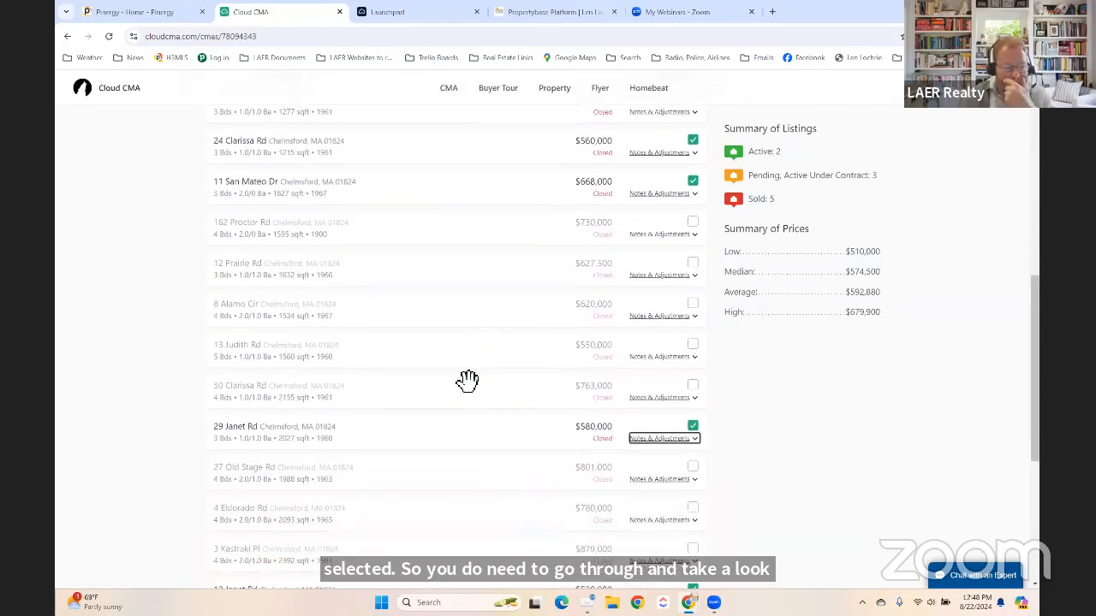
click(660, 397)
scroll(520, 364, down, 5)
scroll(520, 364, down, 1)
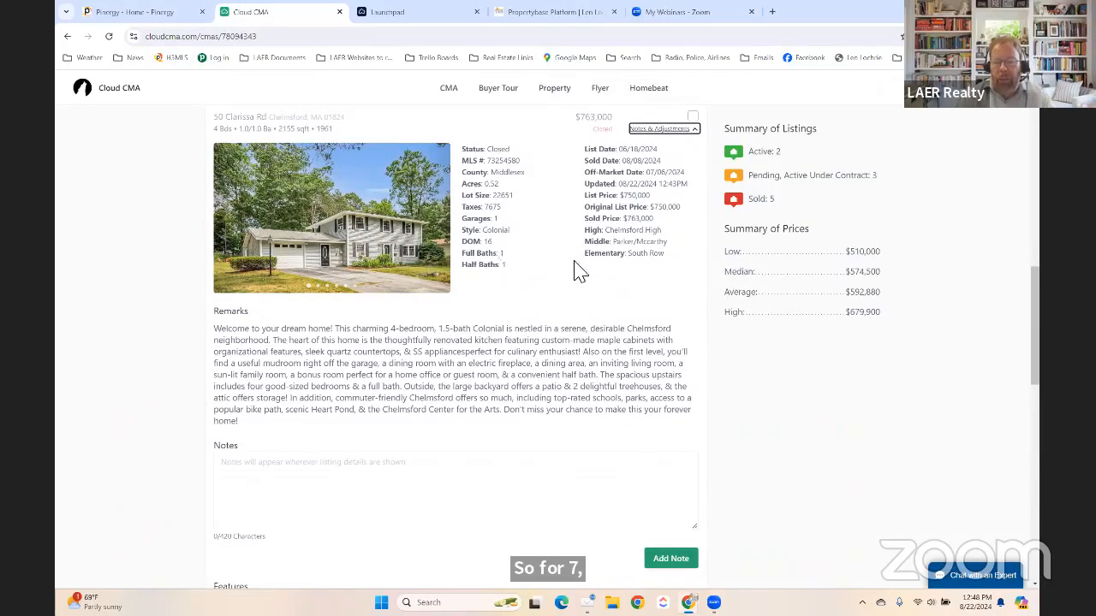
scroll(581, 270, up, 4)
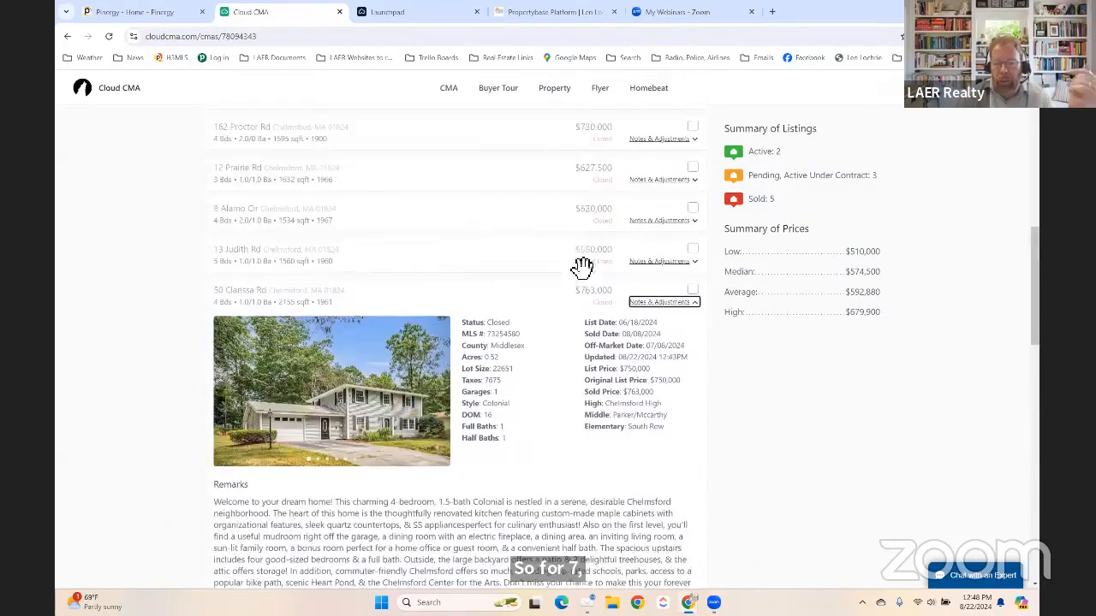
click(666, 303)
scroll(250, 367, up, 7)
scroll(403, 355, up, 8)
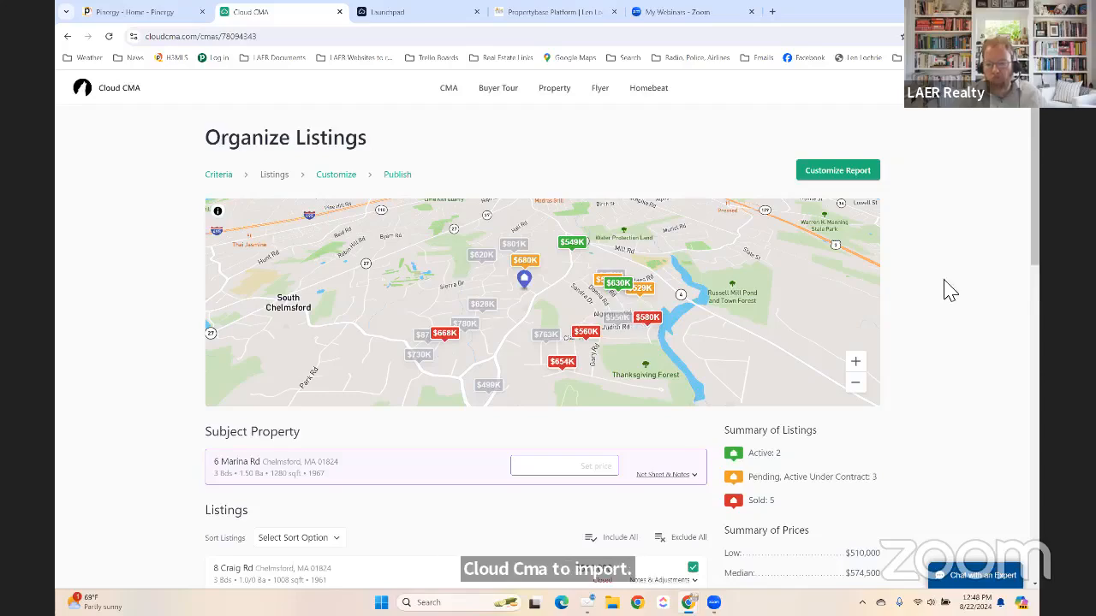
scroll(948, 291, down, 1)
scroll(947, 295, down, 5)
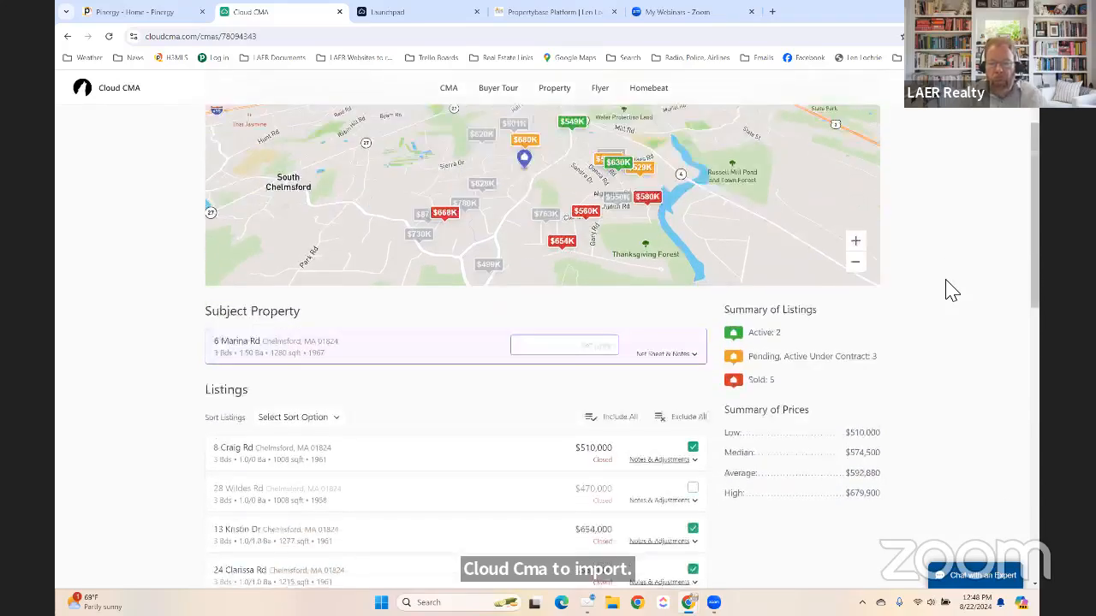
scroll(922, 352, down, 2)
scroll(920, 355, up, 1)
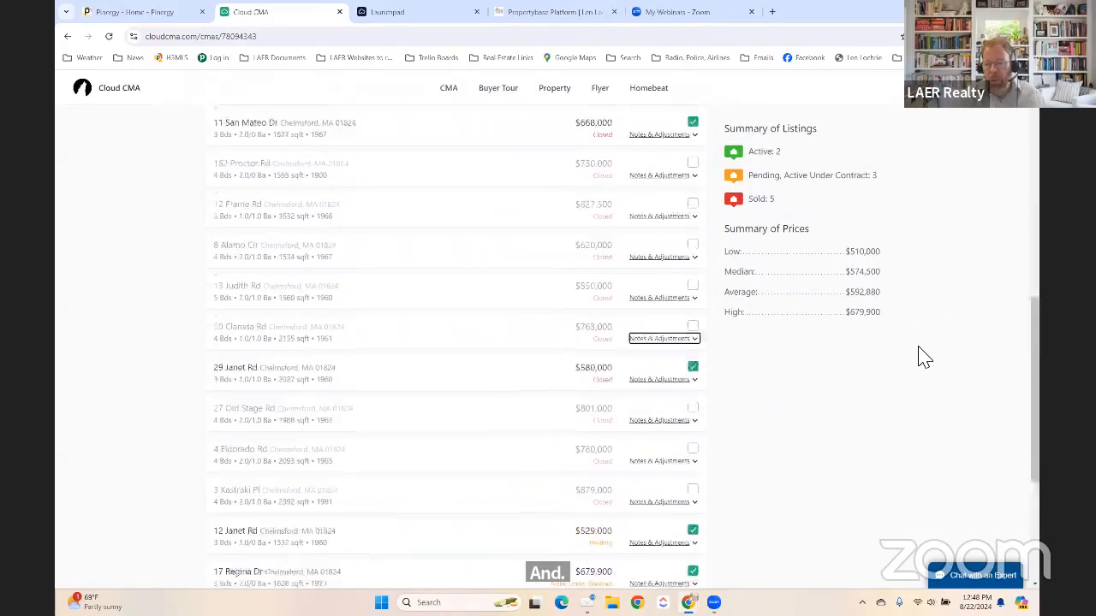
scroll(874, 214, up, 3)
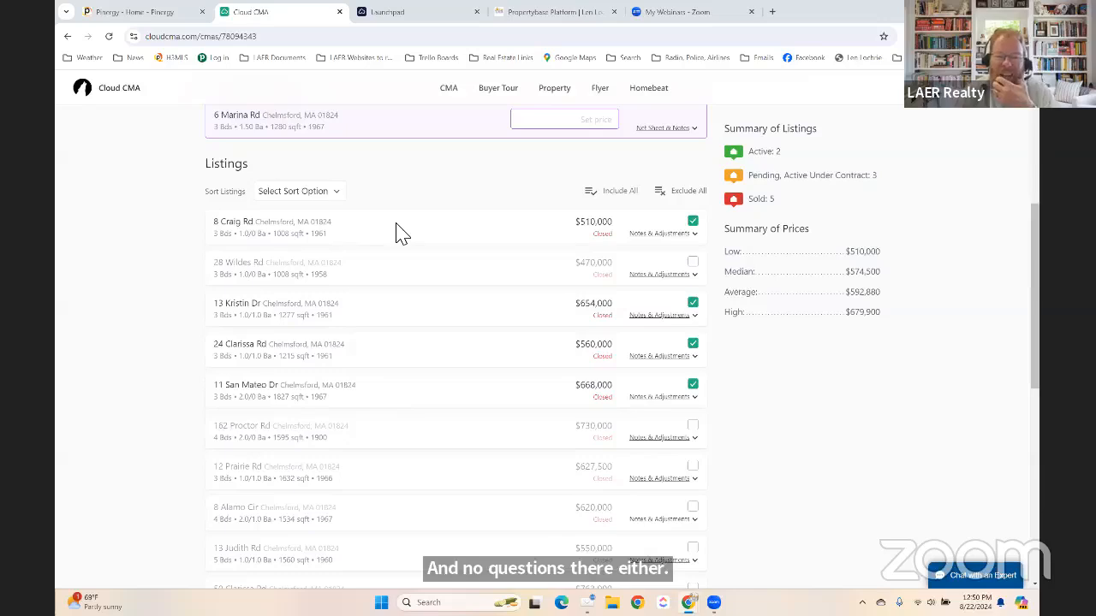
scroll(397, 232, down, 8)
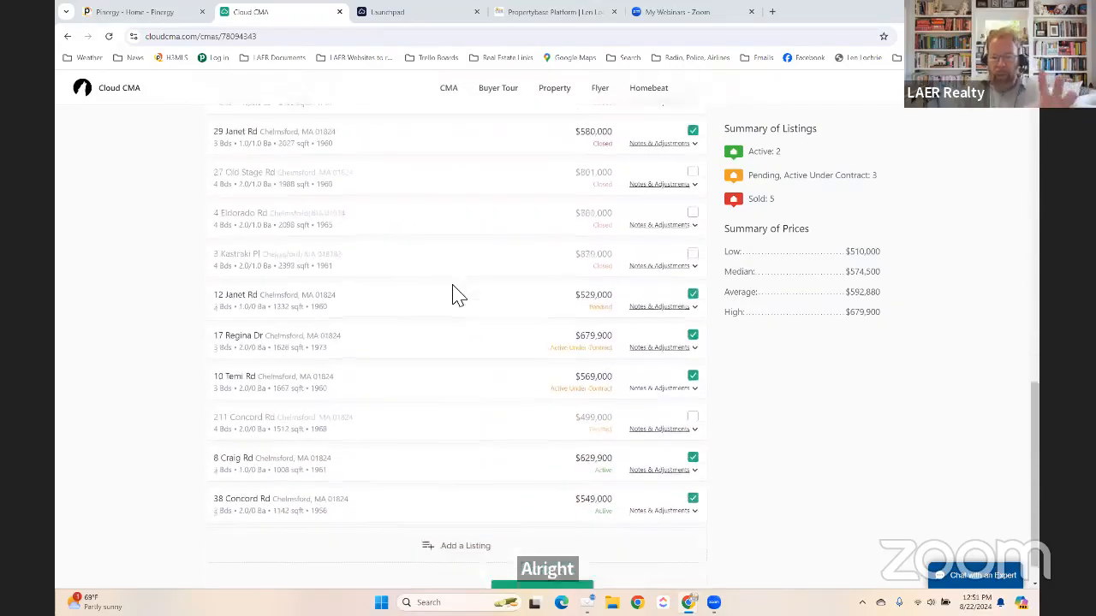
scroll(458, 295, up, 2)
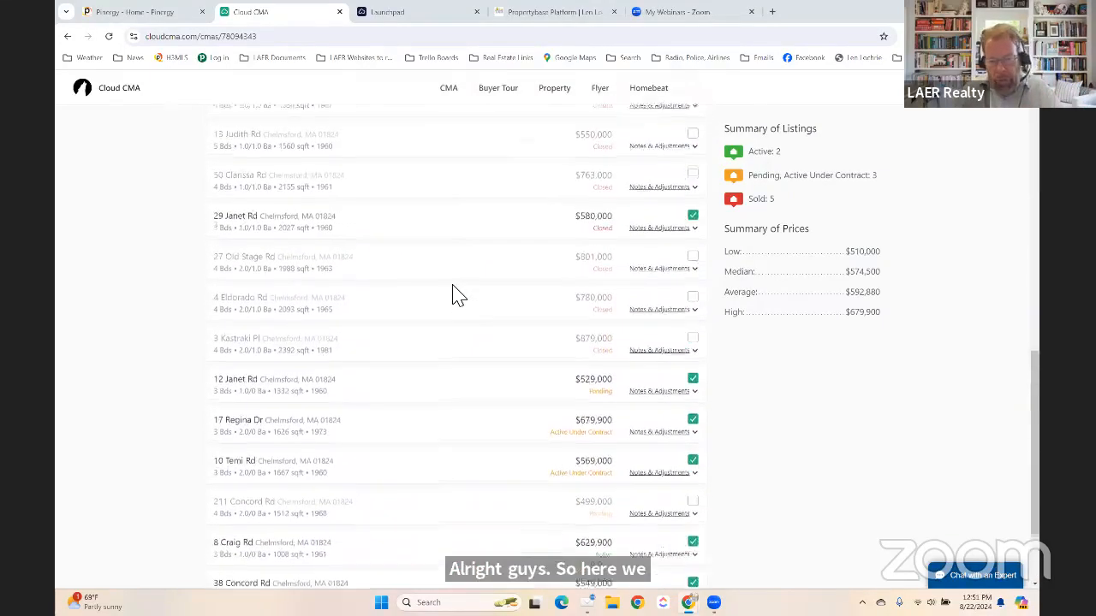
scroll(458, 295, up, 1)
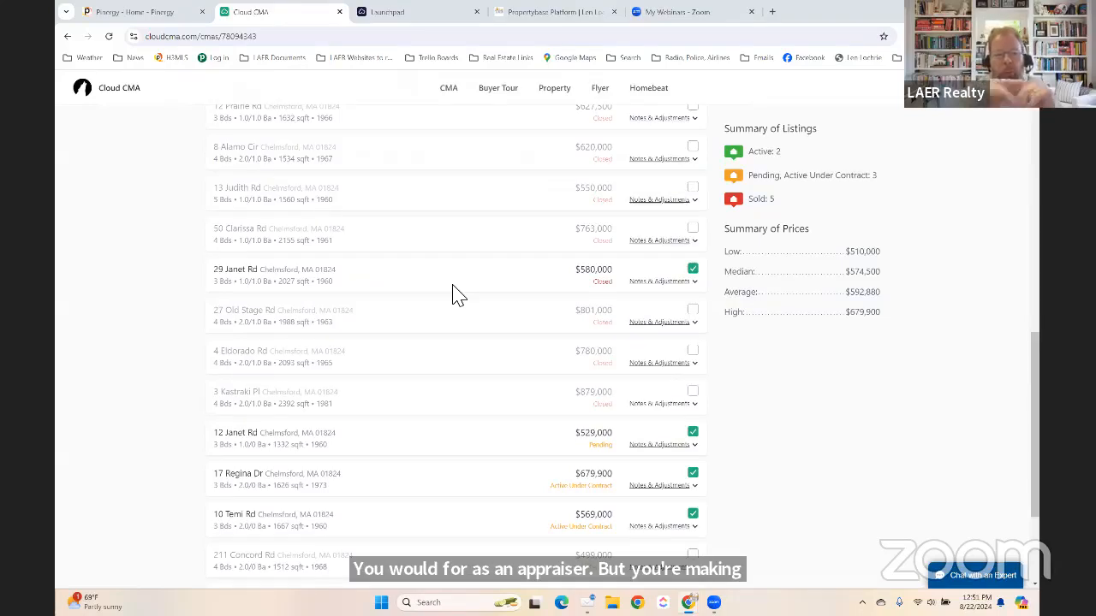
scroll(494, 274, up, 1)
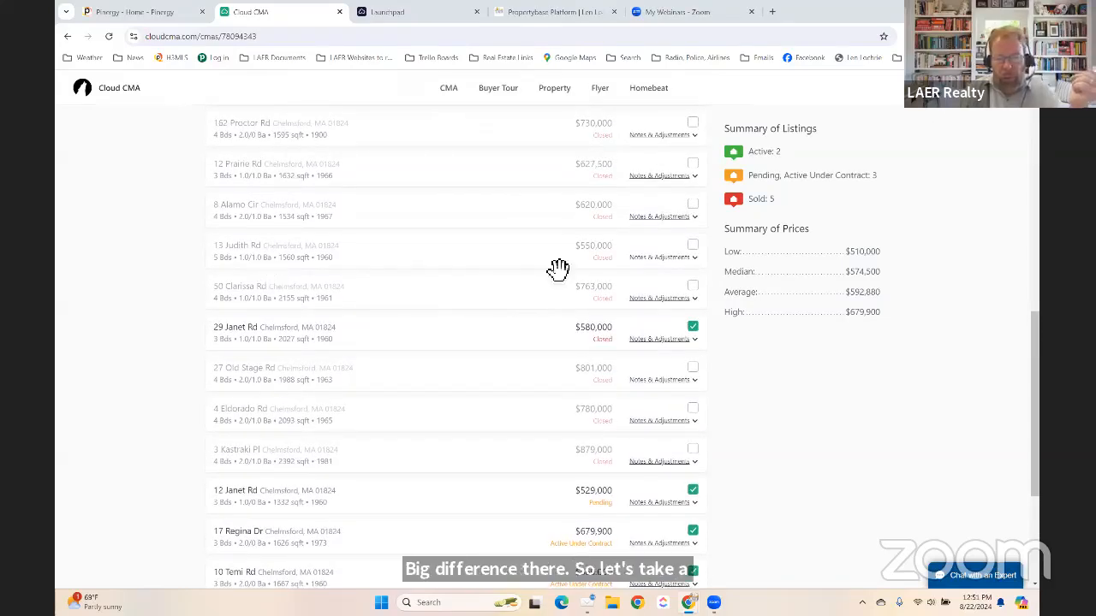
click(660, 258)
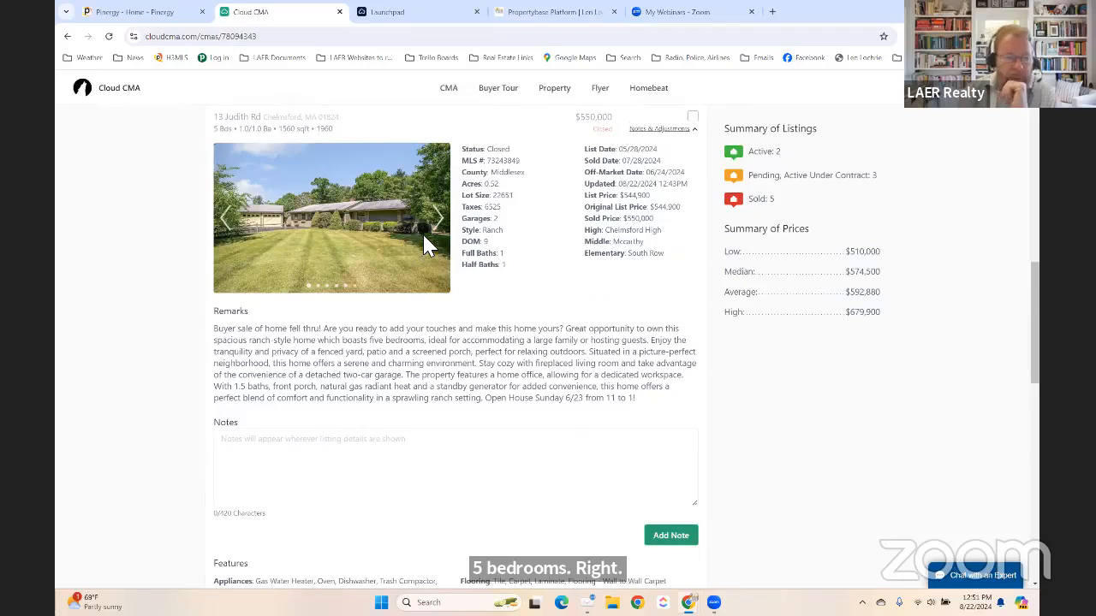
click(443, 228)
click(444, 228)
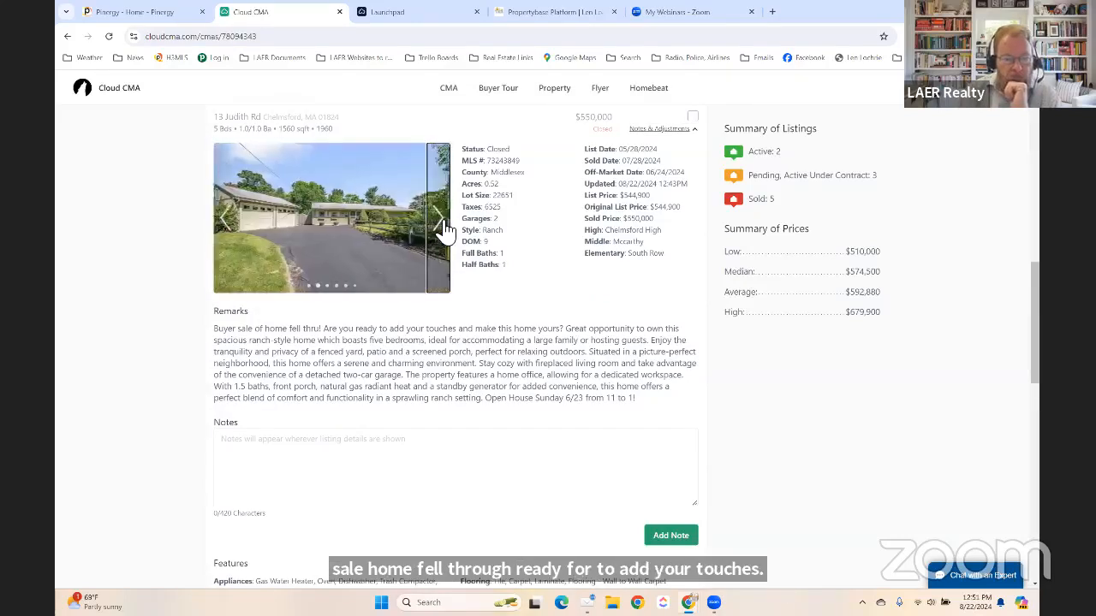
click(444, 228)
click(444, 228)
click(443, 227)
click(443, 228)
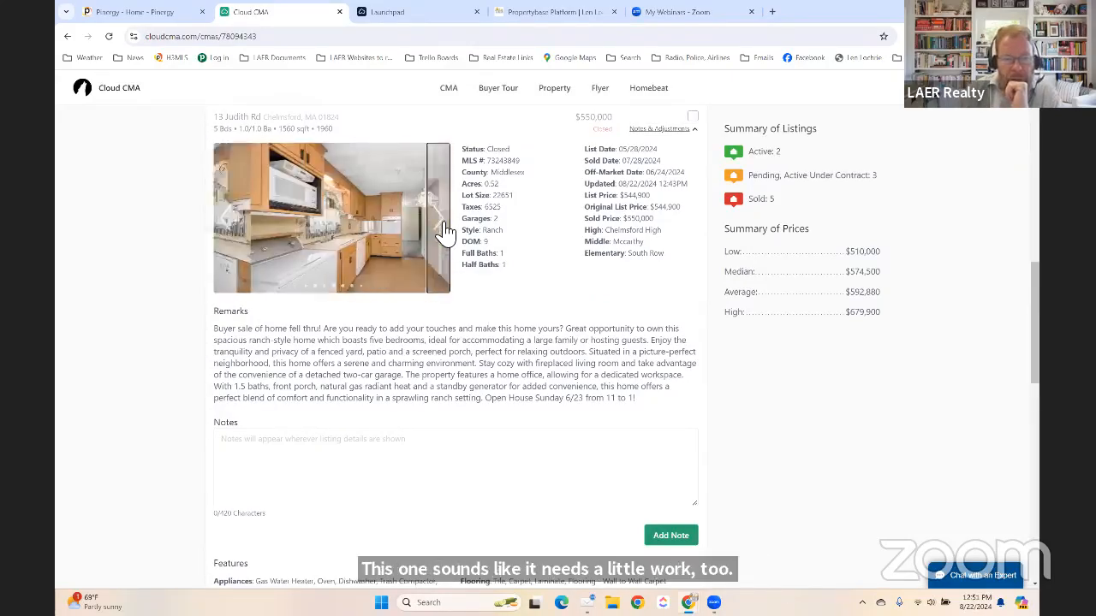
click(443, 228)
click(443, 228)
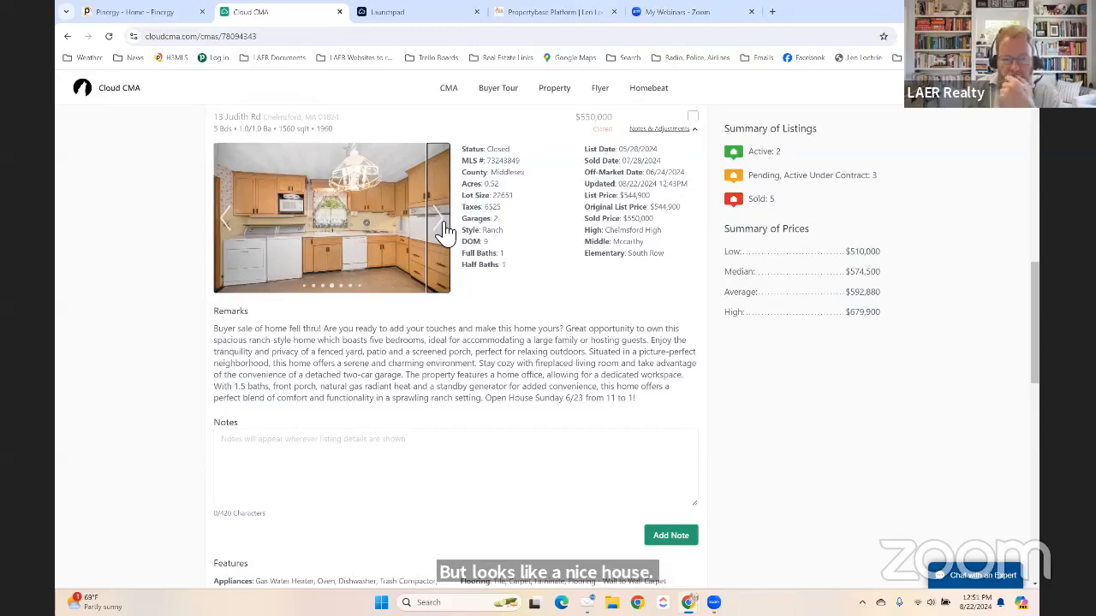
click(443, 227)
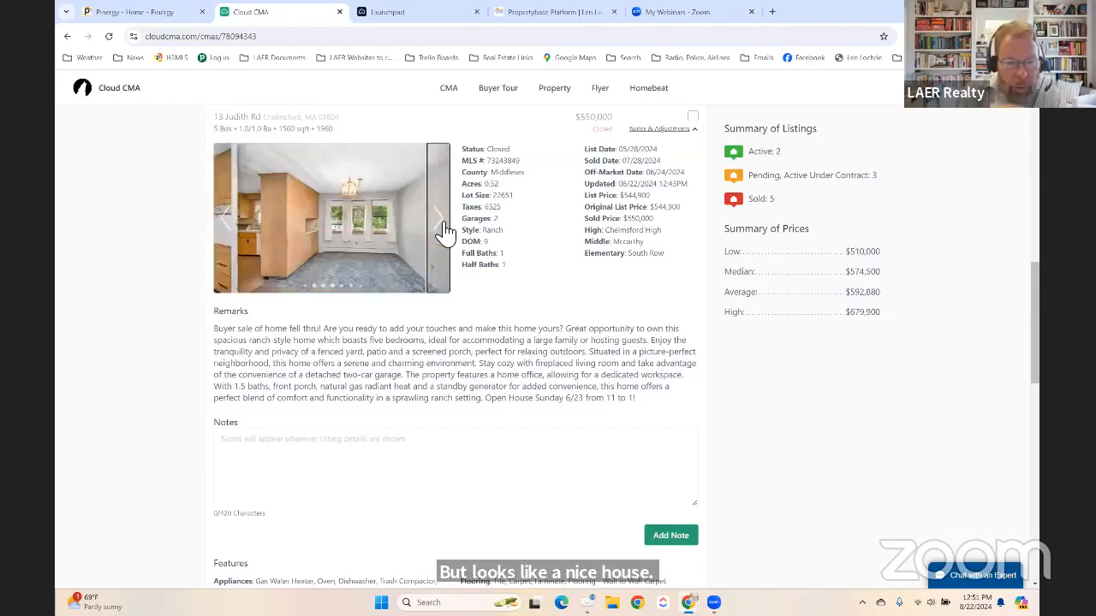
click(443, 227)
click(443, 228)
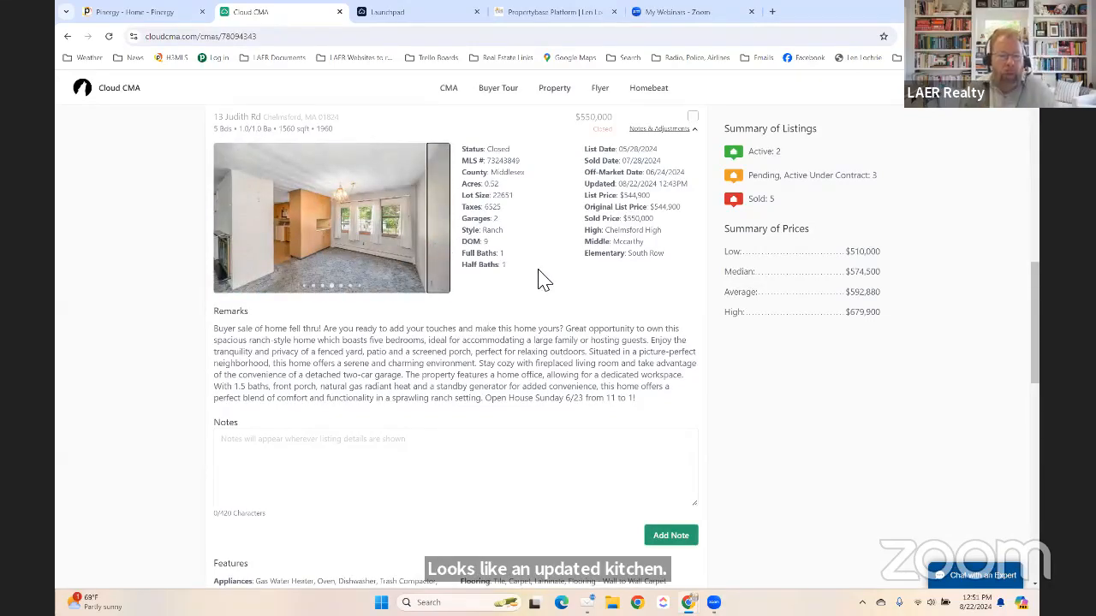
scroll(541, 278, up, 3)
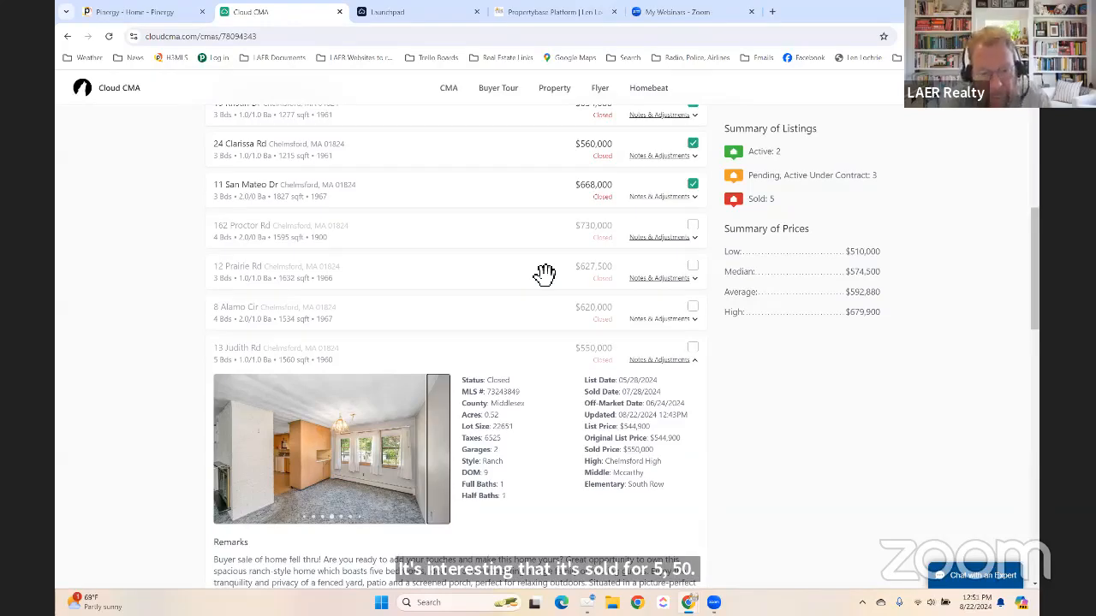
scroll(611, 269, down, 1)
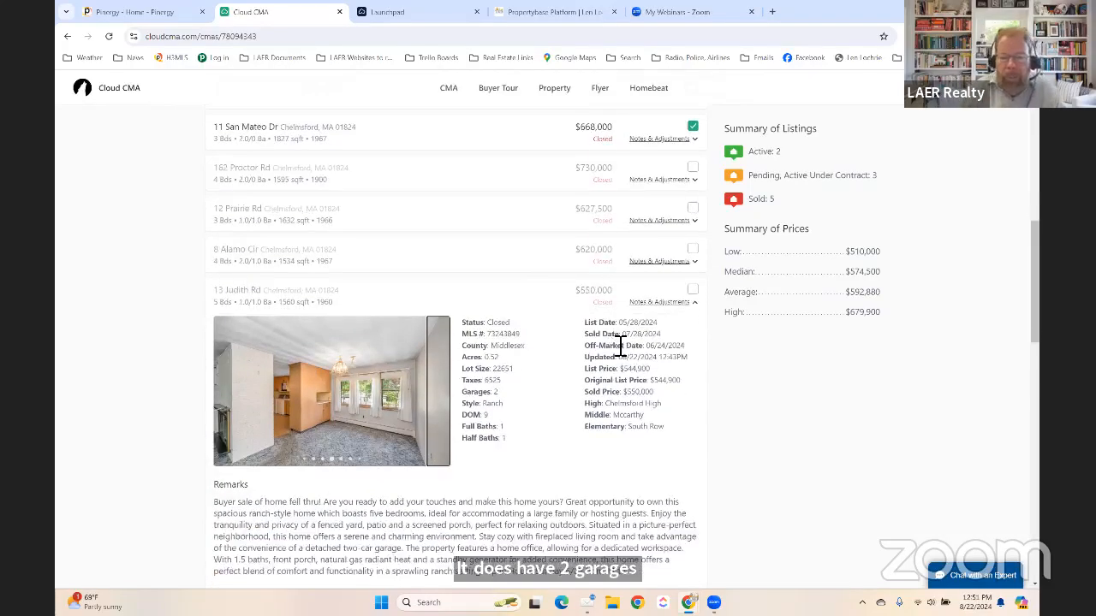
click(659, 304)
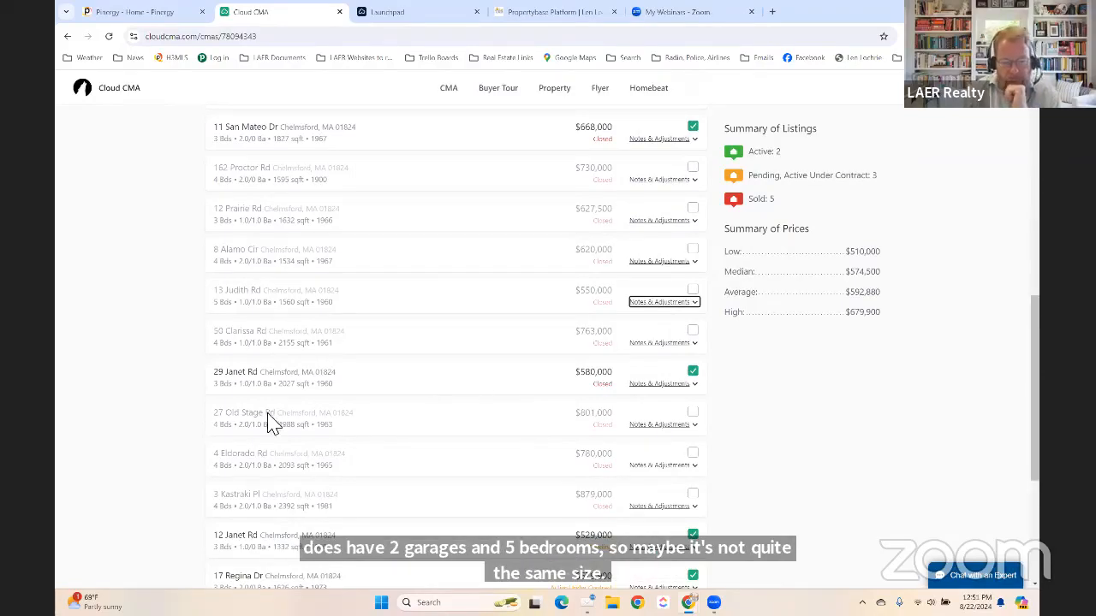
scroll(342, 411, down, 3)
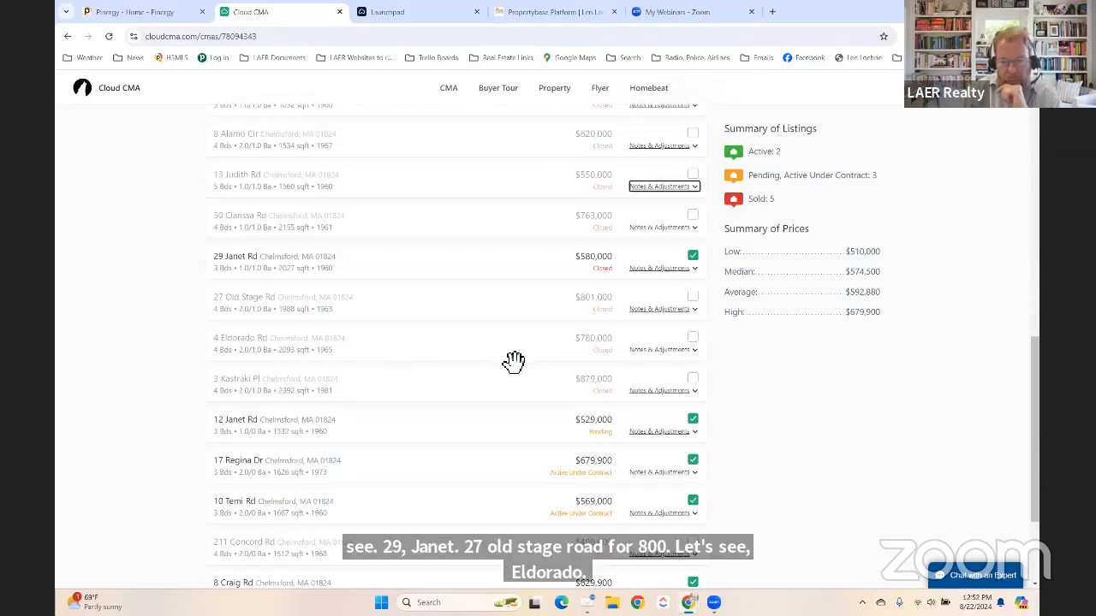
scroll(210, 369, down, 3)
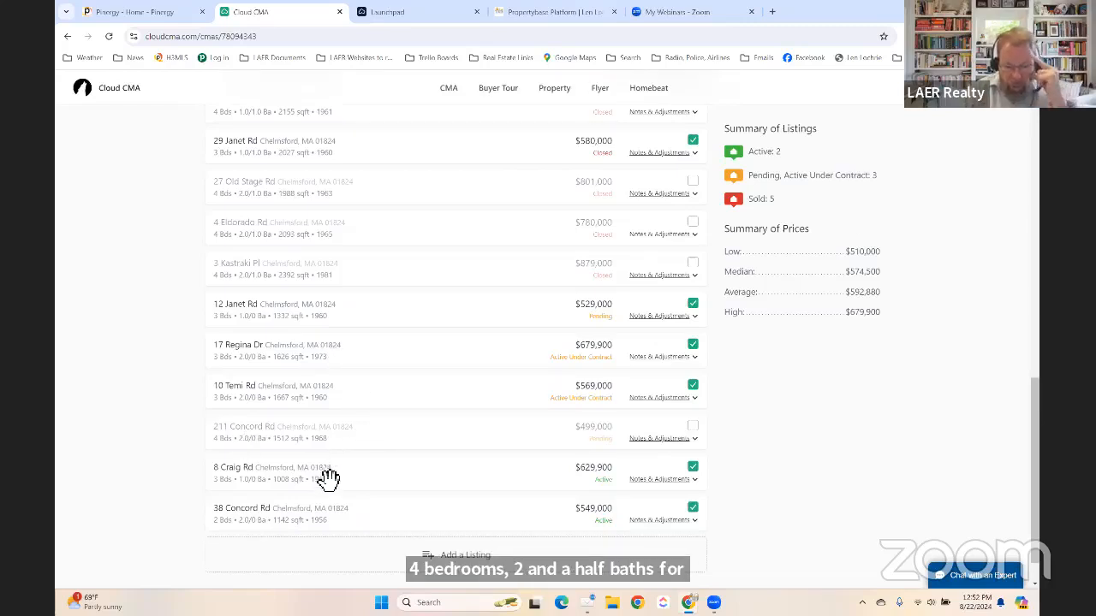
scroll(334, 467, up, 1)
scroll(330, 479, down, 2)
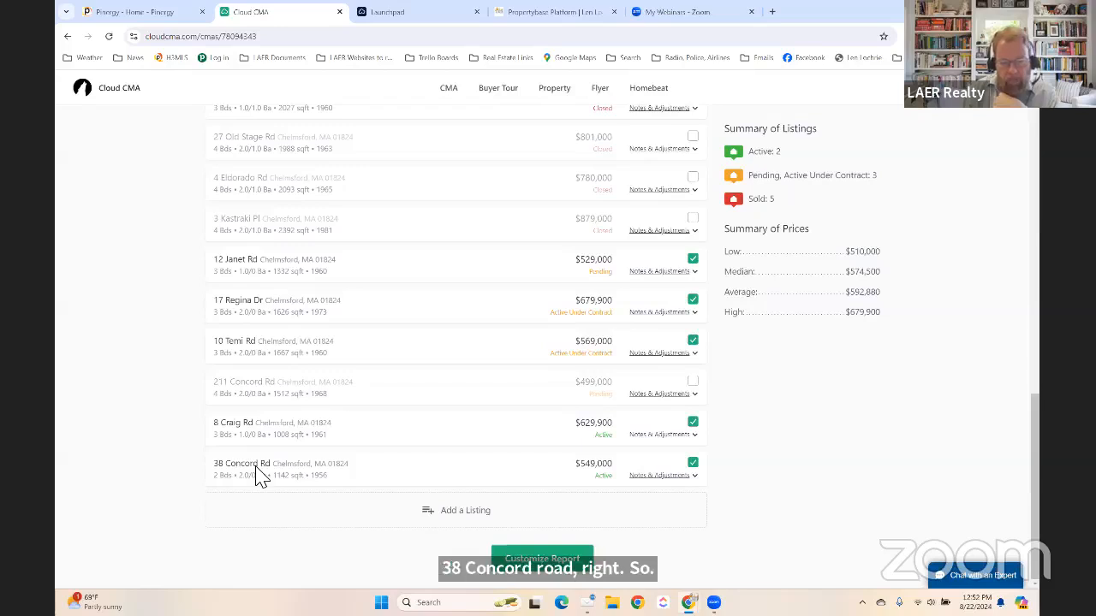
scroll(300, 451, up, 8)
scroll(306, 452, down, 1)
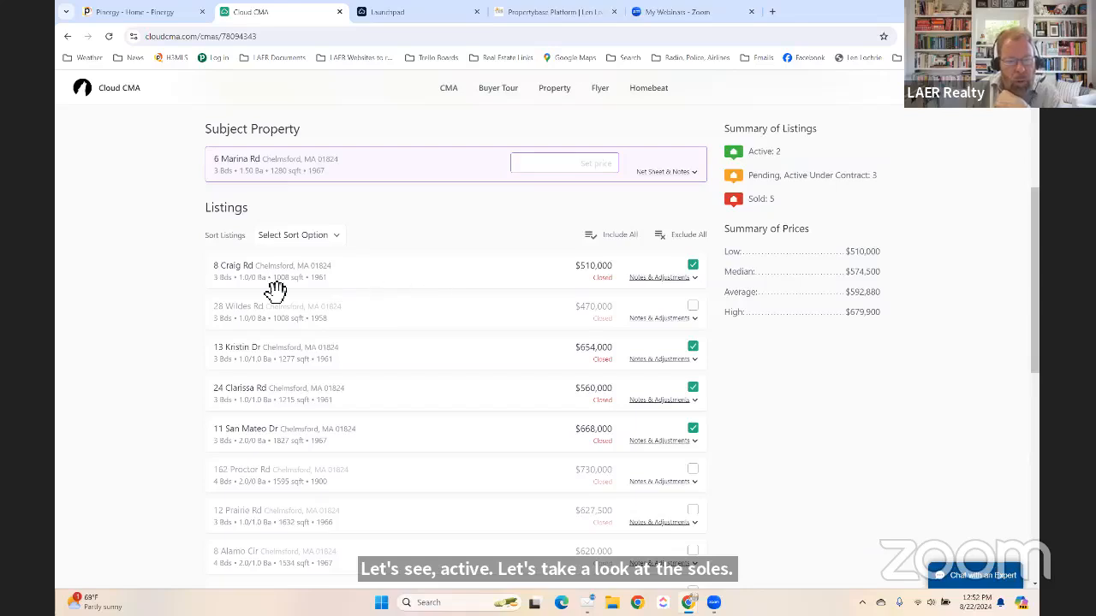
click(660, 278)
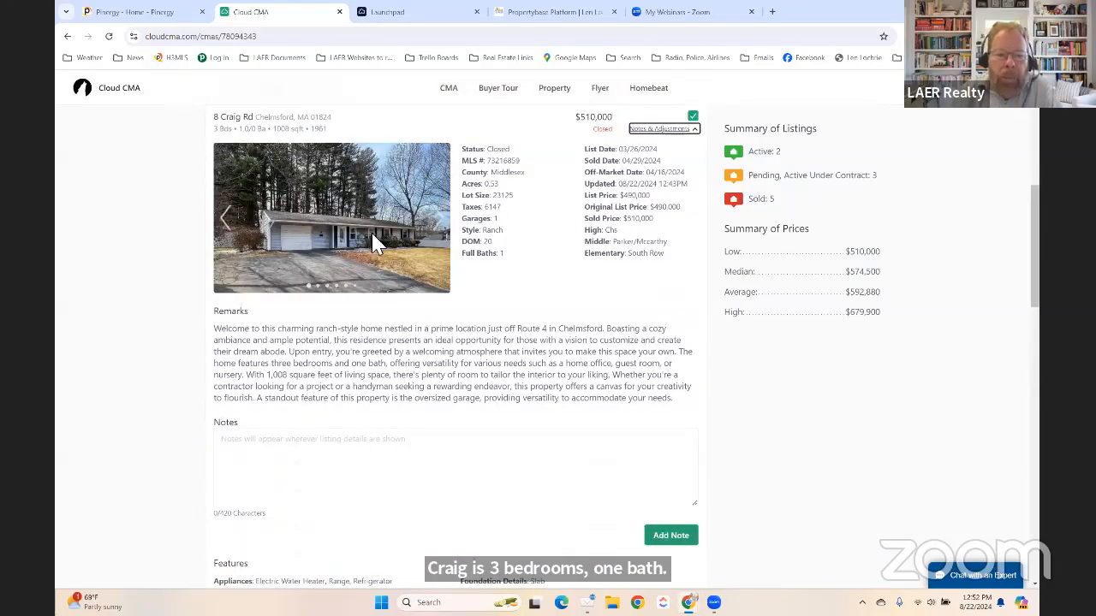
scroll(537, 243, up, 1)
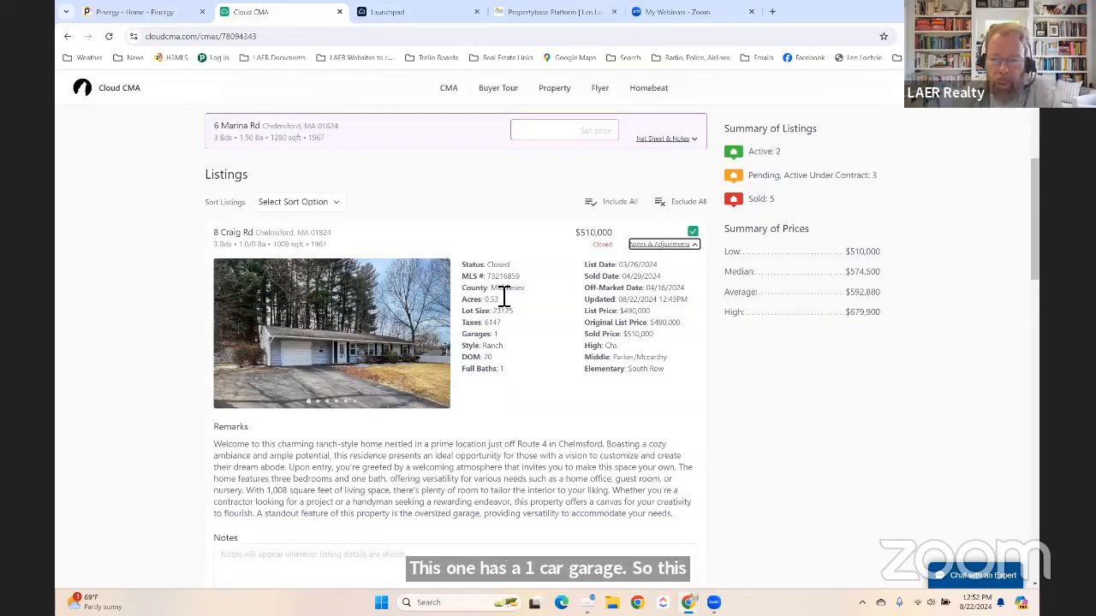
click(647, 244)
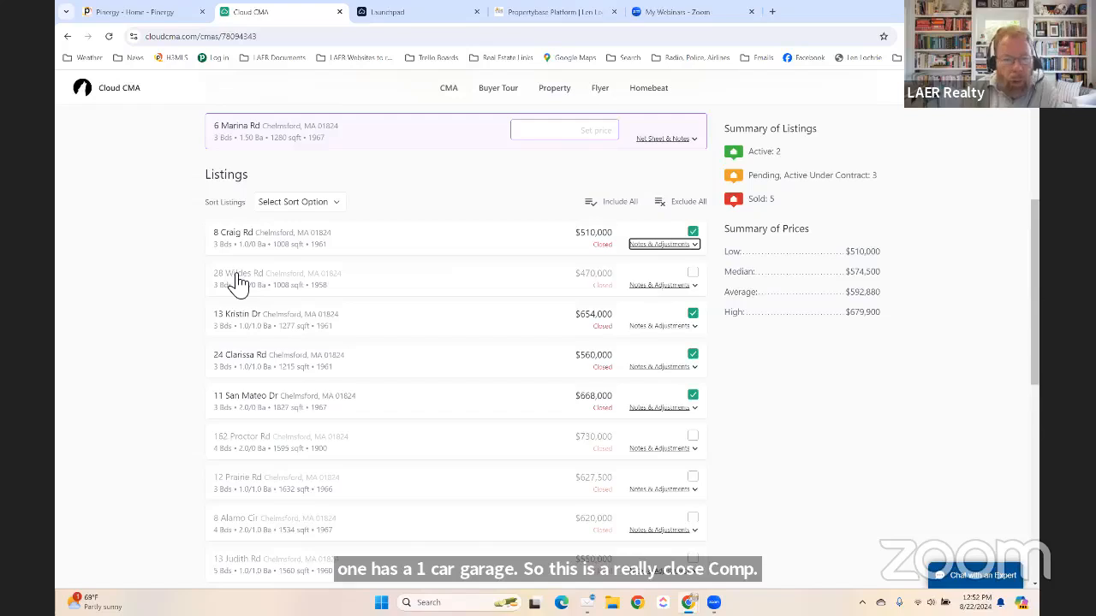
click(656, 287)
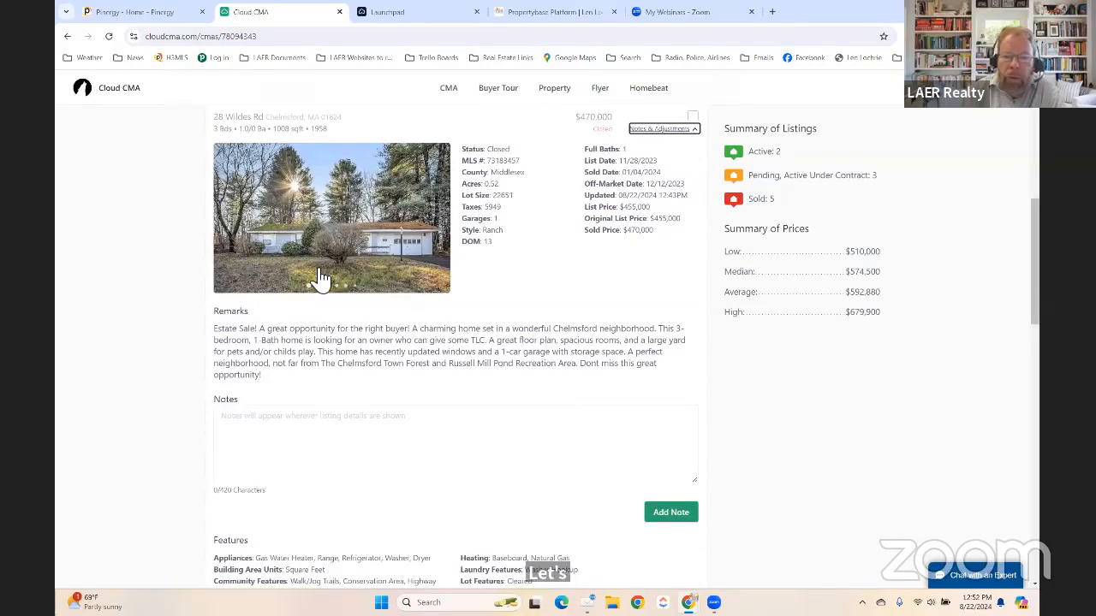
click(664, 133)
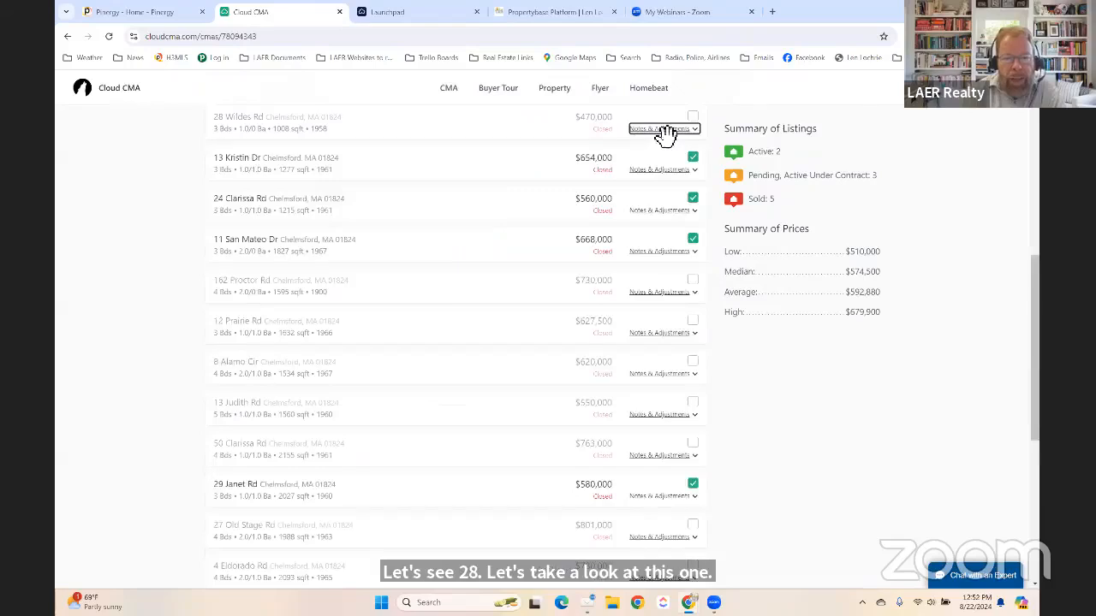
scroll(509, 253, up, 2)
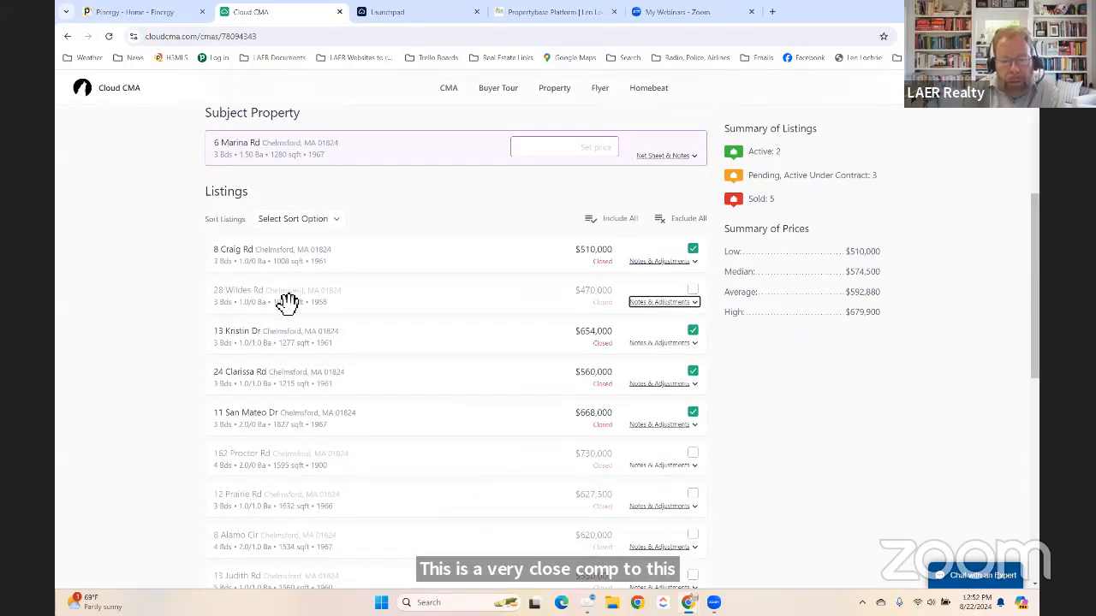
click(692, 290)
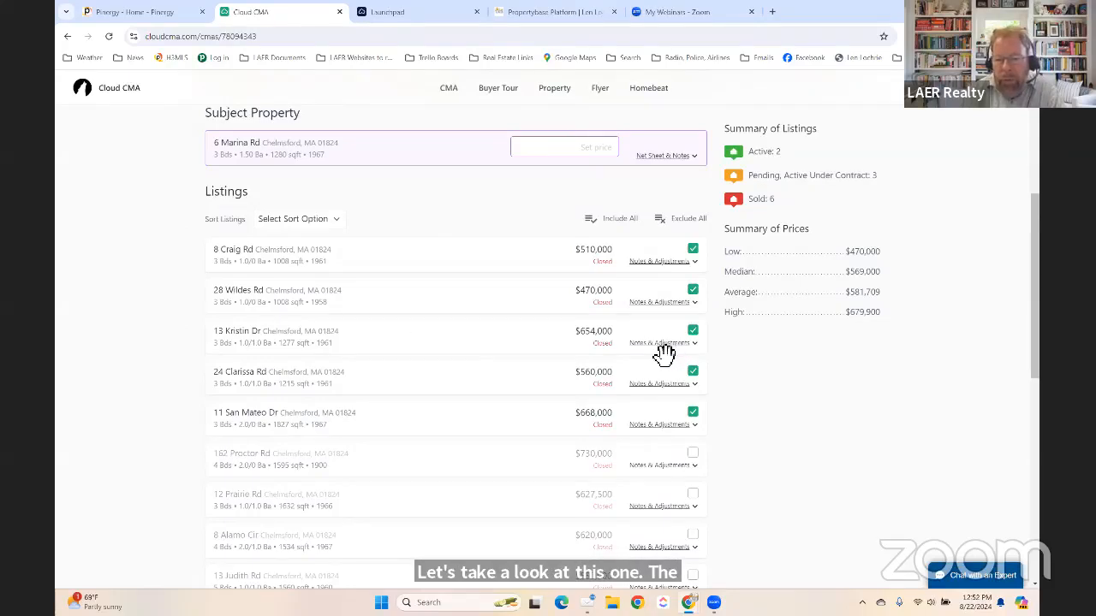
scroll(489, 331, up, 1)
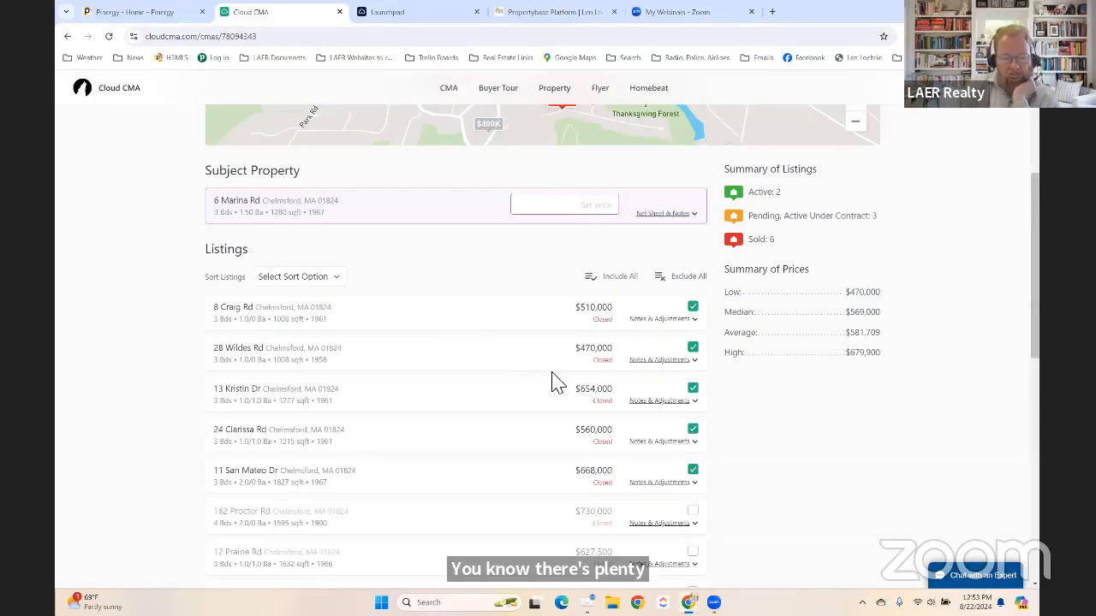
scroll(490, 406, down, 2)
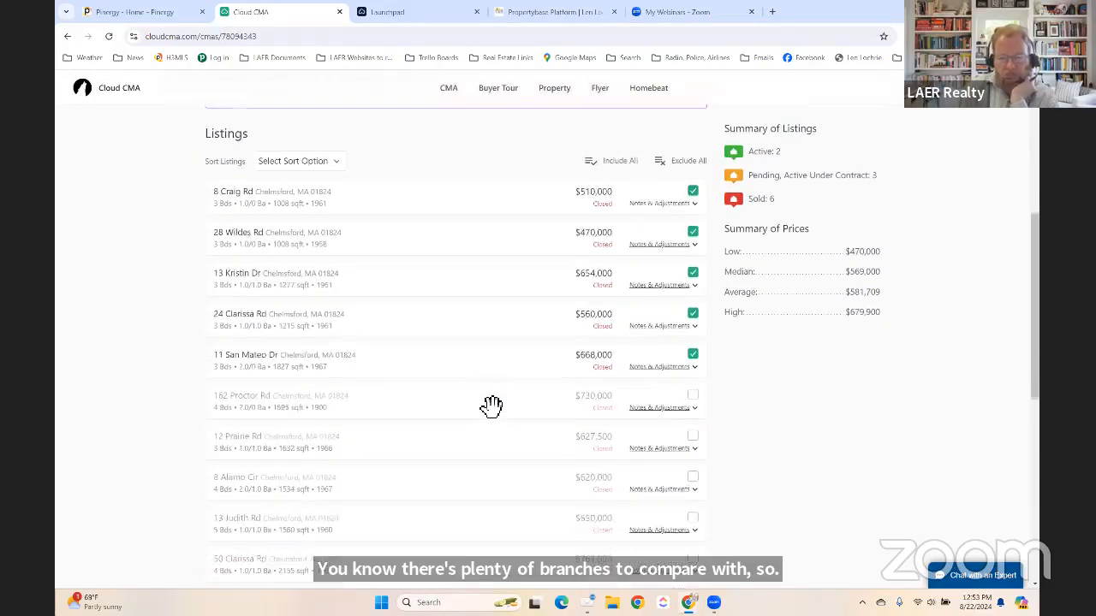
scroll(491, 405, up, 1)
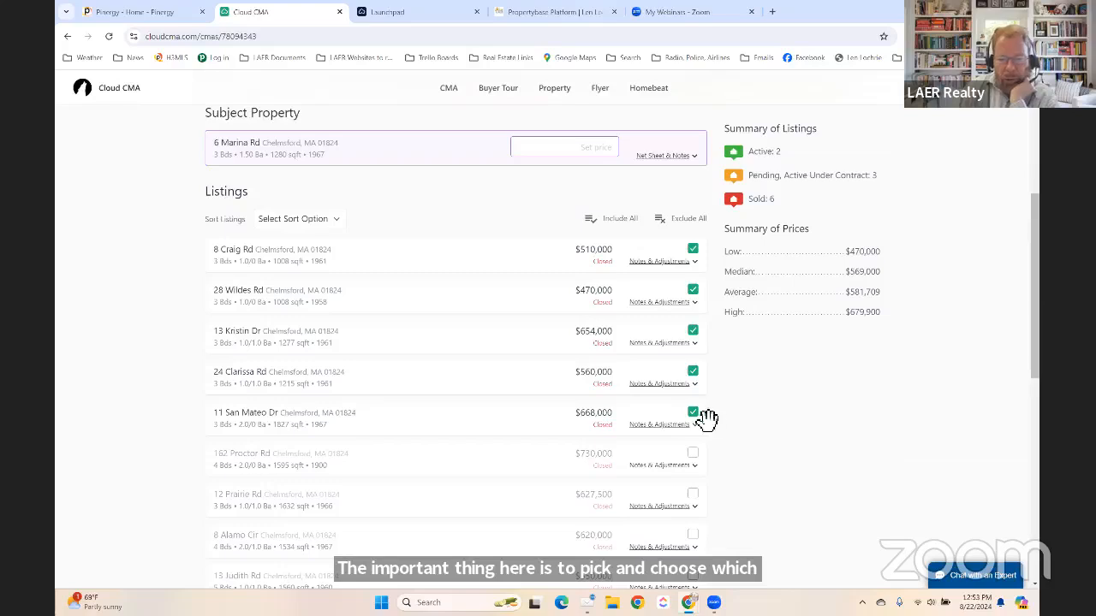
click(659, 426)
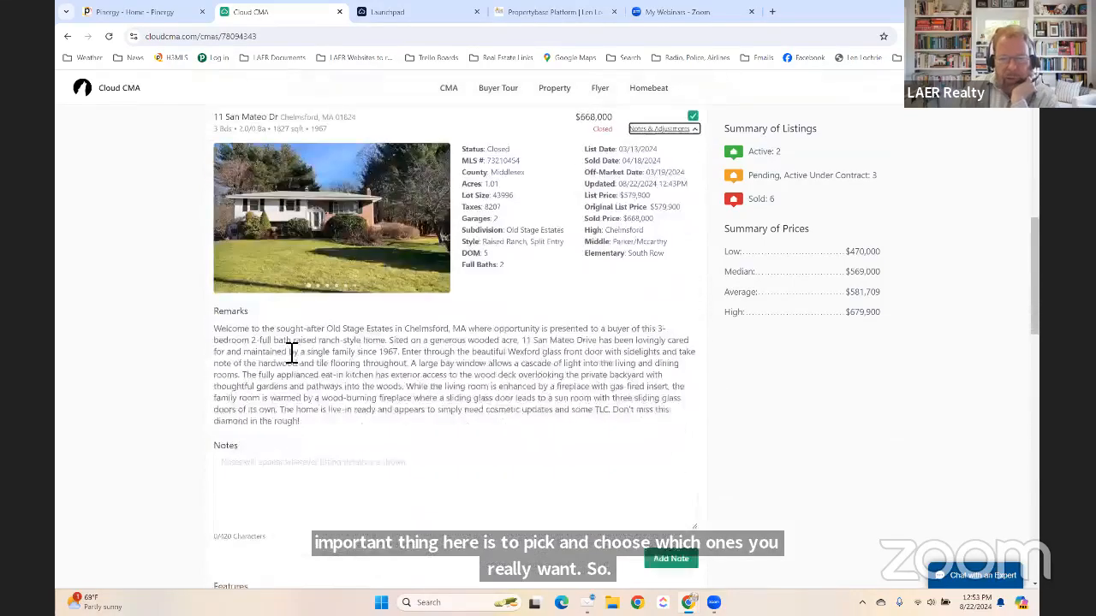
scroll(536, 240, up, 2)
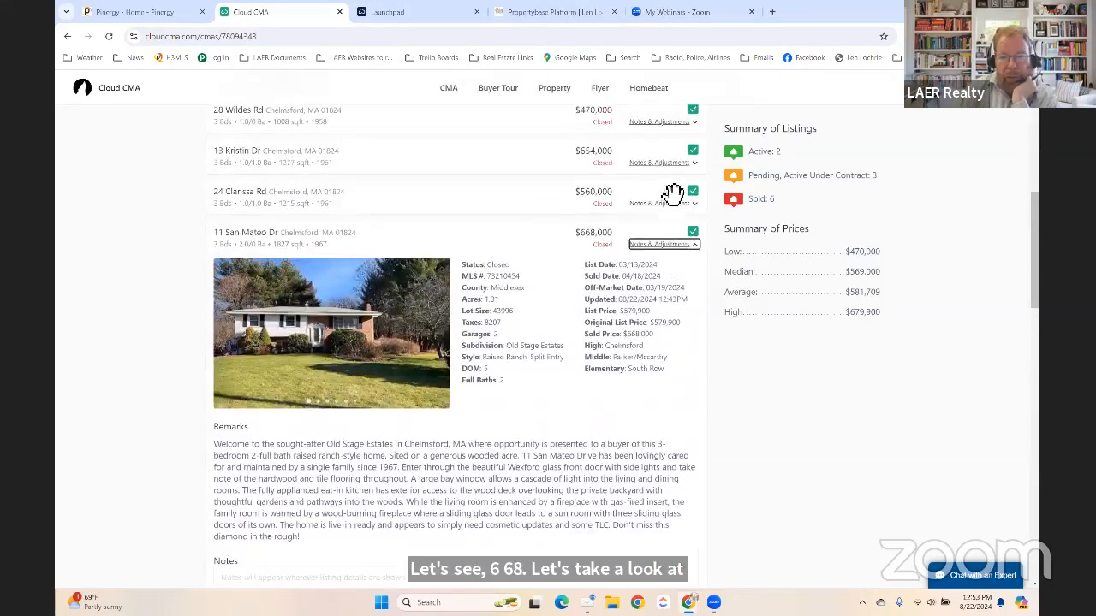
click(659, 245)
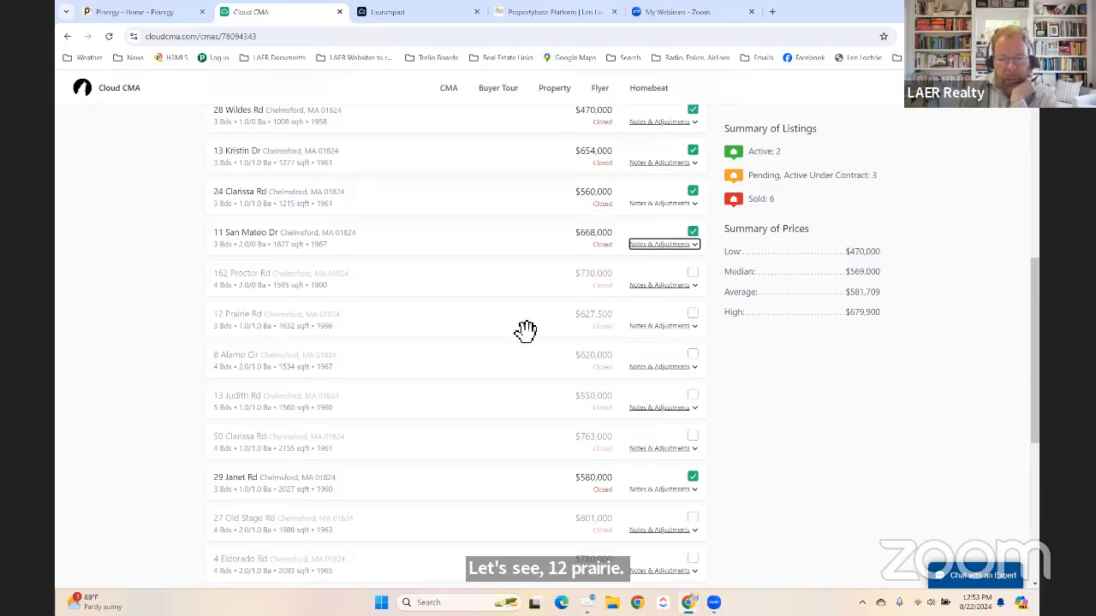
scroll(480, 345, down, 1)
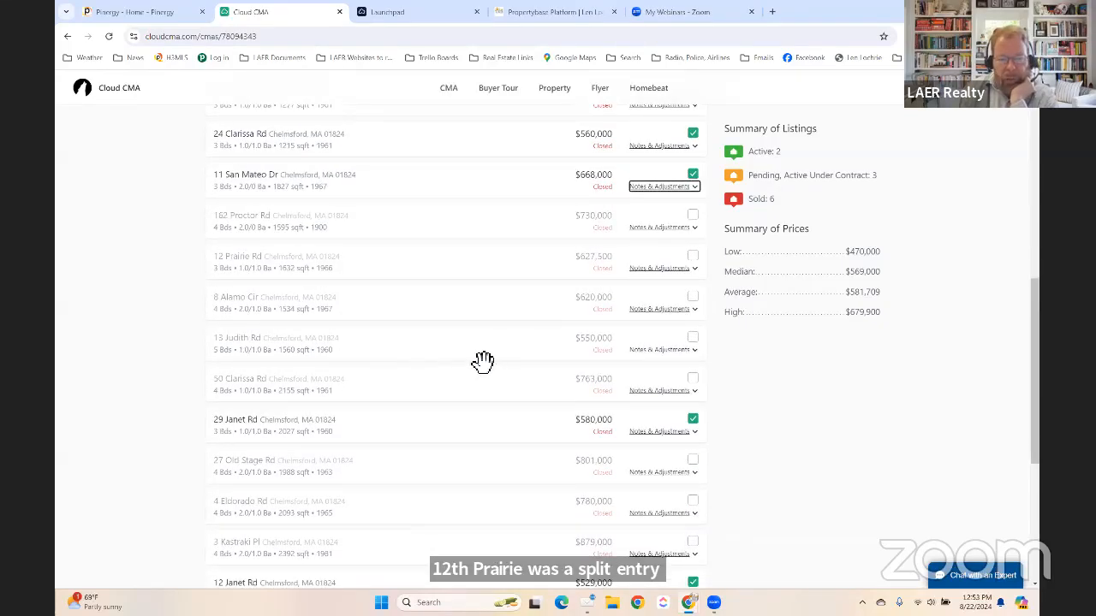
scroll(479, 381, down, 3)
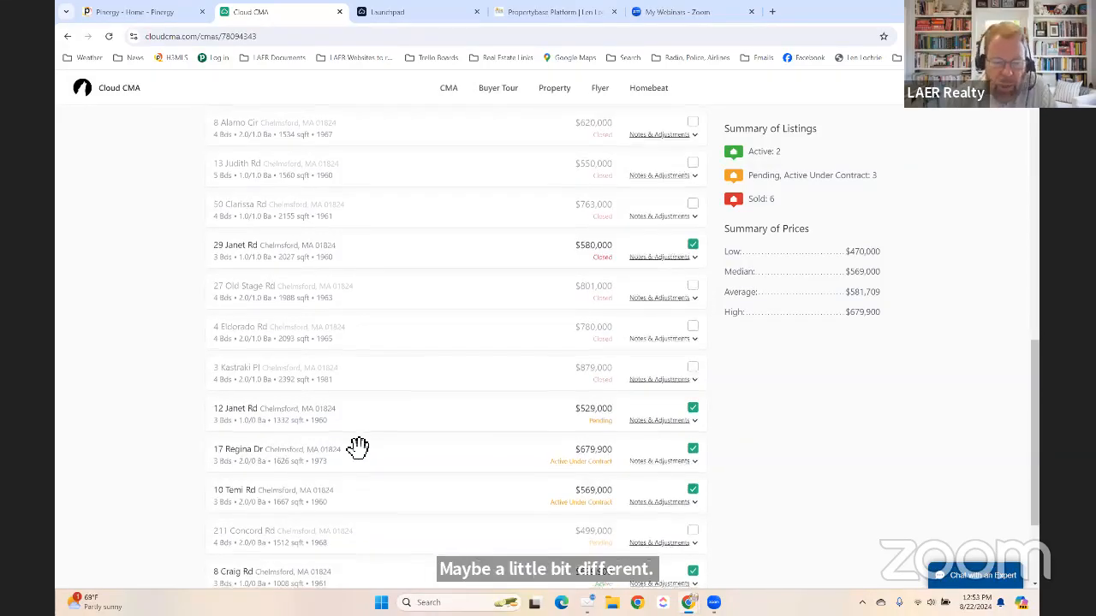
scroll(355, 454, down, 1)
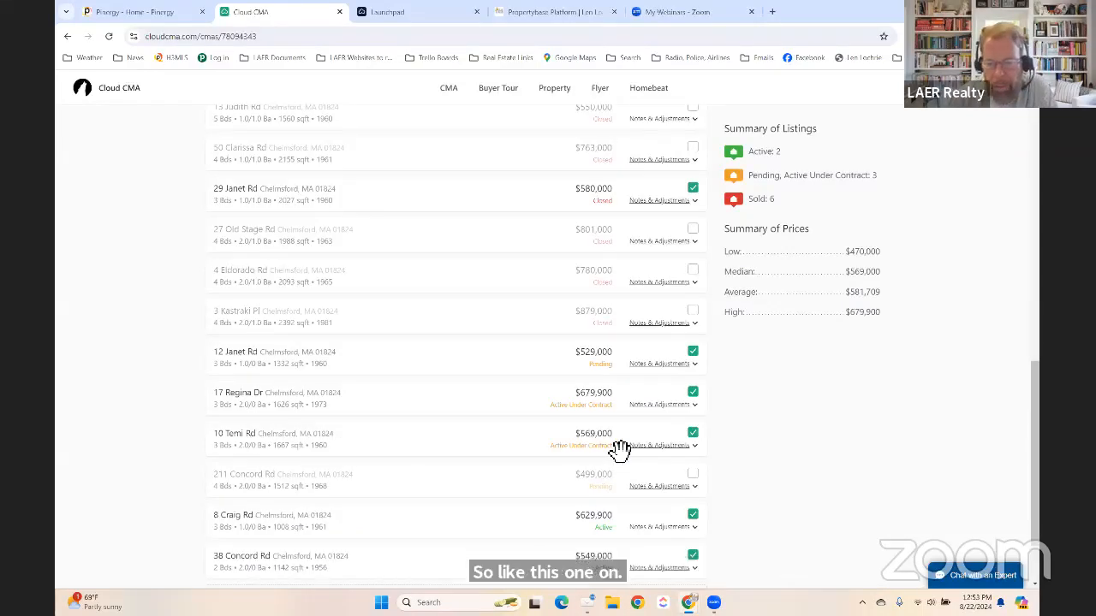
scroll(617, 449, up, 5)
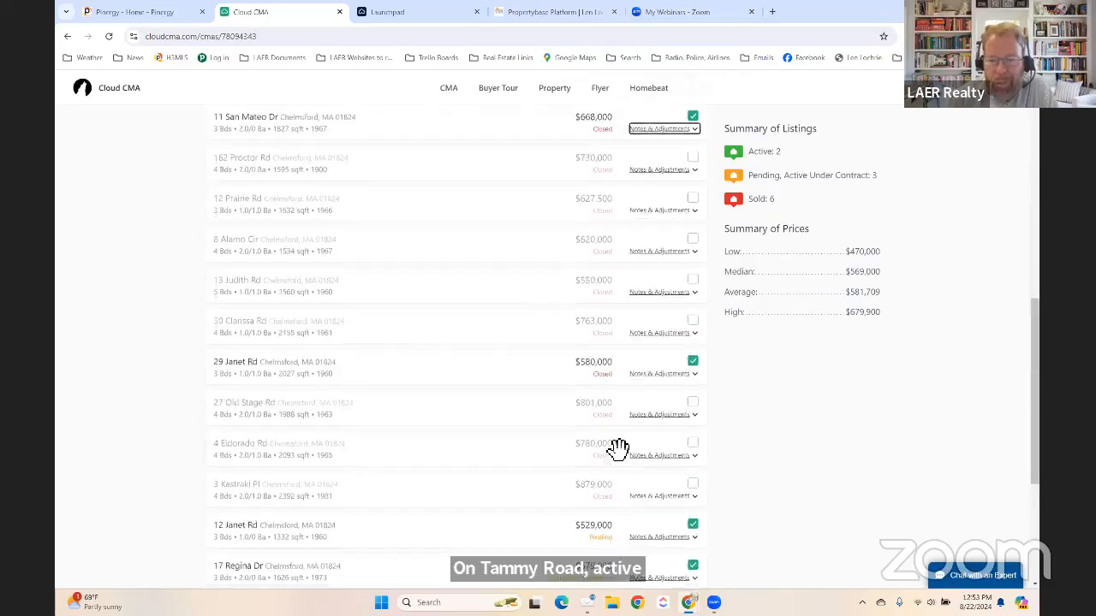
scroll(617, 449, up, 3)
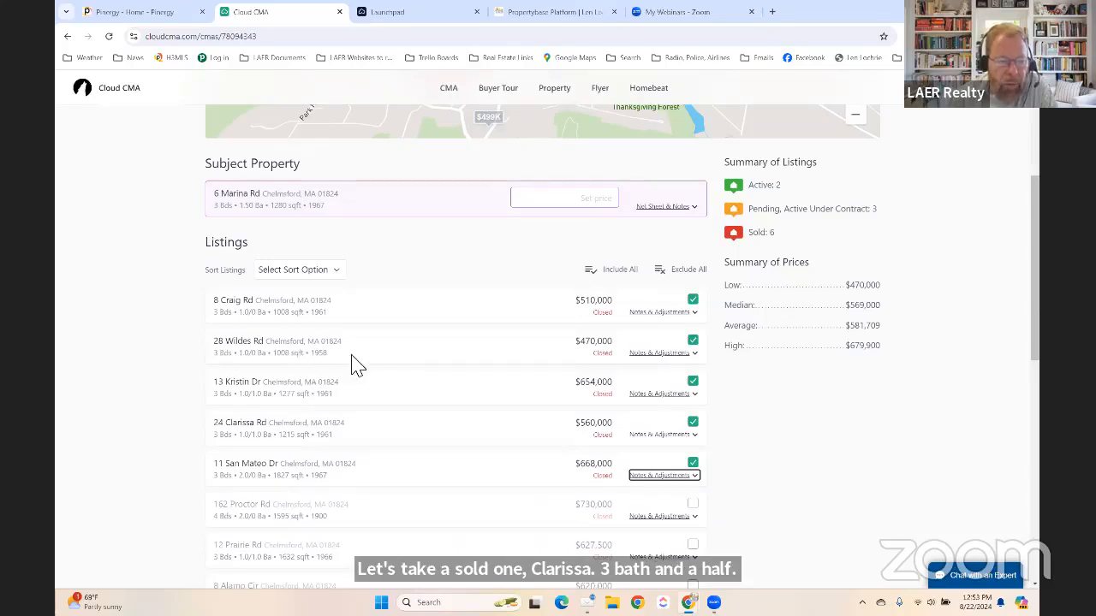
scroll(471, 368, down, 3)
scroll(471, 368, down, 1)
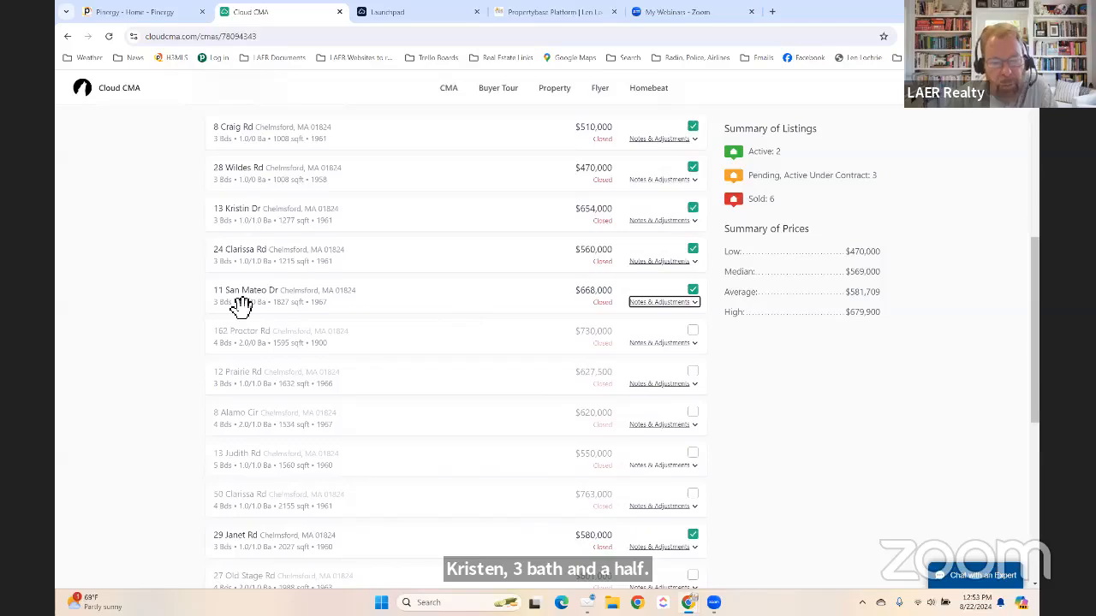
click(673, 305)
scroll(671, 307, down, 3)
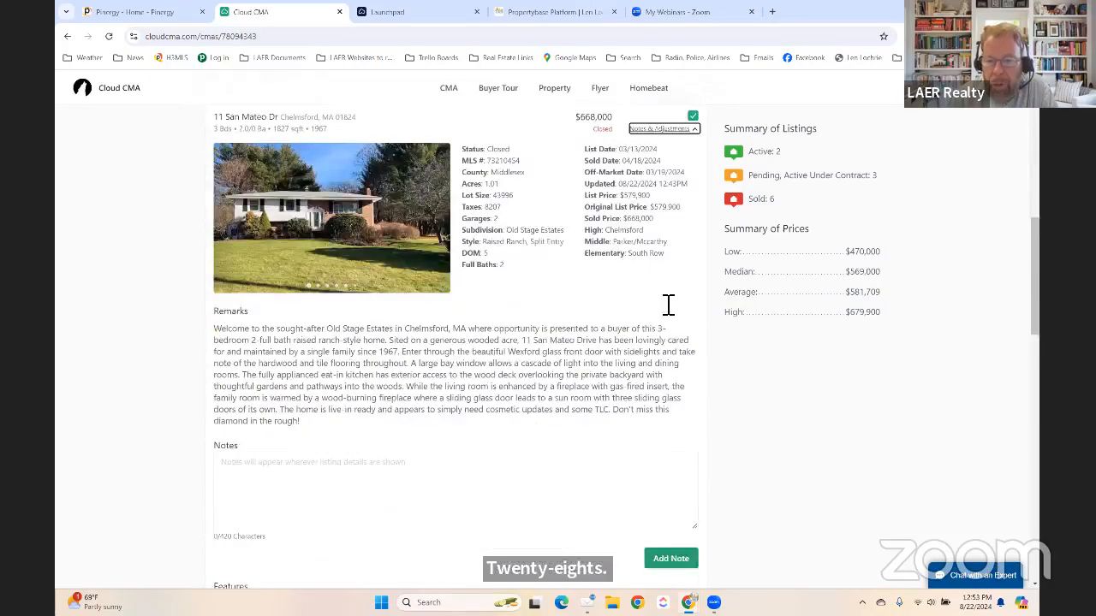
scroll(517, 360, up, 3)
scroll(530, 356, down, 2)
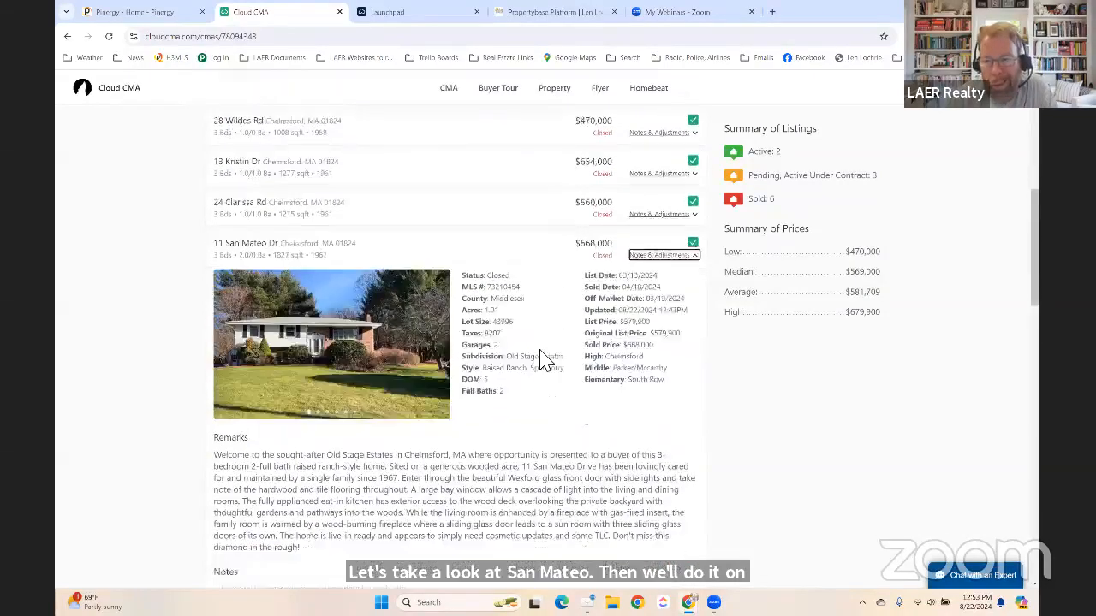
scroll(542, 357, up, 1)
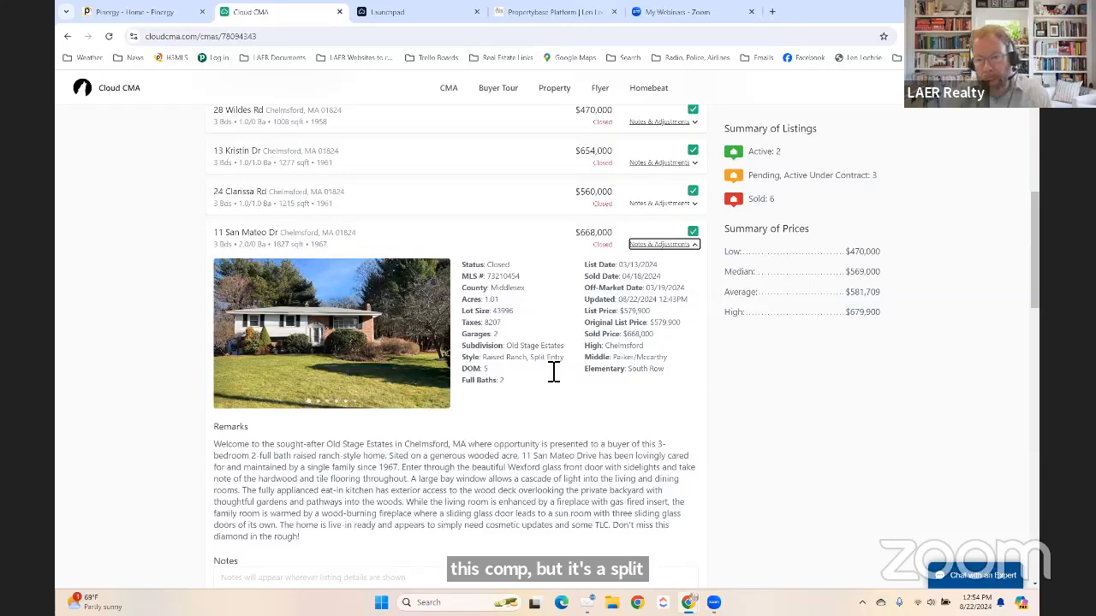
scroll(553, 371, down, 3)
scroll(557, 368, up, 1)
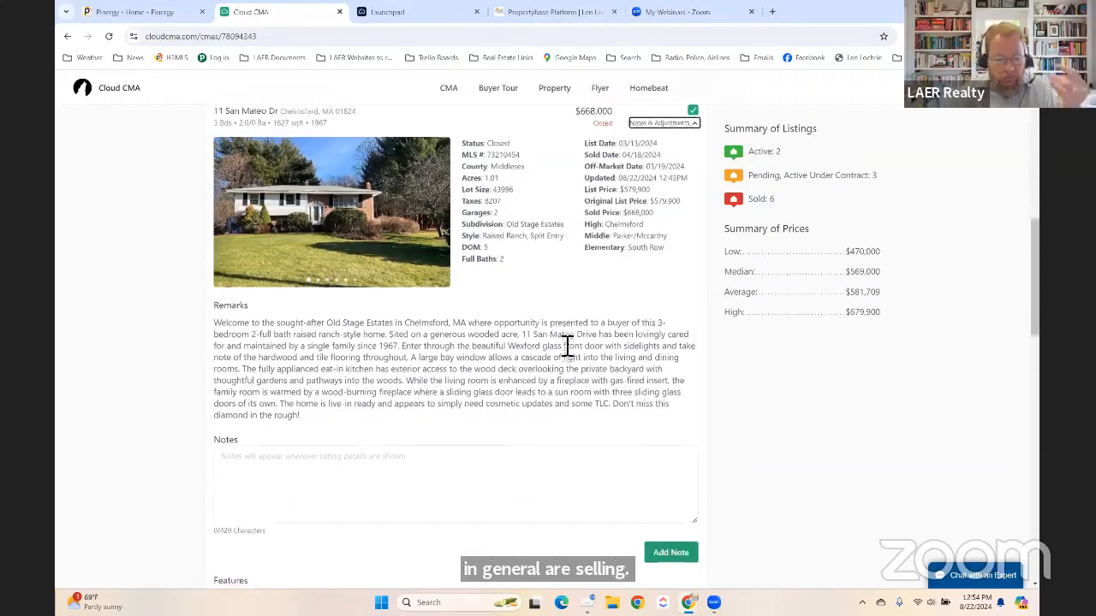
scroll(552, 360, down, 4)
scroll(440, 421, down, 2)
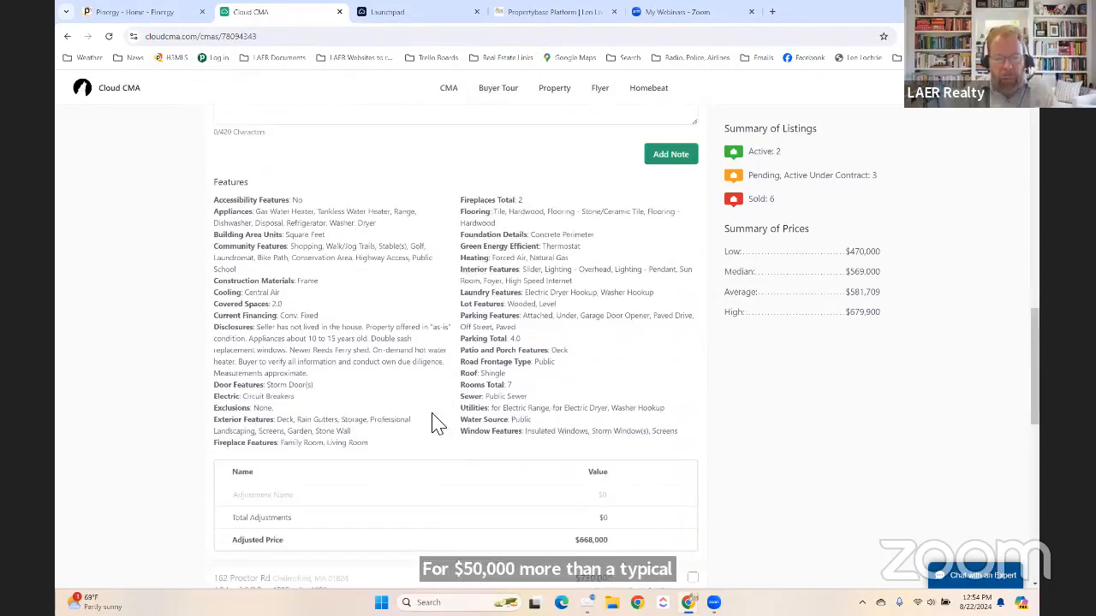
click(282, 324)
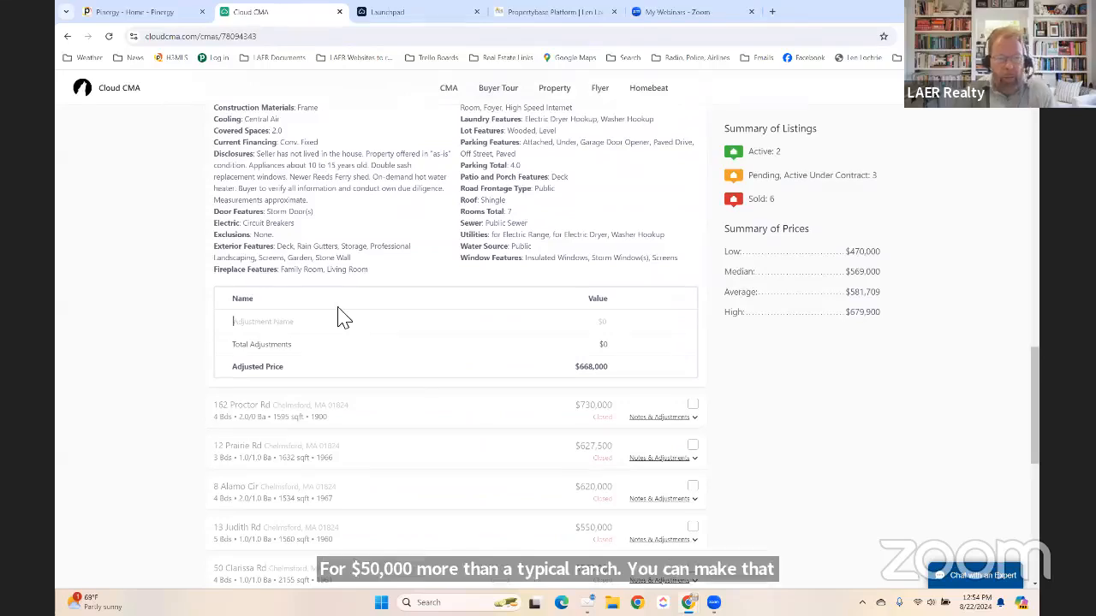
text(Style)
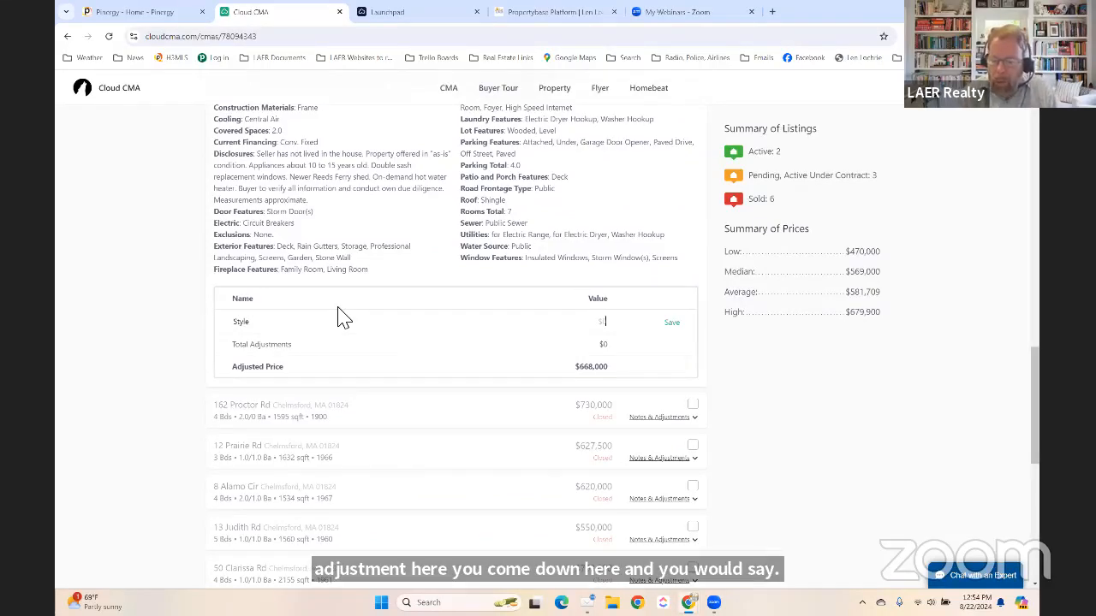
key(Tab)
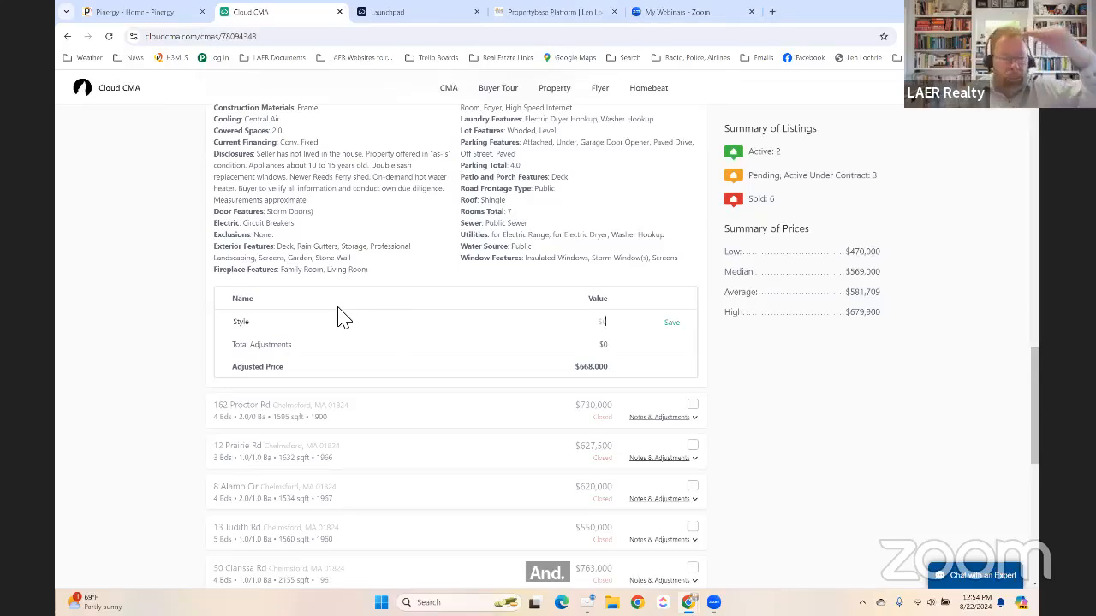
scroll(340, 317, up, 5)
scroll(340, 317, up, 4)
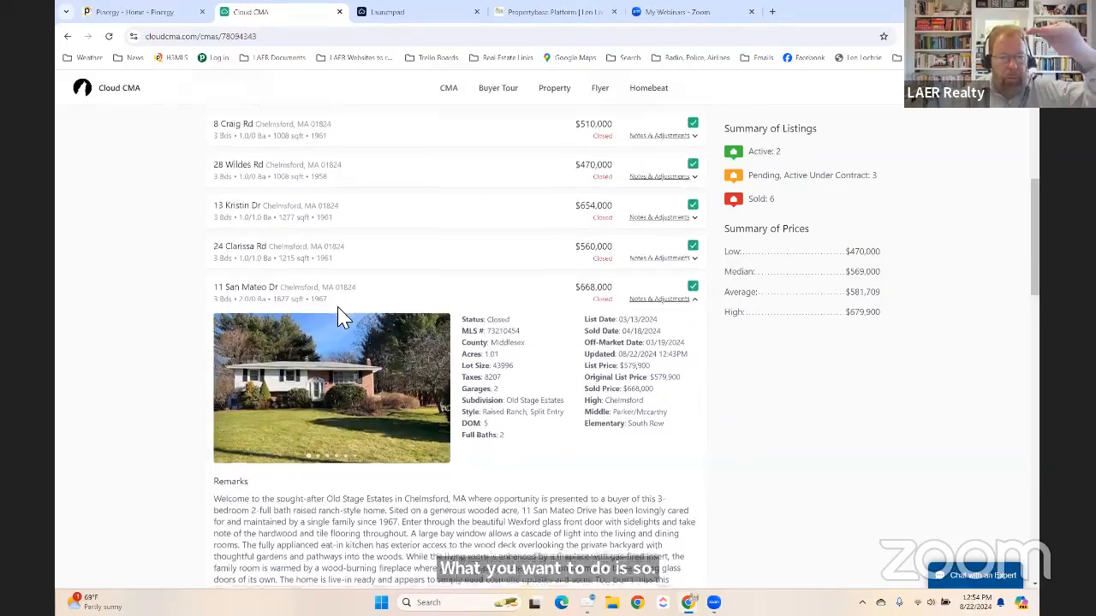
scroll(340, 315, down, 6)
scroll(347, 315, down, 2)
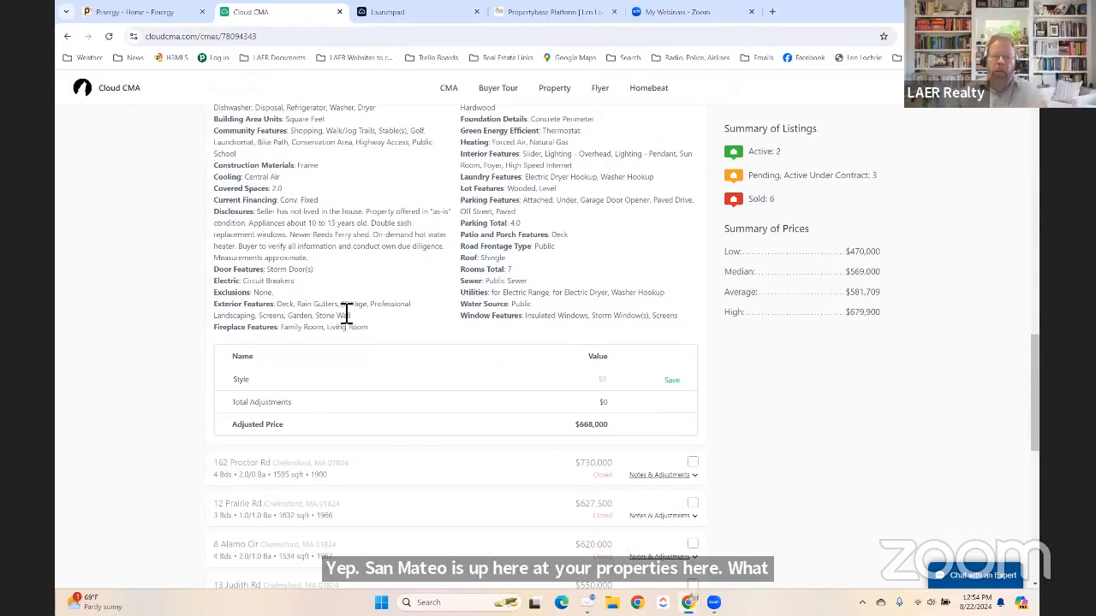
scroll(351, 324, up, 1)
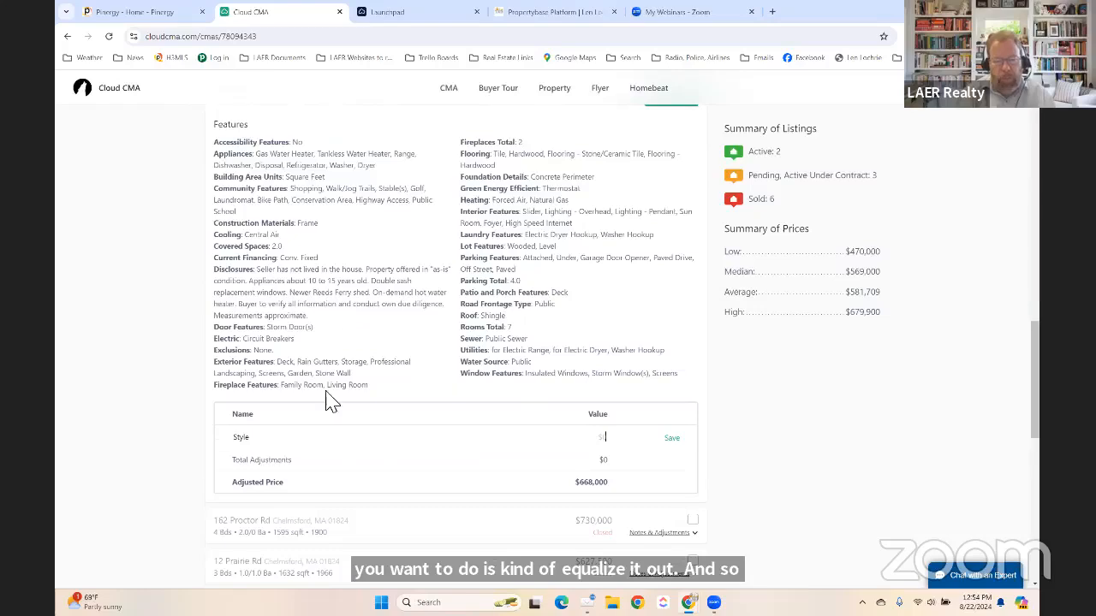
scroll(341, 368, up, 3)
scroll(333, 372, up, 1)
scroll(333, 371, down, 4)
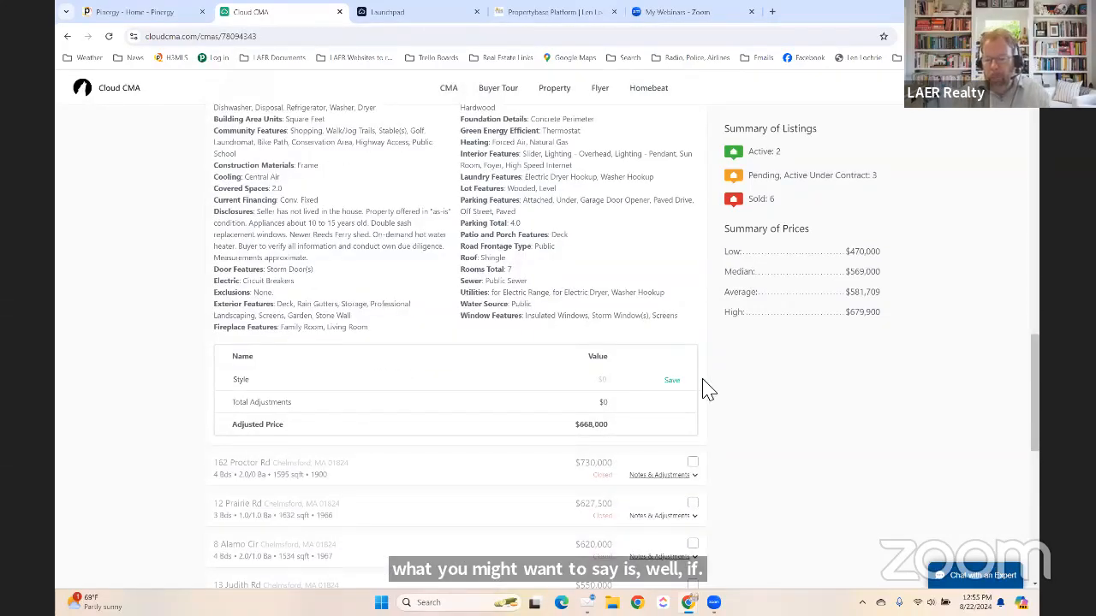
Give the Style adjustment a value of -50000 and save it, making the adjusted price $618,000.
text(55)
key(BackSpace)
text(0-)
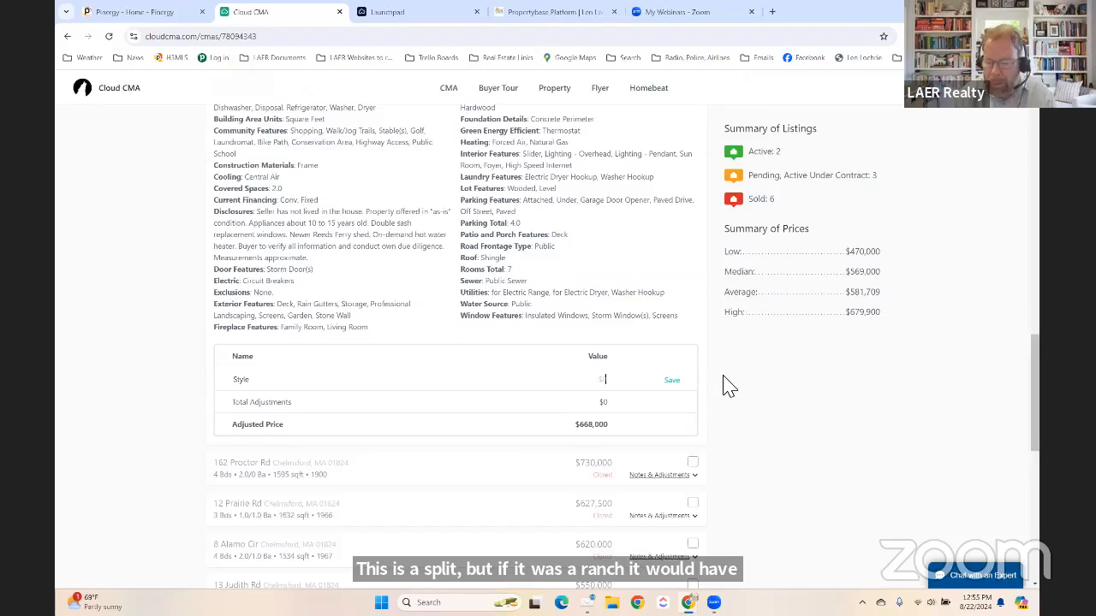
text(500000)
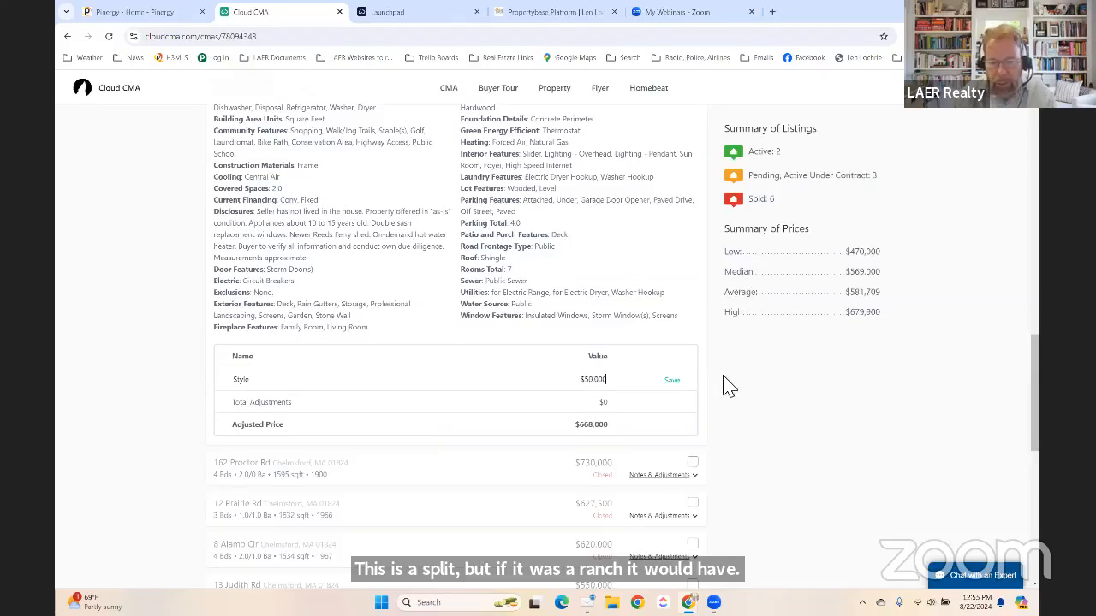
click(672, 380)
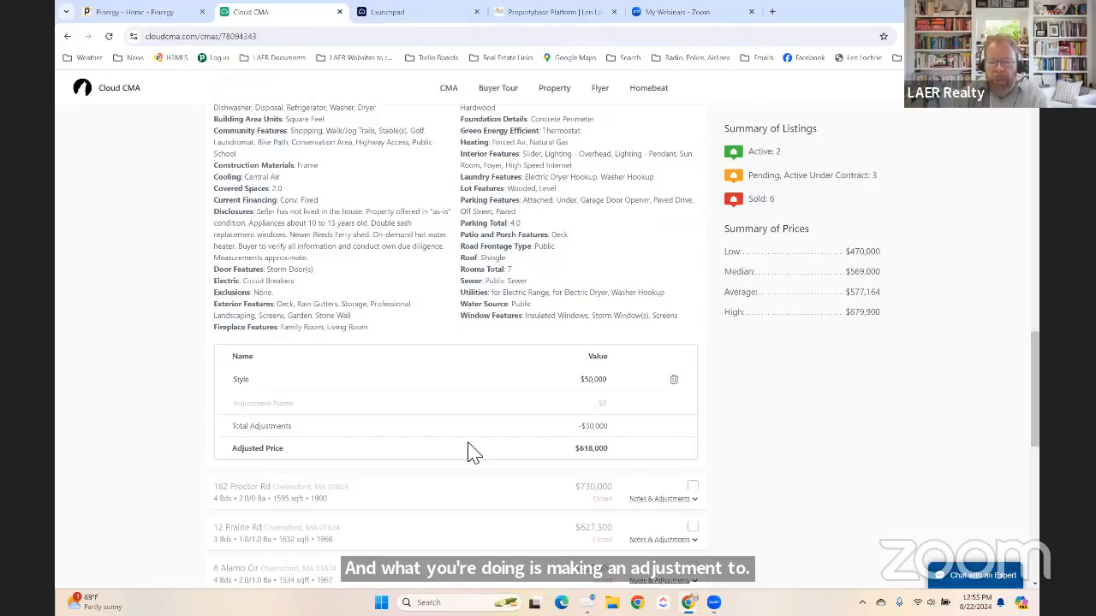
scroll(480, 297, up, 2)
scroll(482, 295, down, 3)
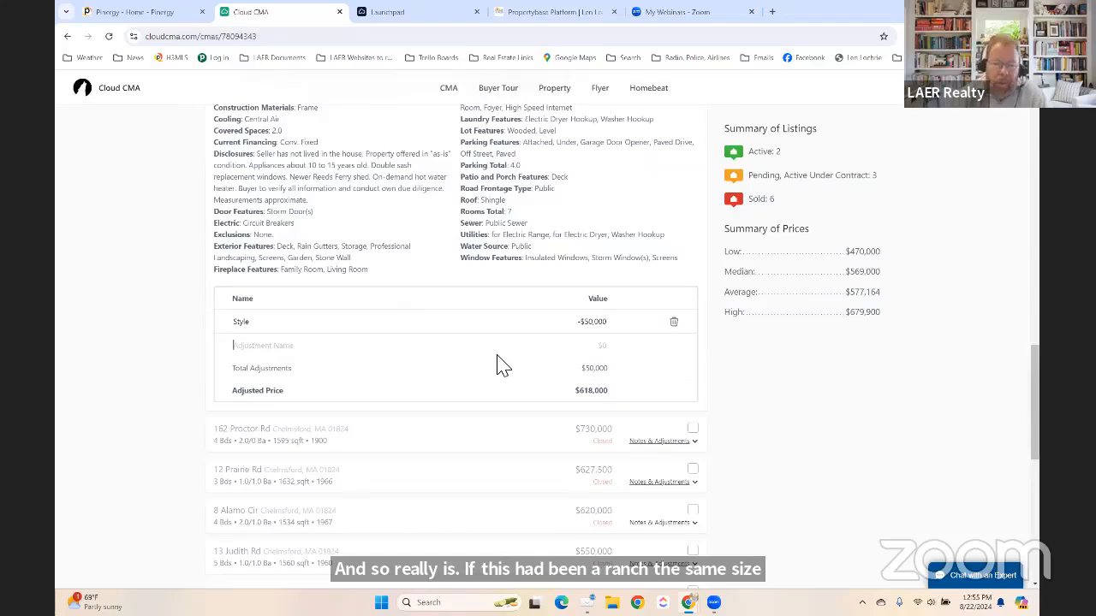
scroll(607, 342, up, 1)
scroll(610, 347, up, 2)
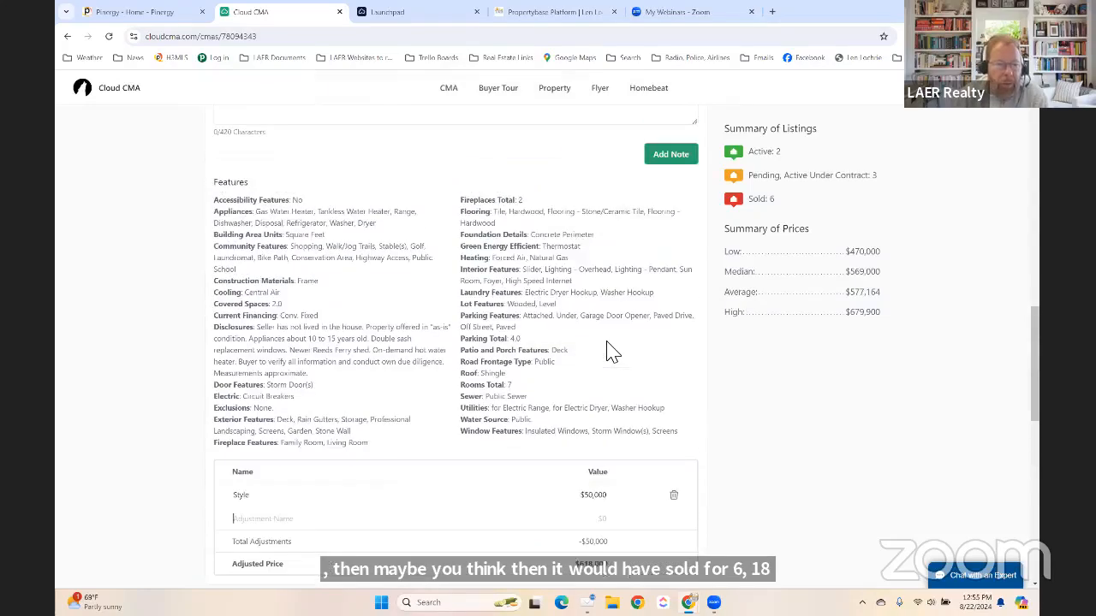
scroll(607, 347, up, 3)
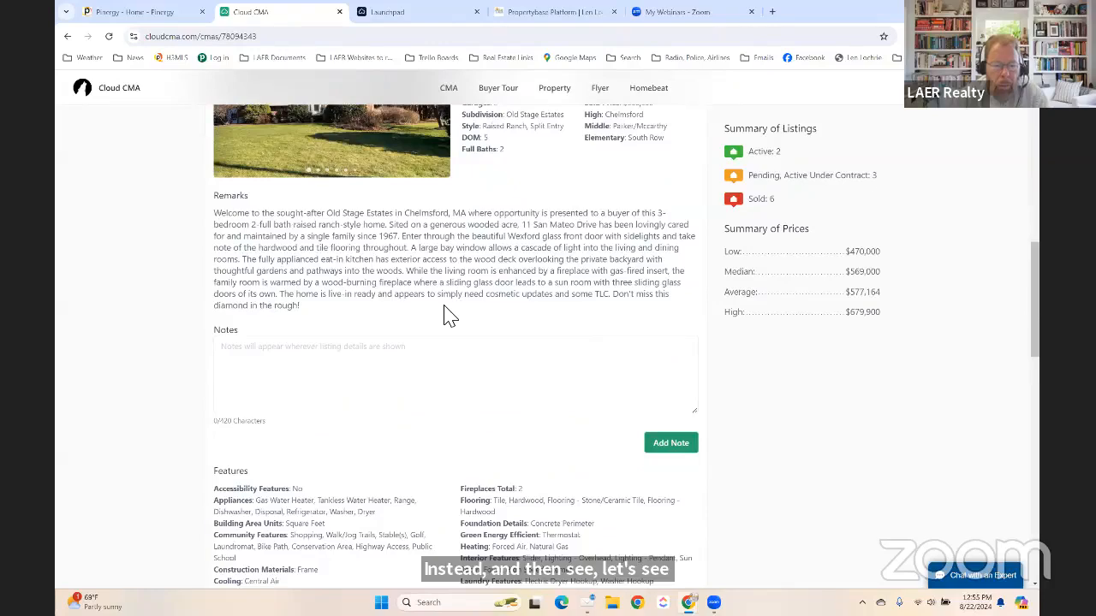
scroll(466, 307, up, 3)
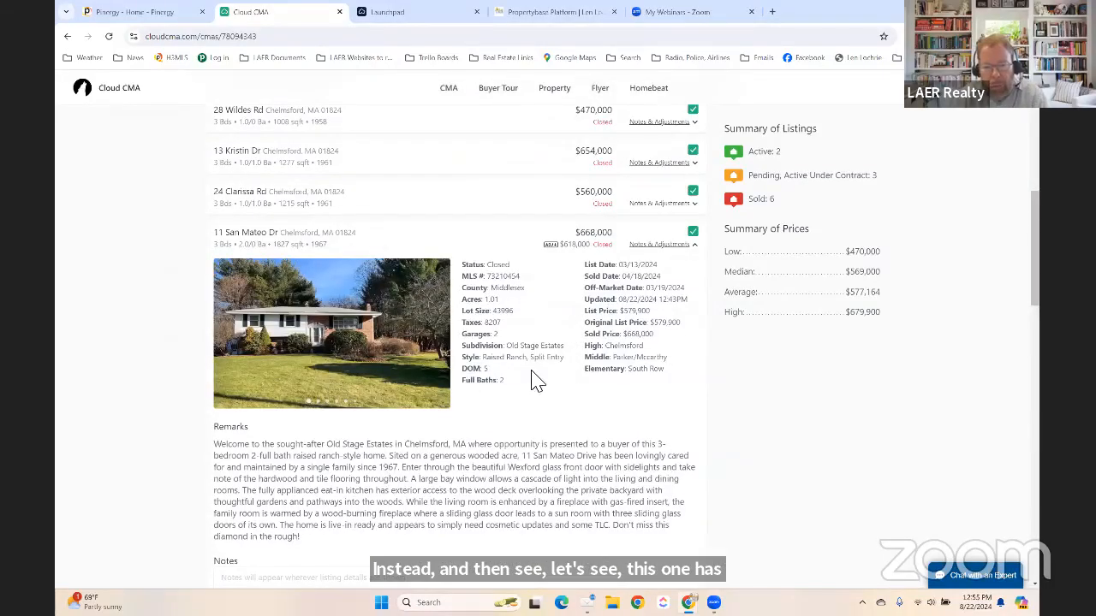
scroll(532, 380, down, 5)
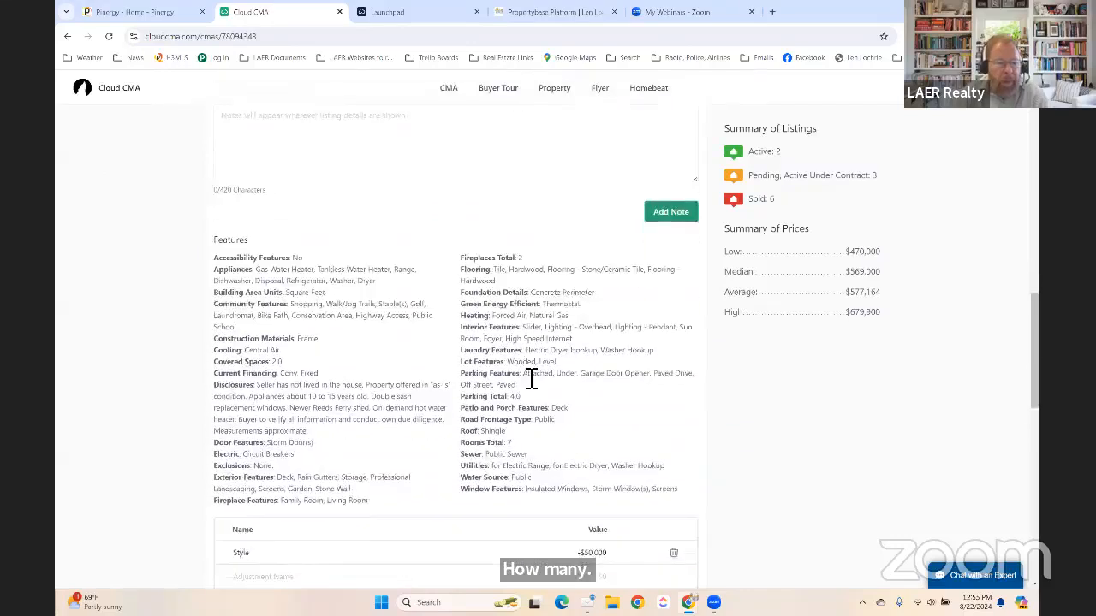
scroll(531, 380, down, 1)
text(1)
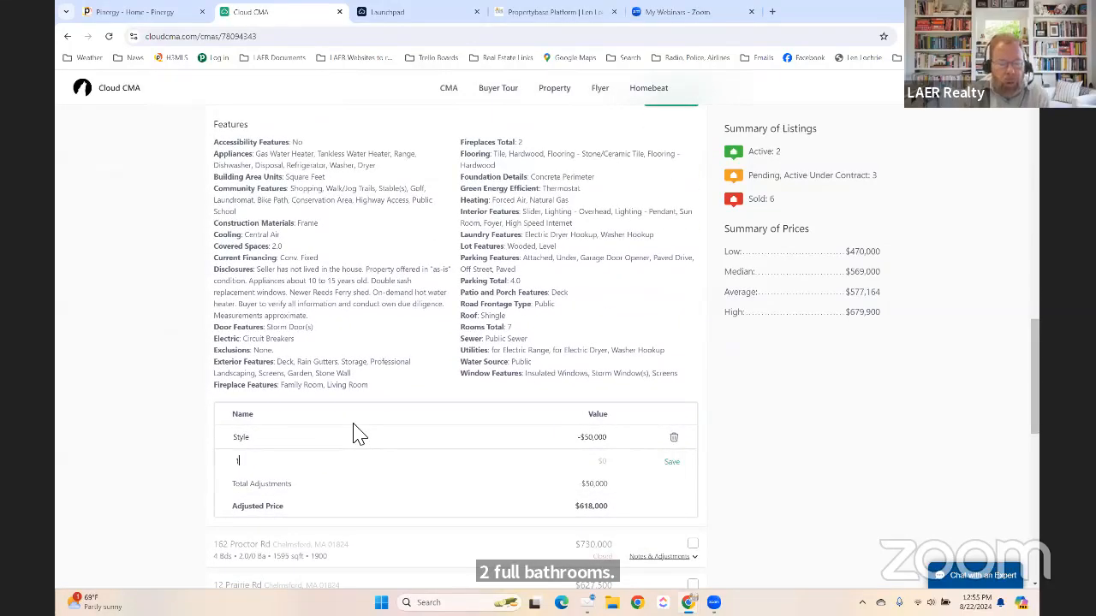
text(/2 baht)
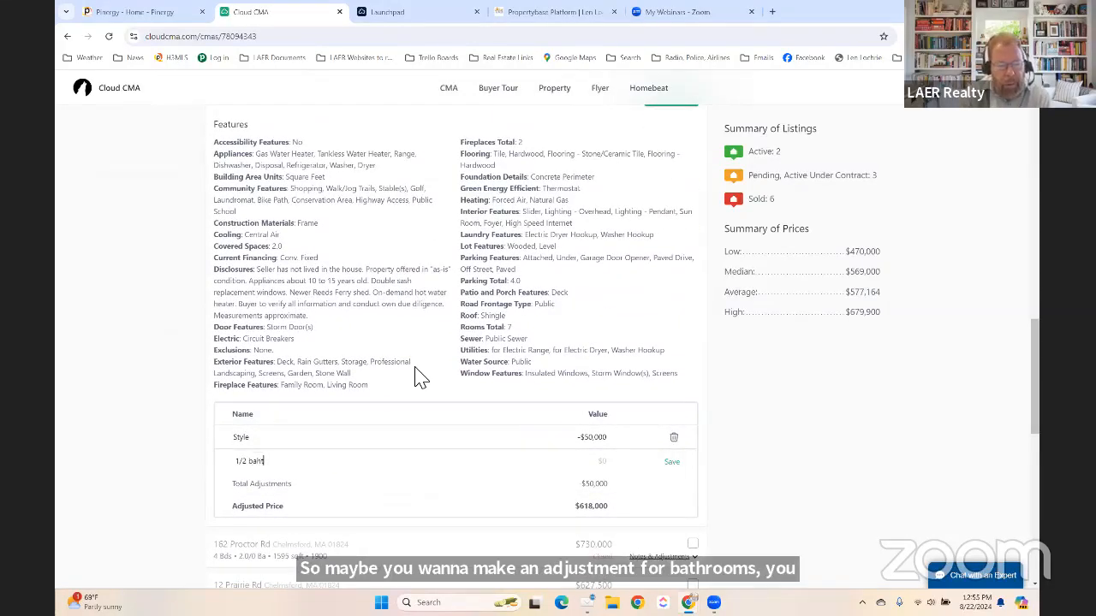
key(BackSpace)
key(BackSpace)
text(th)
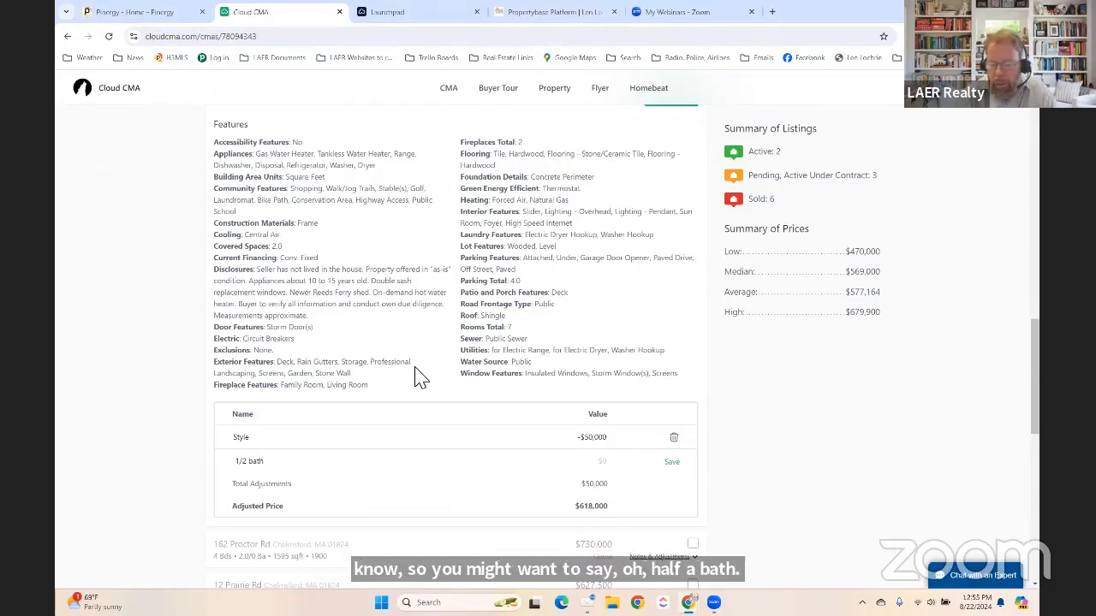
text(7500)
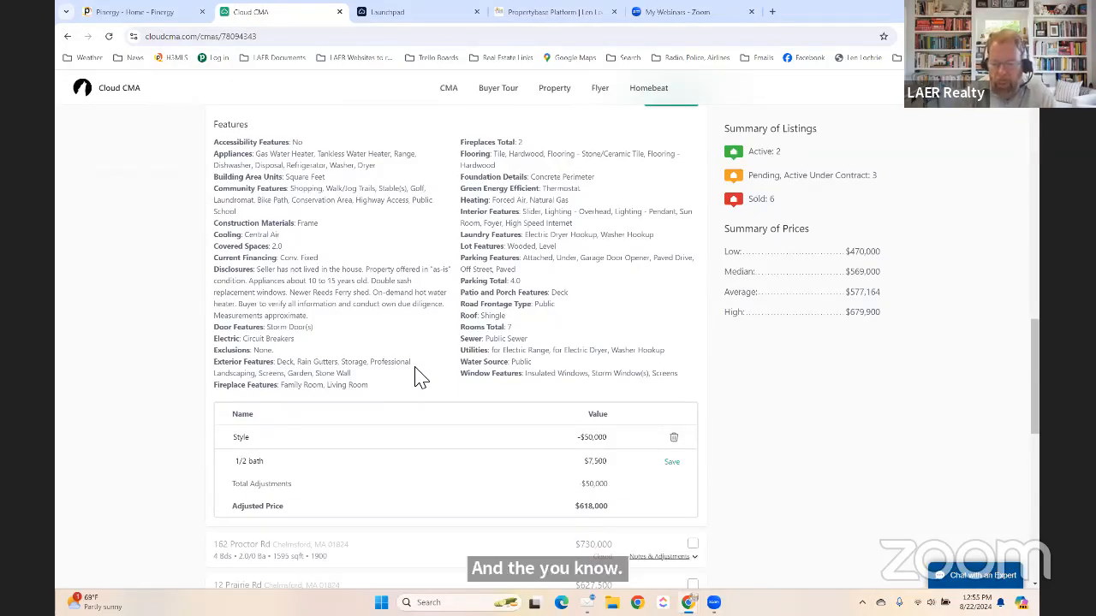
key(BackSpace)
key(BackSpace)
key(BackSpace)
key(BackSpace)
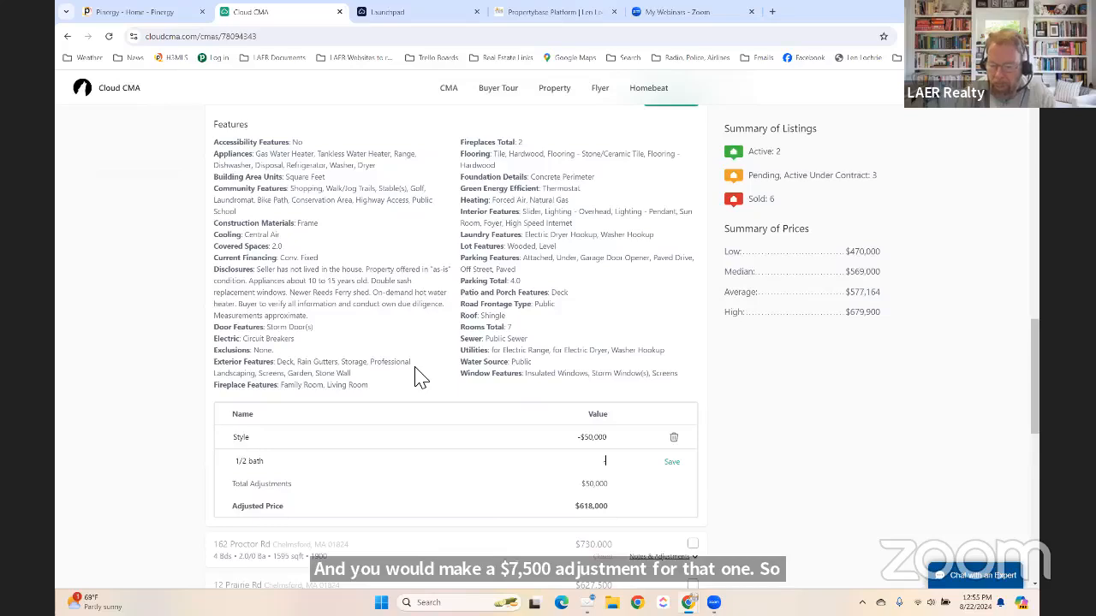
text(-7500)
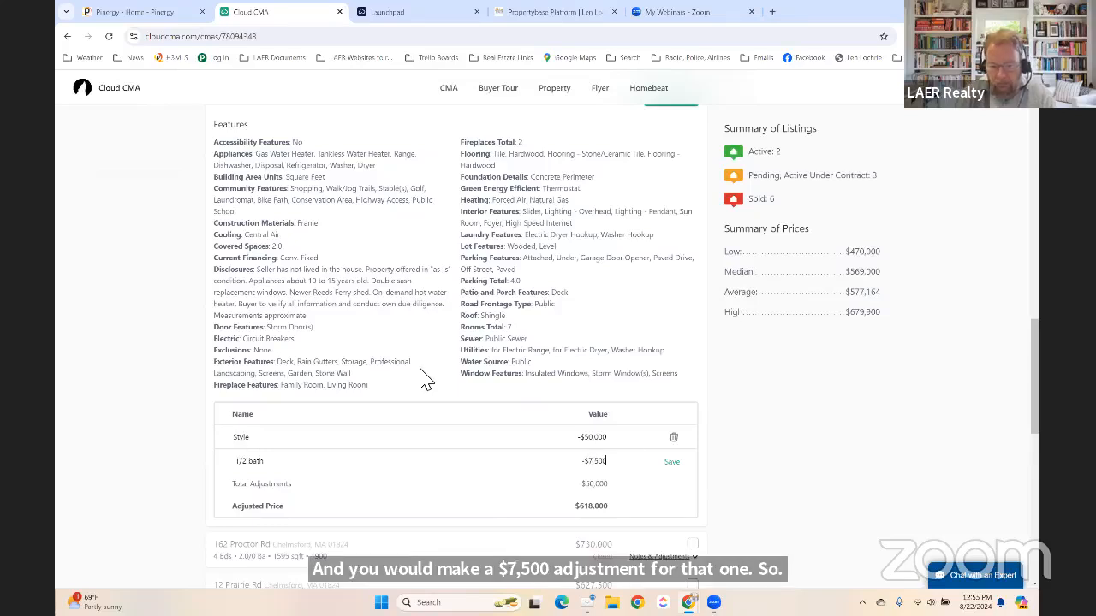
click(672, 462)
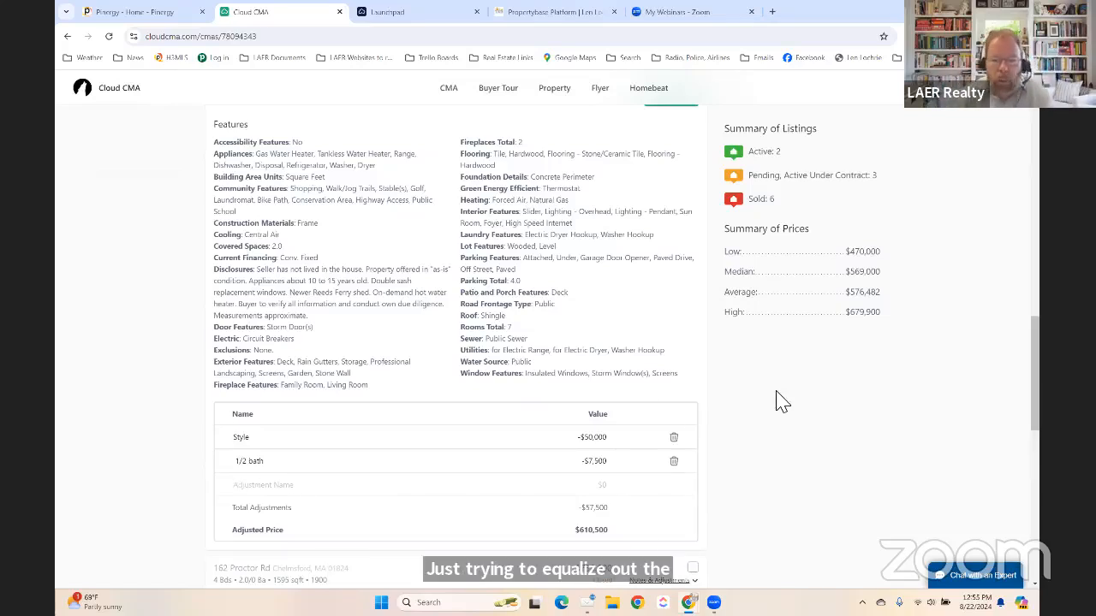
scroll(778, 399, down, 2)
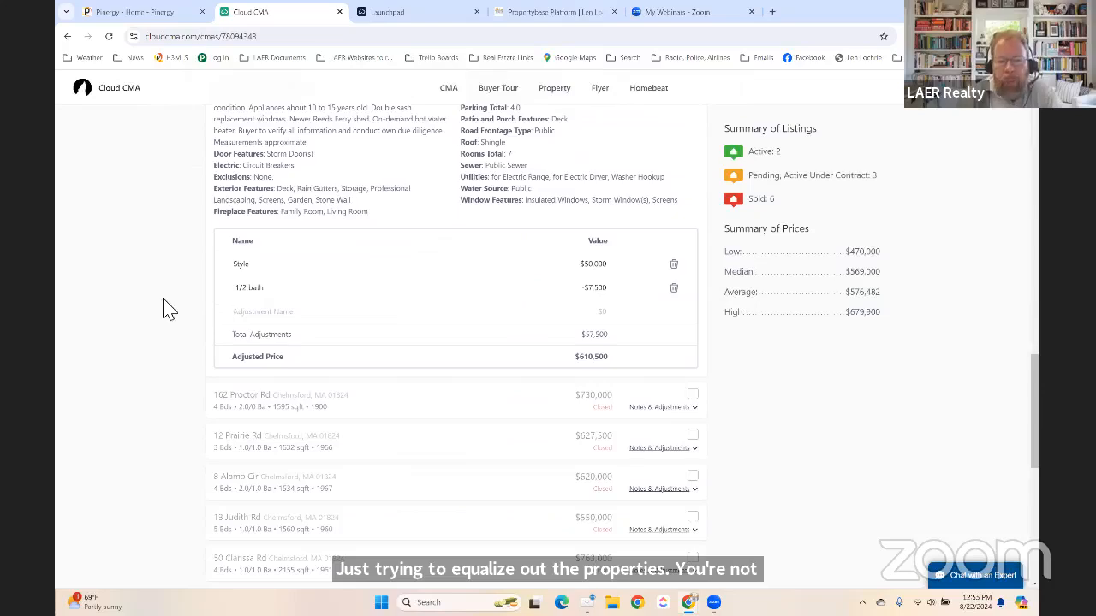
scroll(158, 301, up, 3)
scroll(499, 264, up, 6)
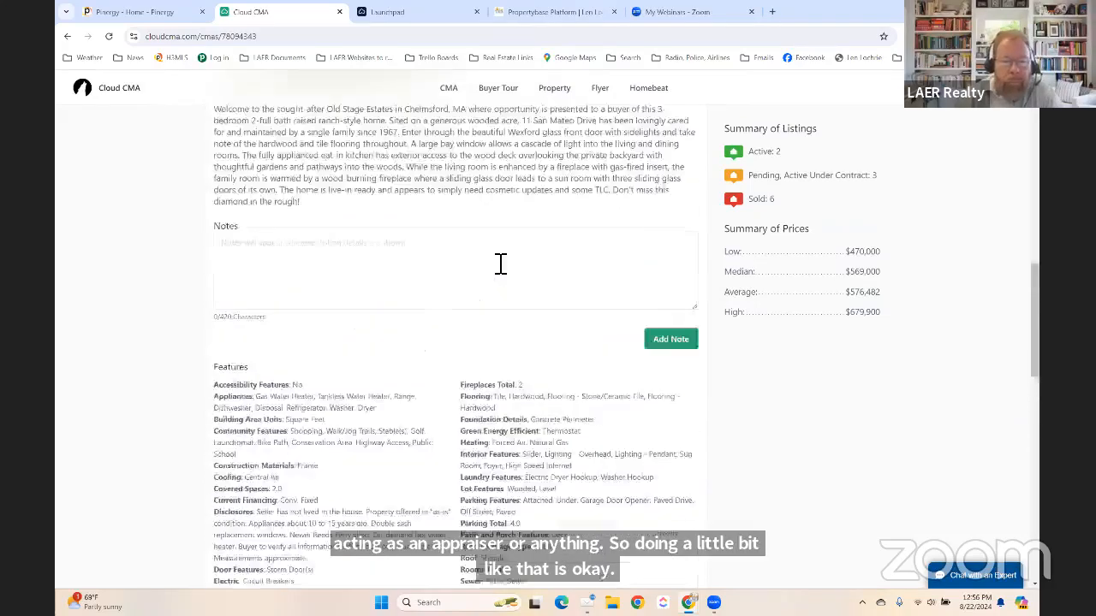
scroll(214, 323, up, 1)
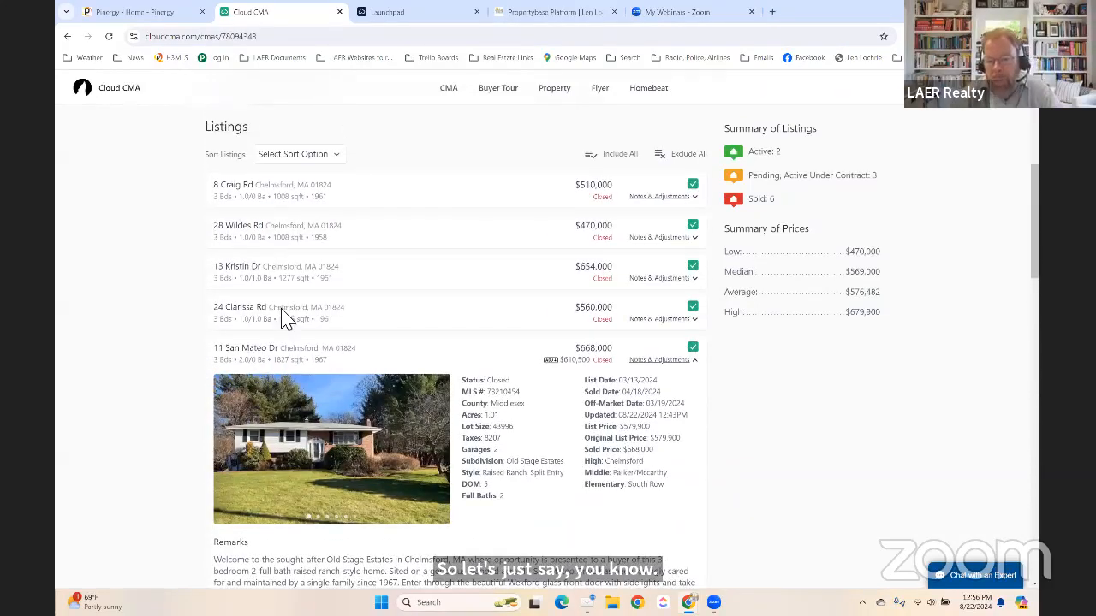
click(671, 362)
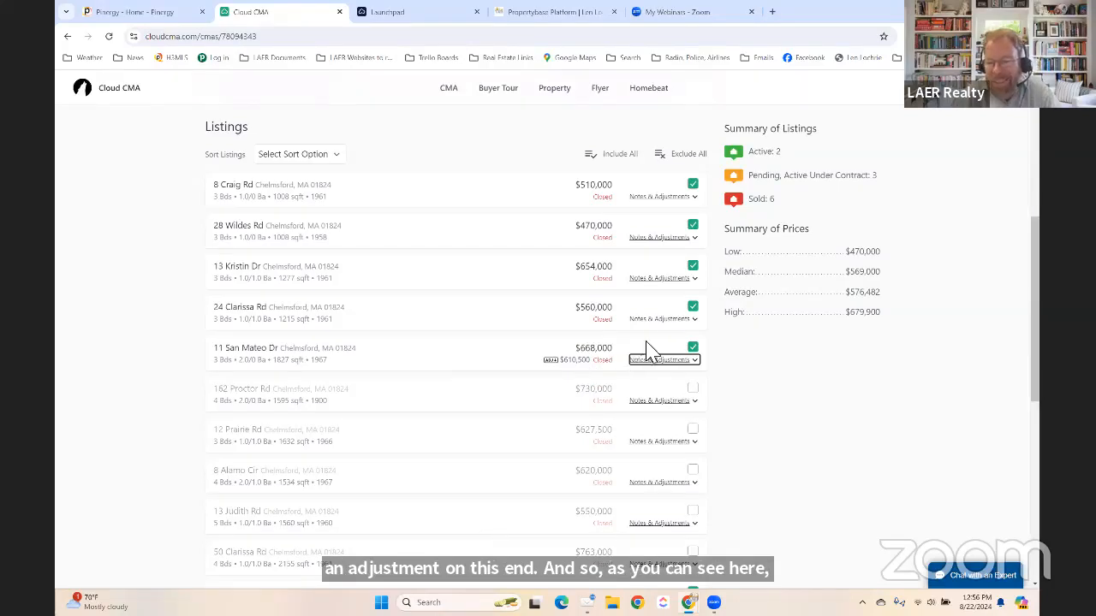
scroll(501, 382, down, 10)
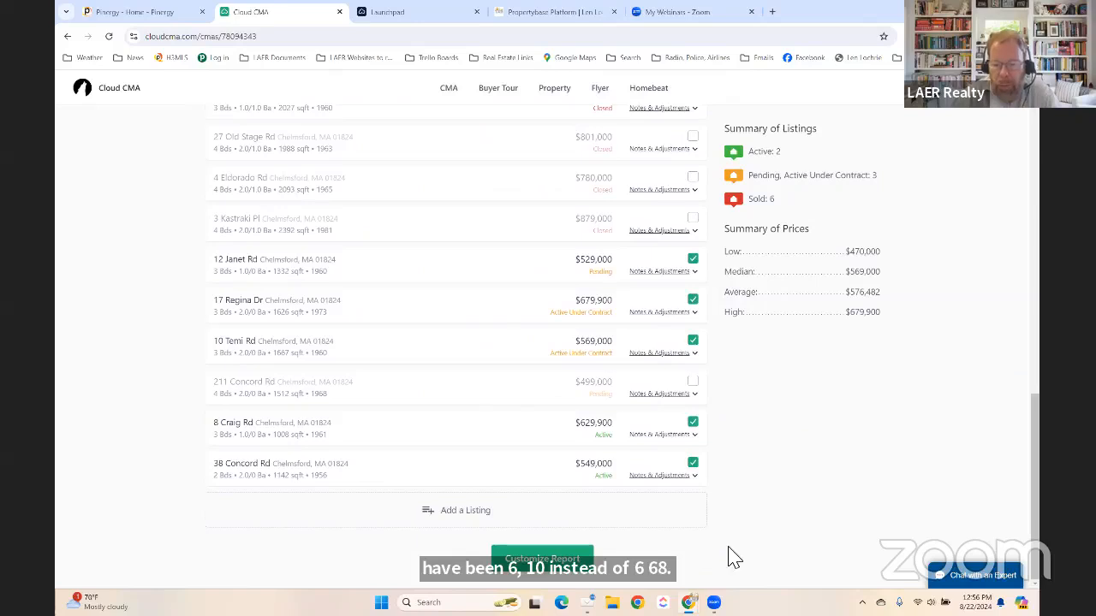
click(548, 561)
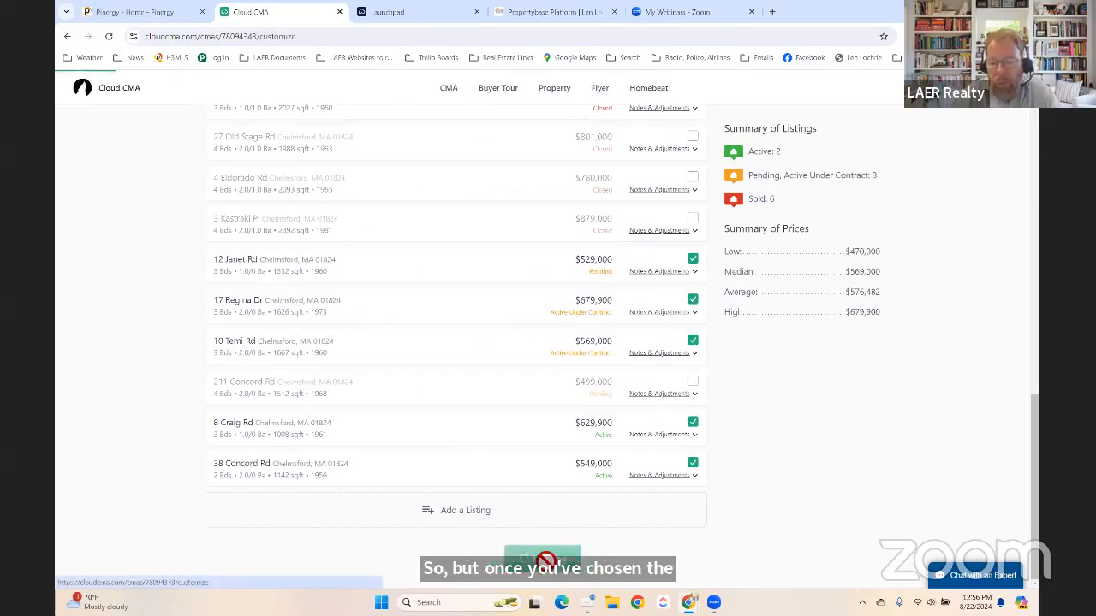
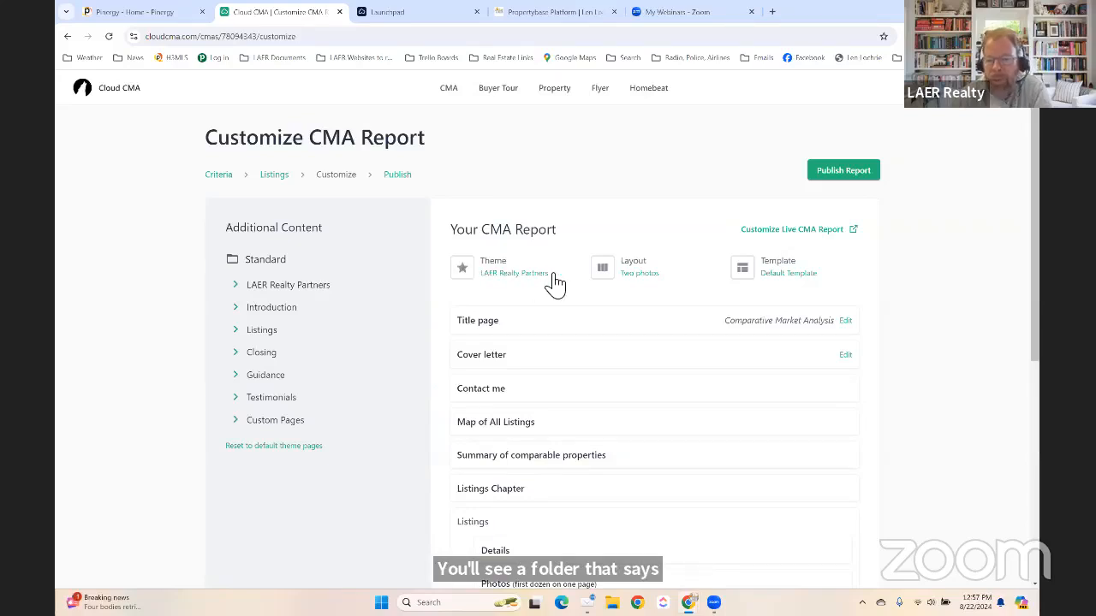
Expand the LAER Realty Partners folder under Additional Content to list its pages.
scroll(555, 283, down, 2)
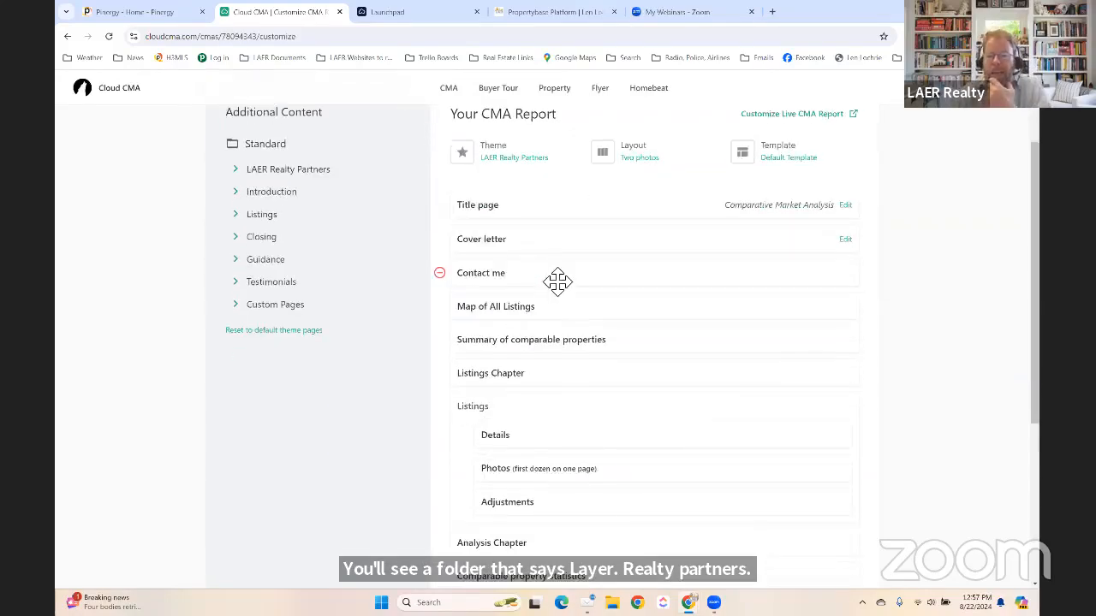
scroll(552, 274, up, 1)
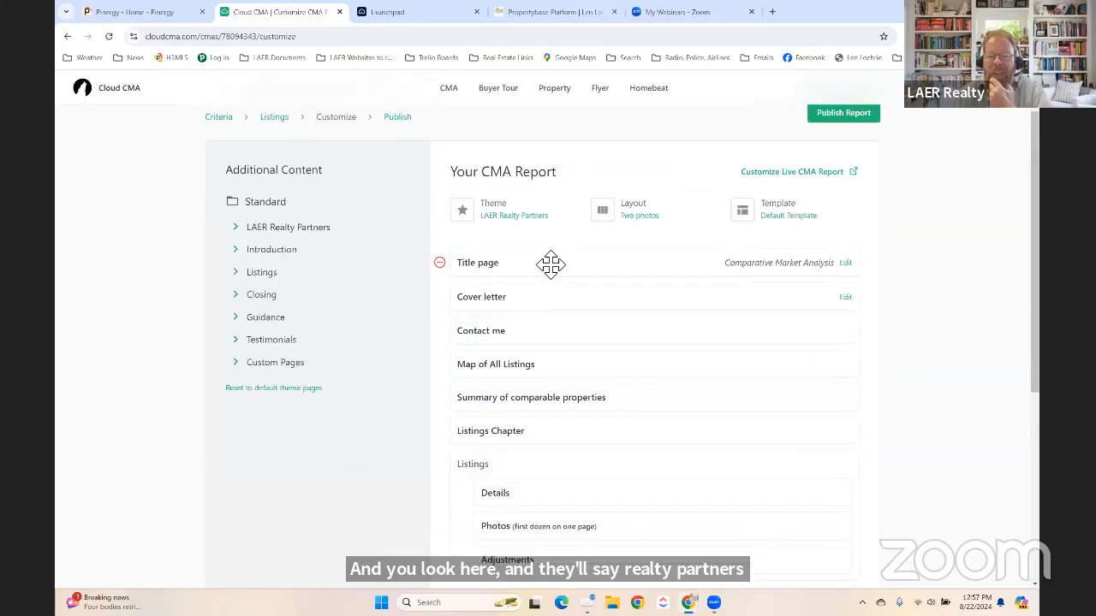
scroll(524, 294, down, 2)
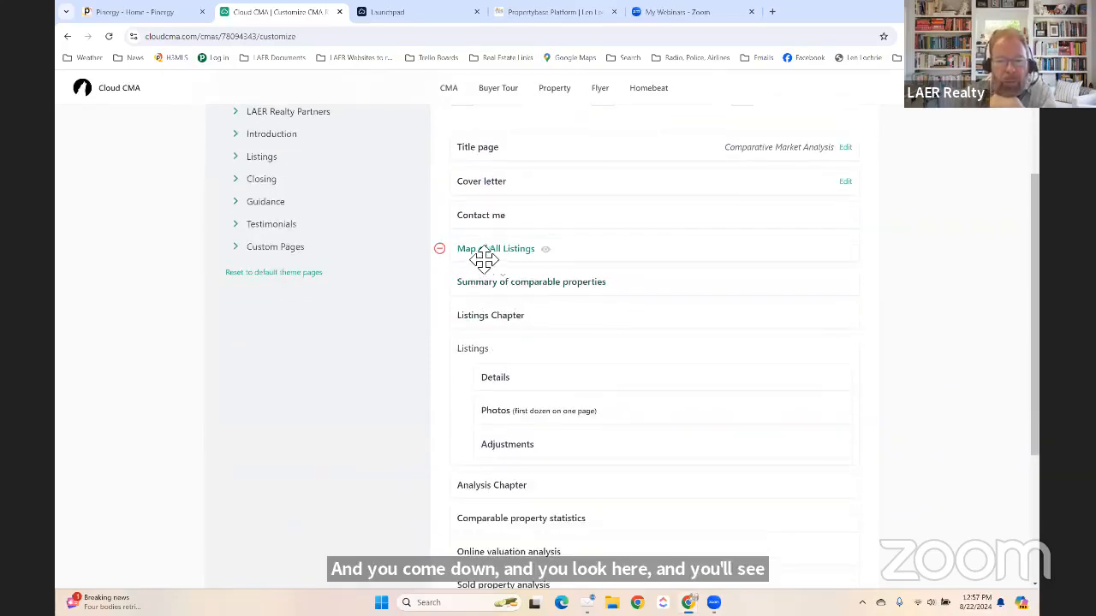
scroll(492, 294, up, 1)
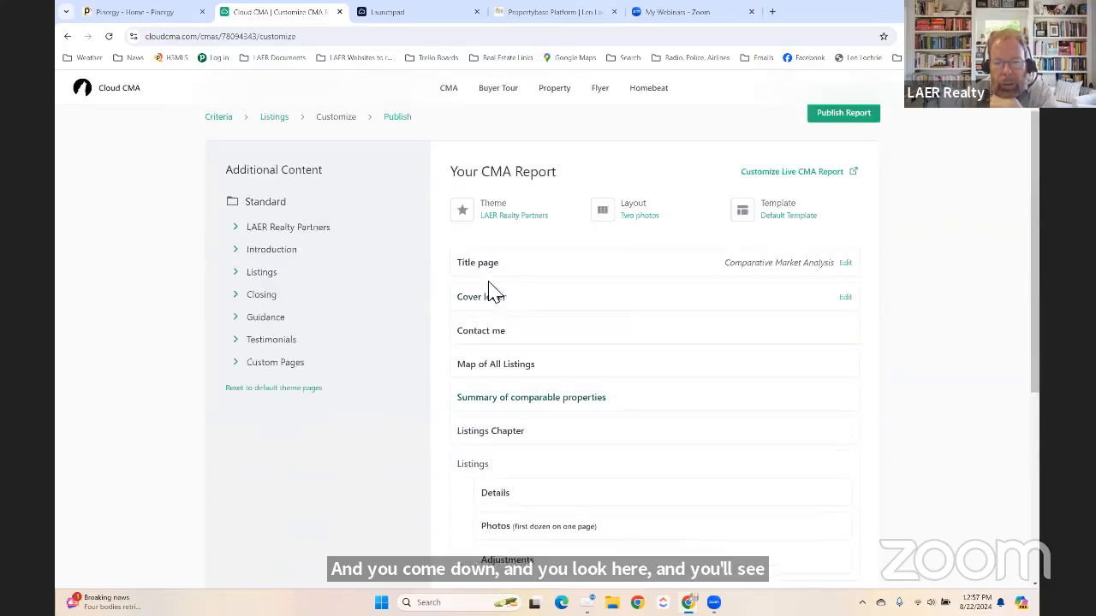
scroll(513, 361, up, 1)
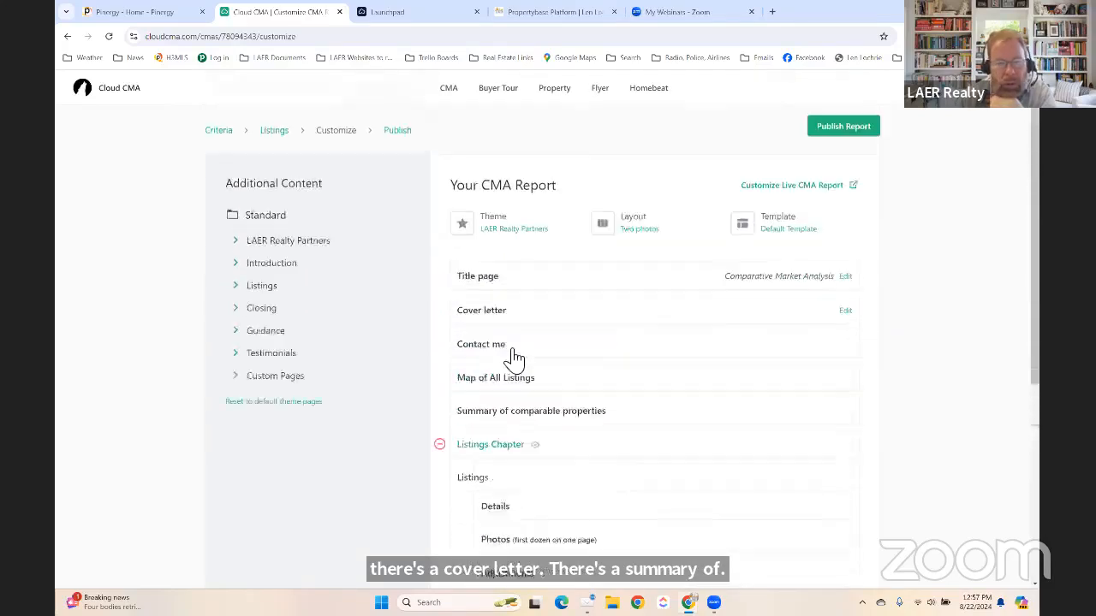
click(243, 290)
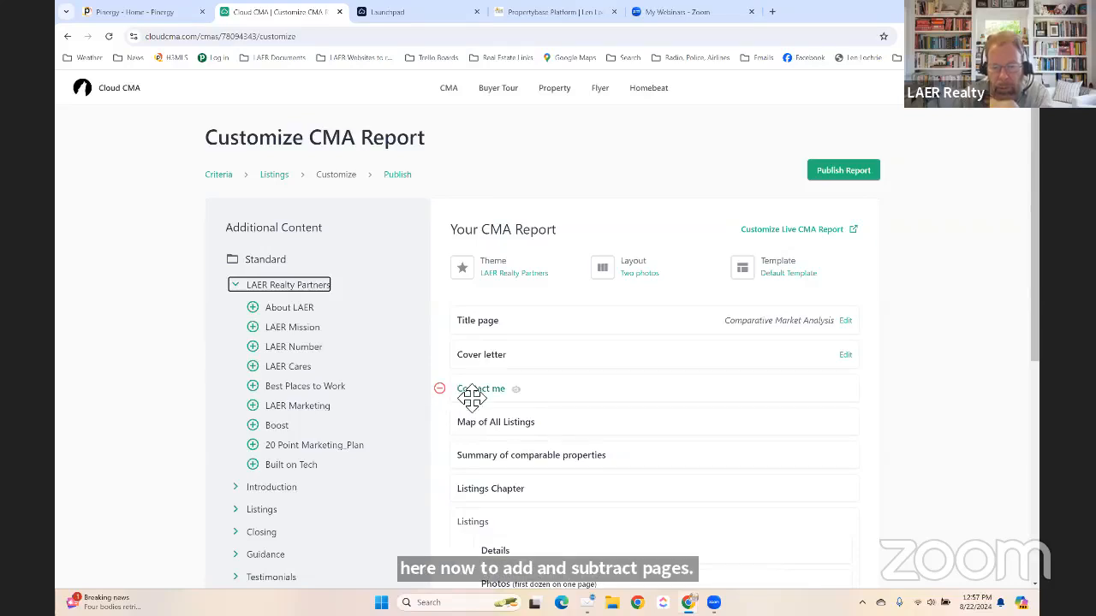
Preview the Contact me page, then remove it from the report.
click(519, 391)
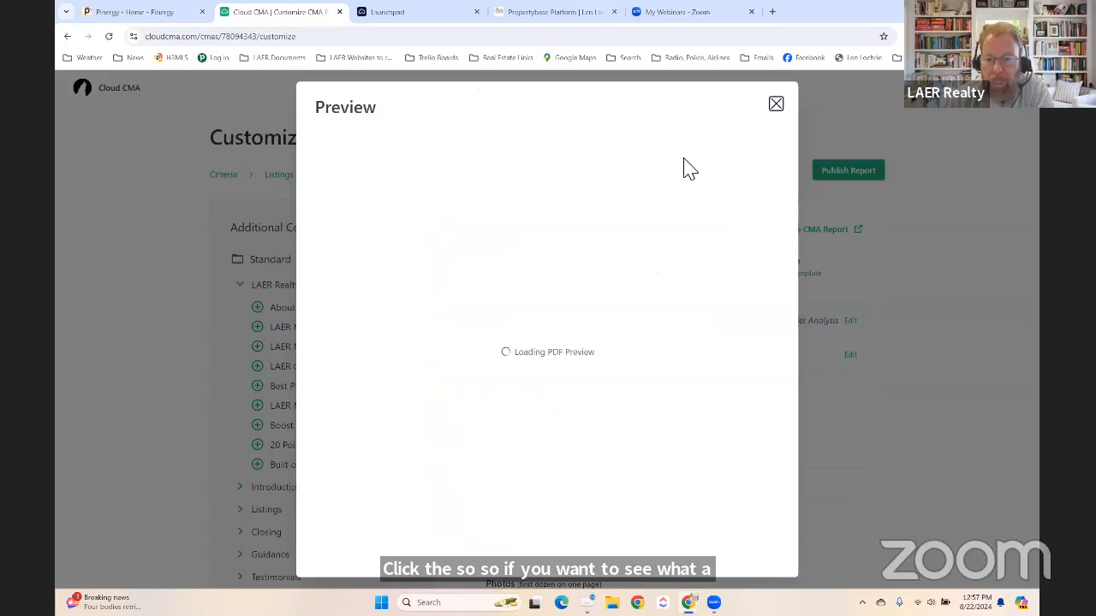
click(776, 104)
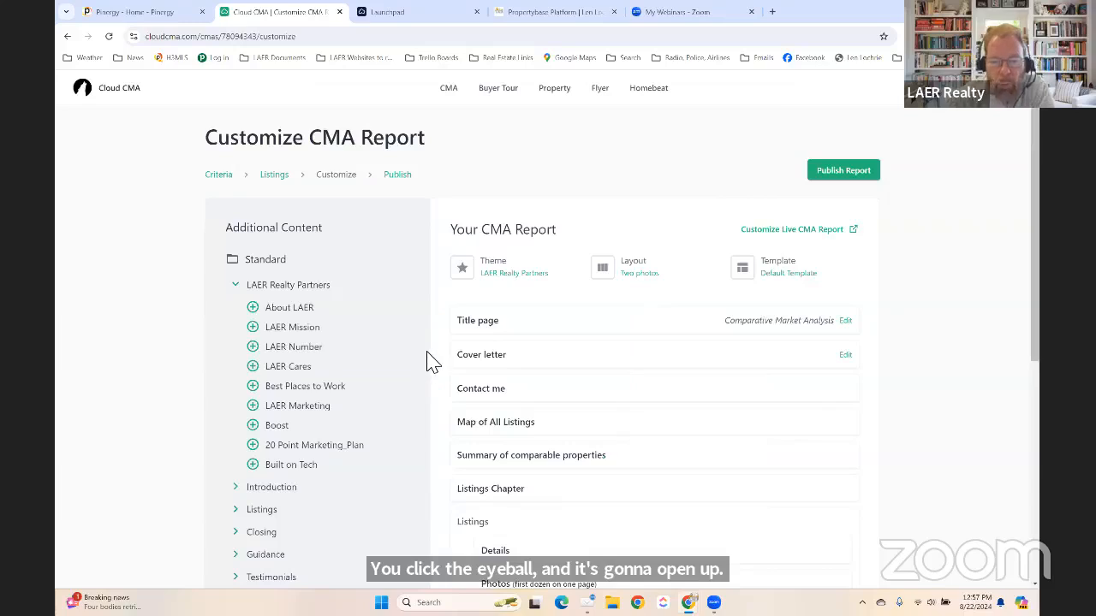
mouse_move(463, 399)
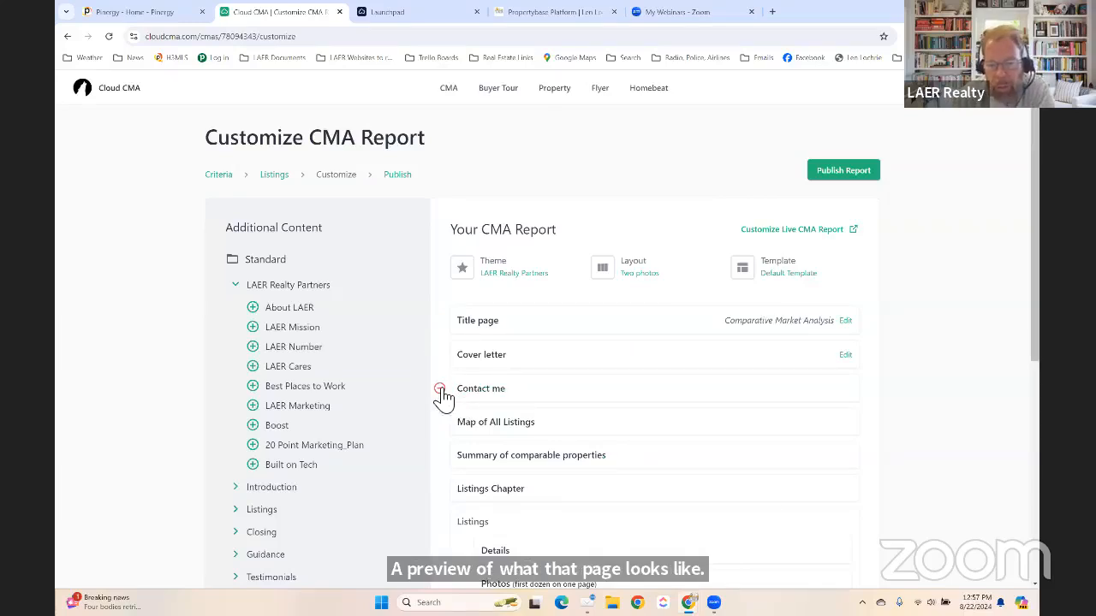
click(439, 390)
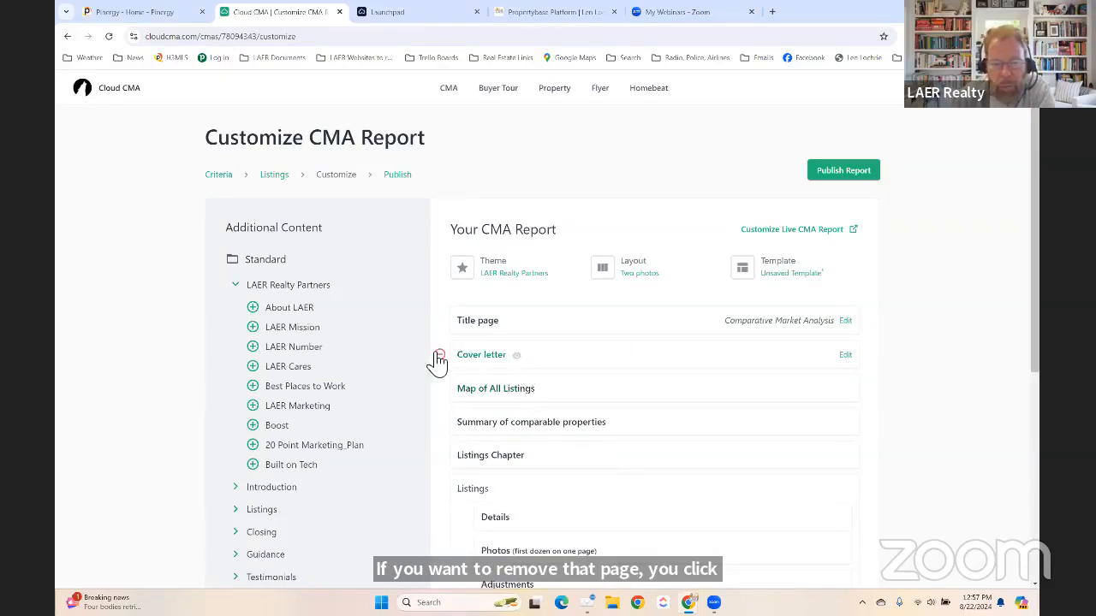
Add the seven LAER pages, About LAER through Built on Tech, and preview Best Places to Work.
click(252, 308)
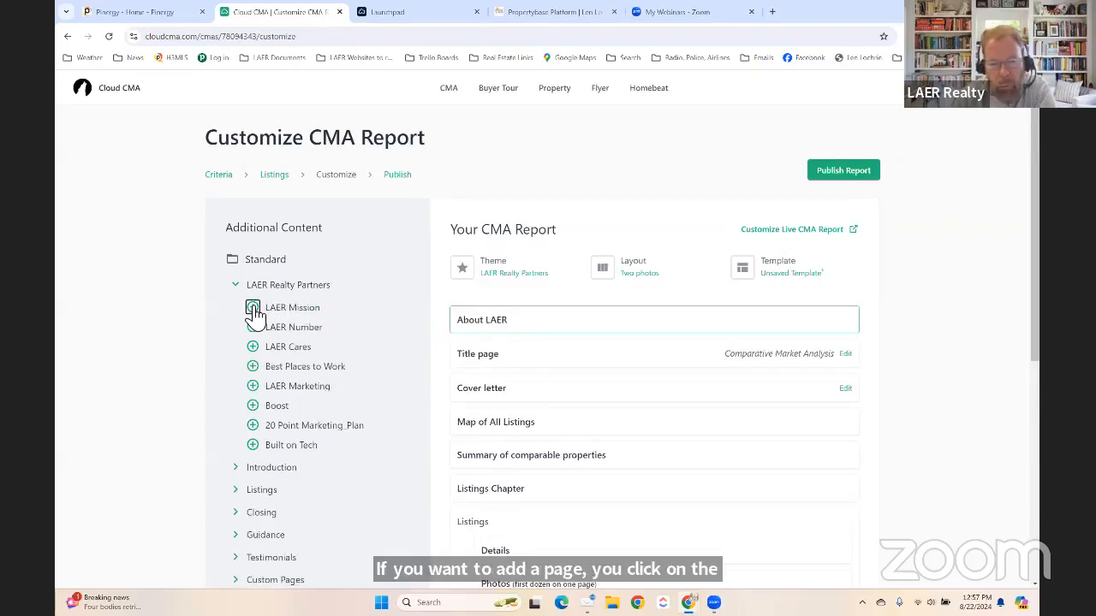
click(253, 307)
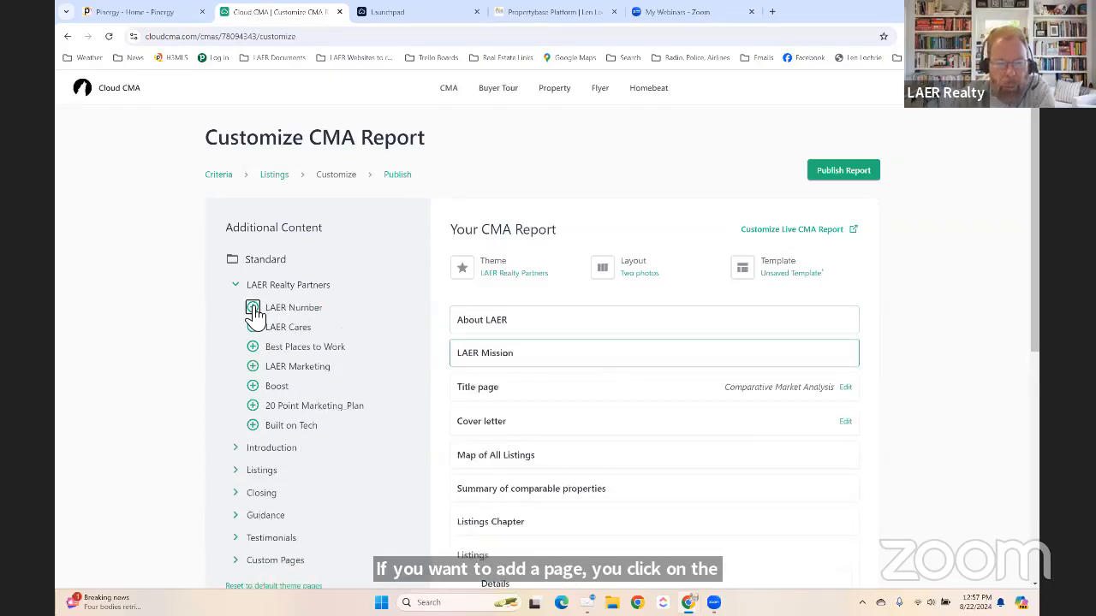
click(252, 308)
click(252, 308)
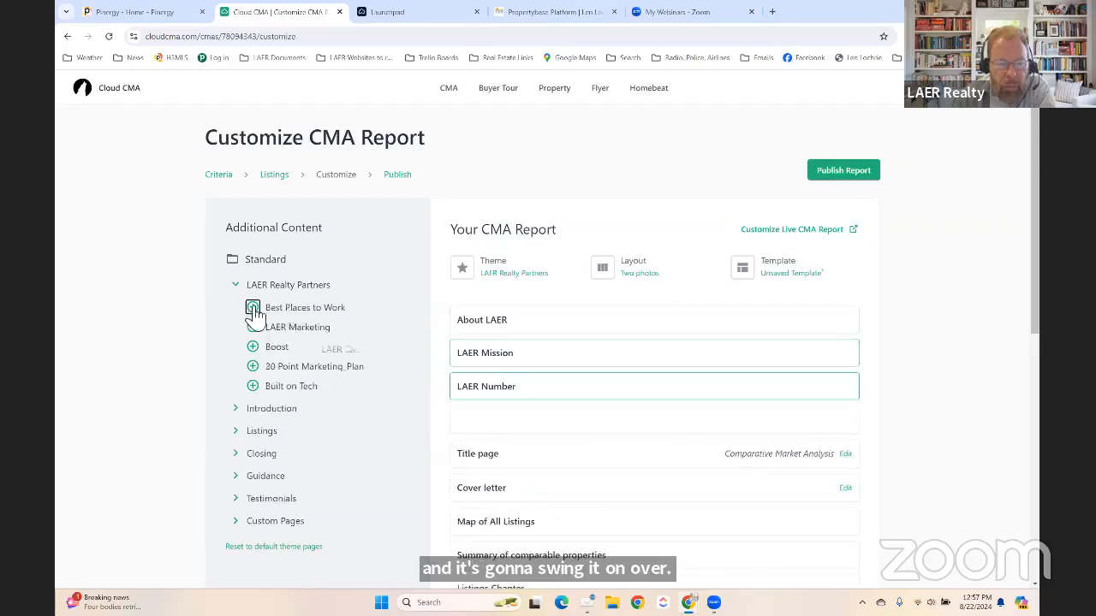
click(254, 348)
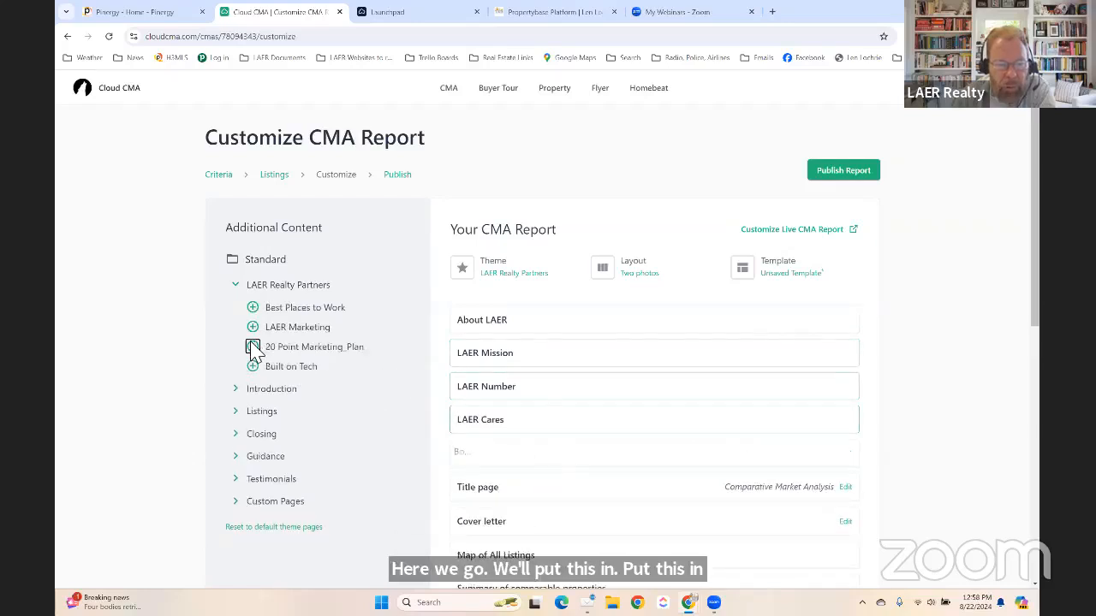
click(253, 347)
click(254, 348)
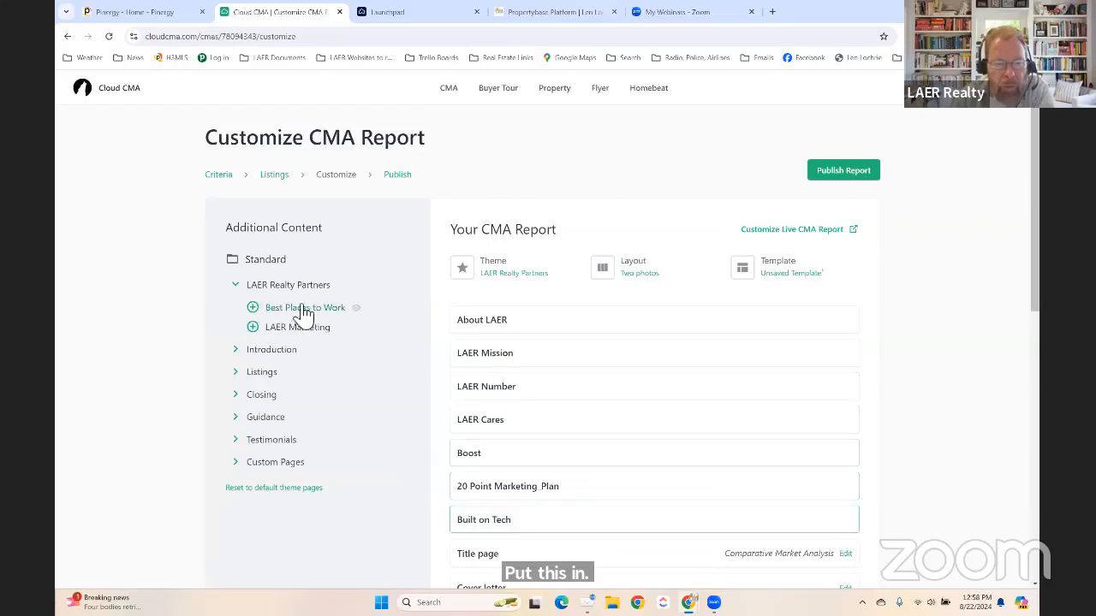
click(342, 329)
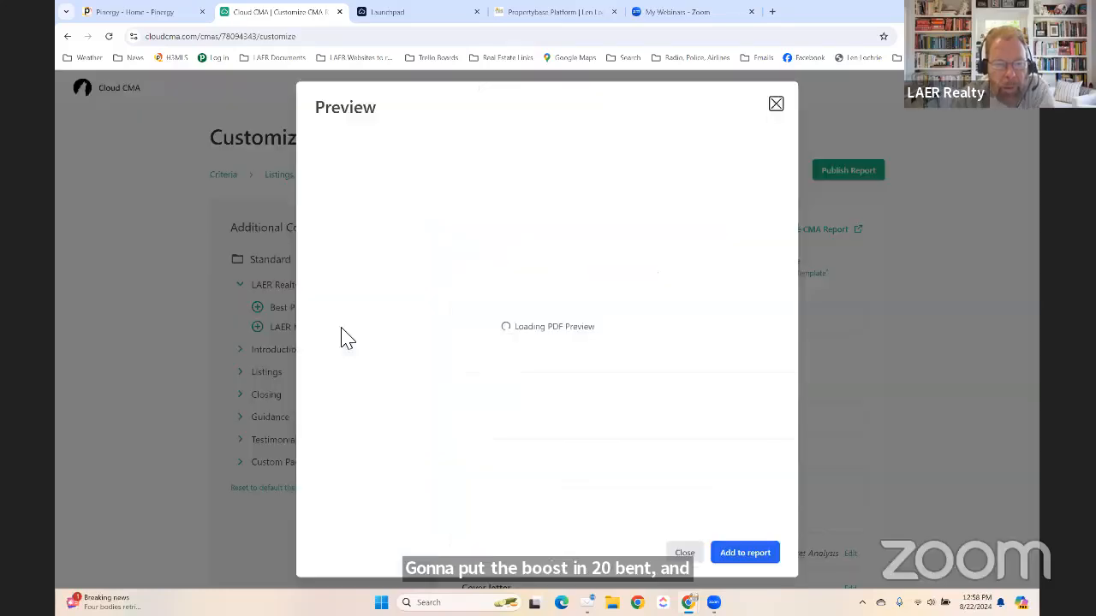
click(777, 108)
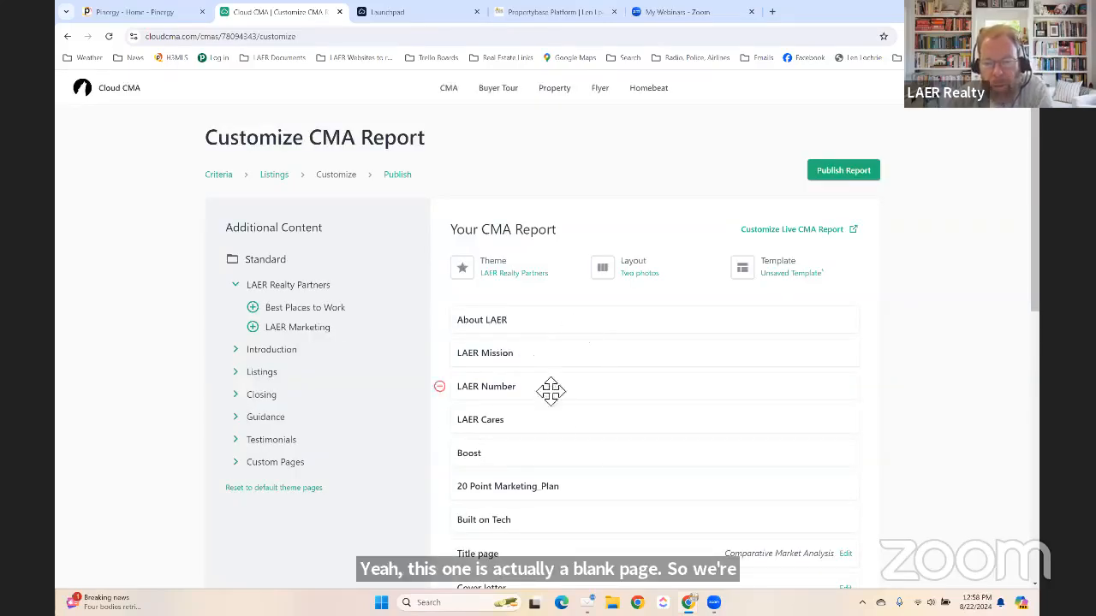
Drag Title page to the top of the report and Cover letter directly below it.
scroll(558, 419, down, 2)
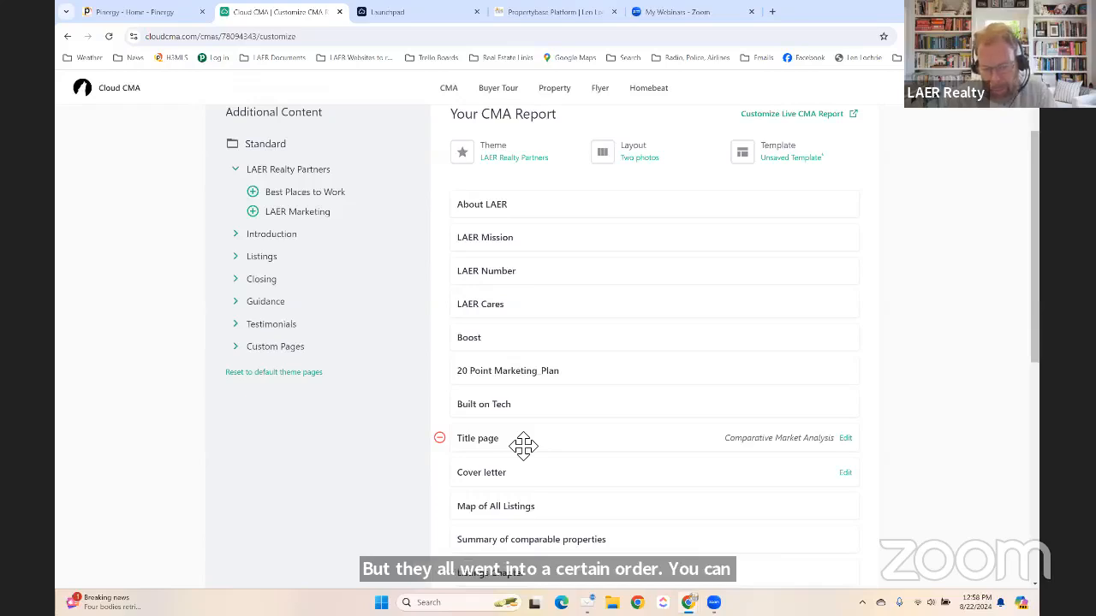
drag(523, 445, 522, 214)
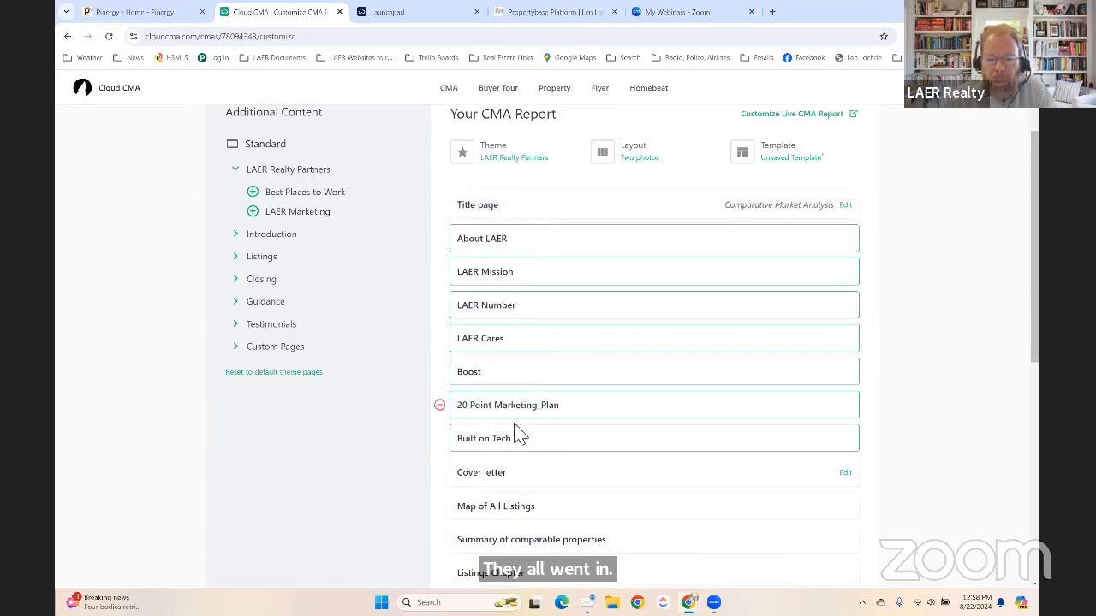
drag(503, 469, 558, 241)
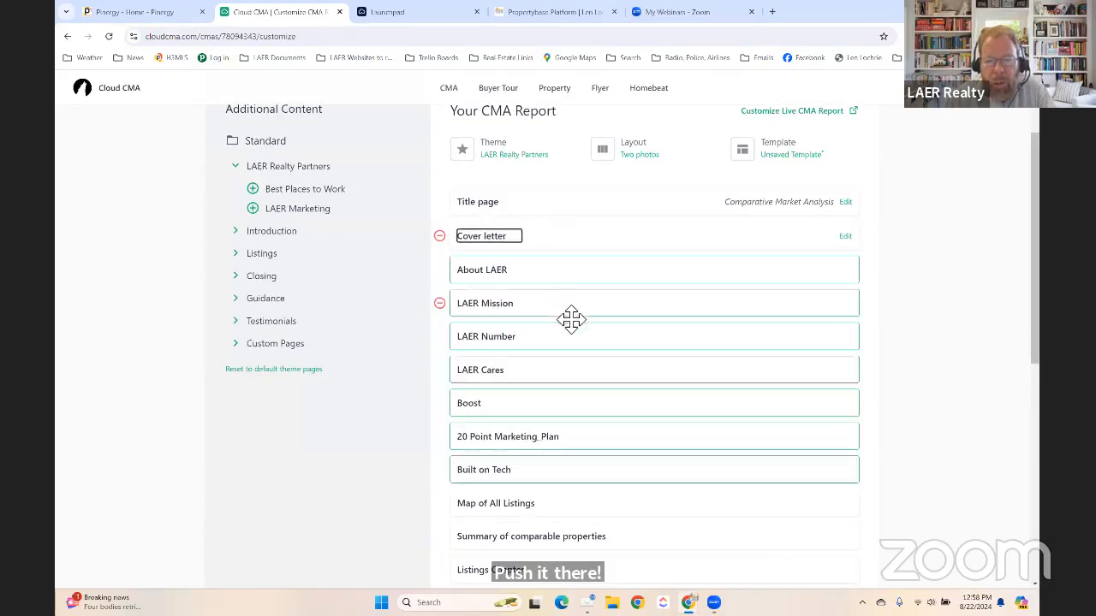
Preview the About LAER and LAER Mission pages, closing each preview.
click(518, 278)
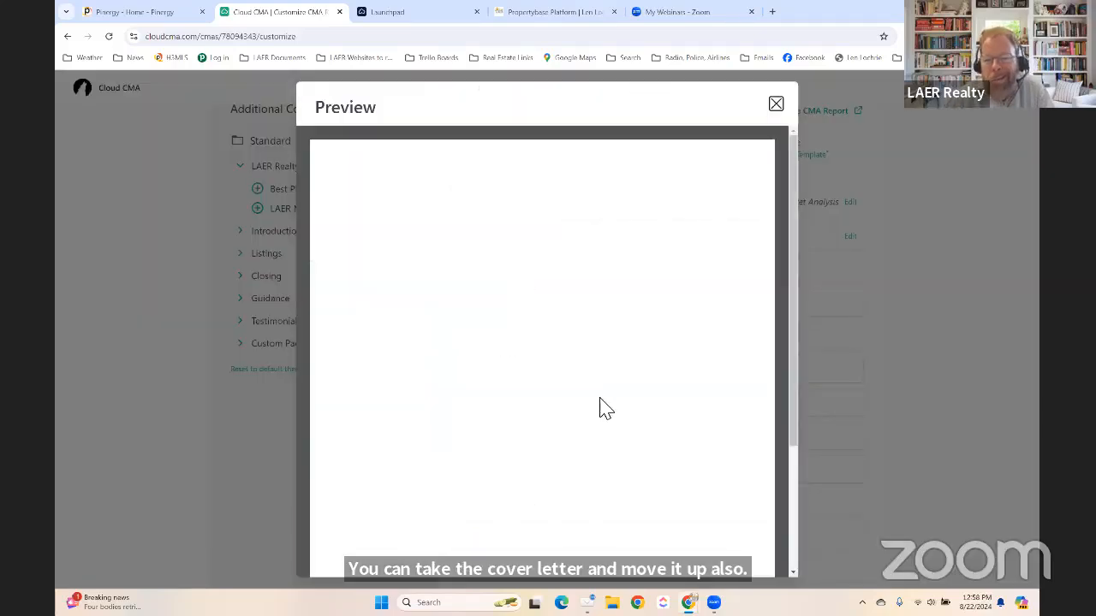
scroll(606, 413, down, 2)
scroll(606, 412, up, 2)
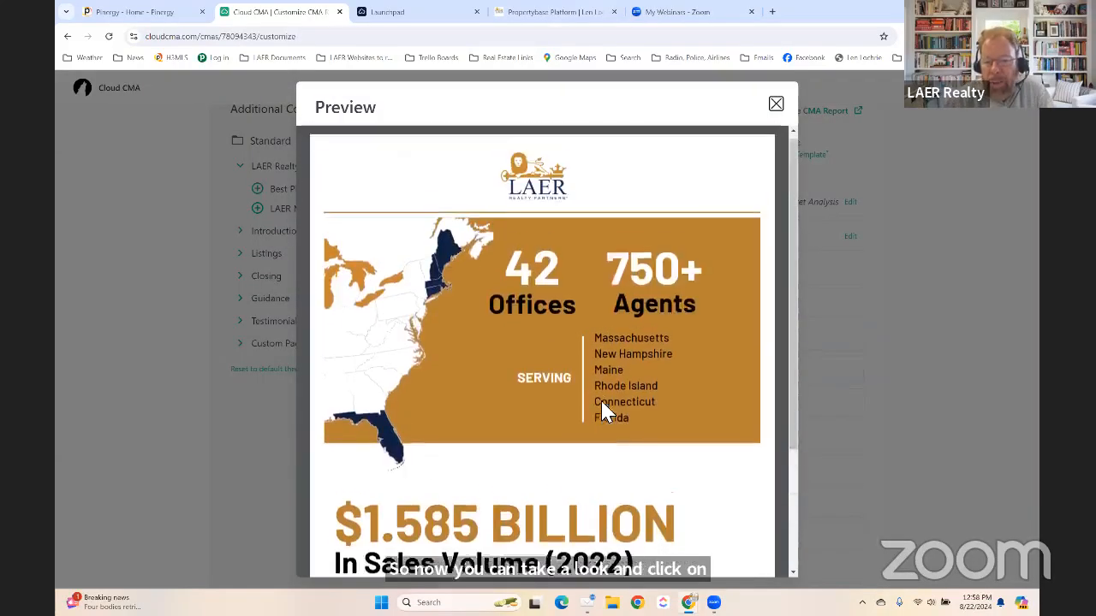
scroll(607, 412, down, 2)
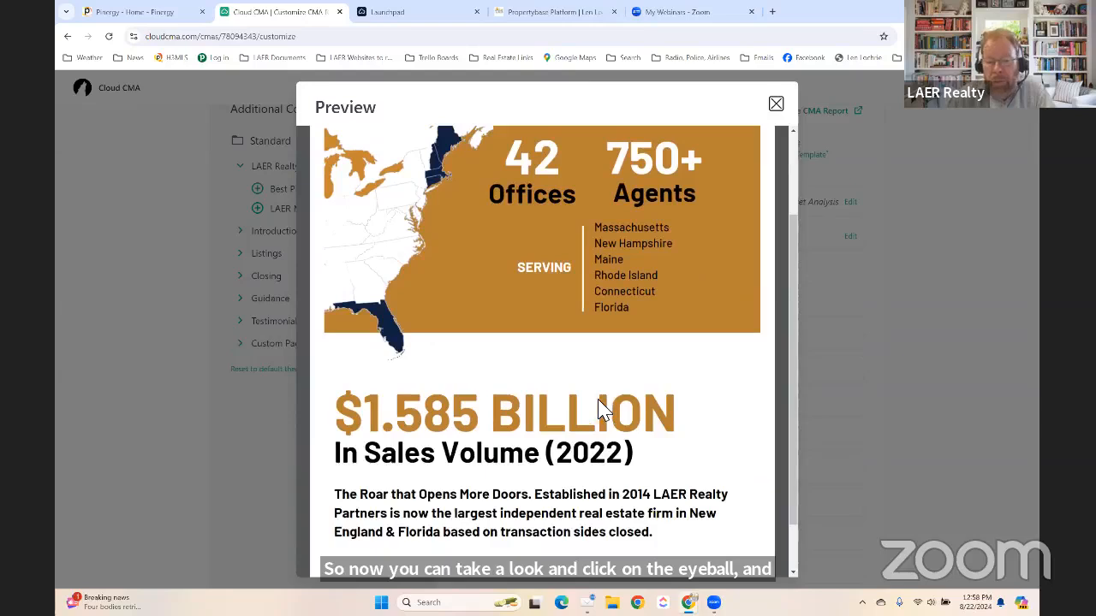
scroll(604, 411, up, 1)
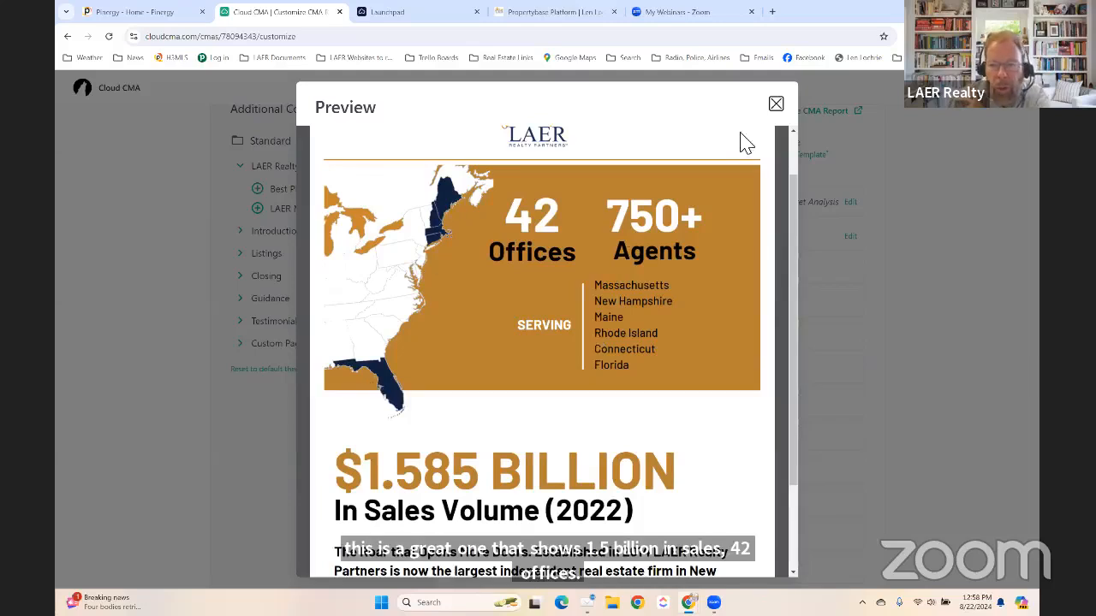
click(776, 105)
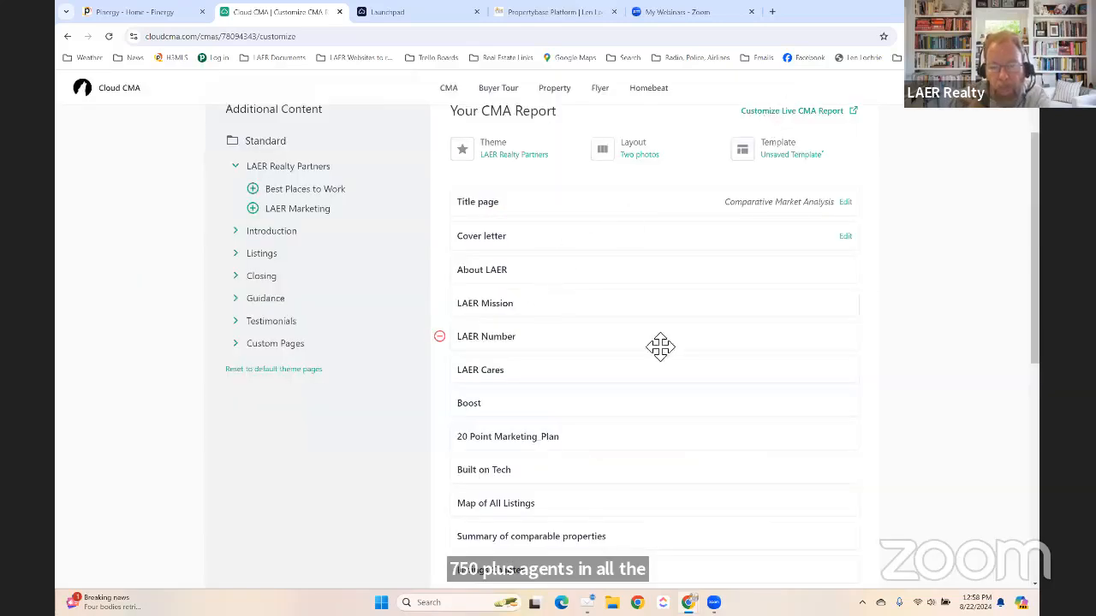
click(522, 306)
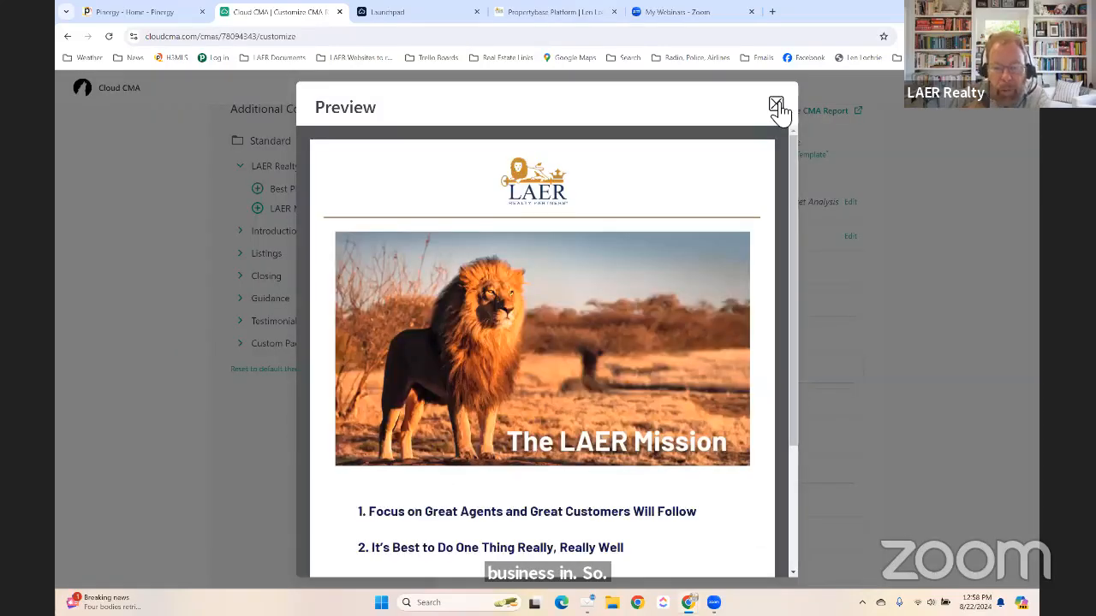
scroll(648, 337, down, 2)
scroll(671, 265, up, 2)
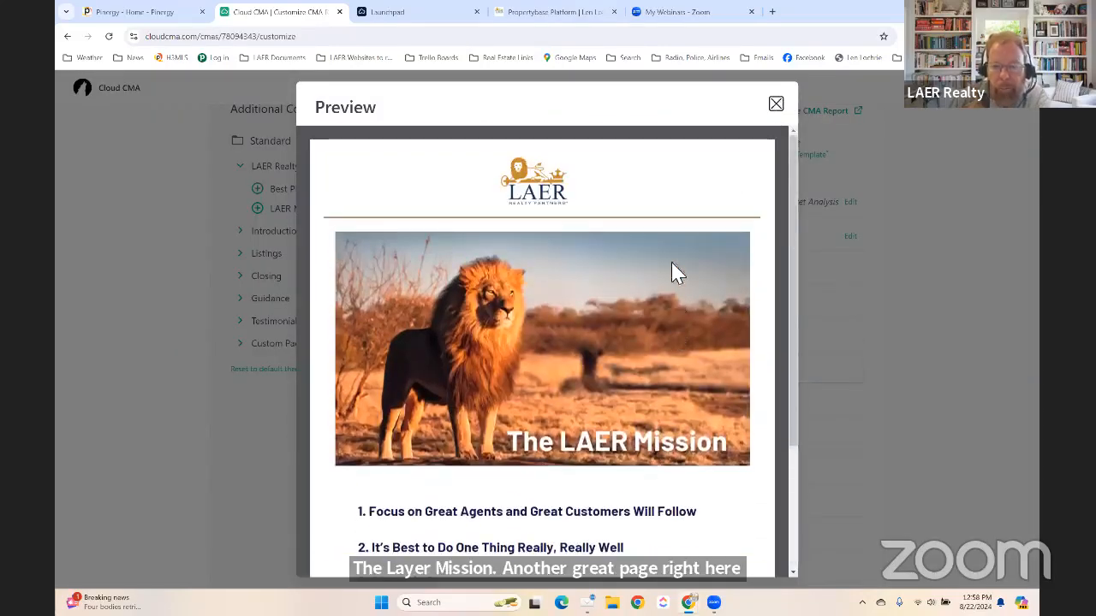
click(776, 105)
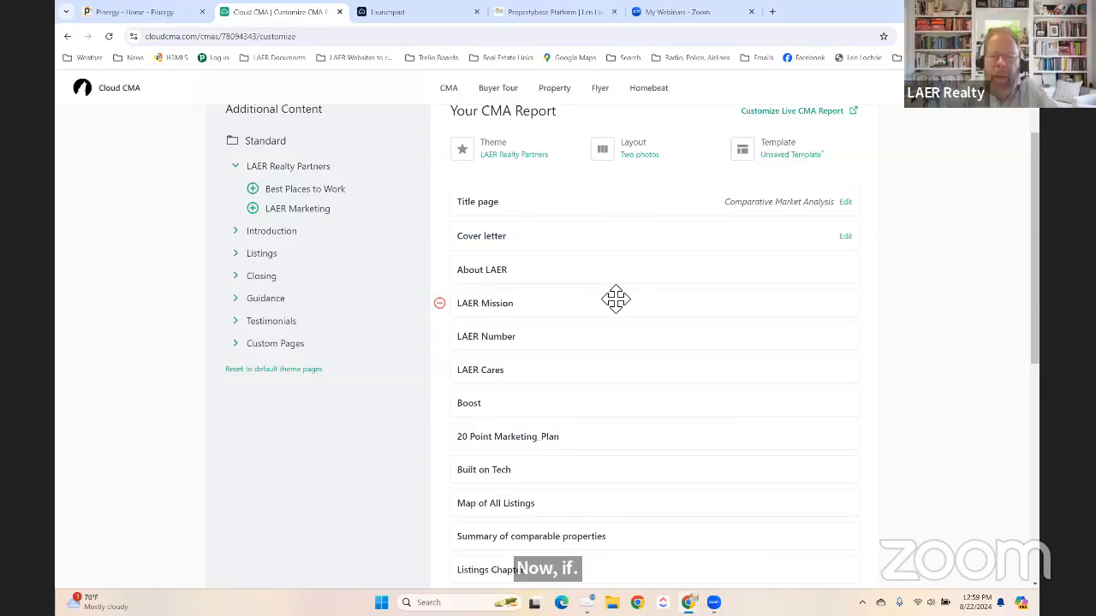
Browse the theme list and apply the LAER Realty Partners theme with Choose Theme.
click(531, 158)
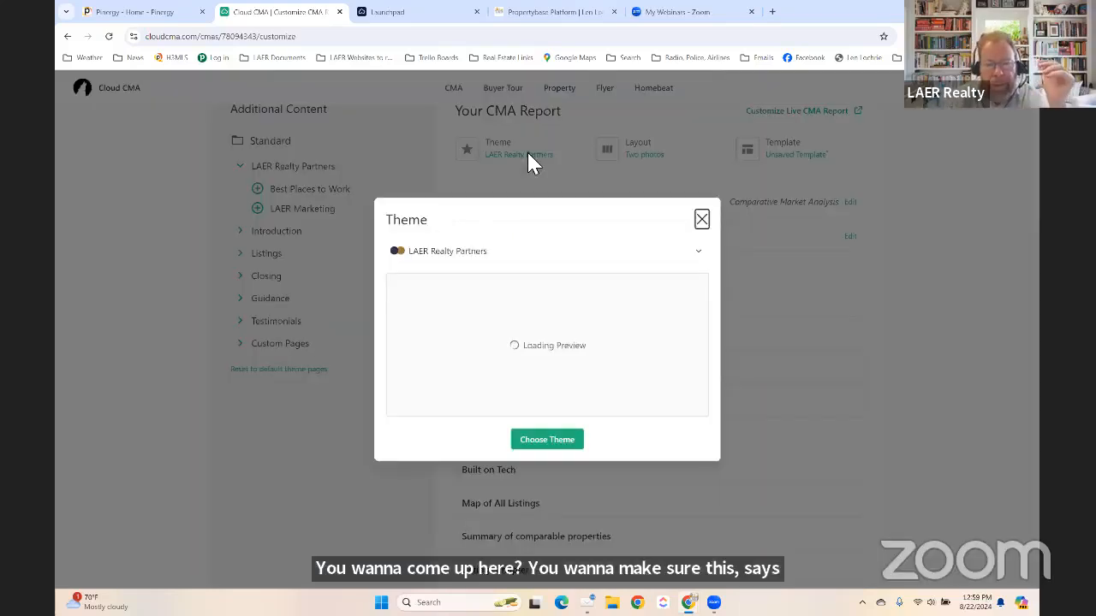
click(516, 255)
scroll(481, 351, down, 2)
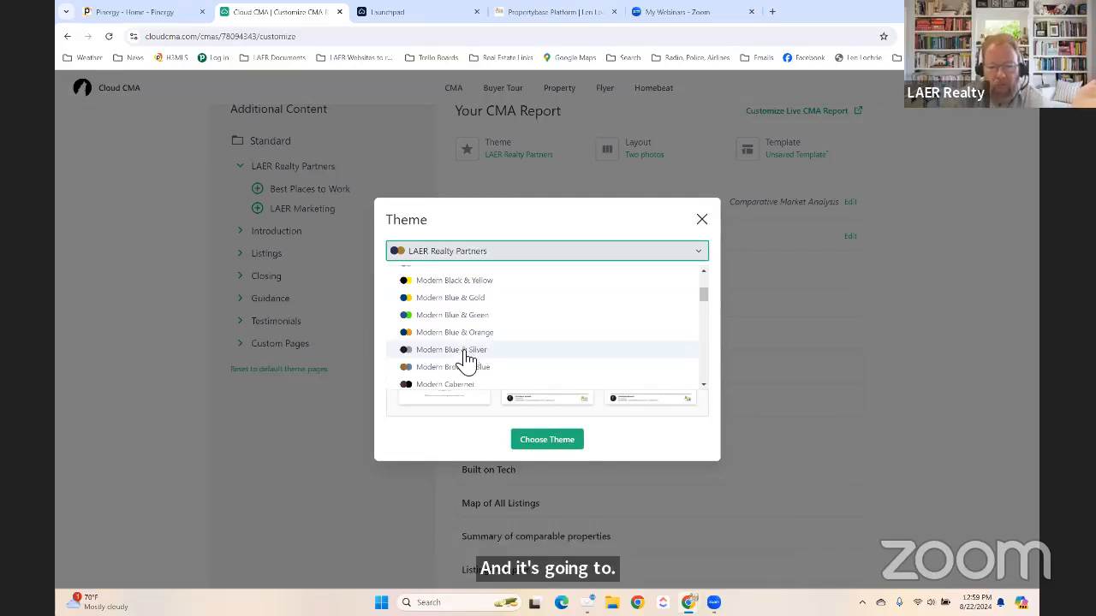
scroll(462, 355, down, 6)
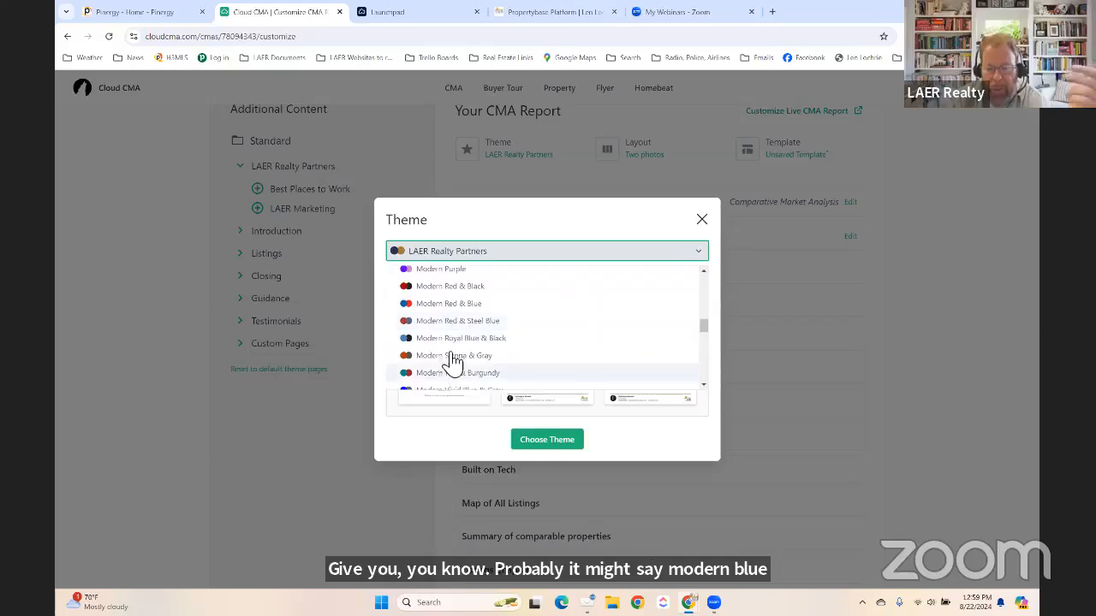
scroll(445, 342, down, 2)
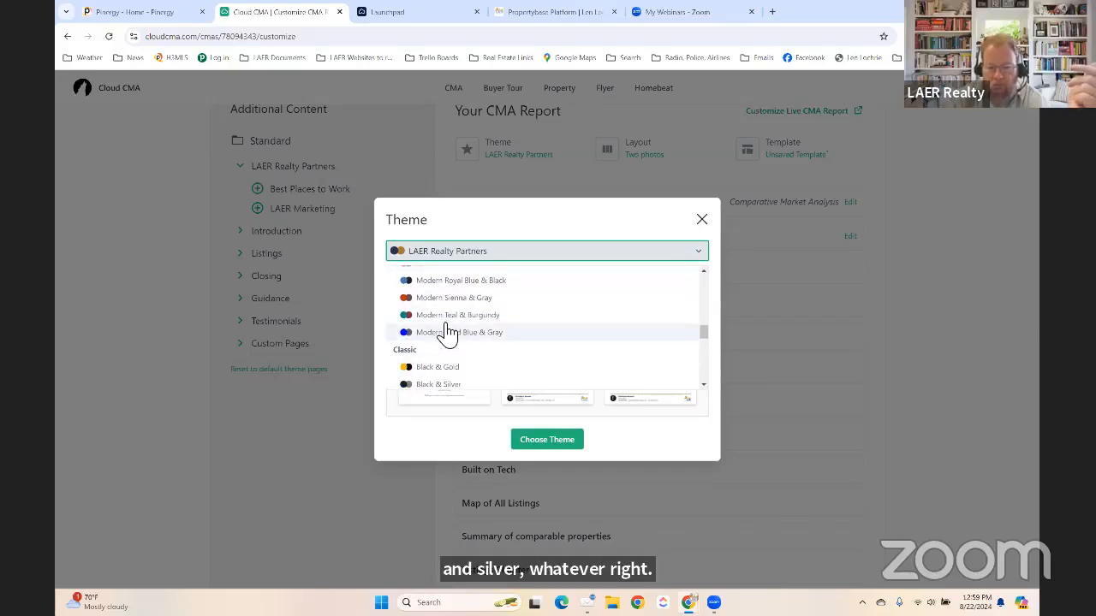
scroll(445, 334, down, 2)
scroll(445, 334, up, 5)
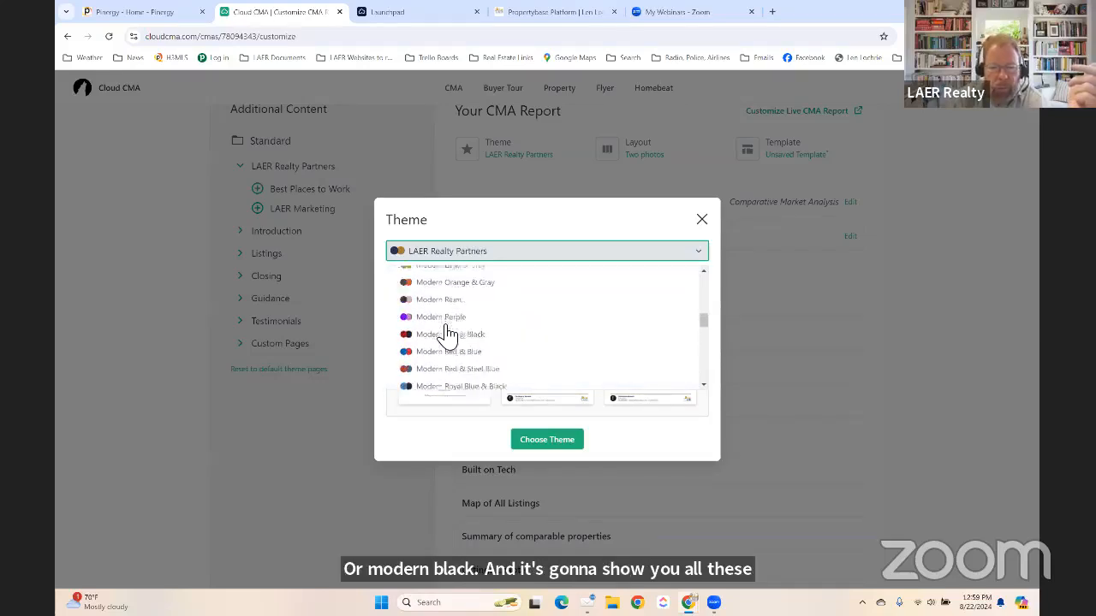
scroll(428, 336, up, 10)
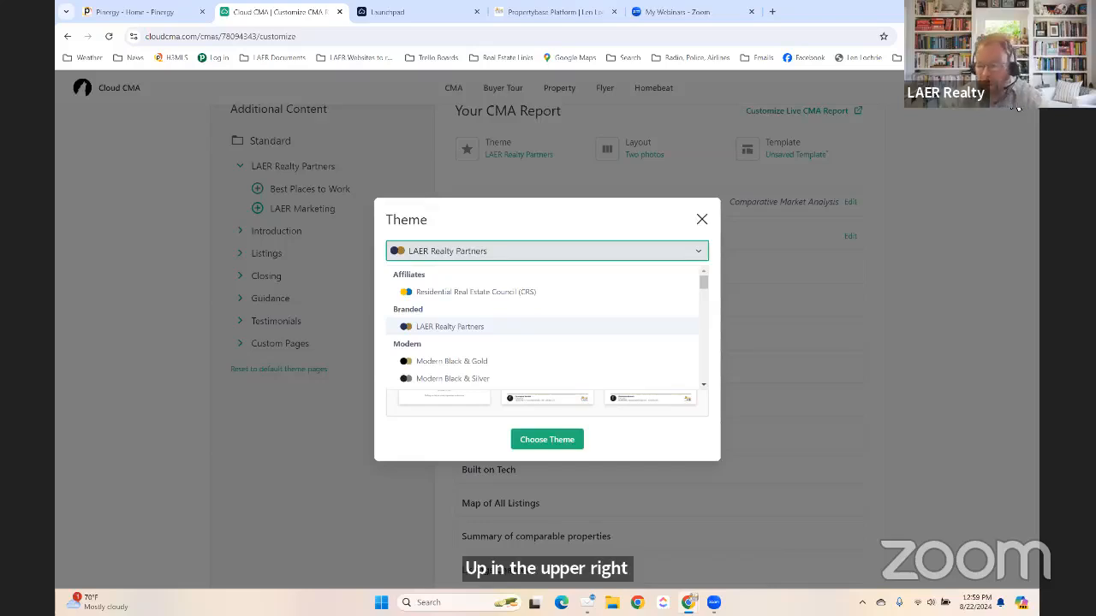
click(434, 327)
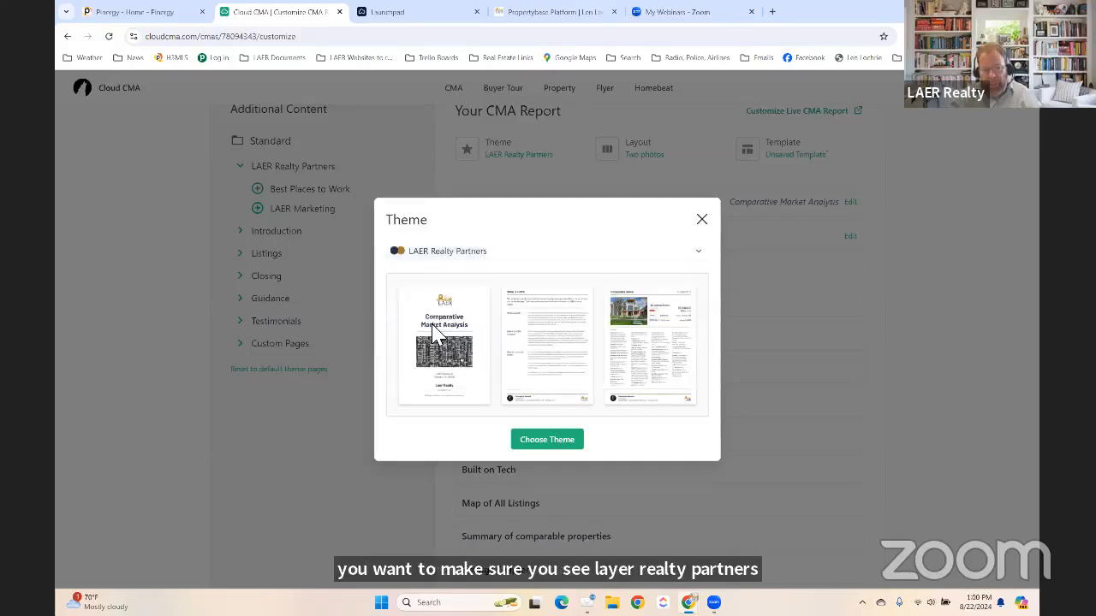
click(556, 447)
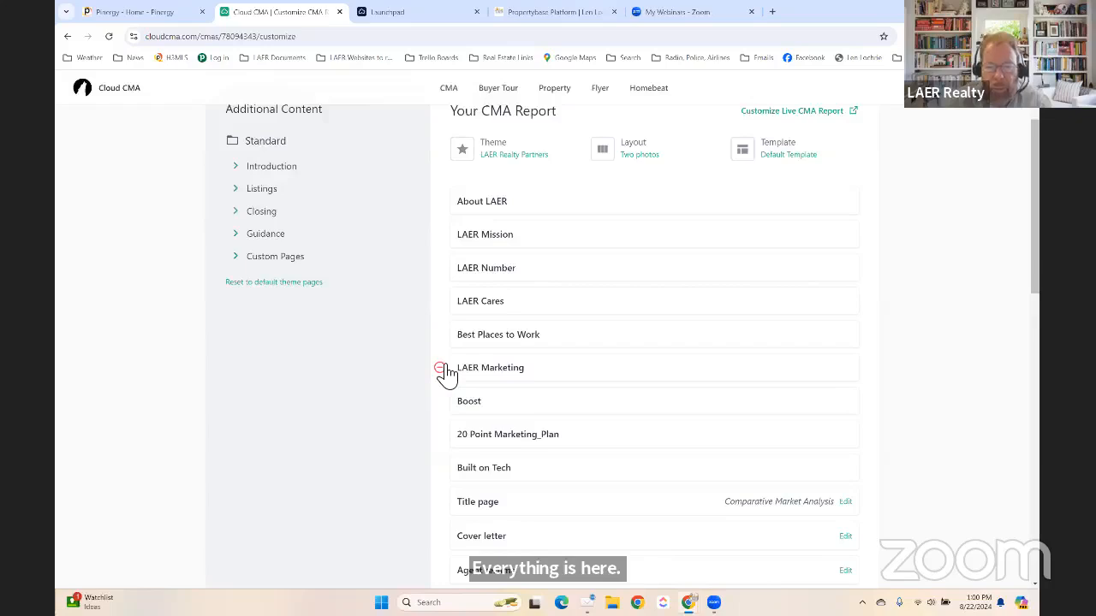
Remove Best Places to Work and LAER Marketing, and move Title page to the report's start.
click(440, 334)
click(440, 335)
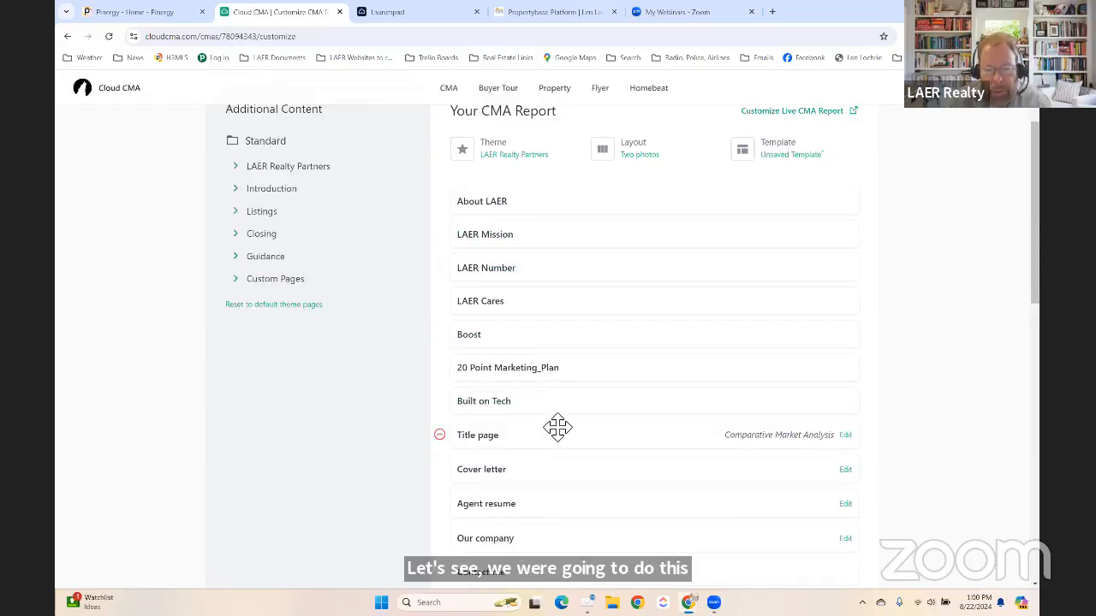
scroll(531, 319, down, 2)
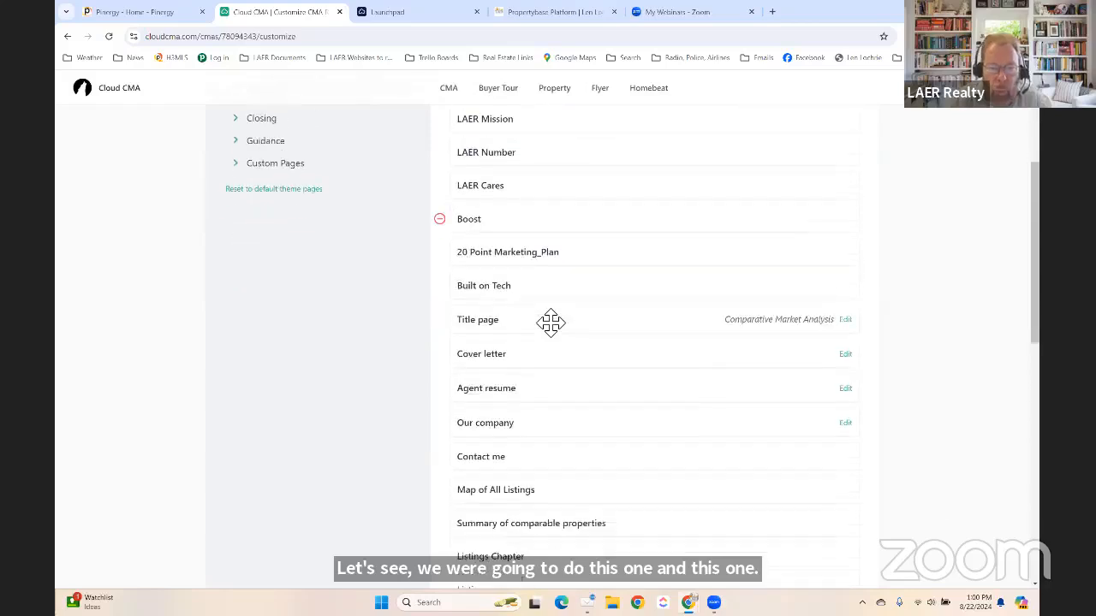
scroll(548, 283, up, 4)
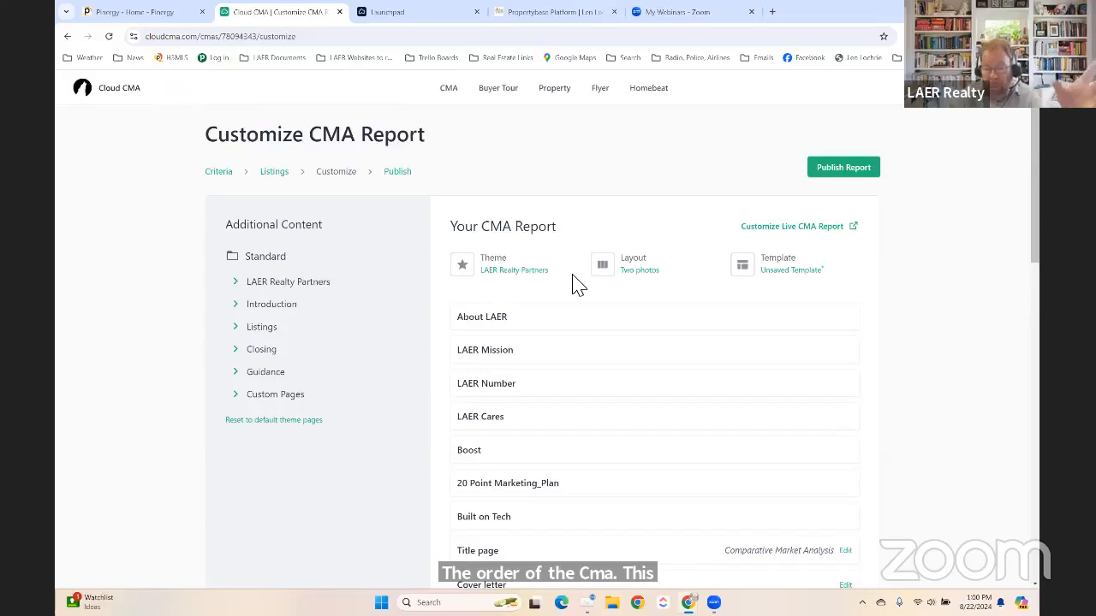
scroll(531, 282, down, 3)
scroll(505, 368, down, 1)
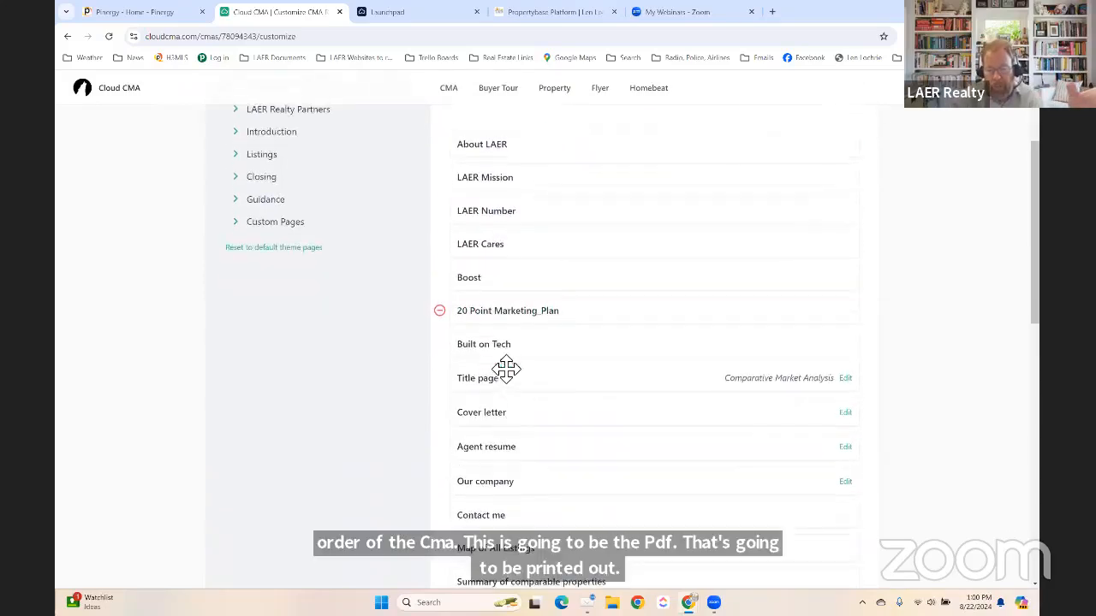
scroll(506, 368, down, 1)
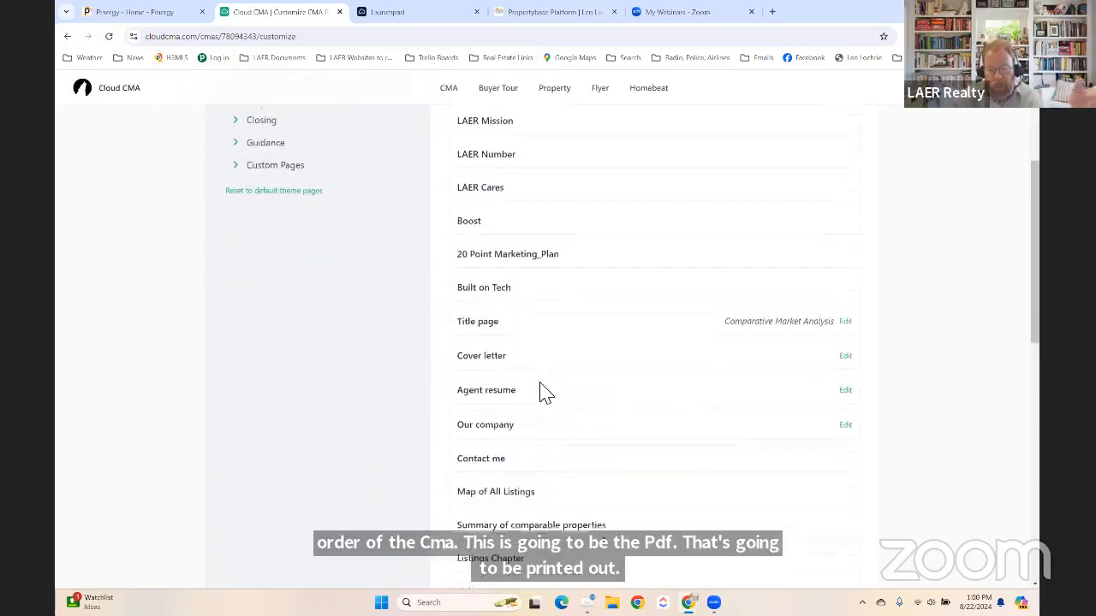
drag(578, 326, 580, 276)
click(585, 349)
Remove Agent resume and Our company, and place Cover letter right after Title page.
scroll(587, 381, down, 3)
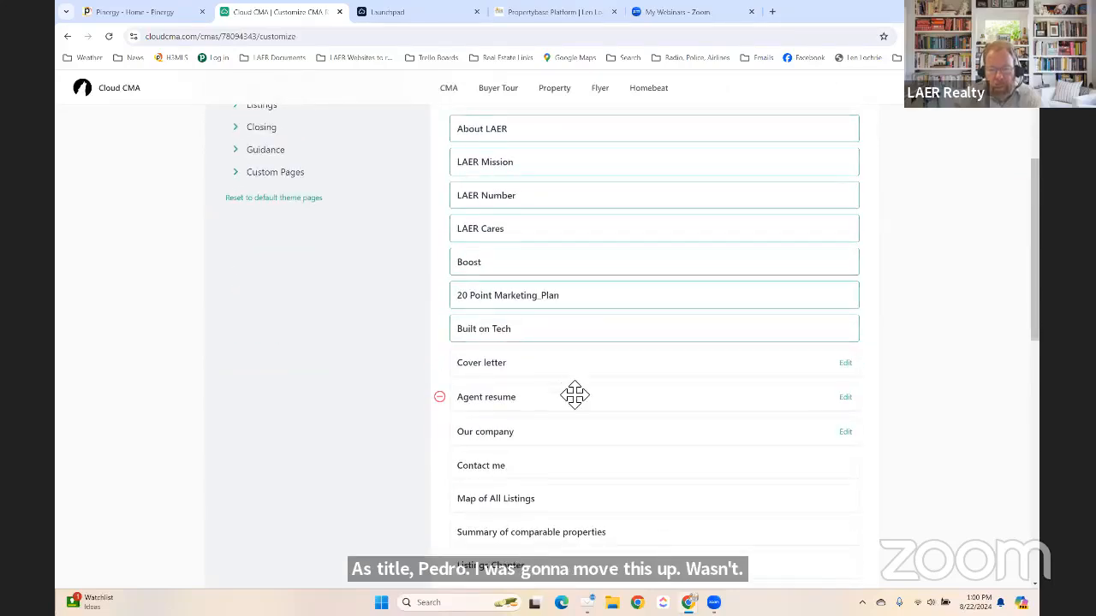
click(440, 398)
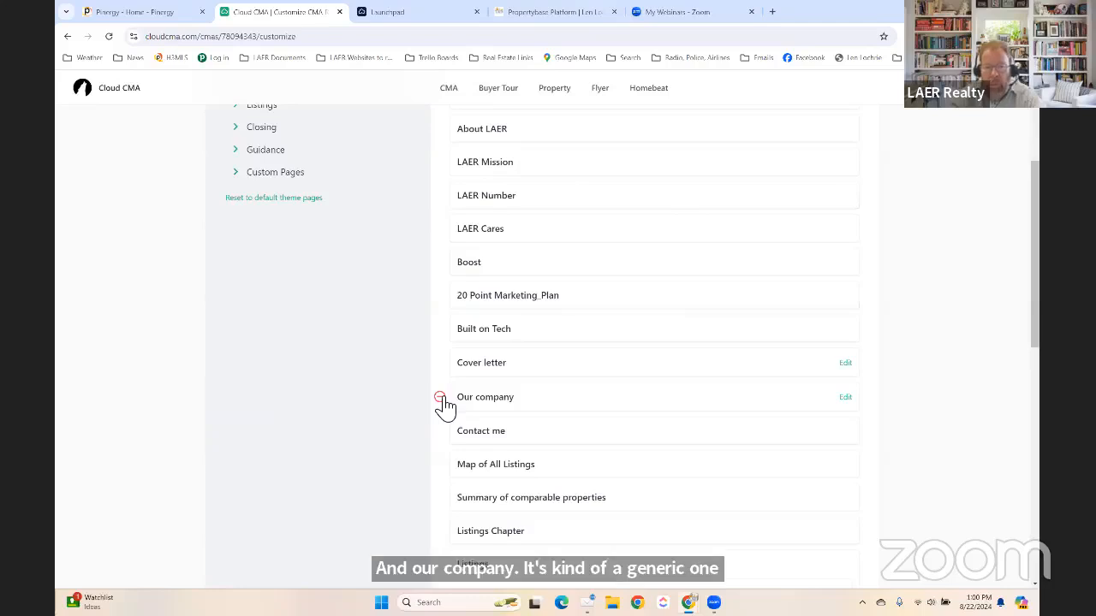
click(440, 398)
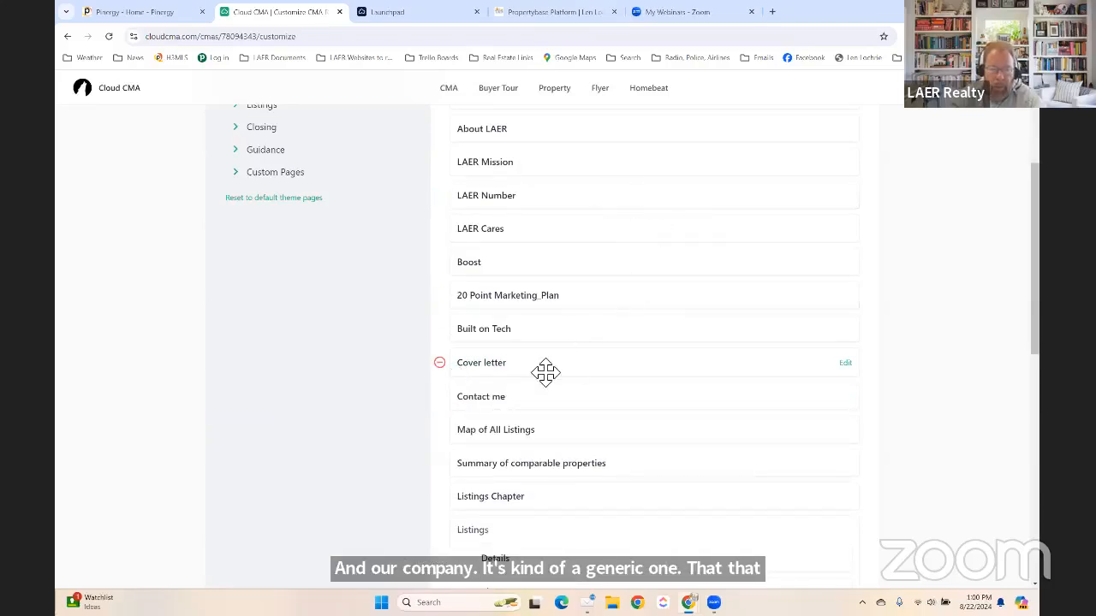
mouse_move(545, 372)
mouse_down()
mouse_move(557, 191)
mouse_move(547, 160)
mouse_move(553, 372)
mouse_up()
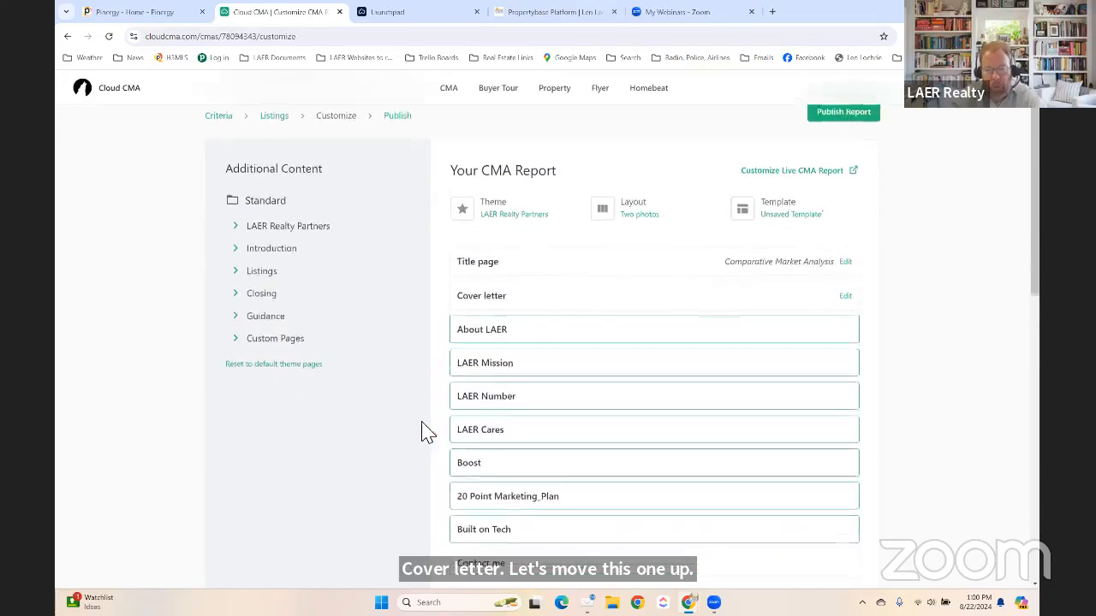
Add the What is a CMA? page from the Introduction group after Built on Tech.
scroll(374, 421, down, 3)
scroll(454, 391, up, 1)
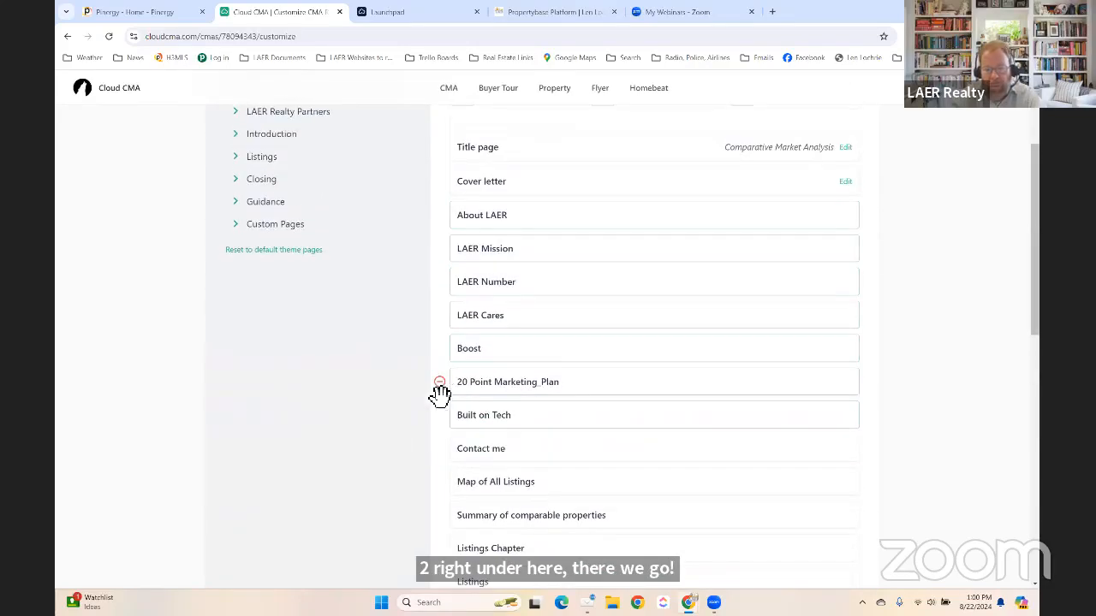
scroll(436, 389, down, 2)
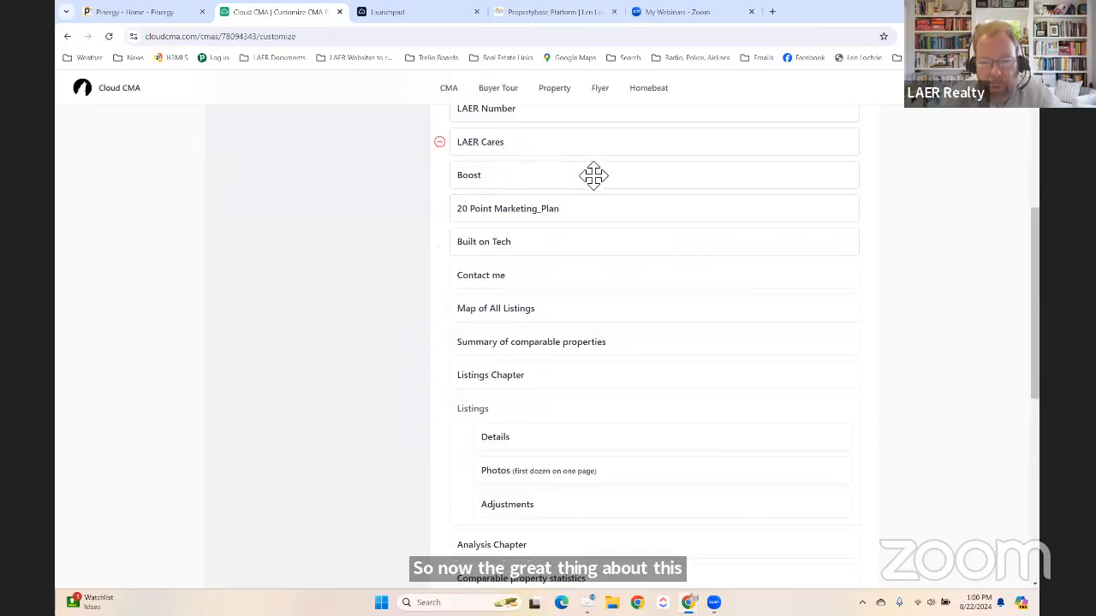
scroll(582, 225, down, 1)
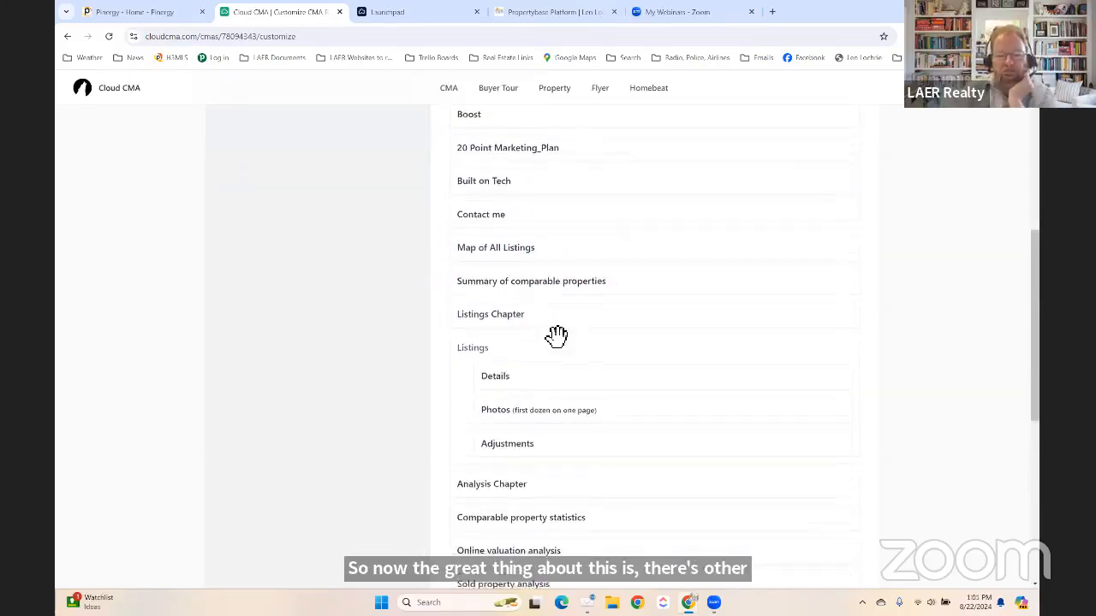
scroll(557, 333, down, 1)
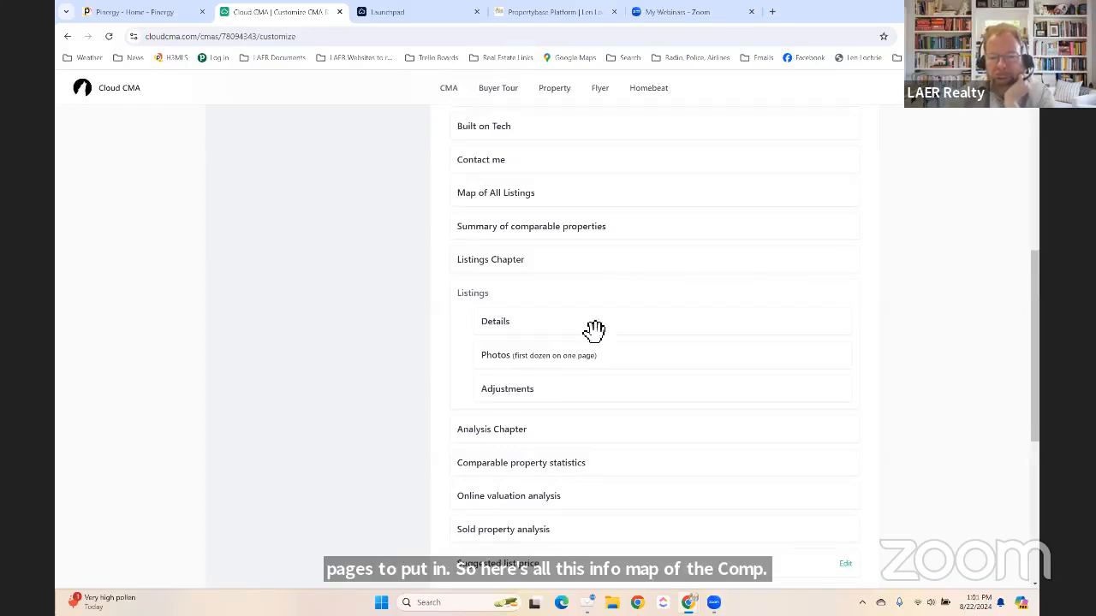
scroll(397, 283, up, 5)
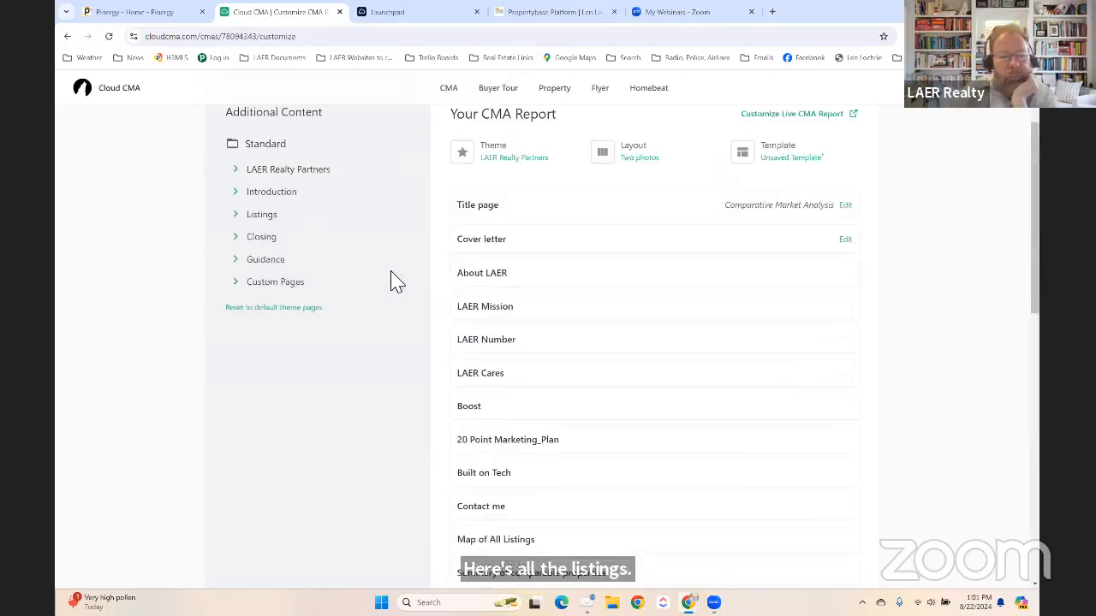
click(241, 197)
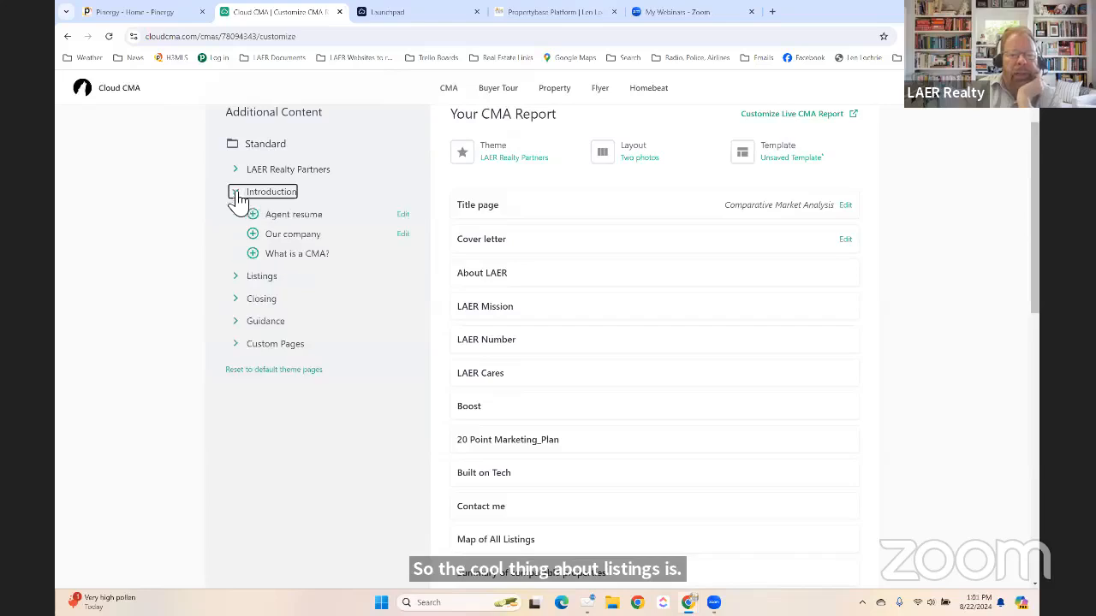
click(252, 254)
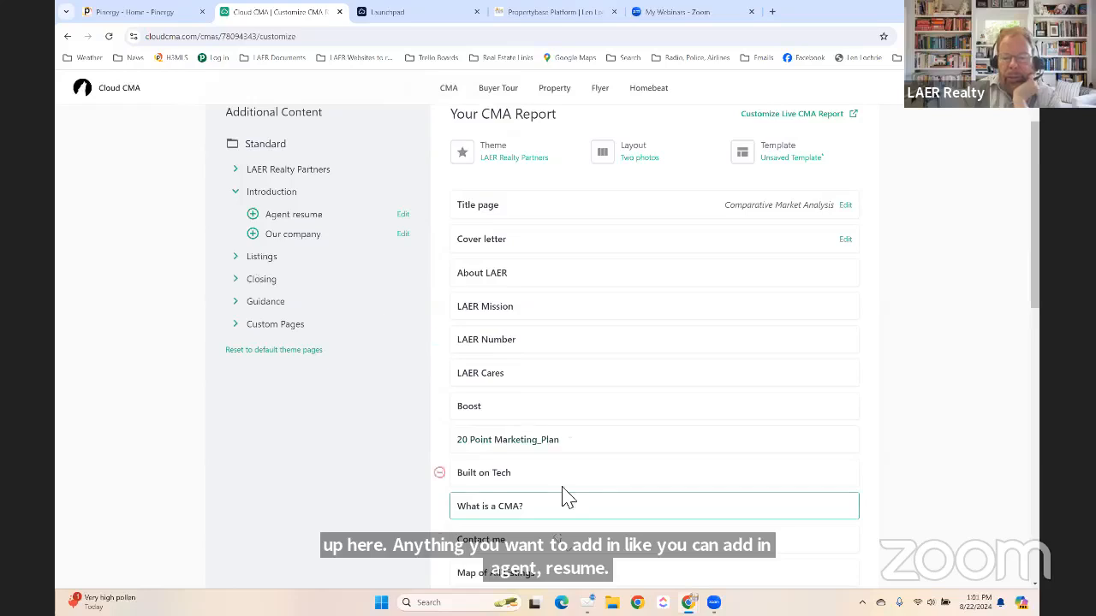
Expand the Listings group and browse its extra pages.
click(239, 261)
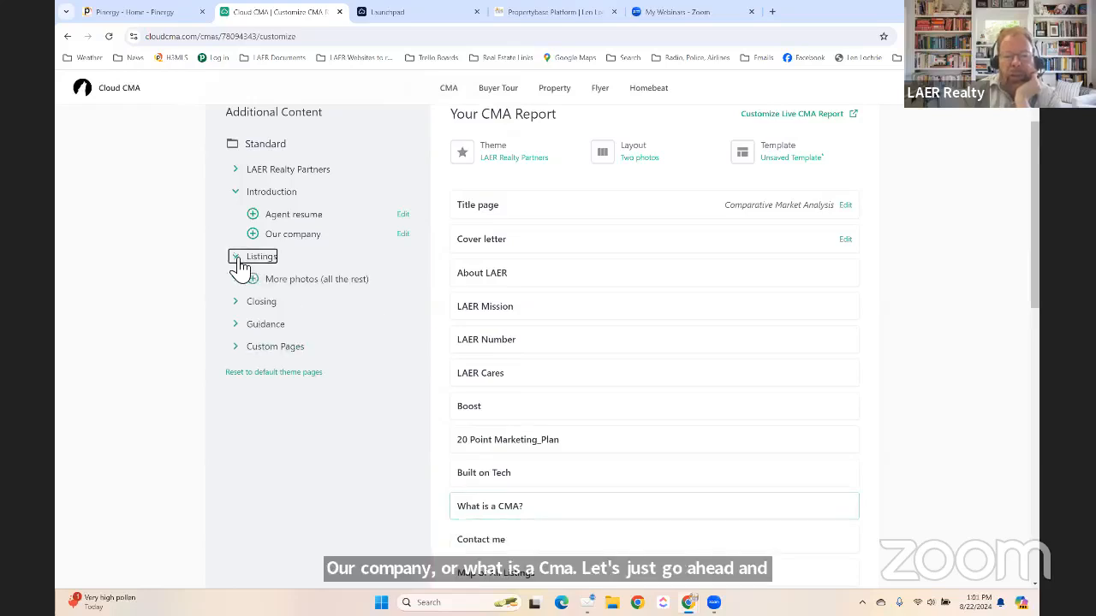
scroll(587, 396, down, 2)
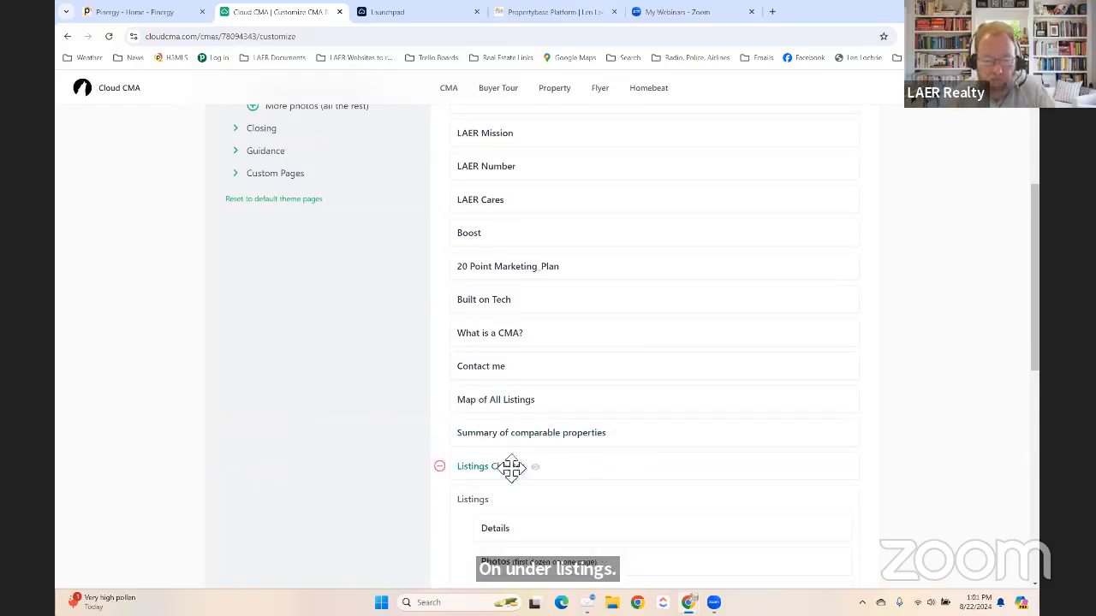
scroll(530, 454, down, 2)
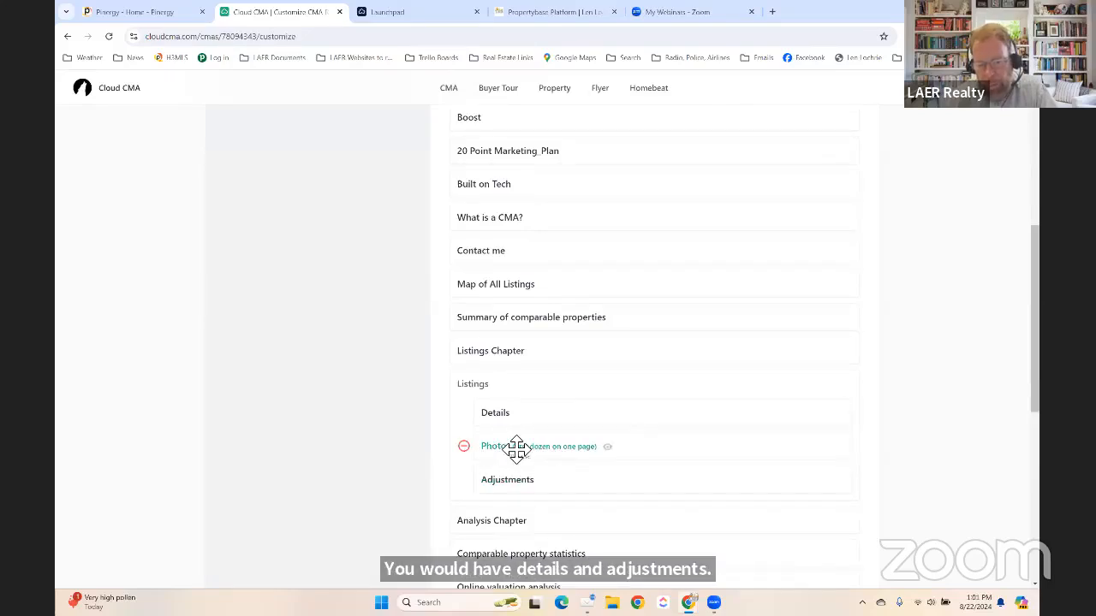
scroll(517, 446, up, 5)
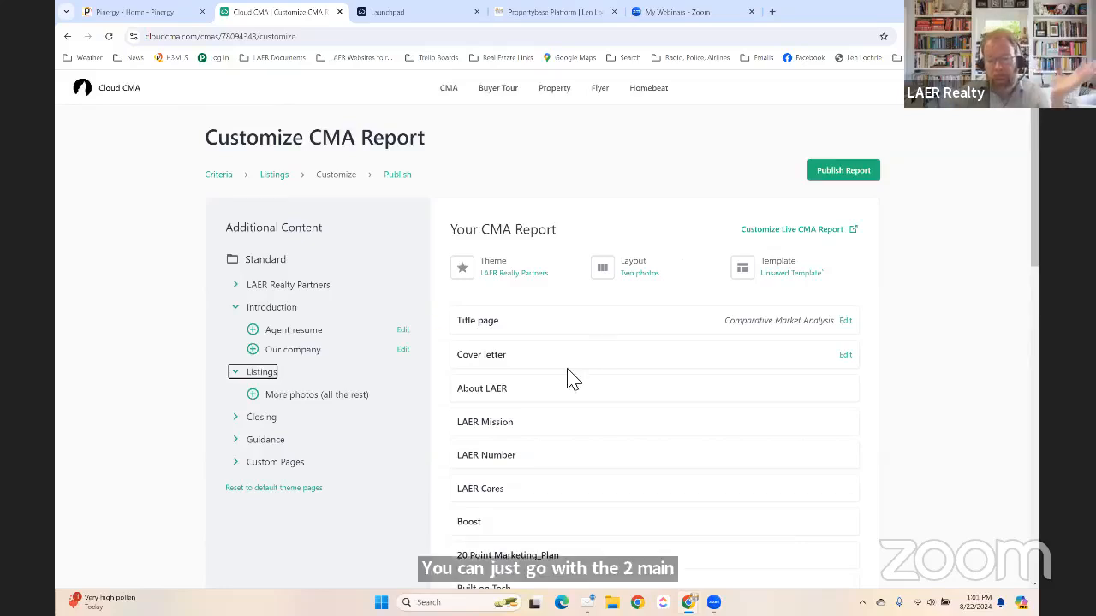
scroll(568, 377, down, 3)
scroll(522, 484, down, 1)
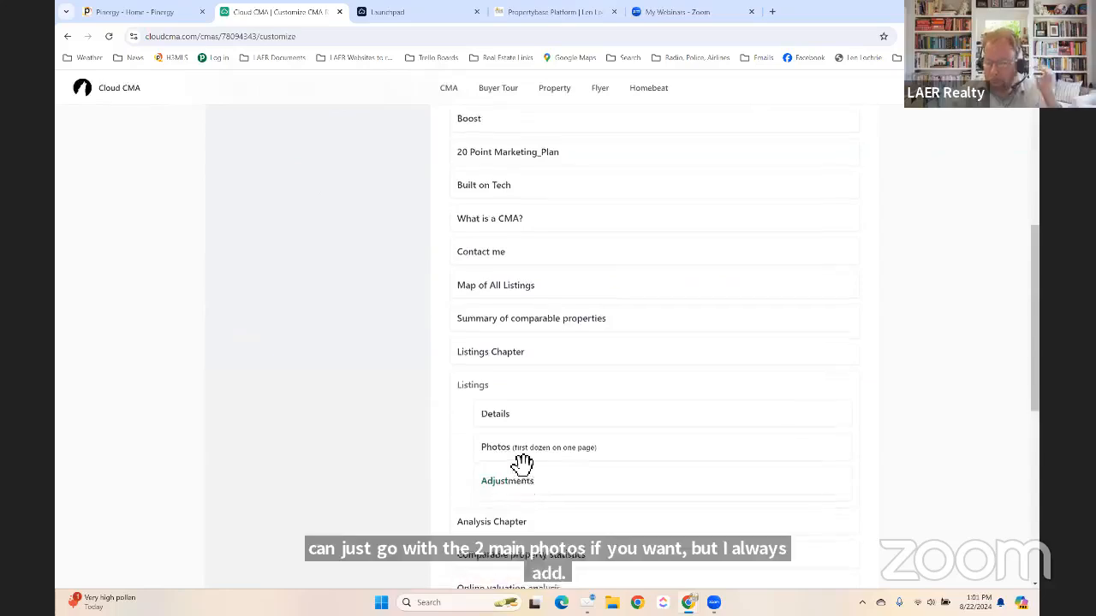
scroll(467, 394, up, 4)
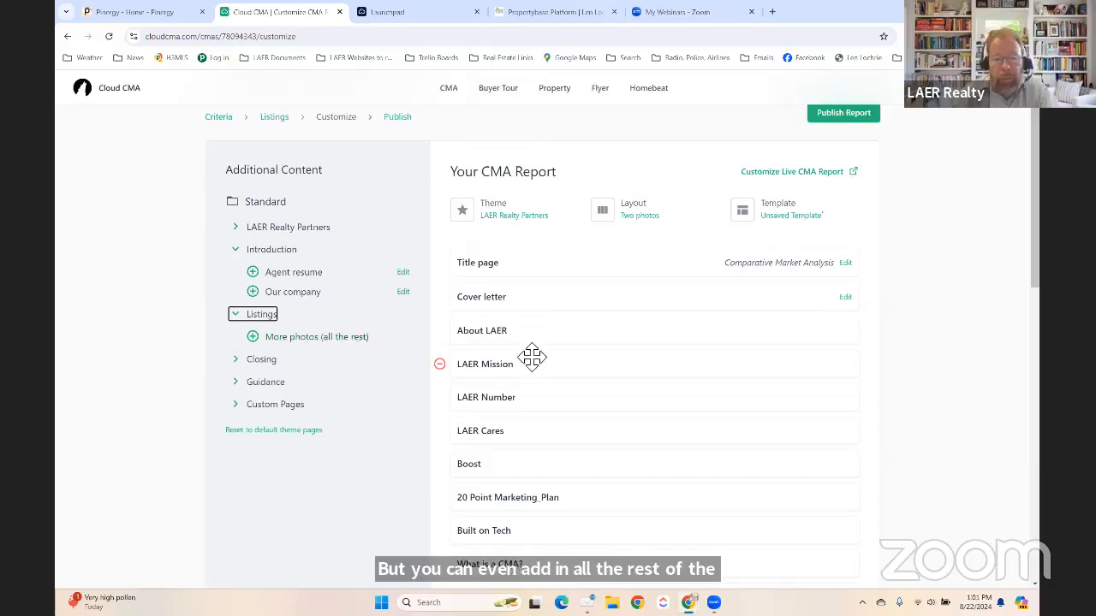
Add Closing pages: First impressions, Intelligent pricing, Staging, Moving checklist and Features that sell.
click(250, 361)
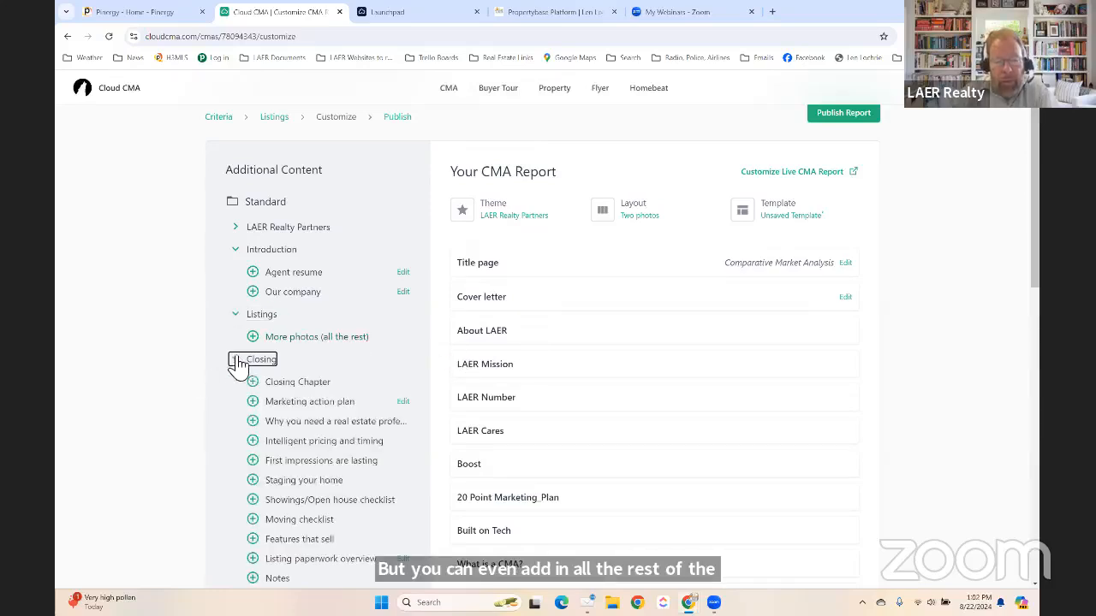
scroll(313, 335, down, 3)
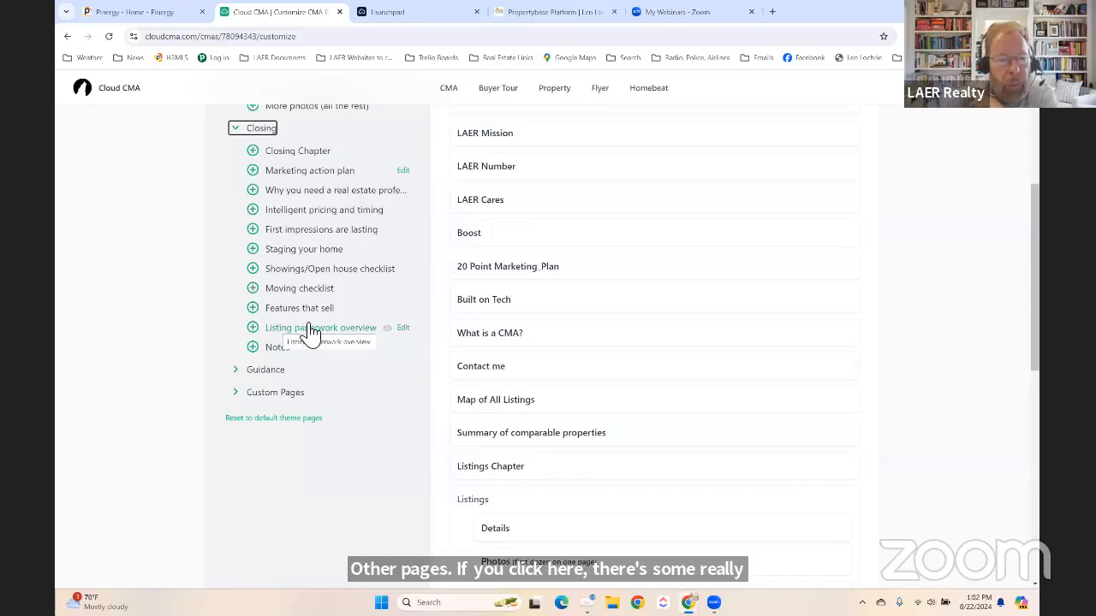
click(253, 230)
click(254, 211)
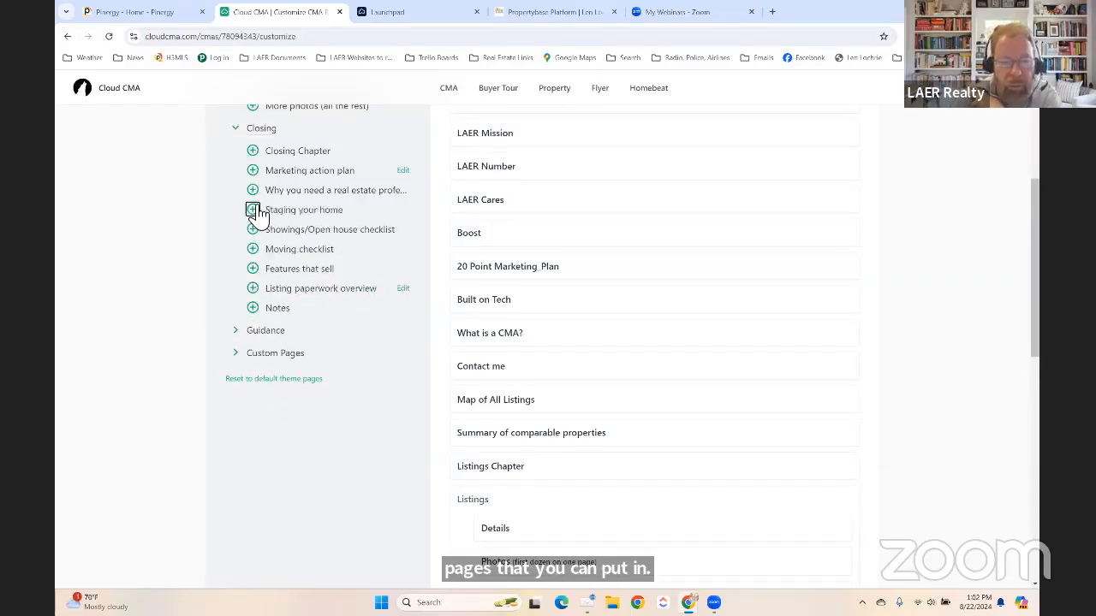
click(253, 210)
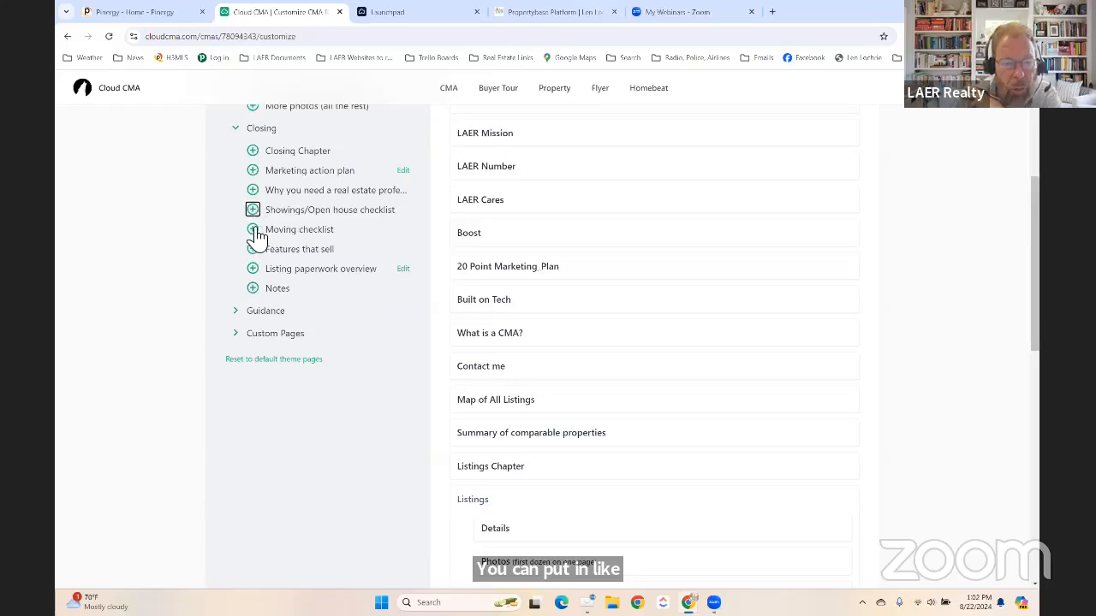
click(253, 230)
click(253, 231)
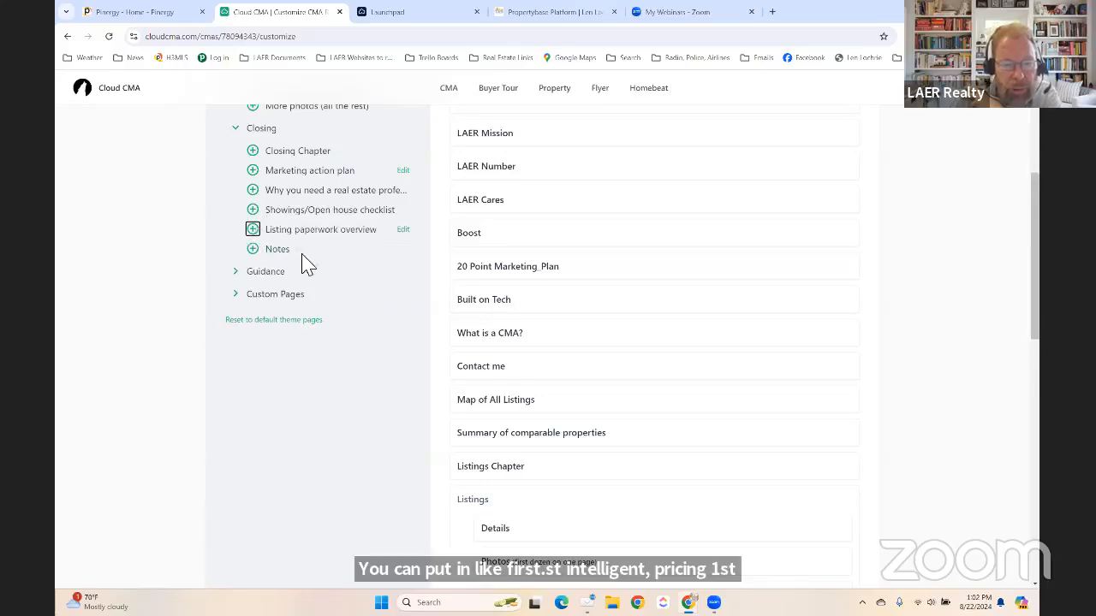
scroll(511, 334, down, 9)
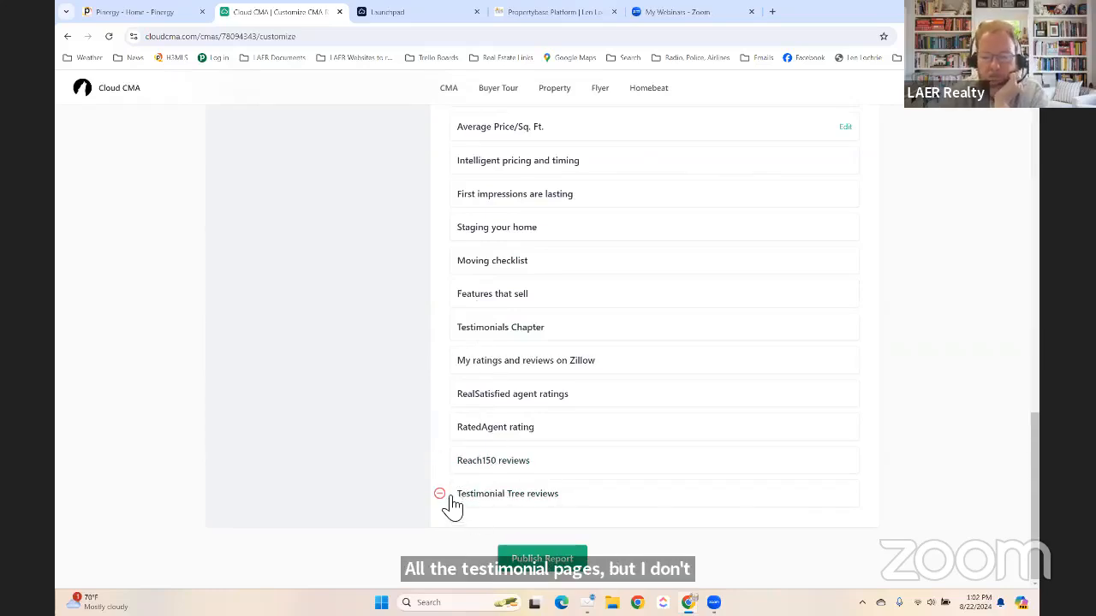
Remove the Testimonials Chapter and its five review pages, including Zillow and Reach150.
click(439, 495)
click(439, 494)
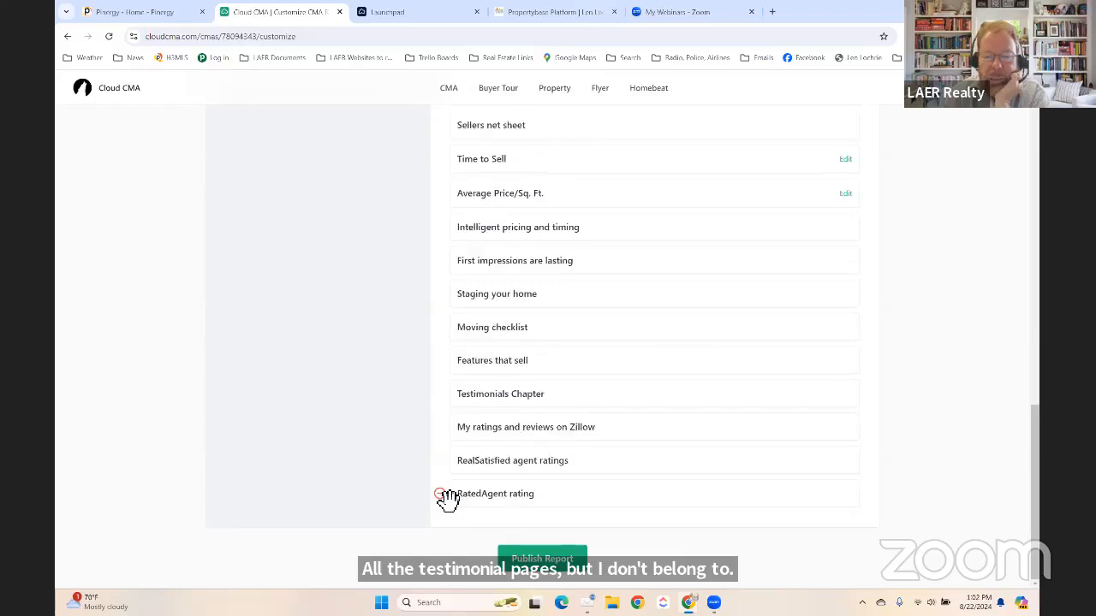
click(439, 495)
click(439, 494)
click(439, 495)
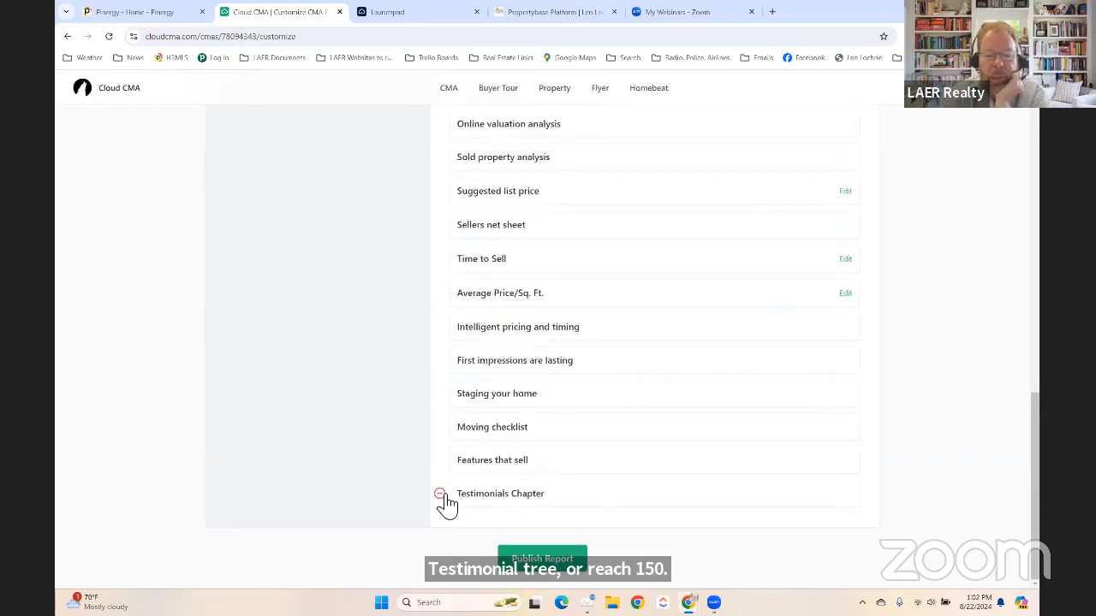
click(439, 495)
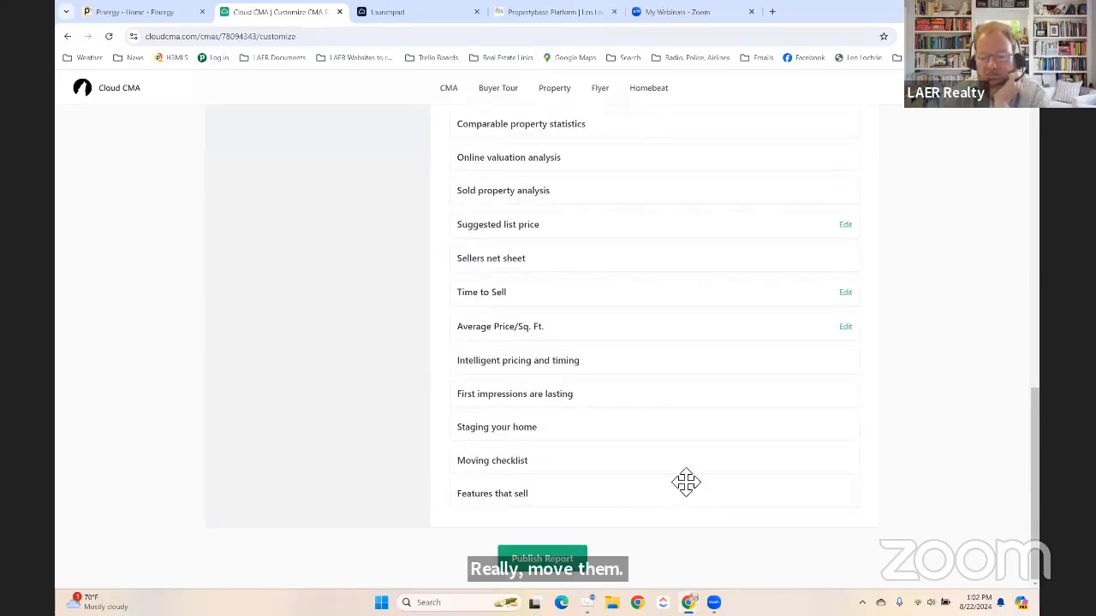
scroll(592, 460, up, 15)
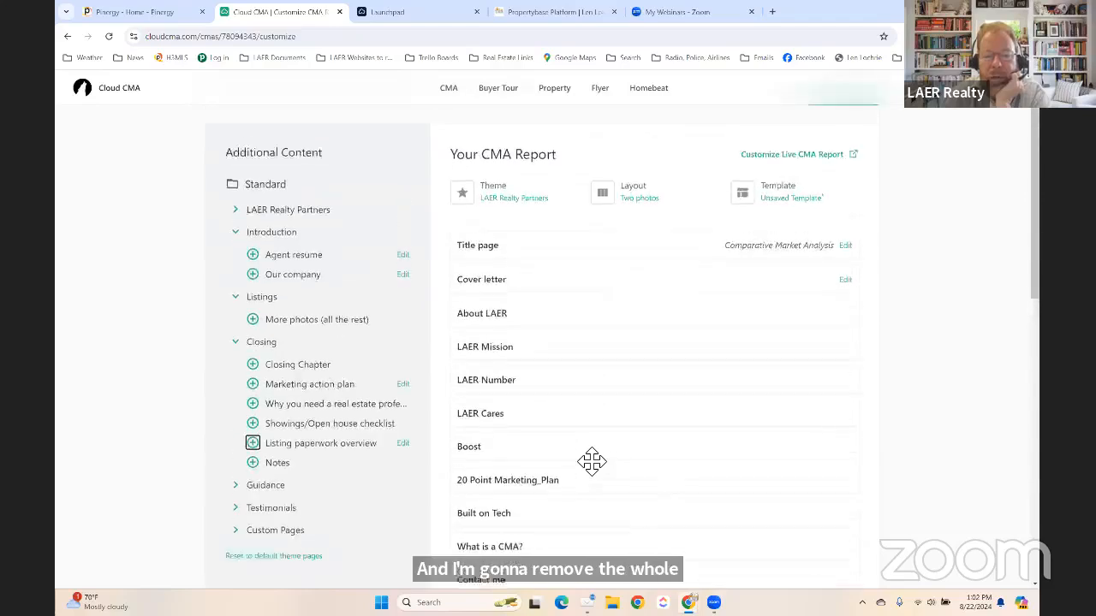
scroll(626, 418, down, 3)
scroll(625, 417, down, 10)
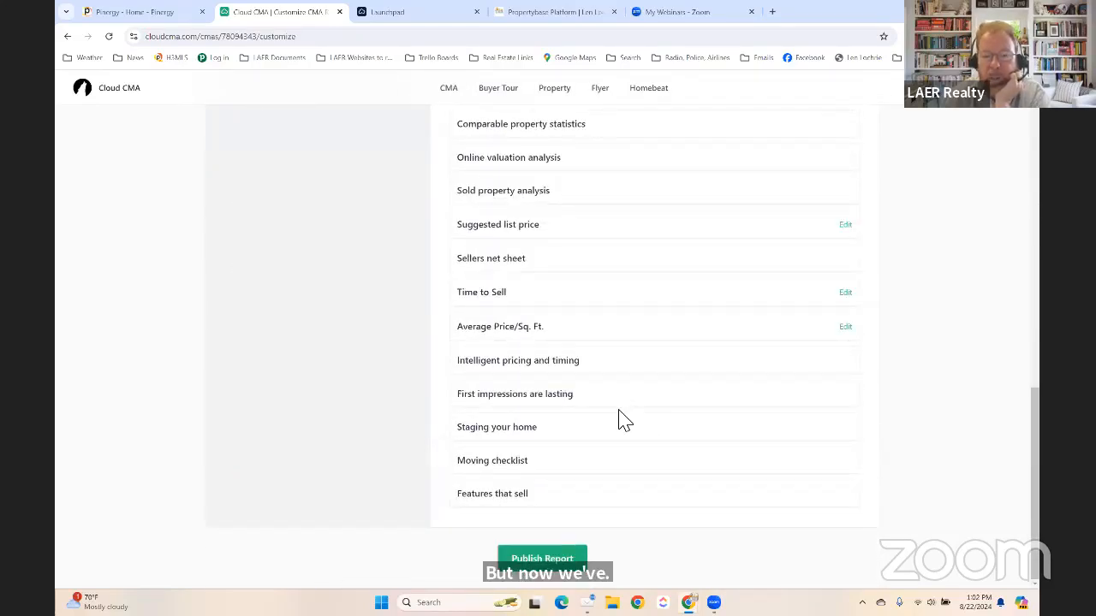
Publish the customized report and open it with View PDF.
click(542, 559)
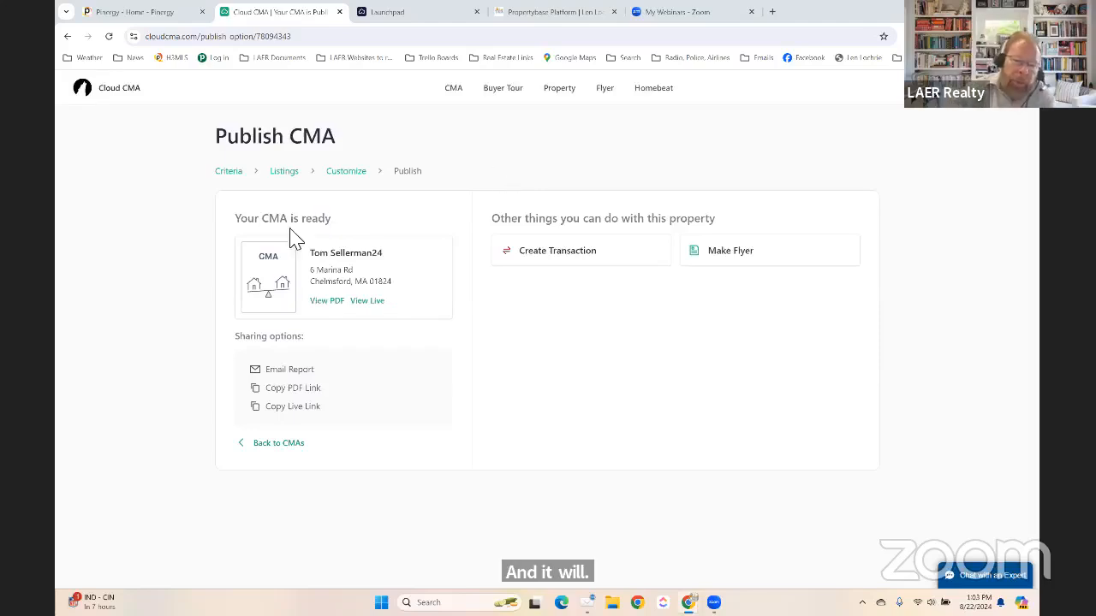
click(326, 301)
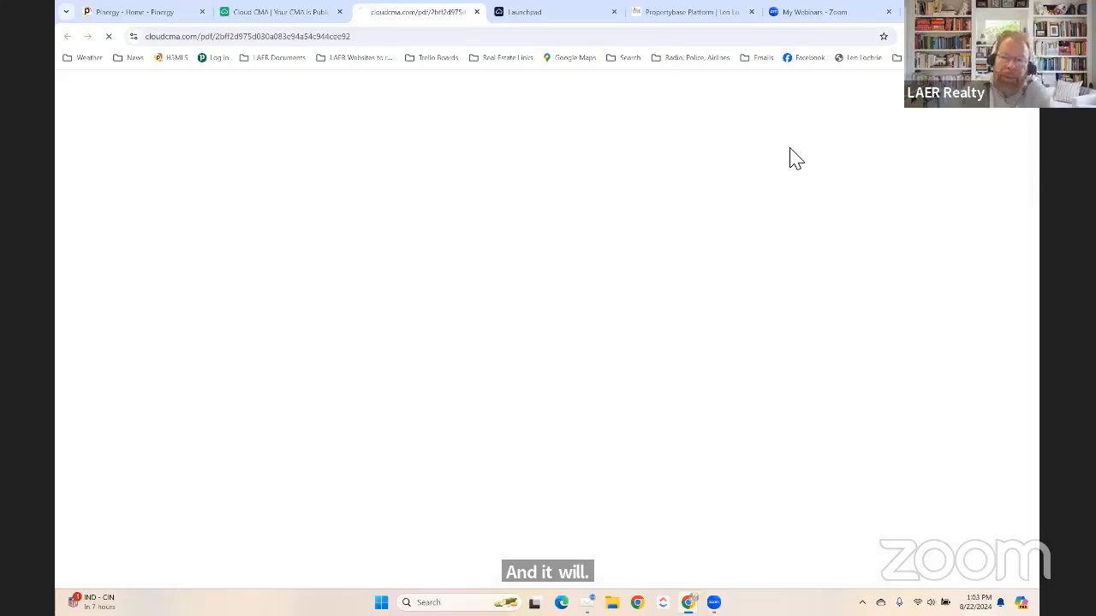
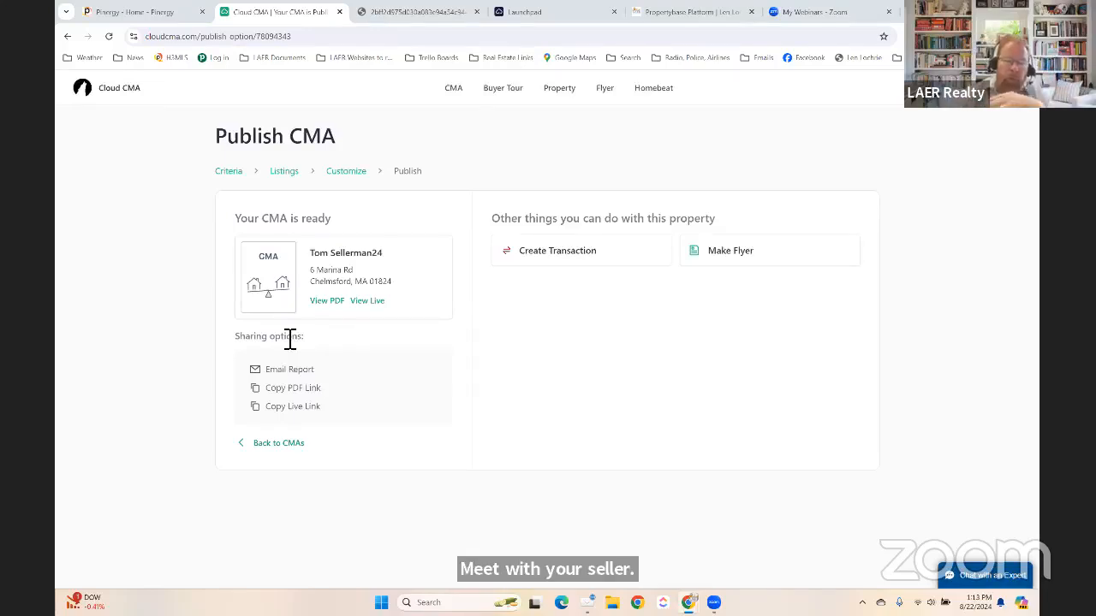
Open the live report and scroll through its cards, including the LAER Marketing Plan, Number, Tech and Photography sections.
click(365, 301)
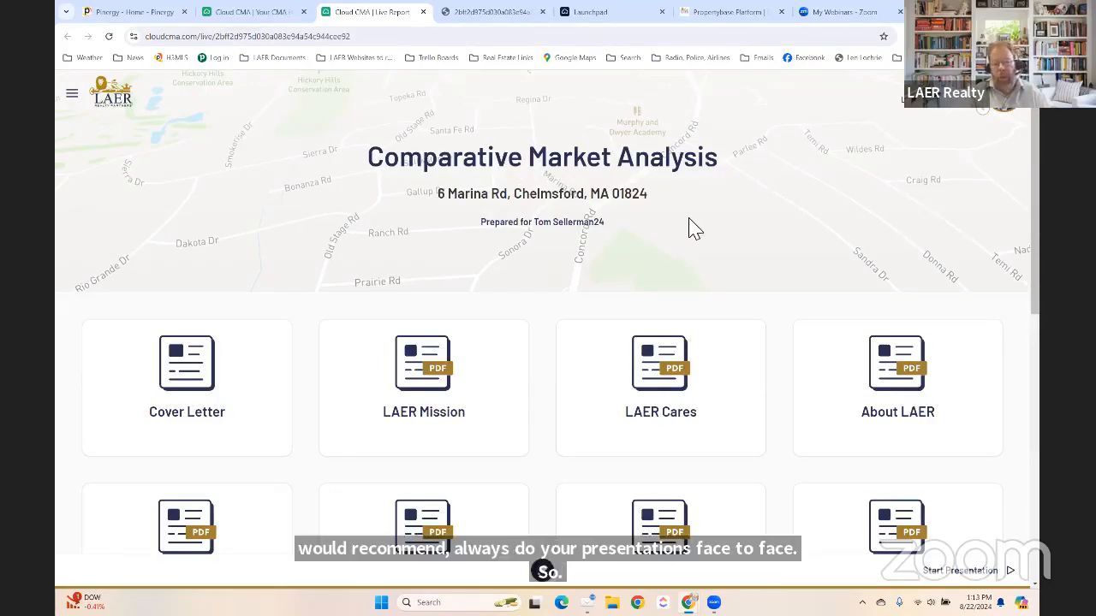
scroll(521, 340, down, 2)
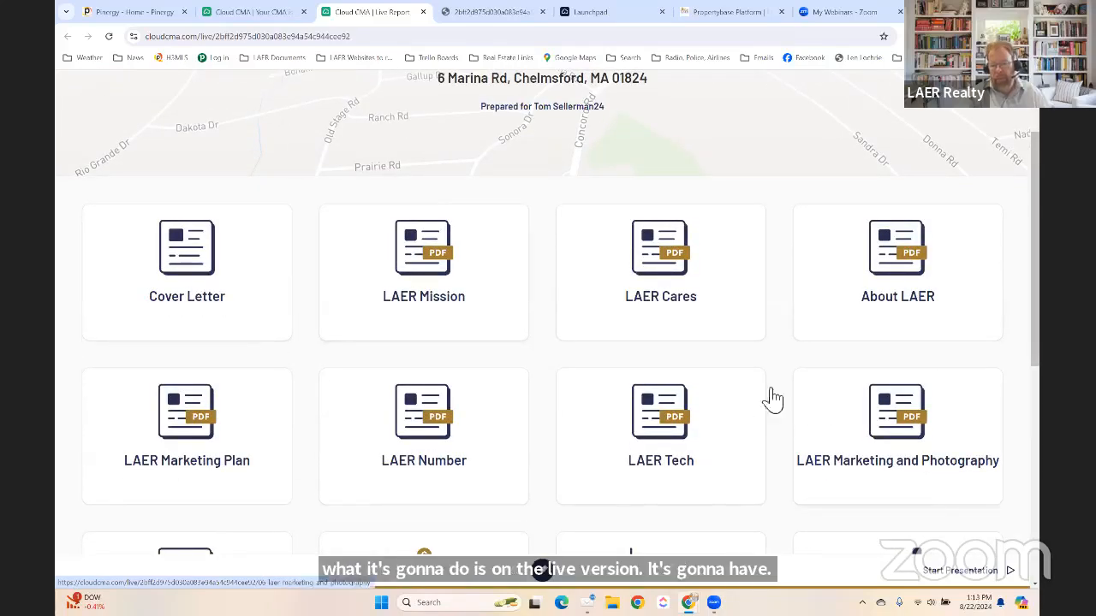
scroll(518, 371, down, 2)
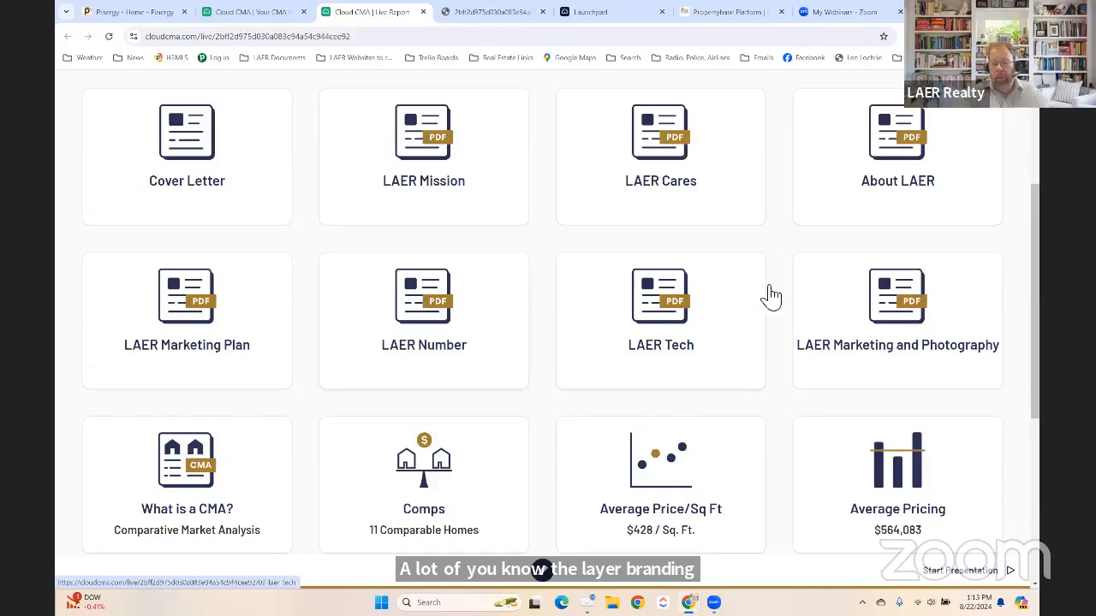
scroll(442, 291, down, 3)
scroll(313, 283, down, 3)
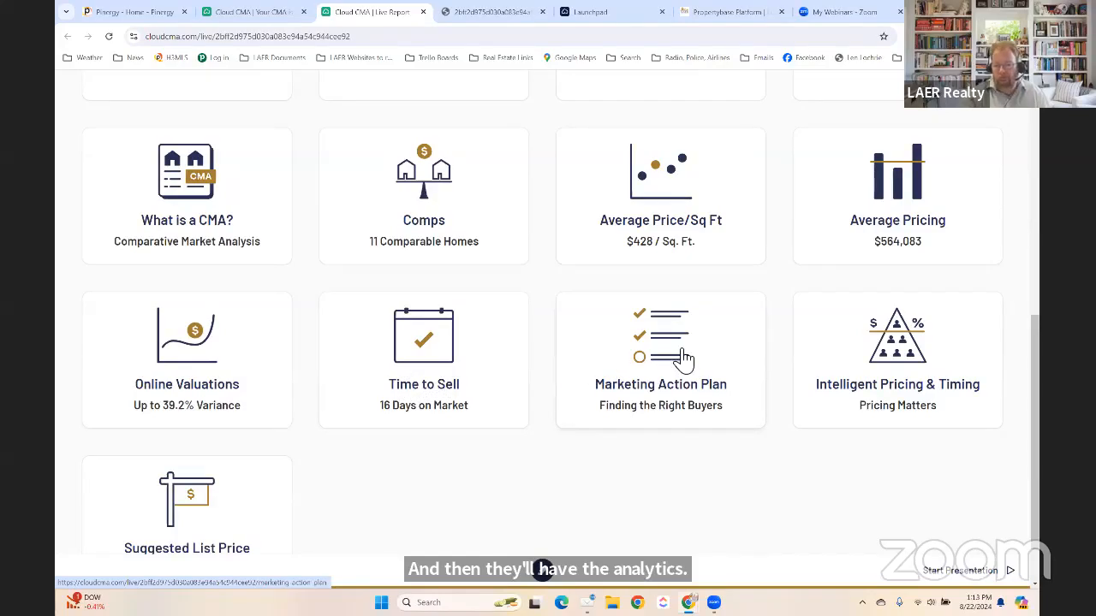
scroll(555, 375, down, 1)
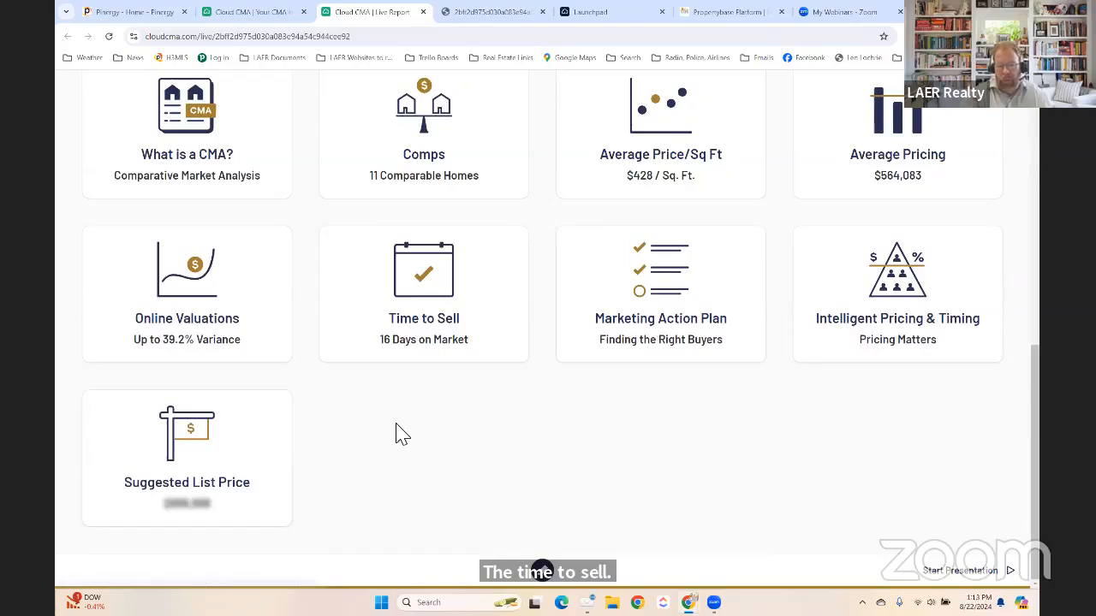
scroll(399, 434, up, 7)
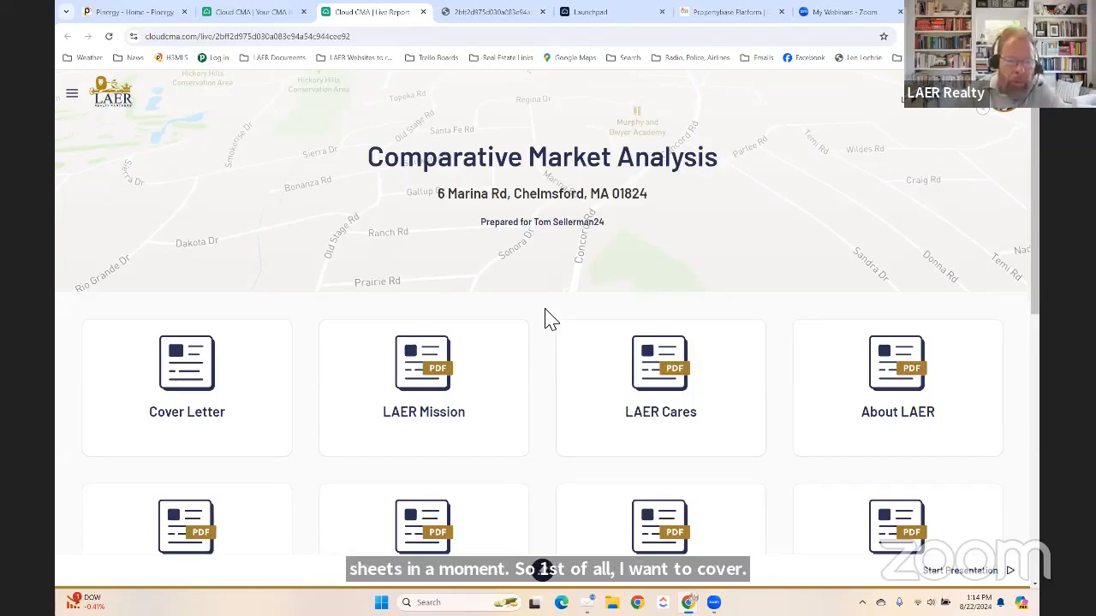
scroll(297, 411, down, 1)
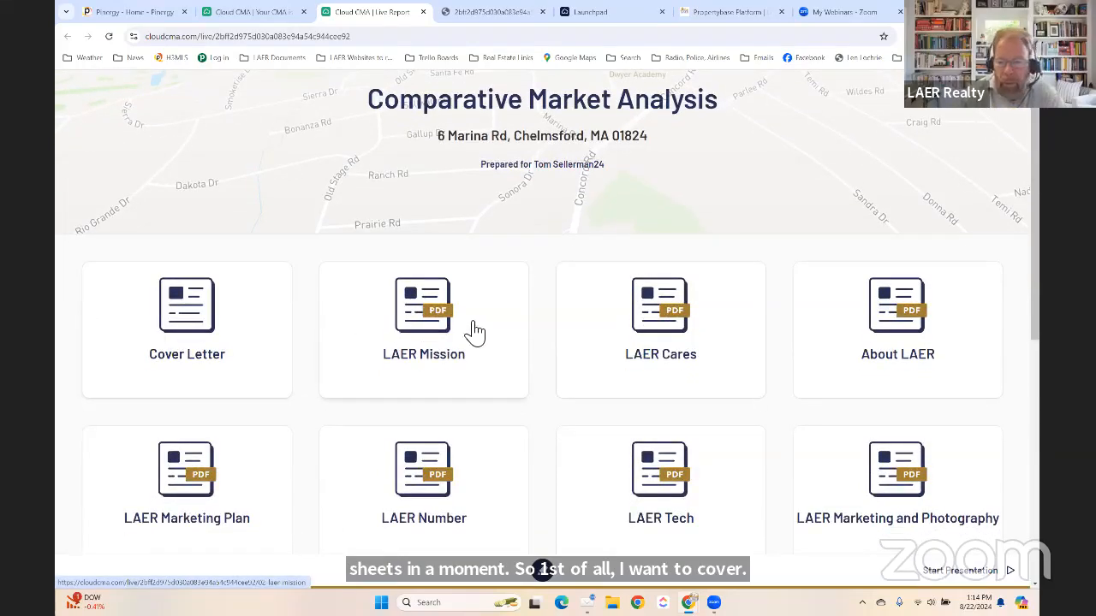
scroll(247, 505, down, 2)
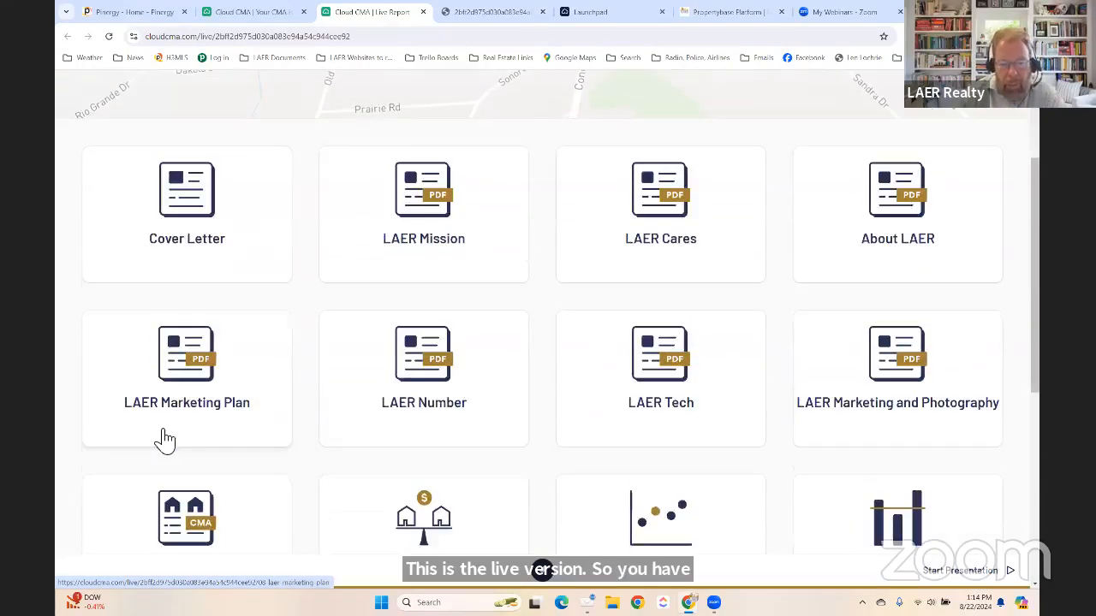
click(425, 373)
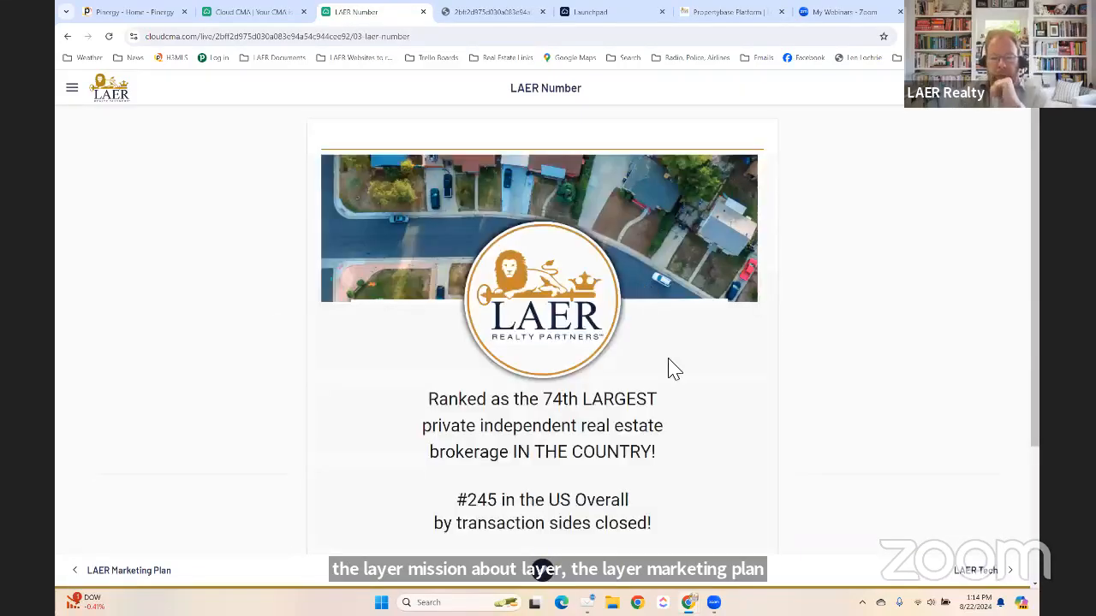
scroll(677, 374, down, 1)
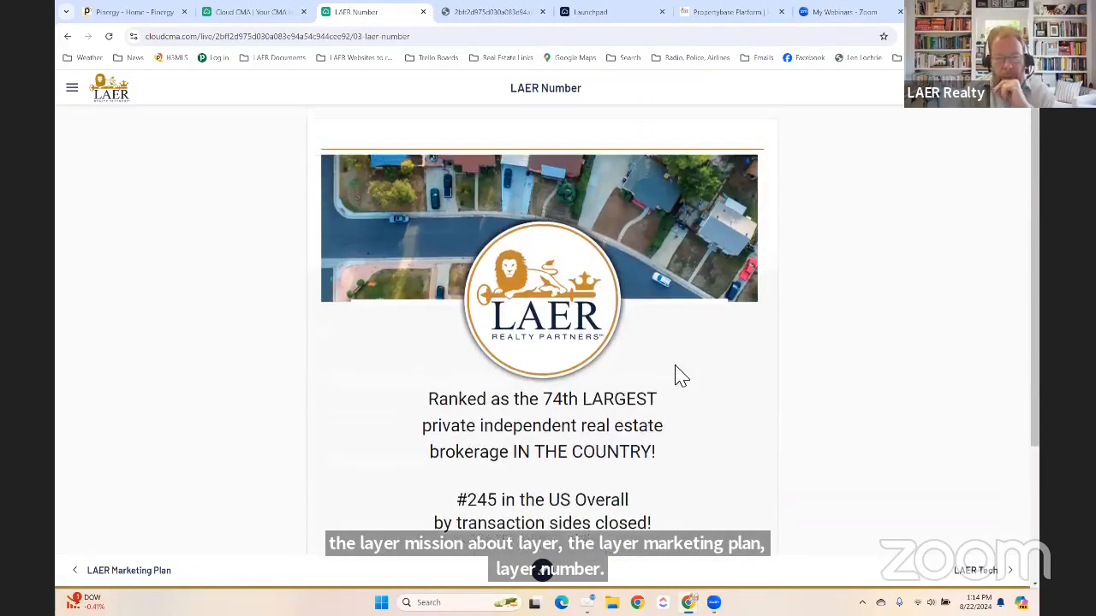
scroll(680, 375, down, 1)
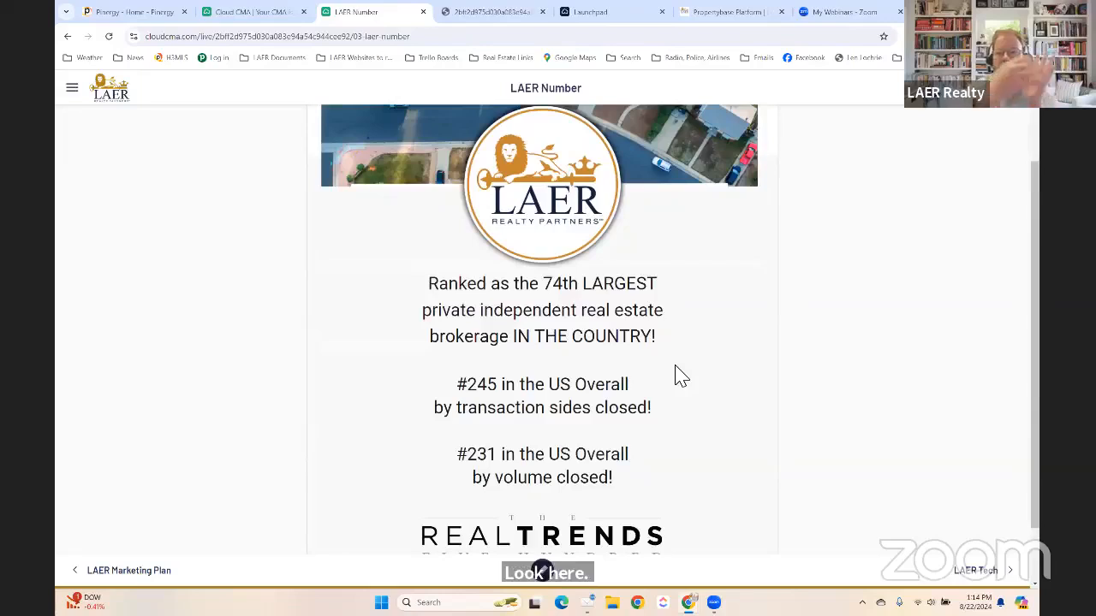
click(980, 579)
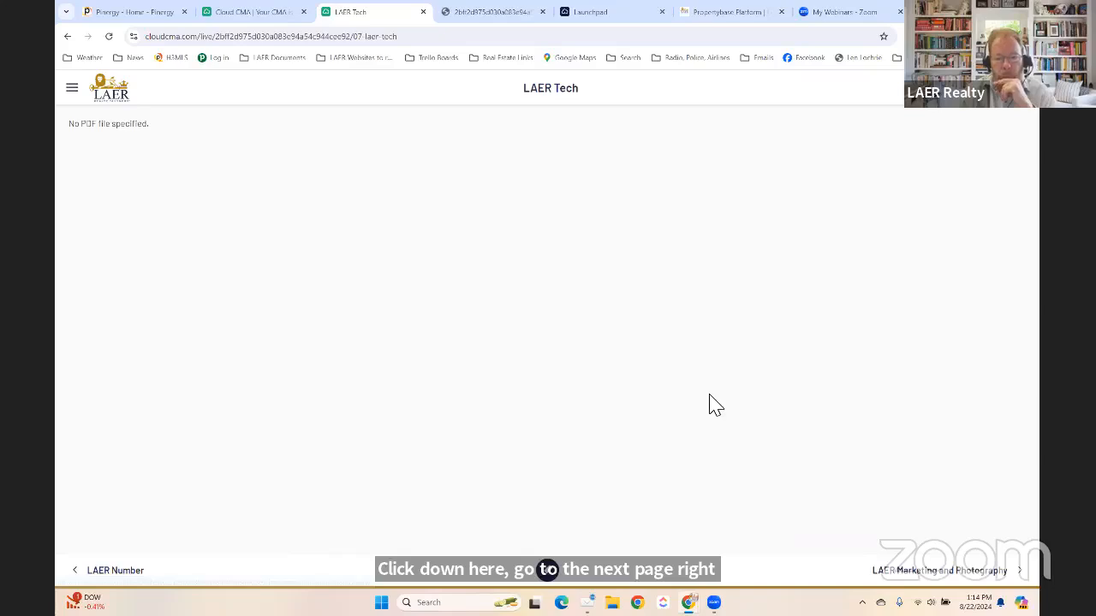
click(920, 579)
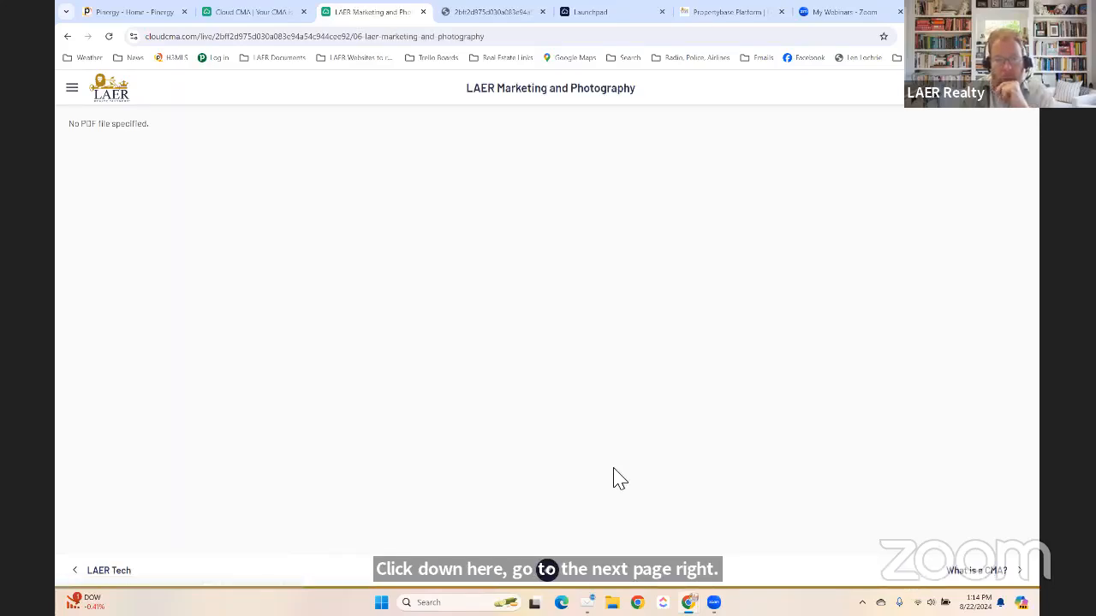
click(103, 572)
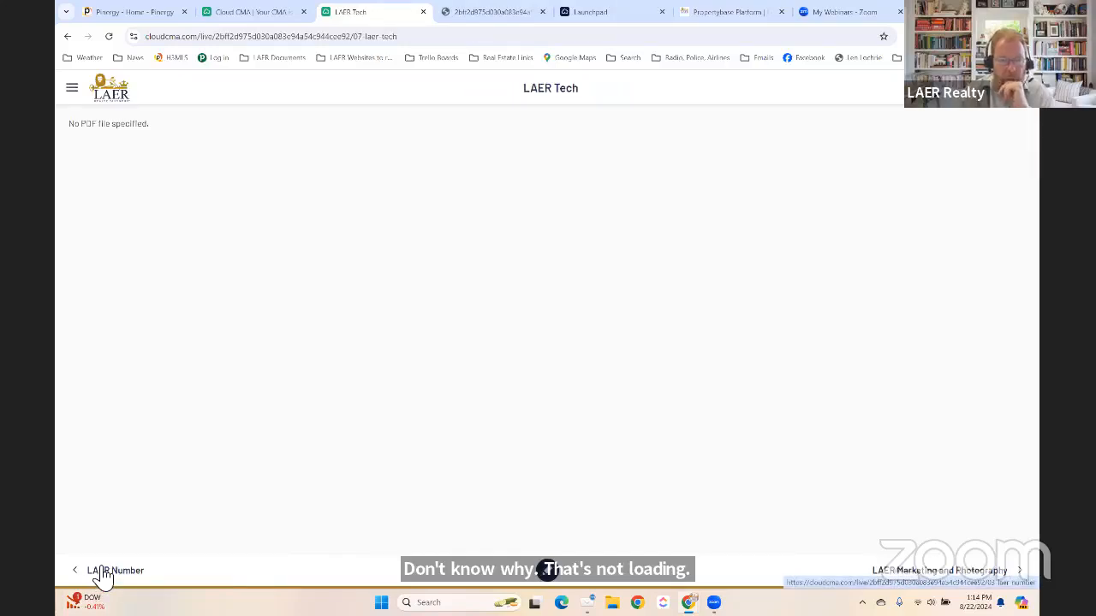
click(103, 572)
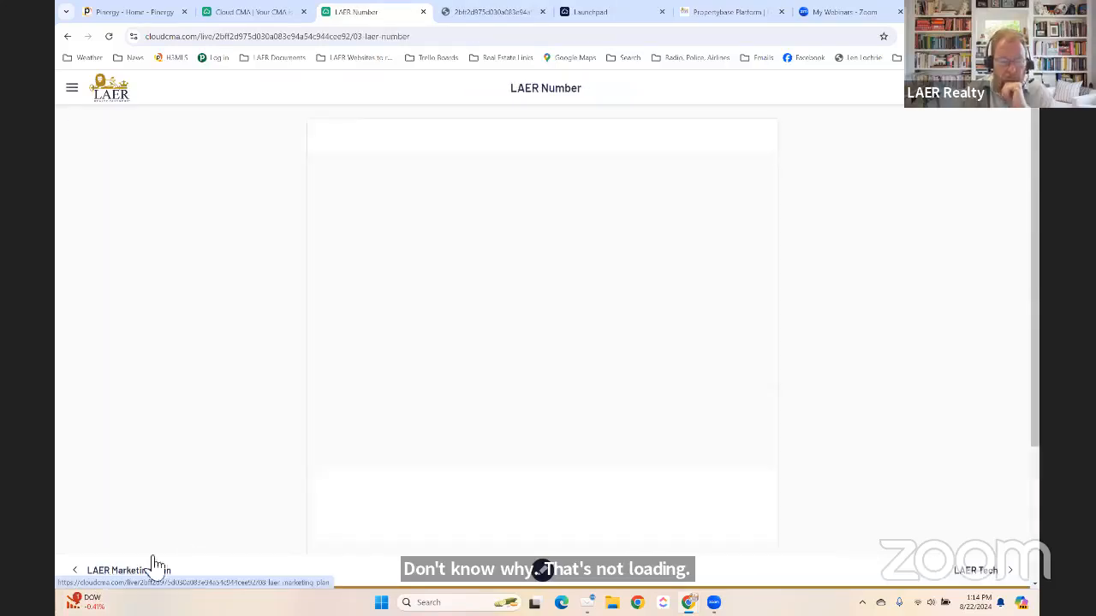
click(124, 573)
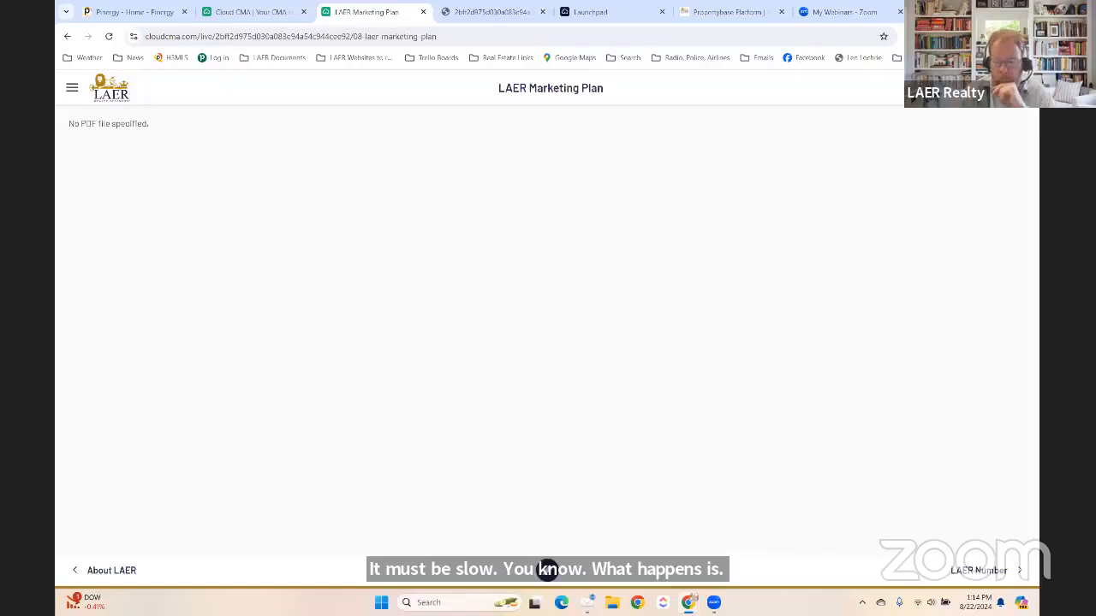
click(973, 571)
click(970, 571)
click(970, 571)
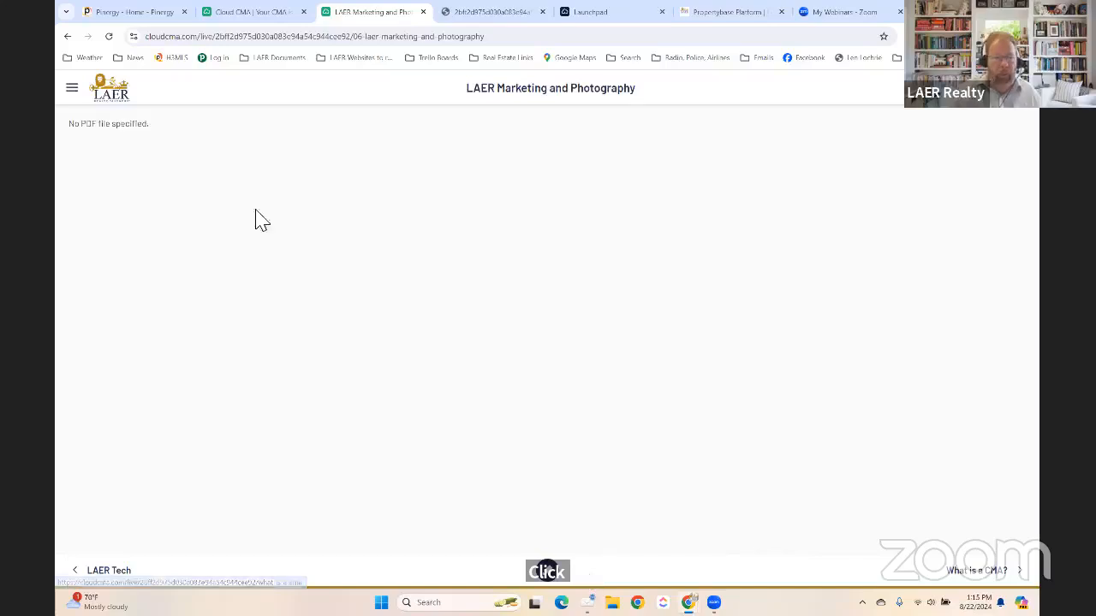
click(118, 101)
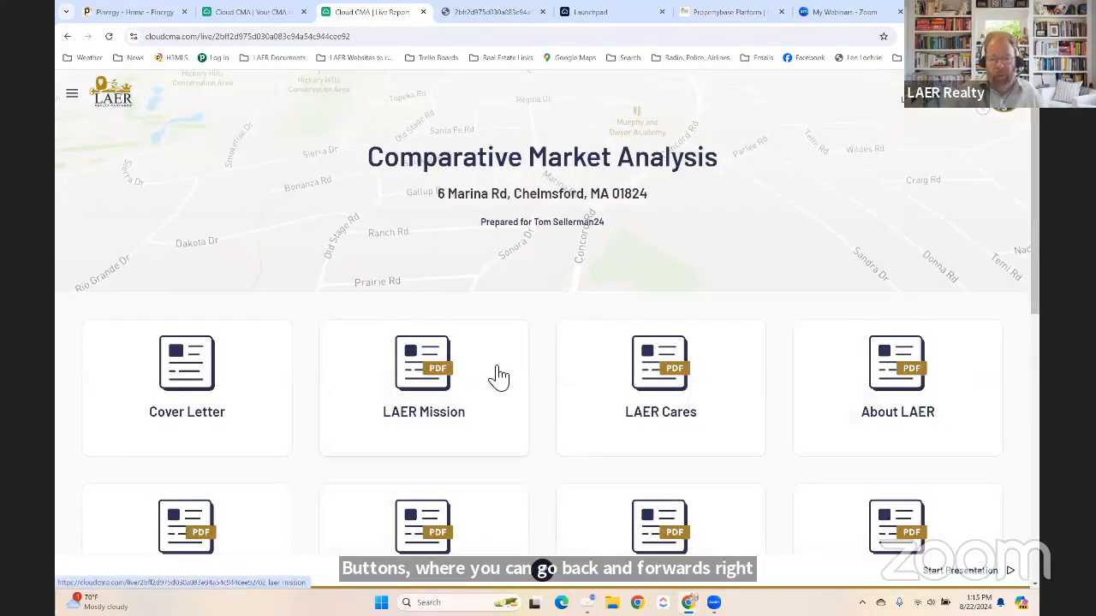
Open the 'What is a CMA?' card, highlight 'How accurate are CMAs?', then continue to Side by Side Comps.
scroll(496, 374, down, 3)
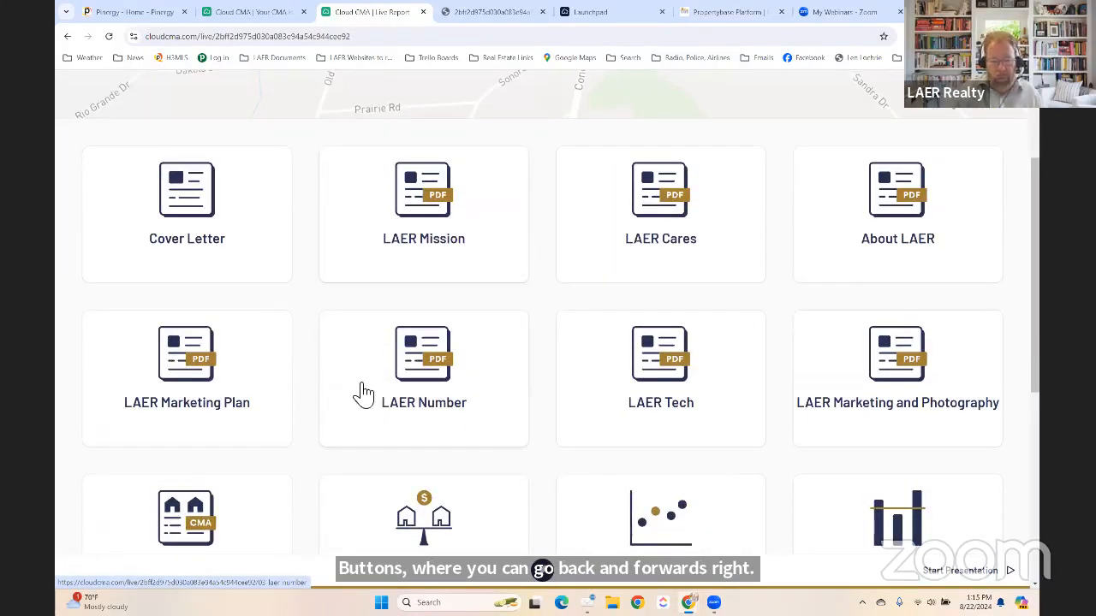
scroll(502, 386, down, 2)
click(189, 409)
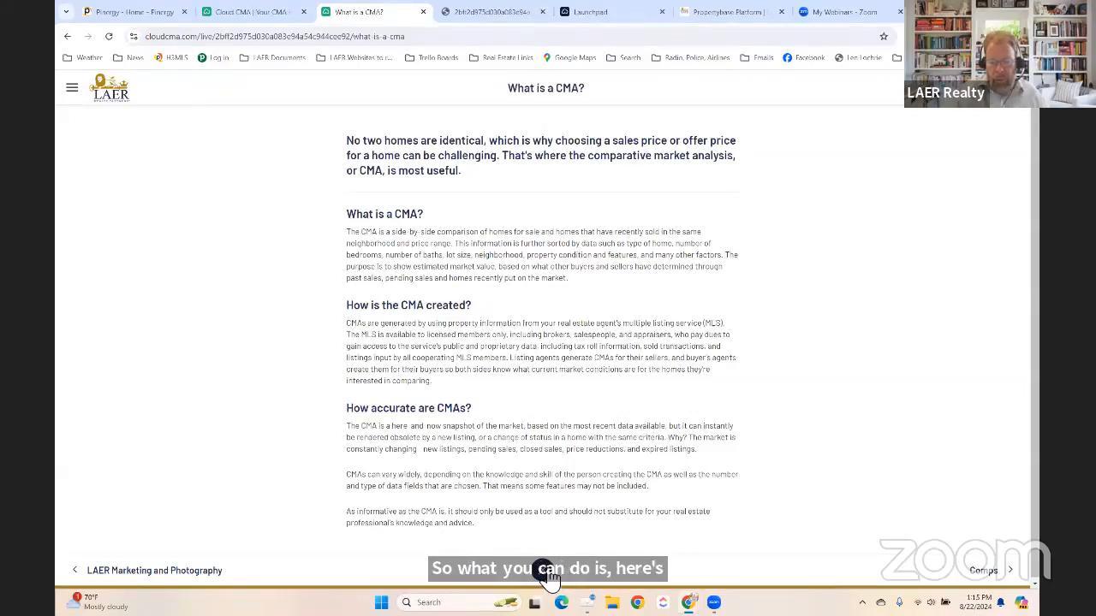
mouse_move(346, 422)
mouse_down()
mouse_move(477, 387)
mouse_move(416, 449)
mouse_up()
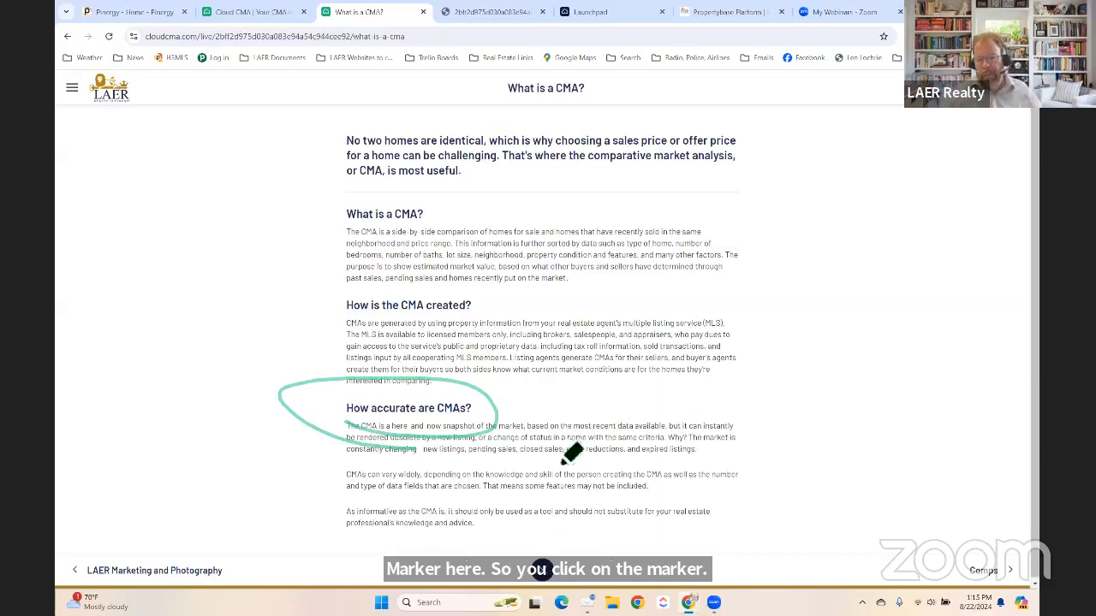
click(984, 570)
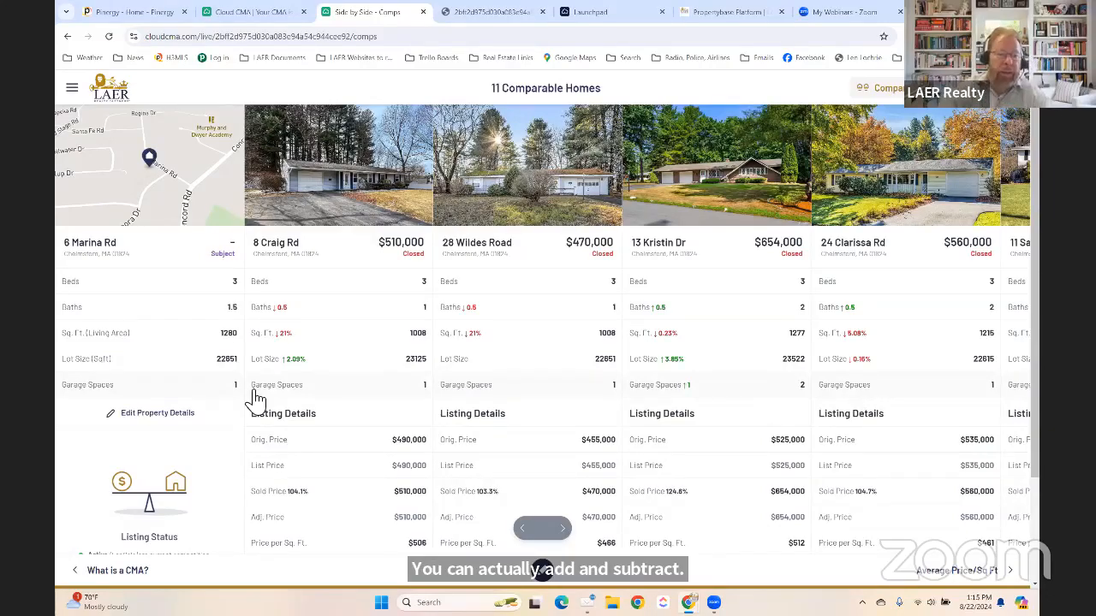
click(565, 531)
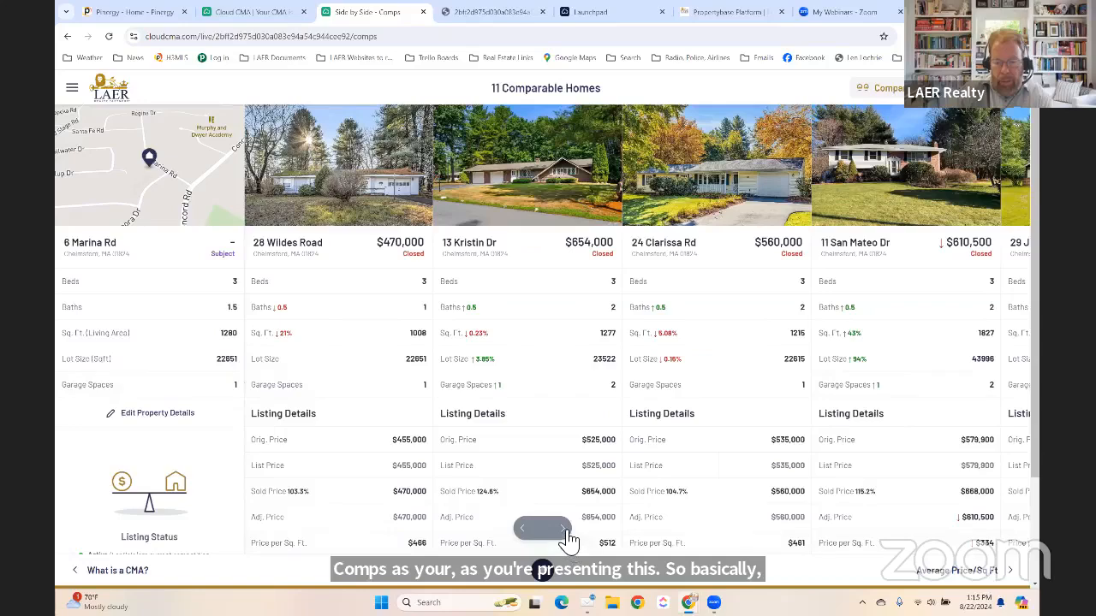
click(565, 531)
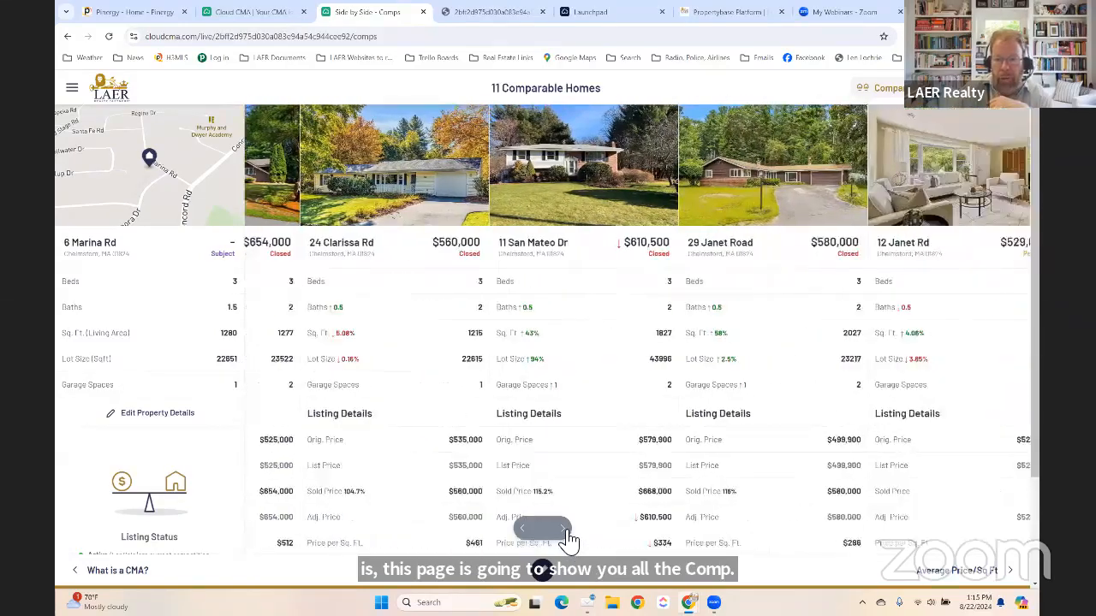
click(565, 531)
click(565, 531)
click(565, 531)
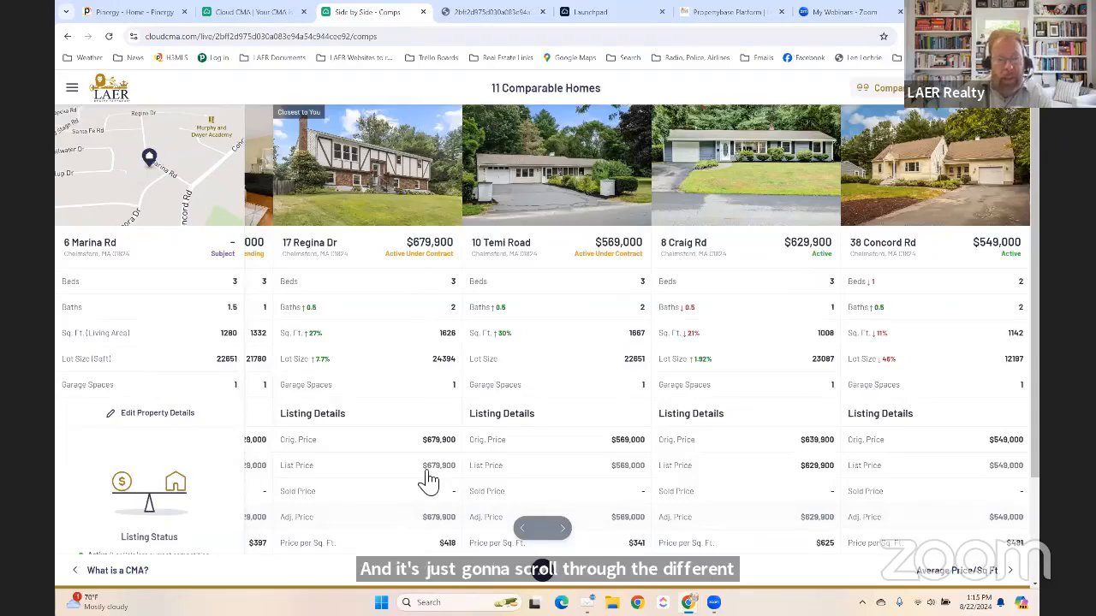
scroll(428, 482, down, 1)
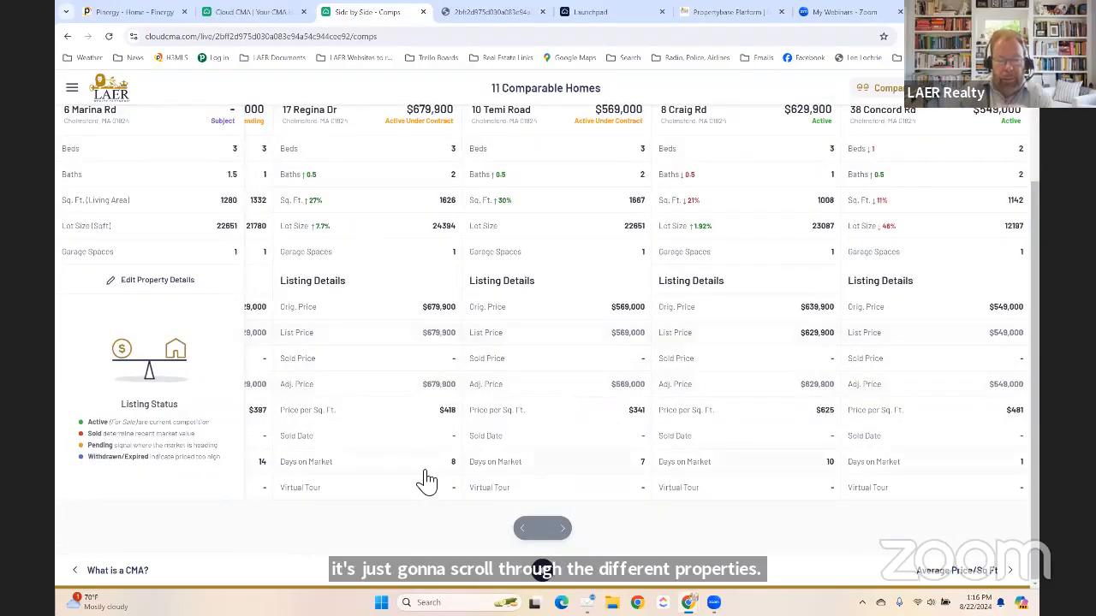
scroll(427, 462, up, 2)
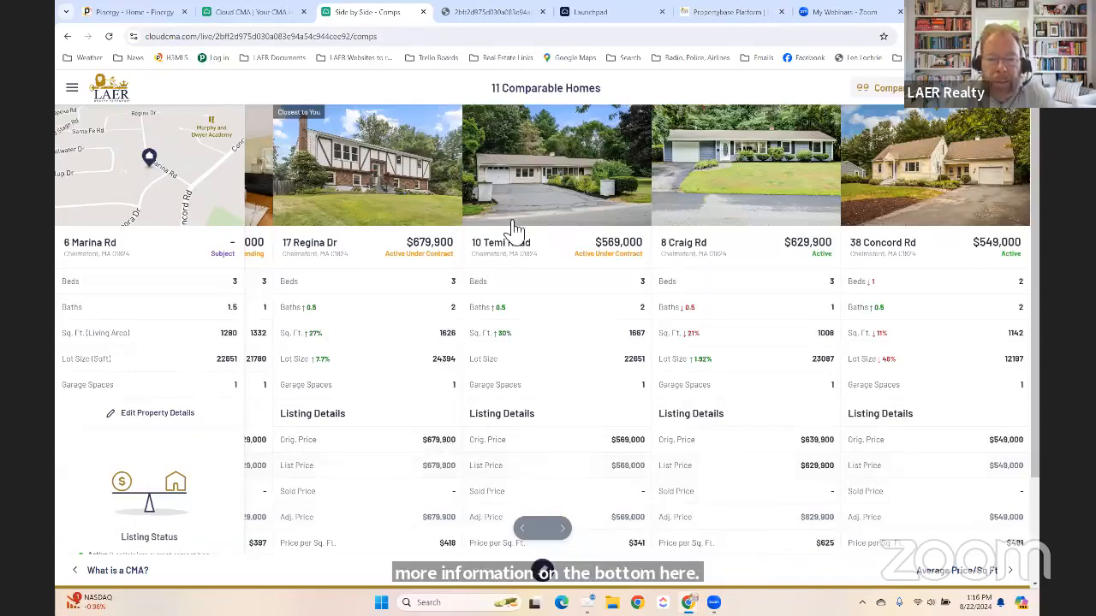
click(534, 177)
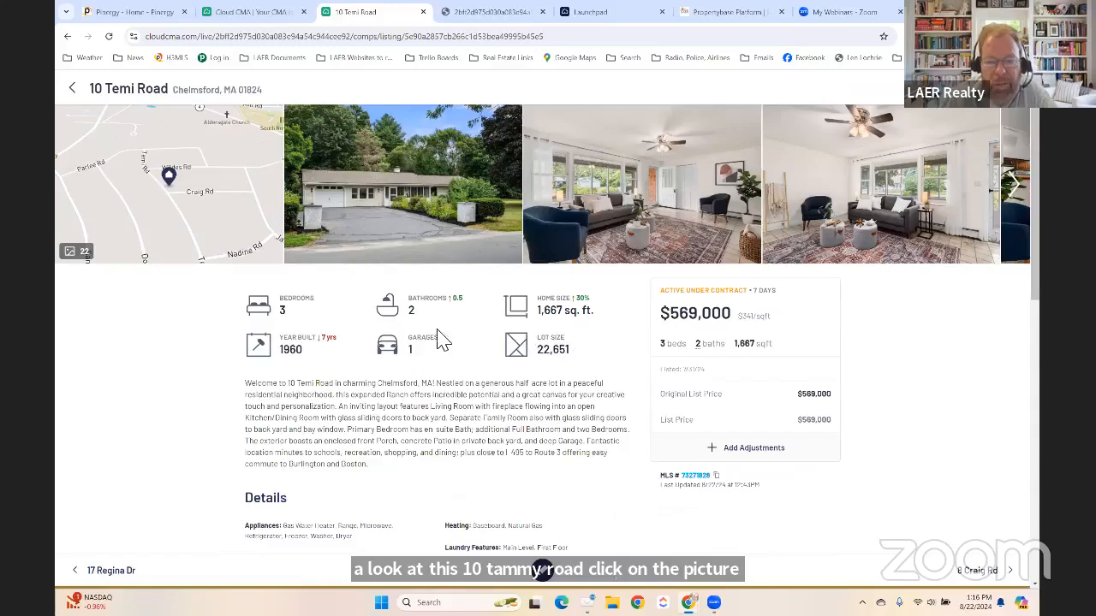
scroll(489, 380, down, 1)
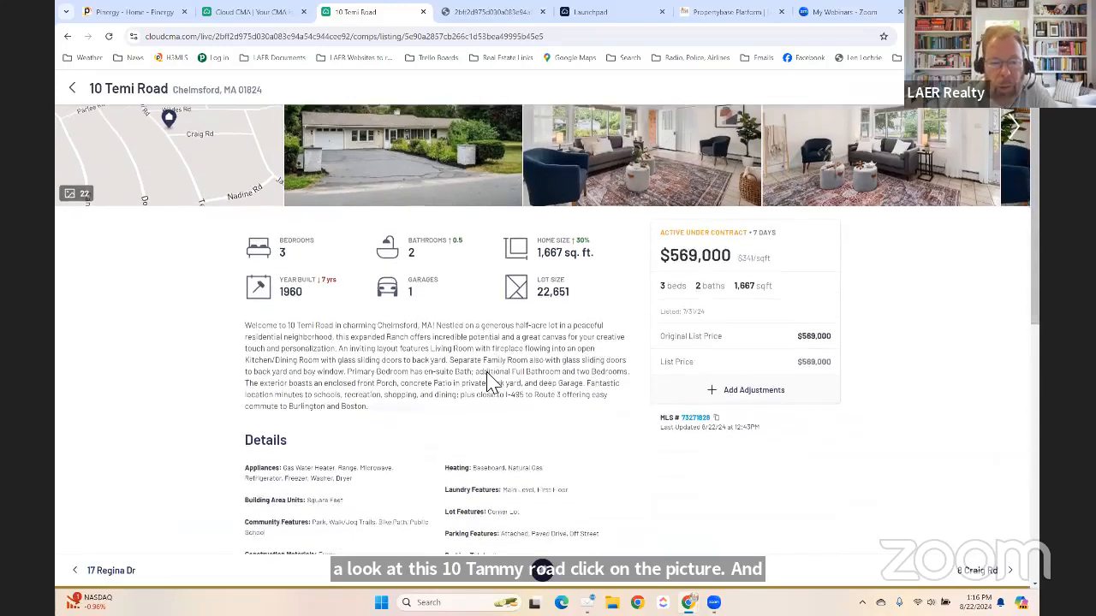
scroll(489, 379, down, 2)
scroll(208, 345, down, 1)
scroll(225, 333, up, 1)
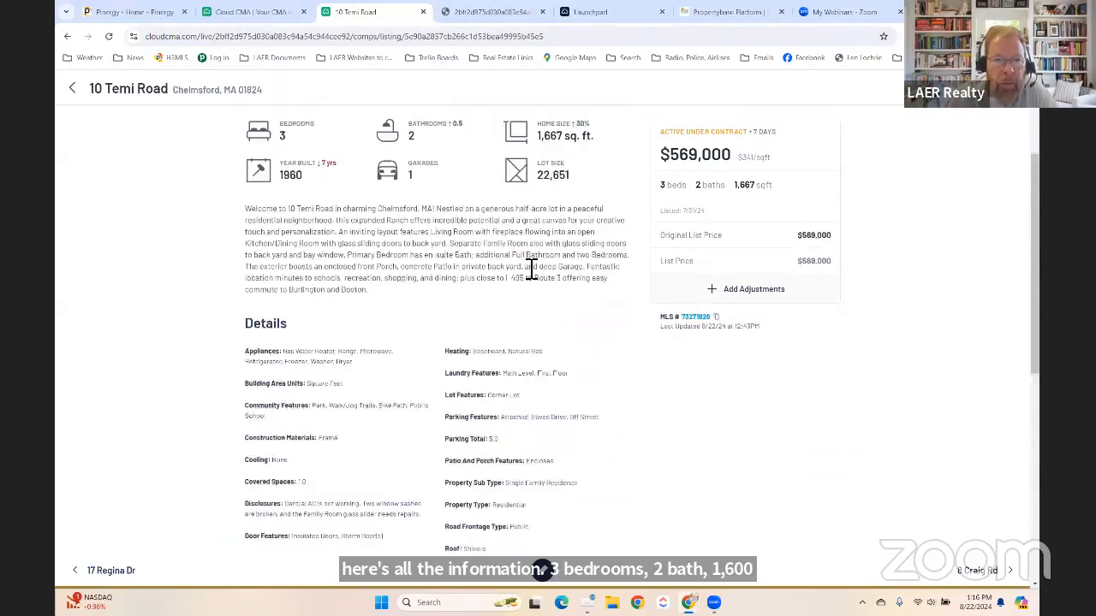
scroll(547, 377, down, 5)
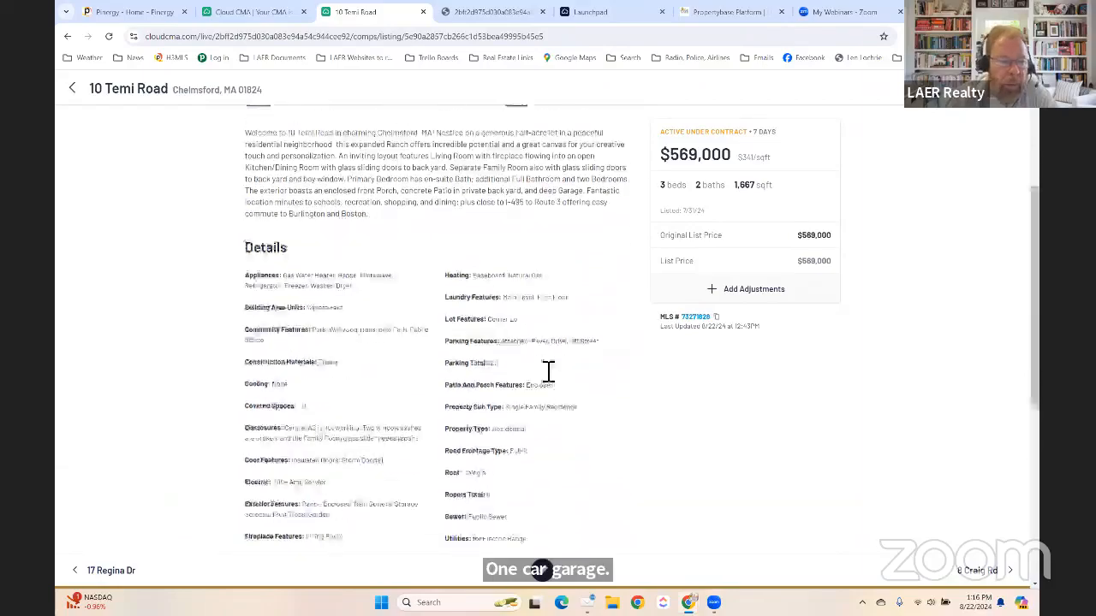
scroll(454, 430, down, 1)
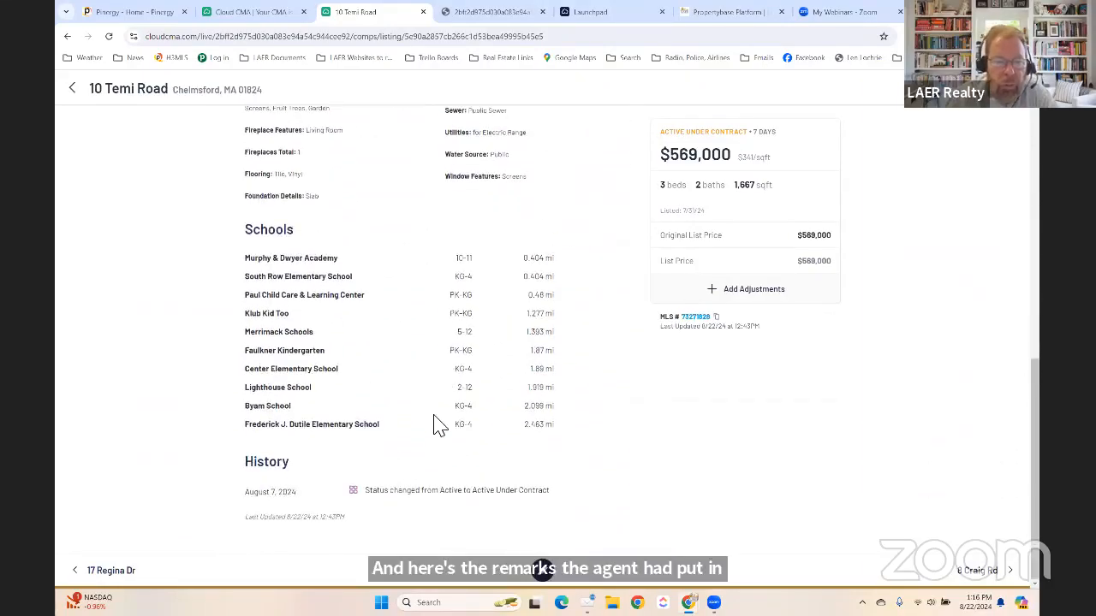
scroll(494, 413, up, 8)
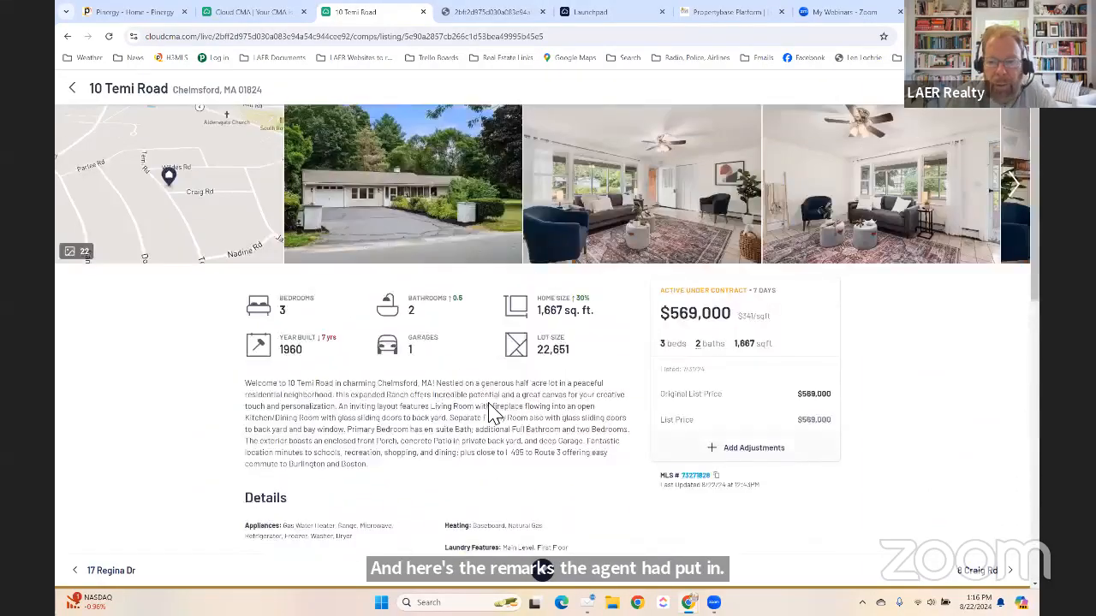
scroll(948, 377, down, 2)
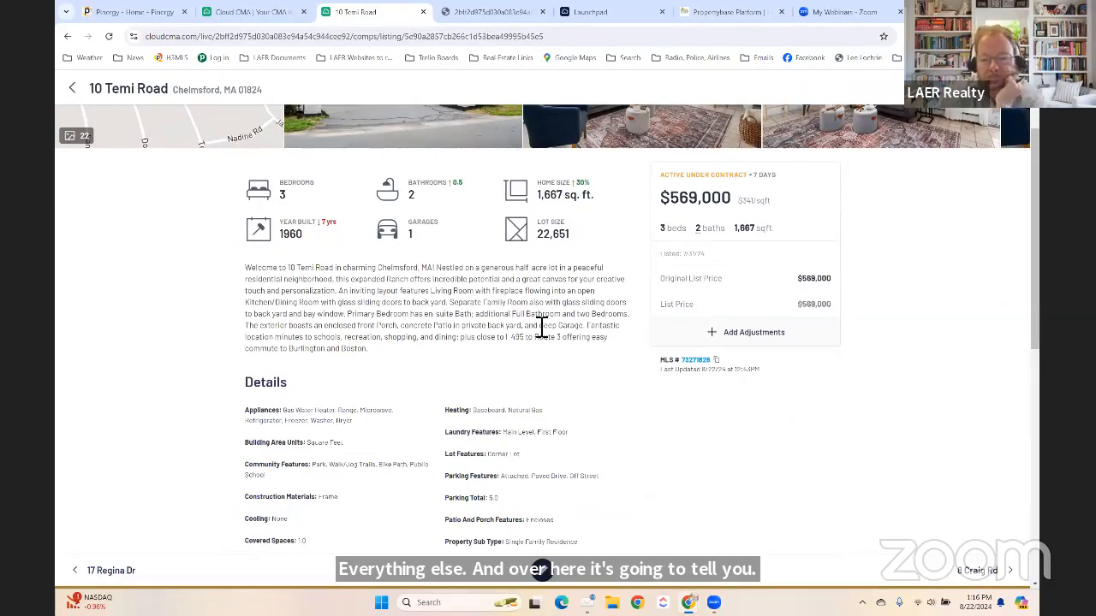
click(766, 334)
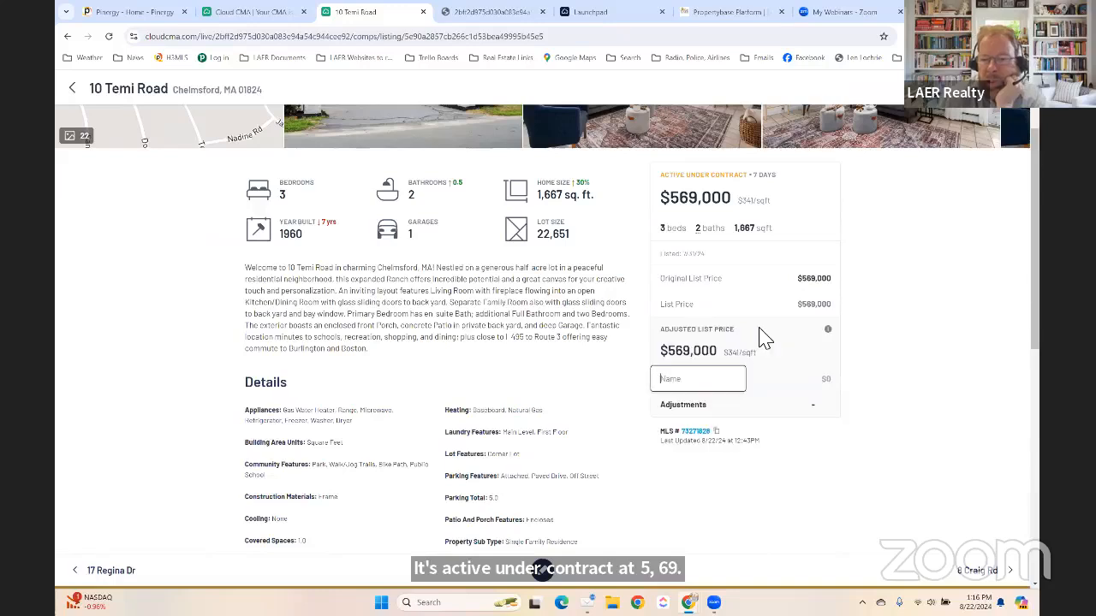
scroll(514, 332, up, 1)
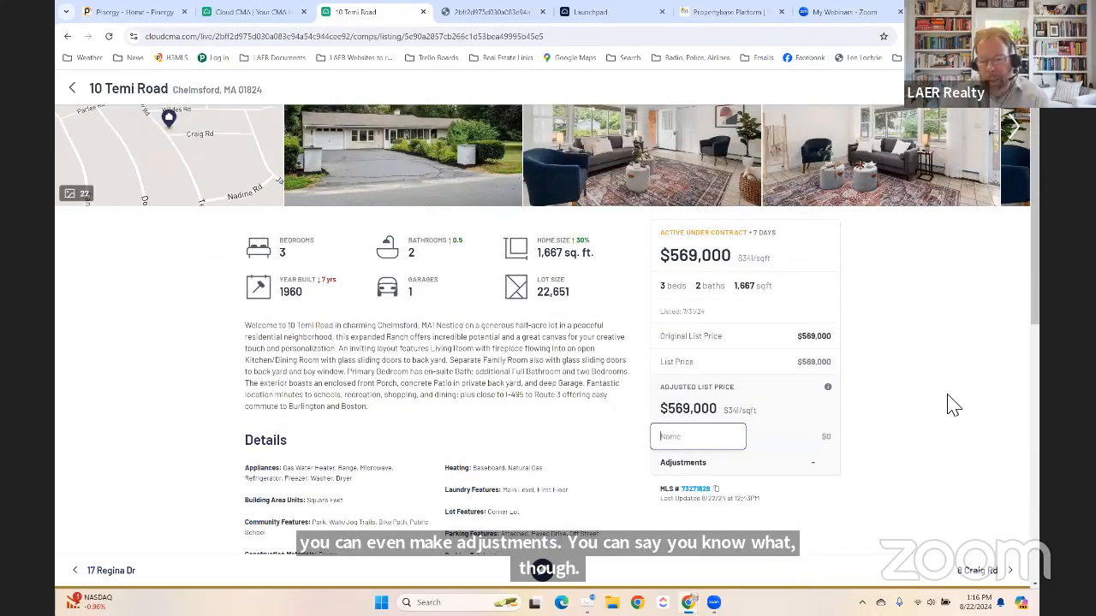
text(/2 )
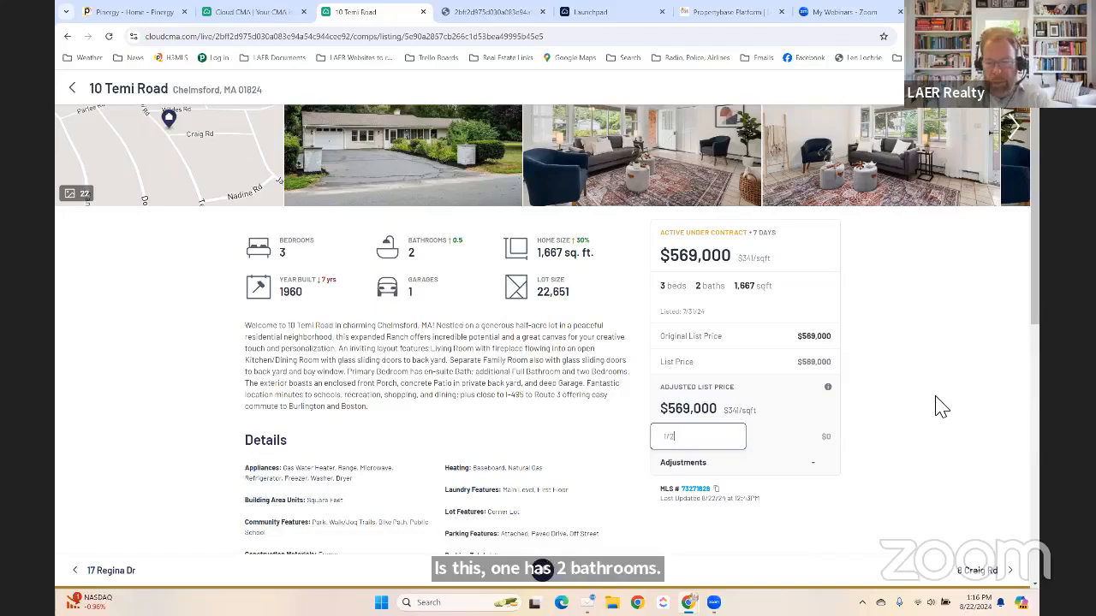
text(bath)
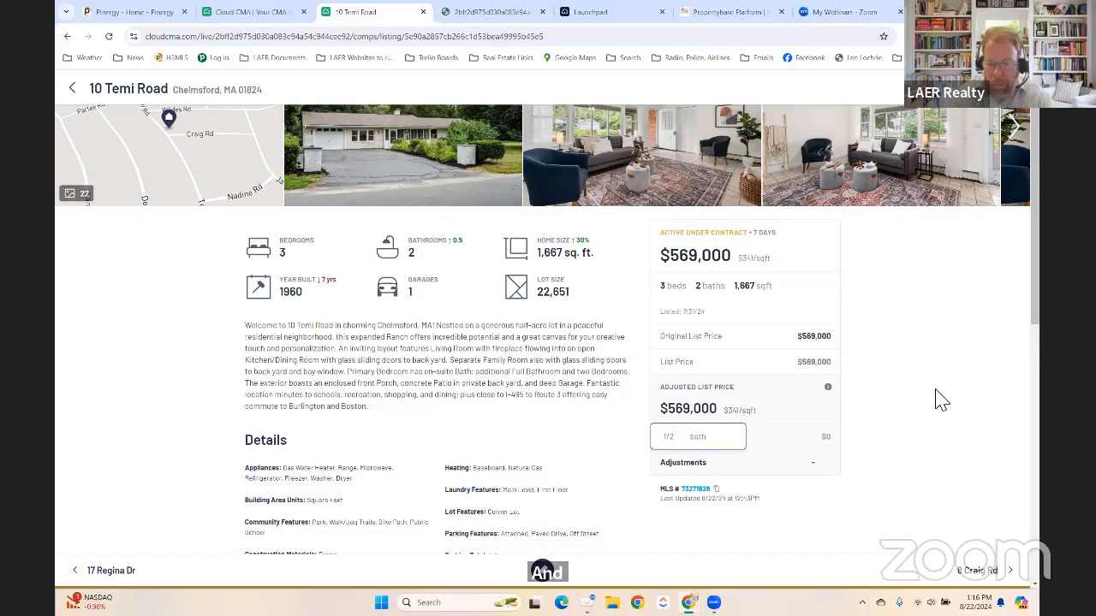
click(789, 442)
key(Right)
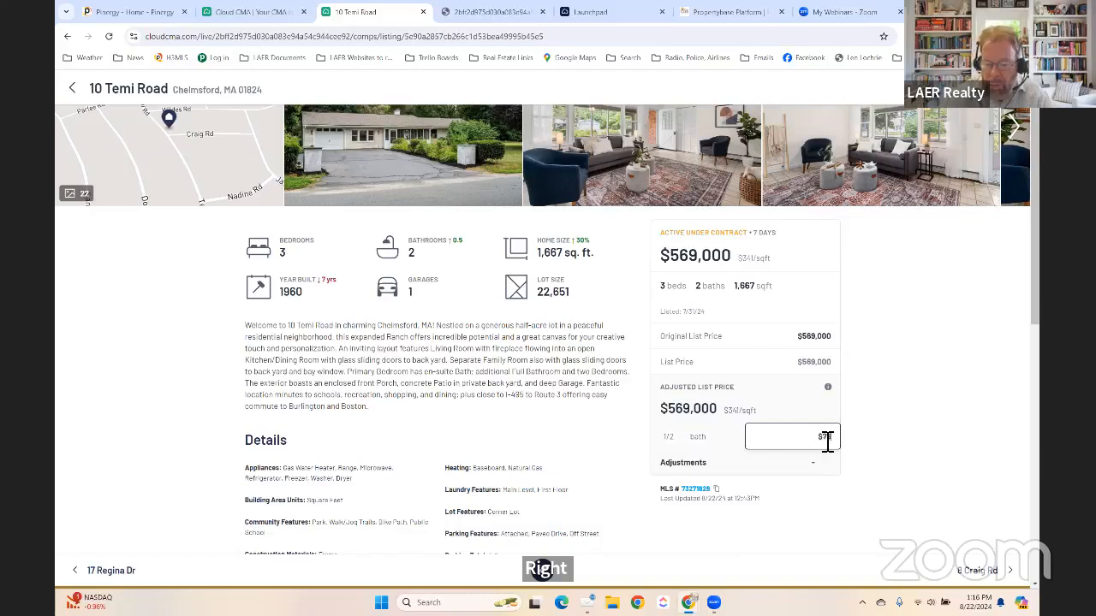
key(BackSpace)
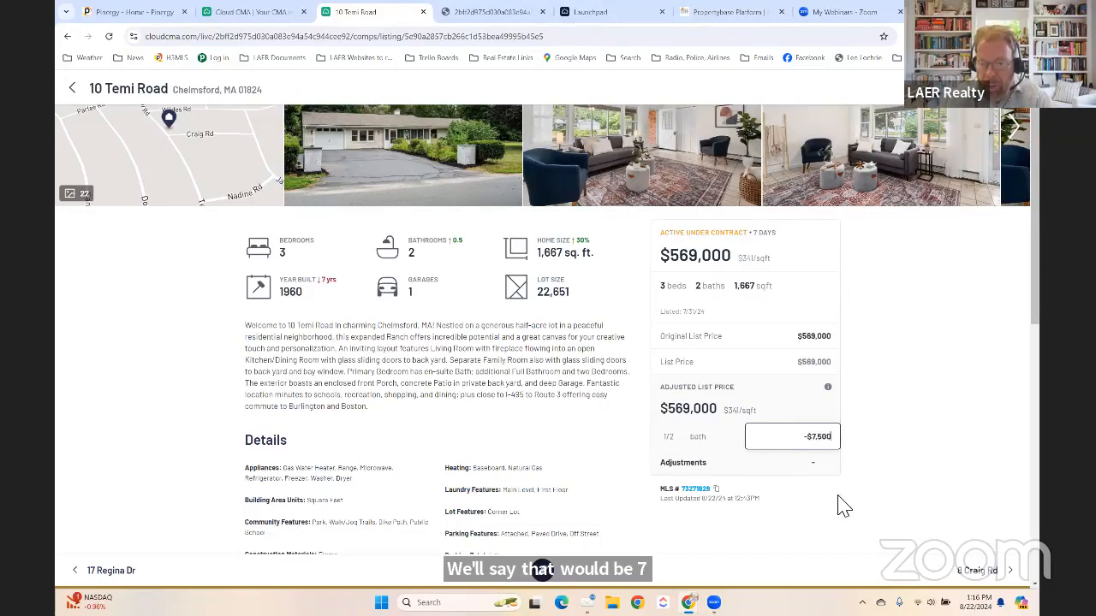
click(884, 479)
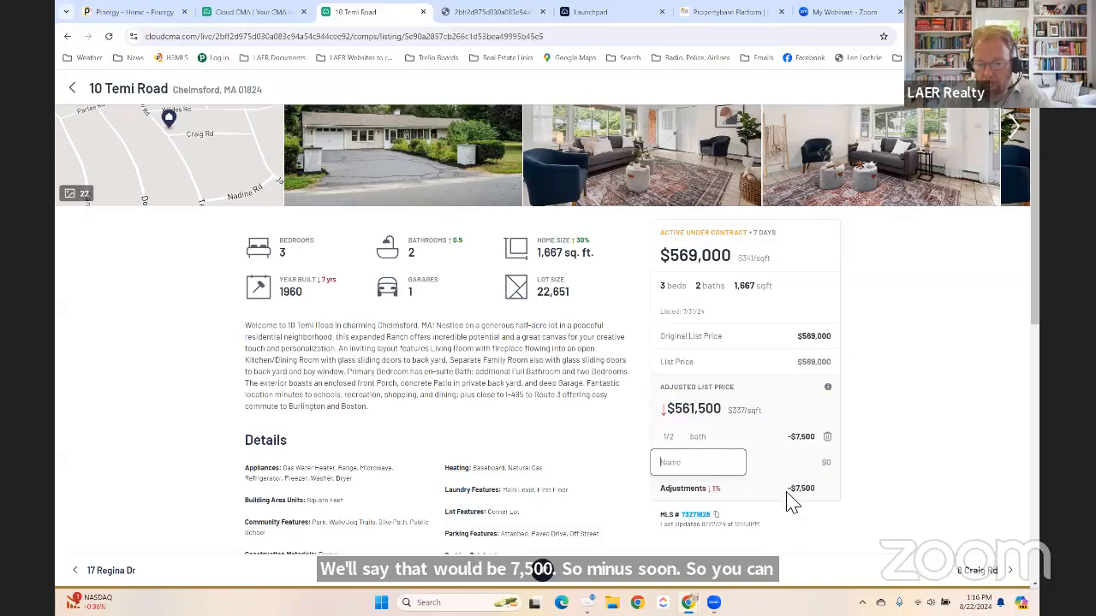
scroll(903, 481, down, 1)
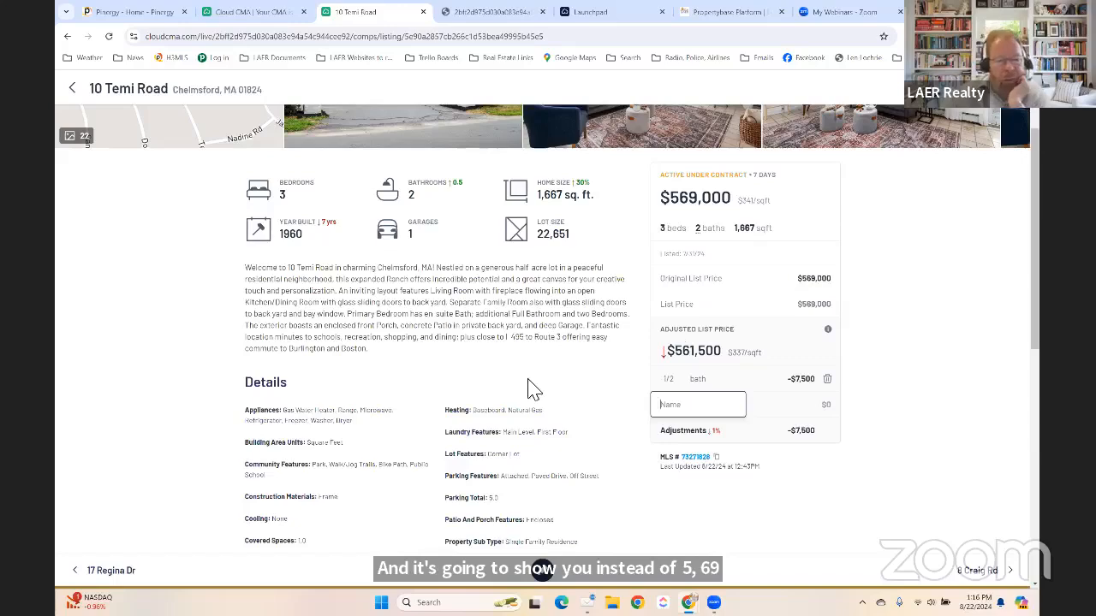
scroll(531, 390, up, 2)
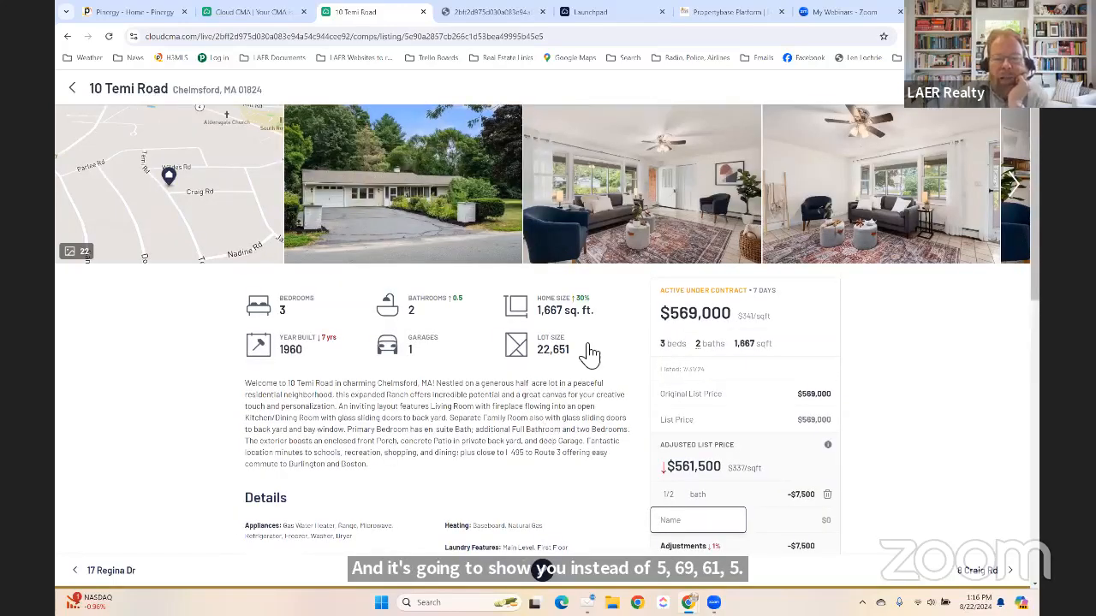
click(629, 265)
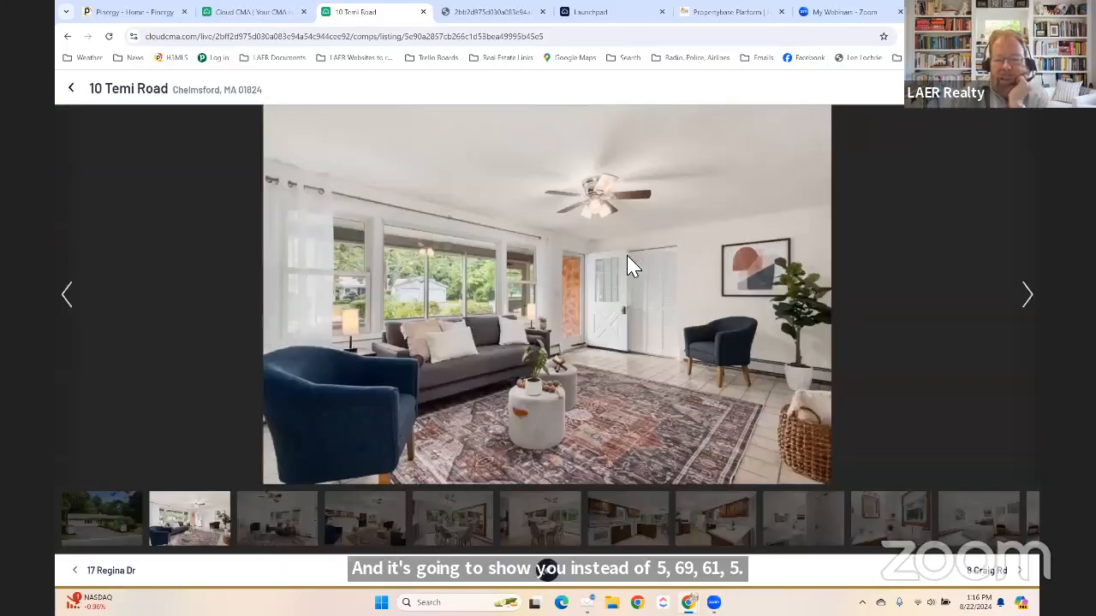
click(1026, 299)
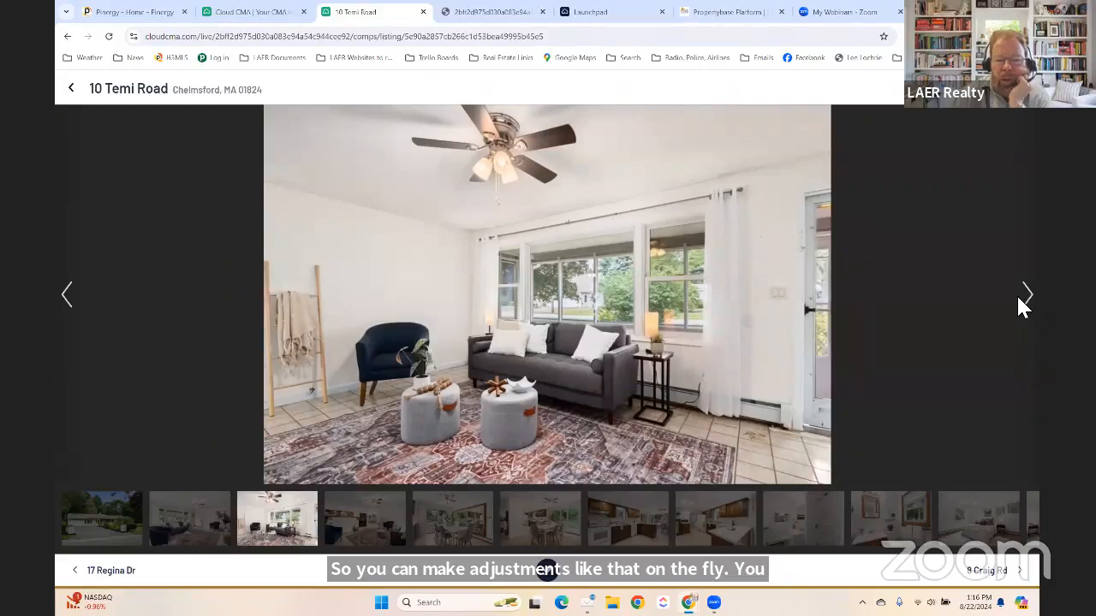
click(1027, 295)
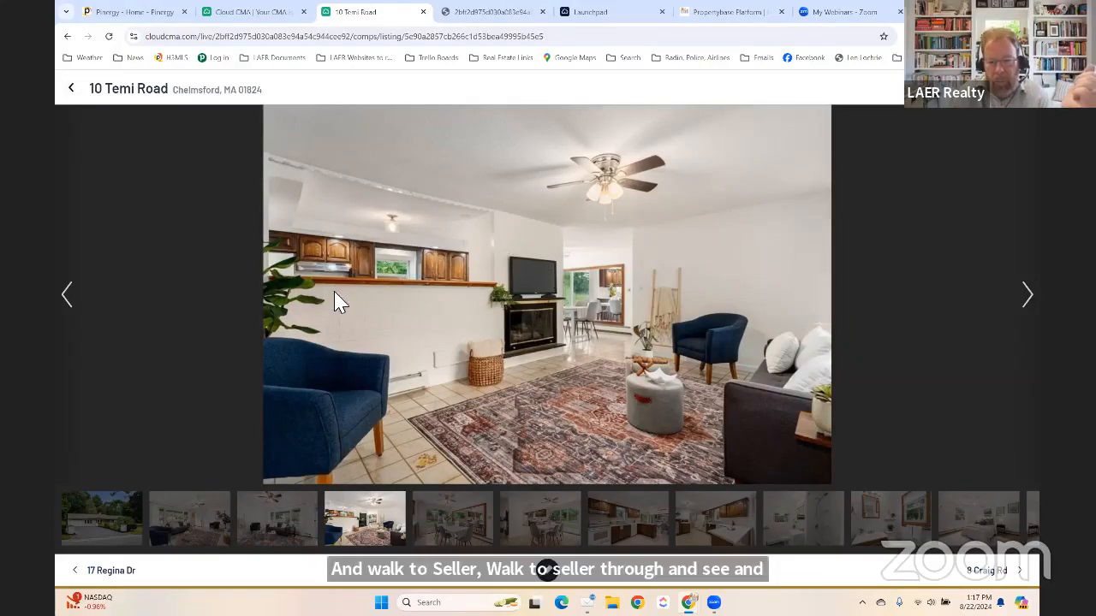
click(1026, 295)
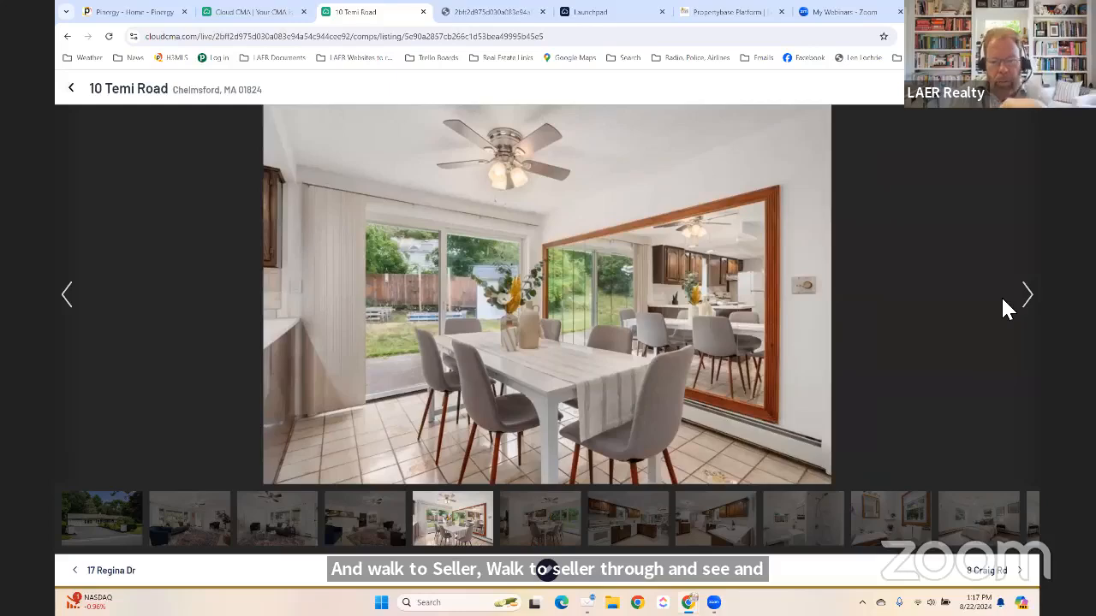
click(1023, 296)
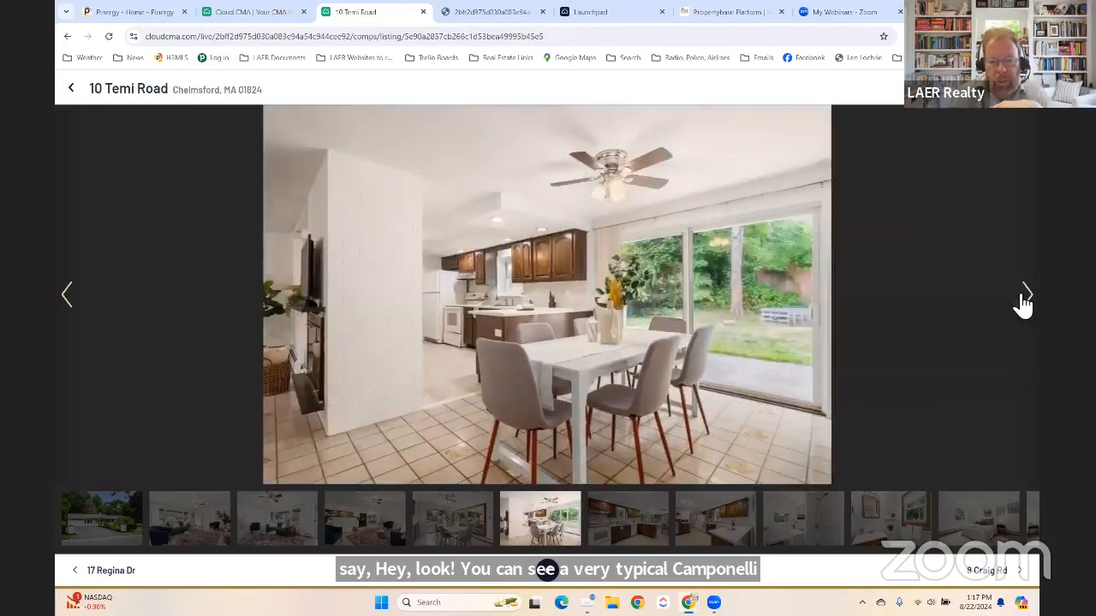
click(1025, 297)
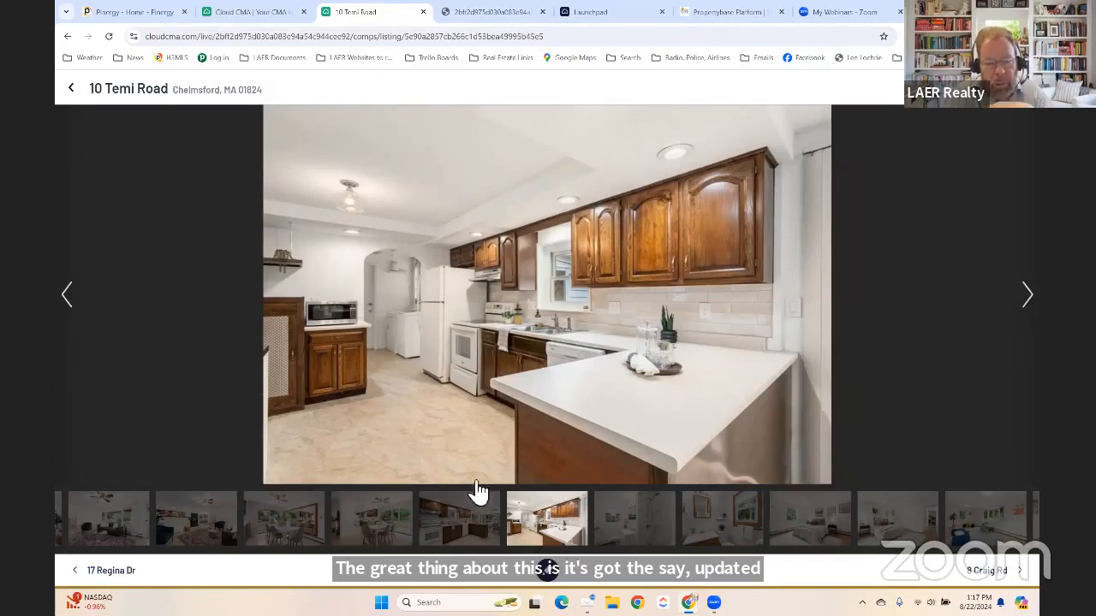
click(101, 572)
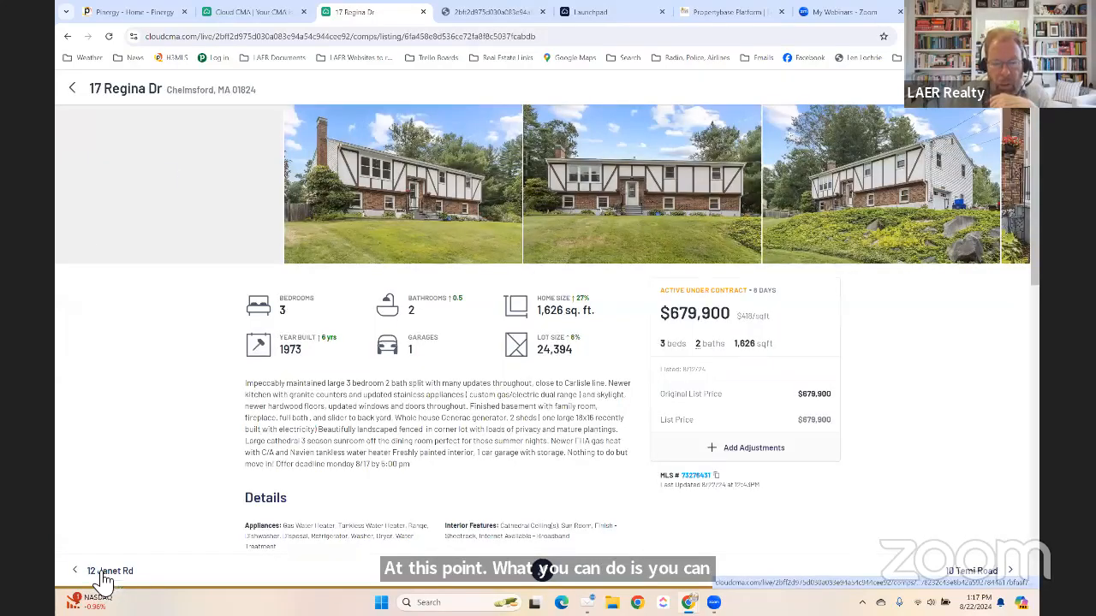
click(101, 572)
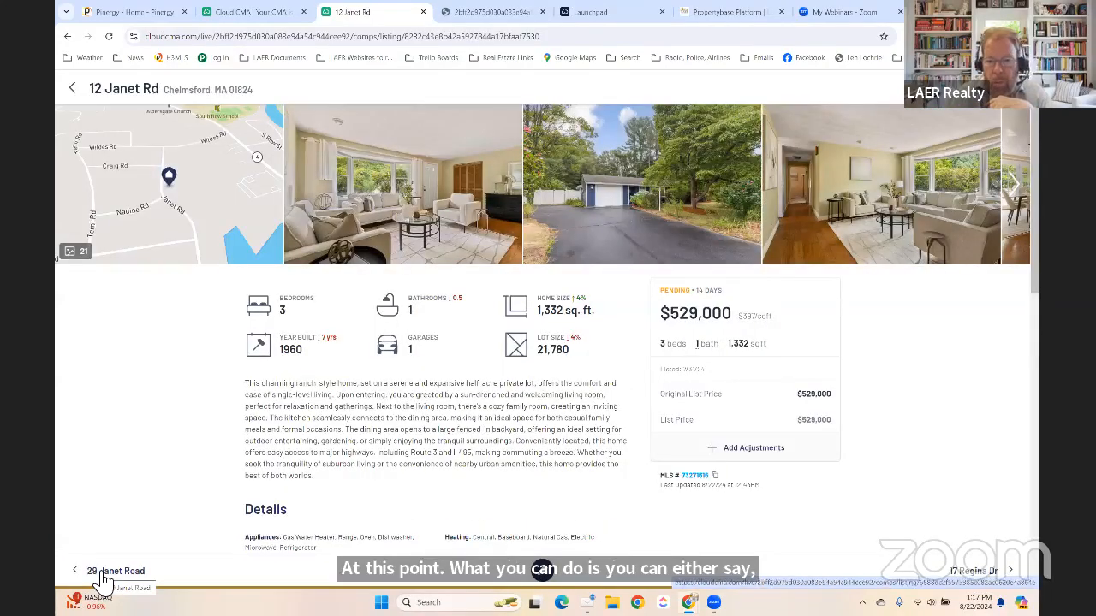
click(101, 578)
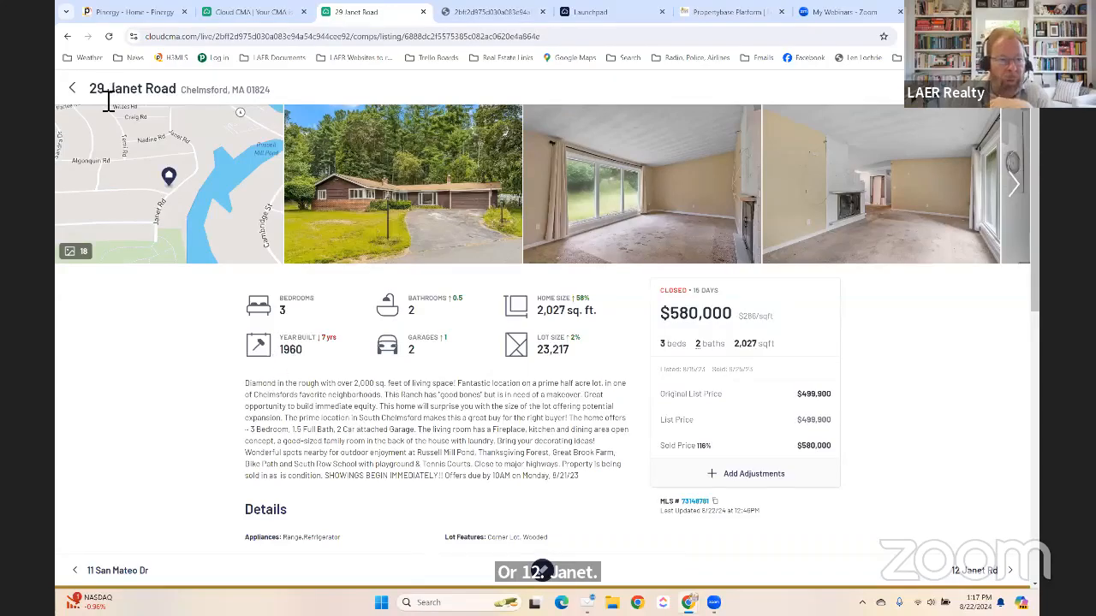
click(76, 89)
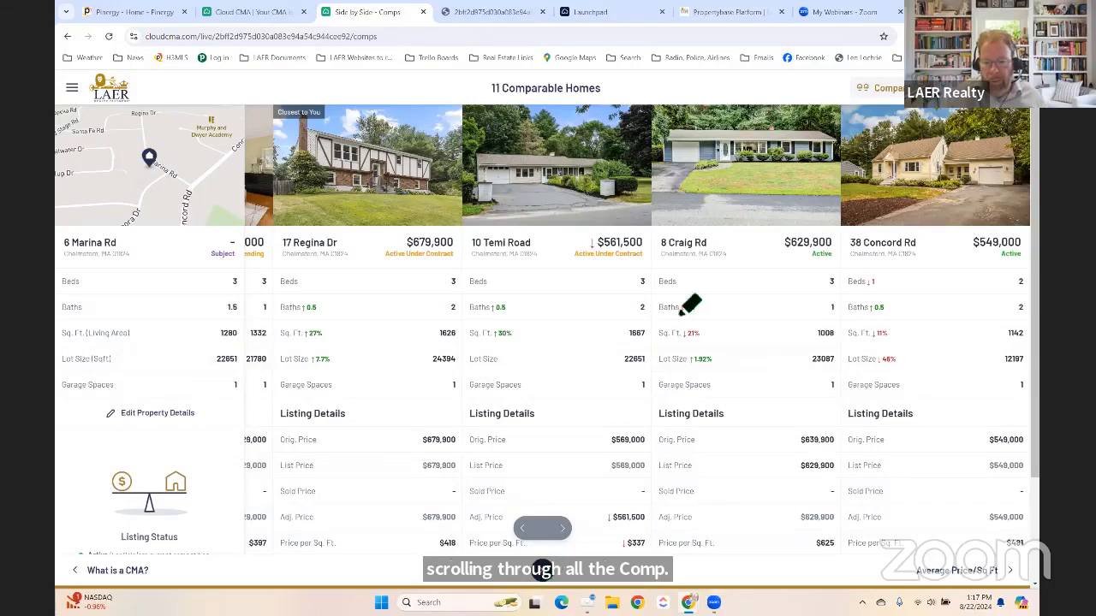
mouse_move(679, 289)
mouse_down()
mouse_move(739, 296)
mouse_move(753, 253)
mouse_move(707, 318)
mouse_up()
mouse_move(844, 293)
mouse_down()
mouse_move(798, 317)
mouse_move(793, 301)
mouse_up()
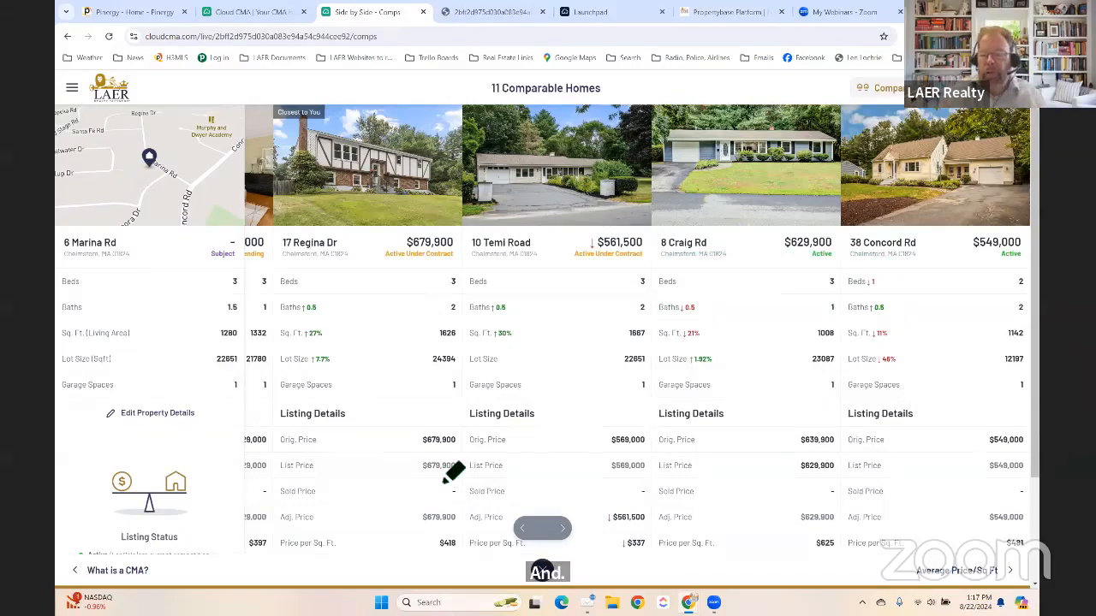
click(955, 574)
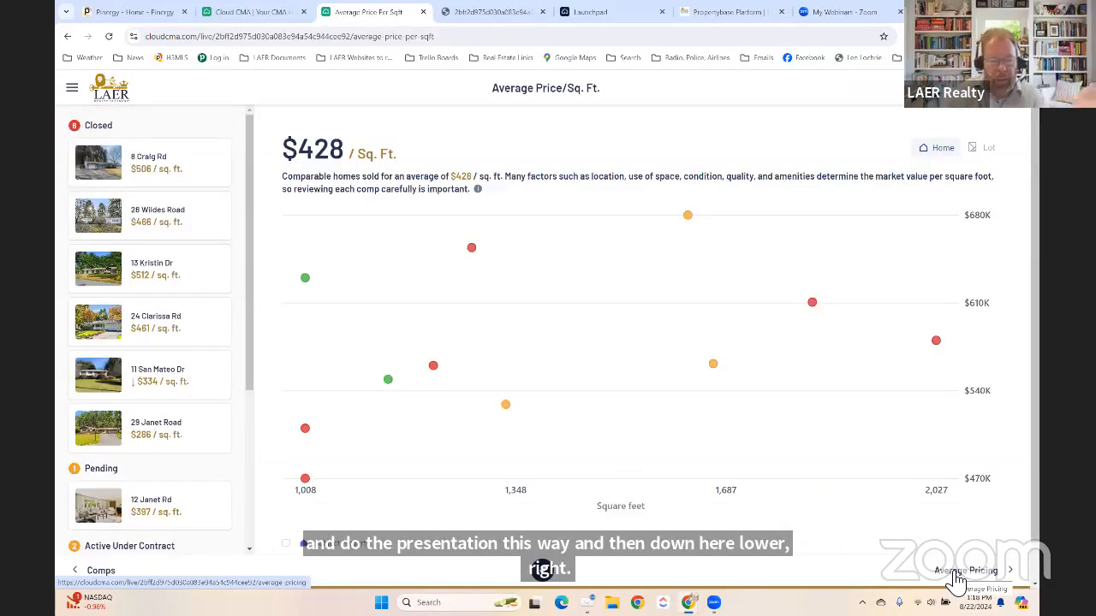
click(713, 365)
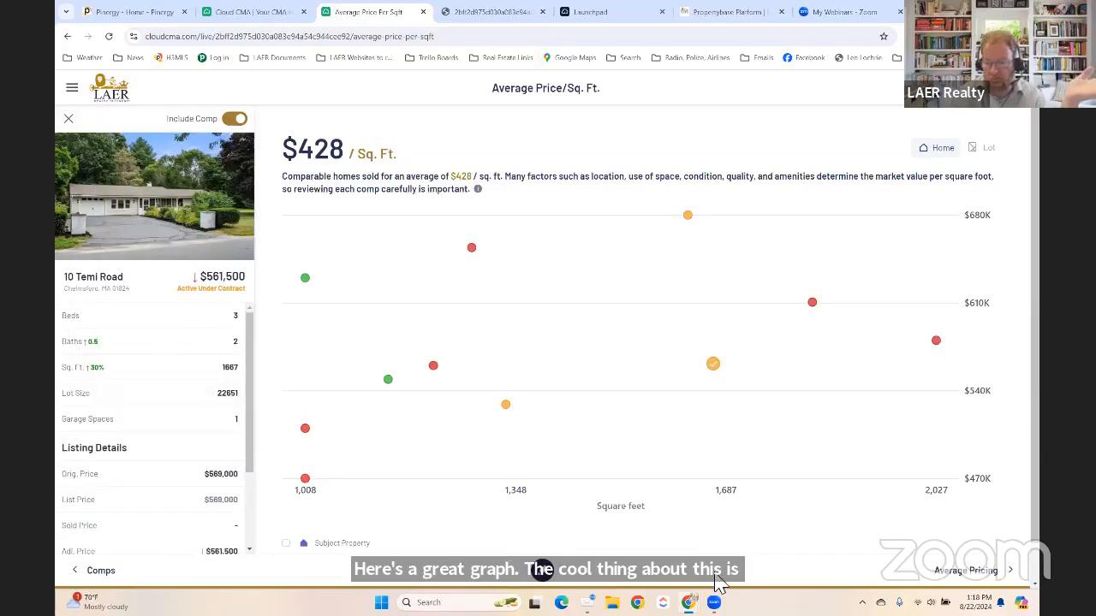
click(966, 570)
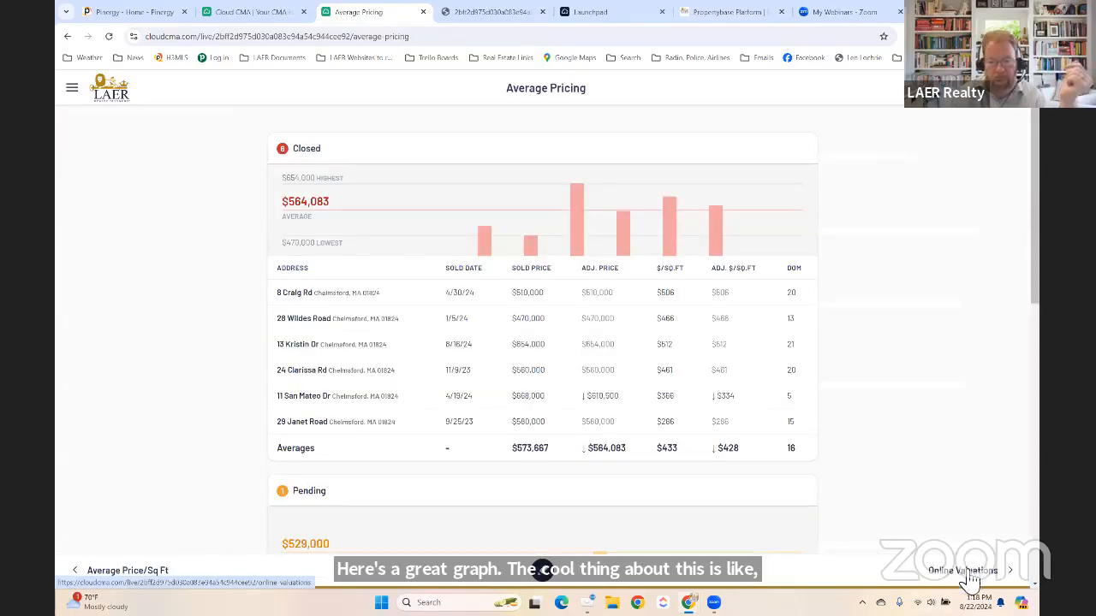
scroll(585, 394, down, 5)
scroll(586, 395, down, 3)
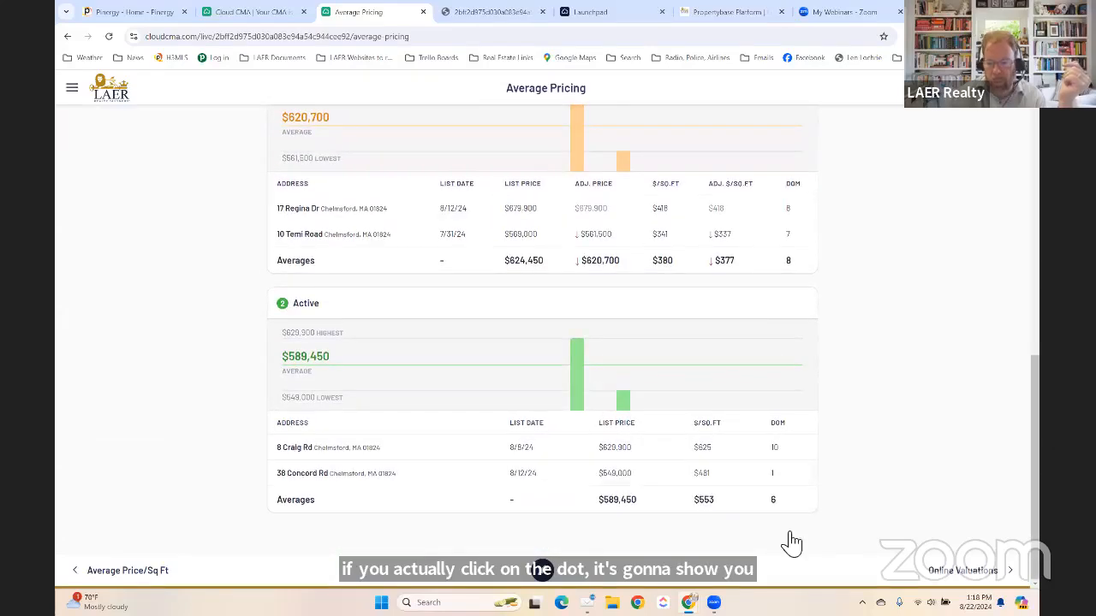
click(957, 570)
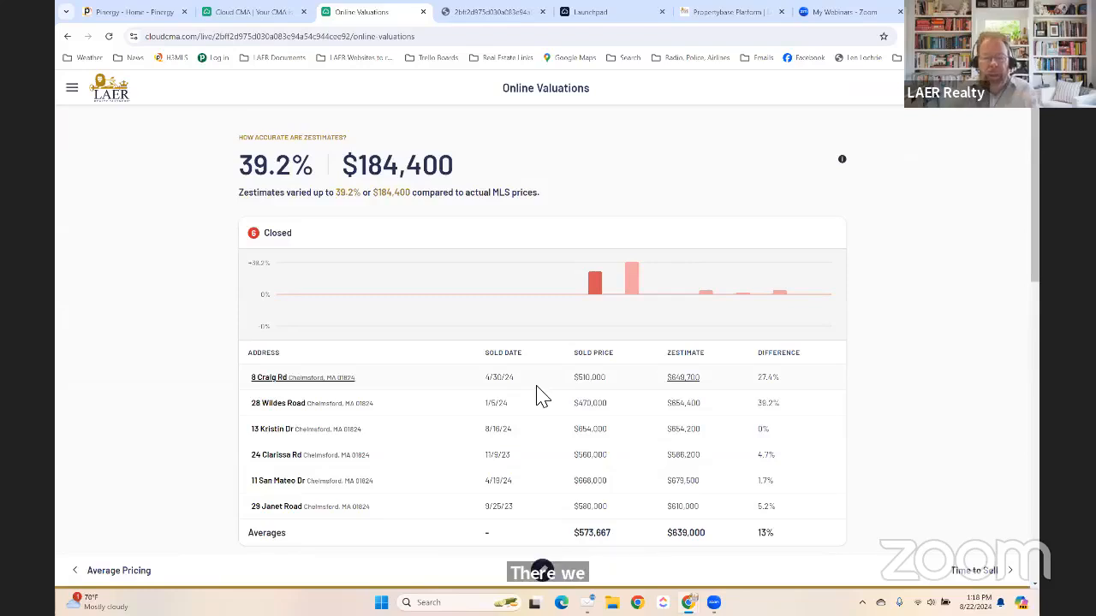
click(988, 575)
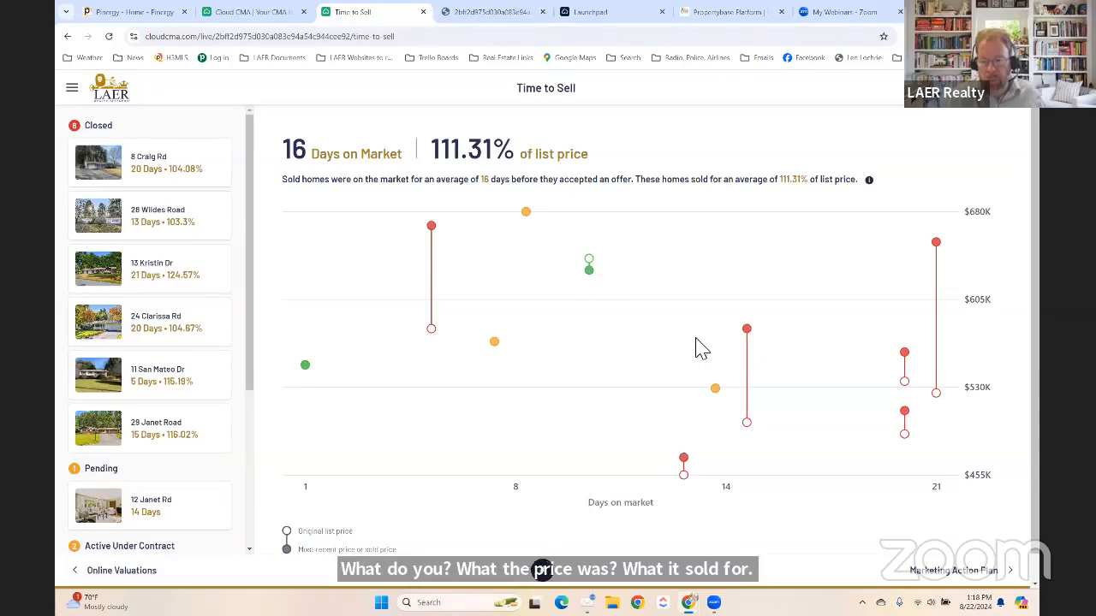
scroll(702, 352, down, 1)
Advance past Marketing Action Plan and Intelligent Pricing & Timing to the Suggested List Price page.
click(973, 580)
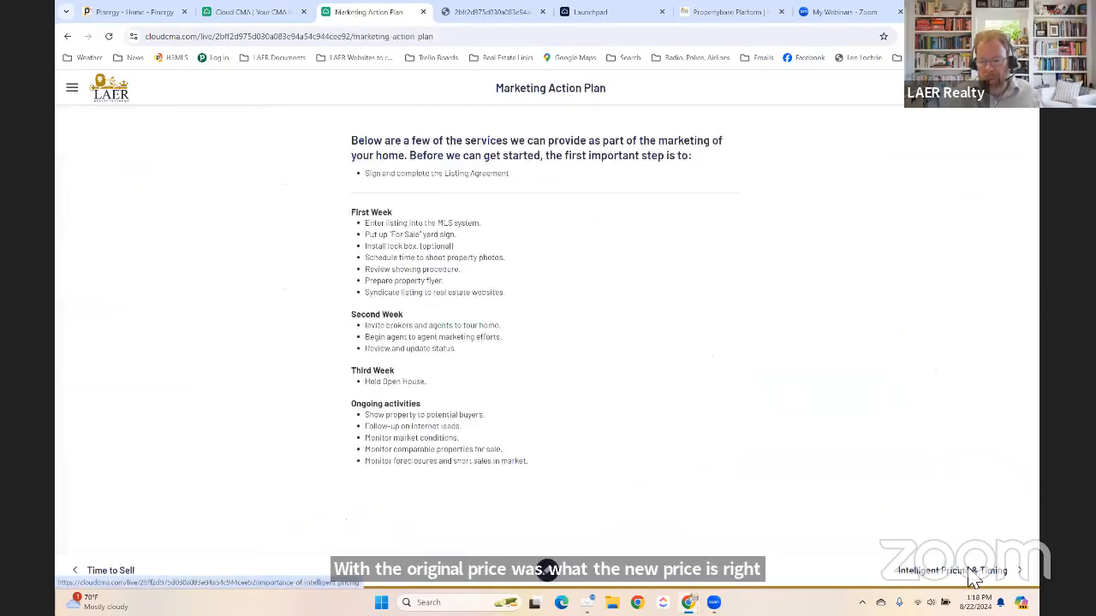
click(973, 579)
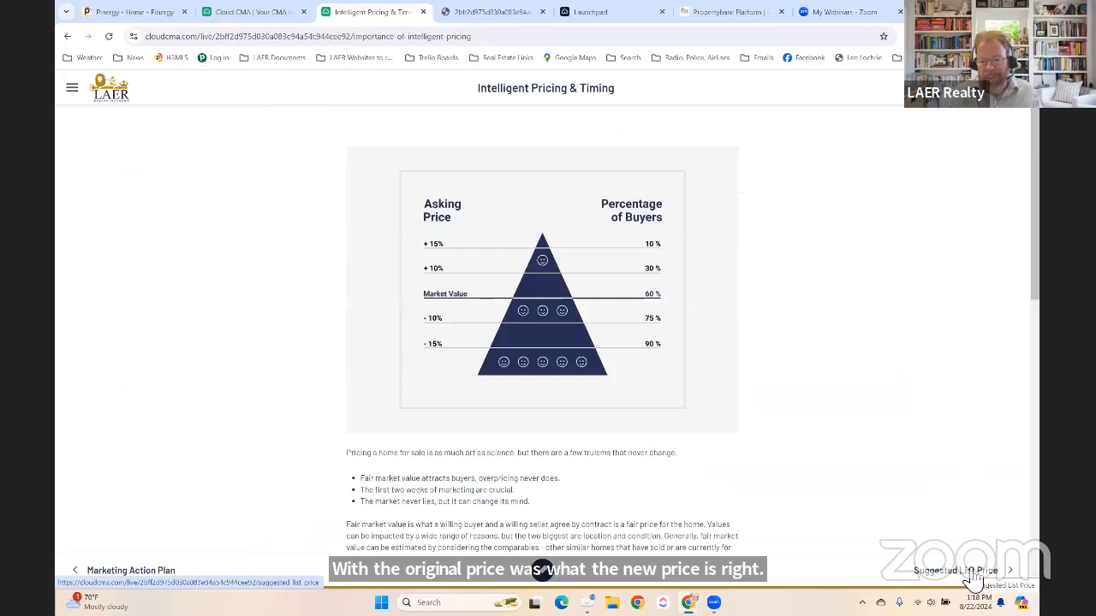
scroll(687, 404, down, 3)
scroll(688, 404, down, 2)
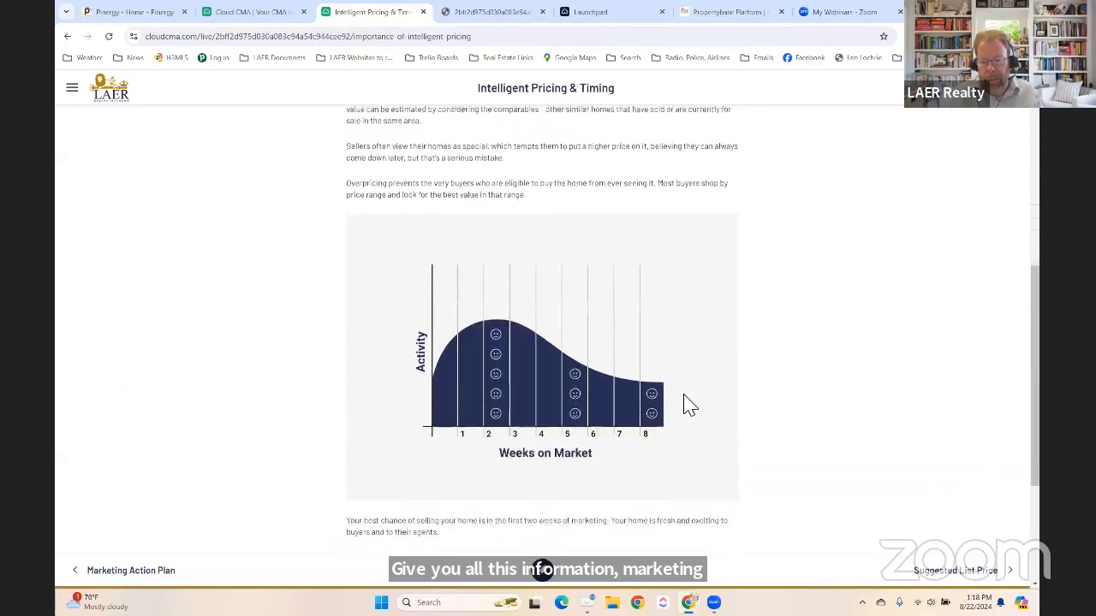
scroll(685, 403, up, 5)
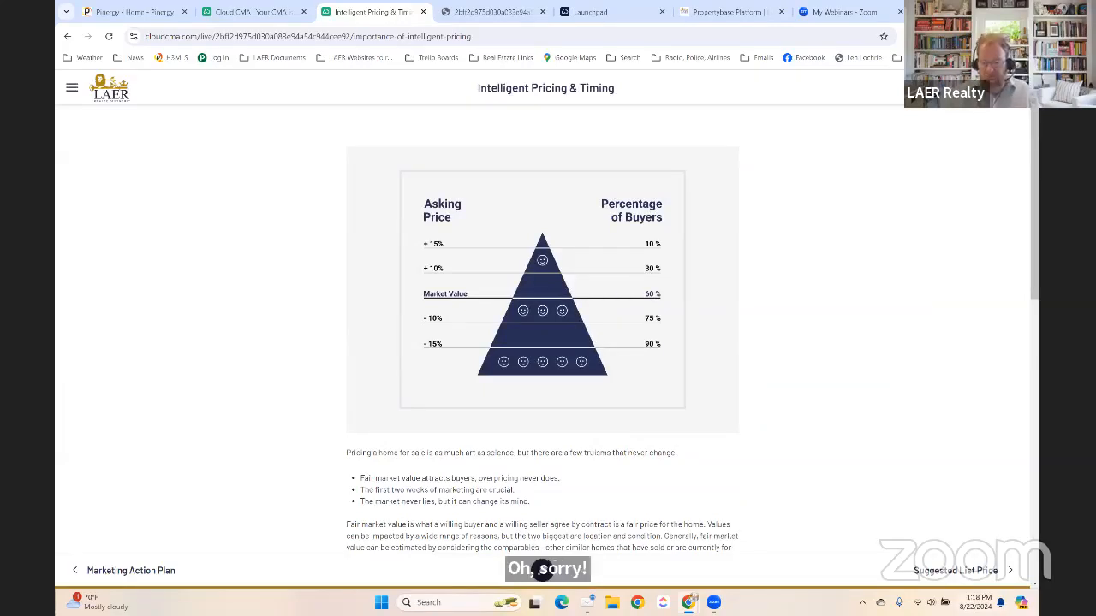
click(933, 577)
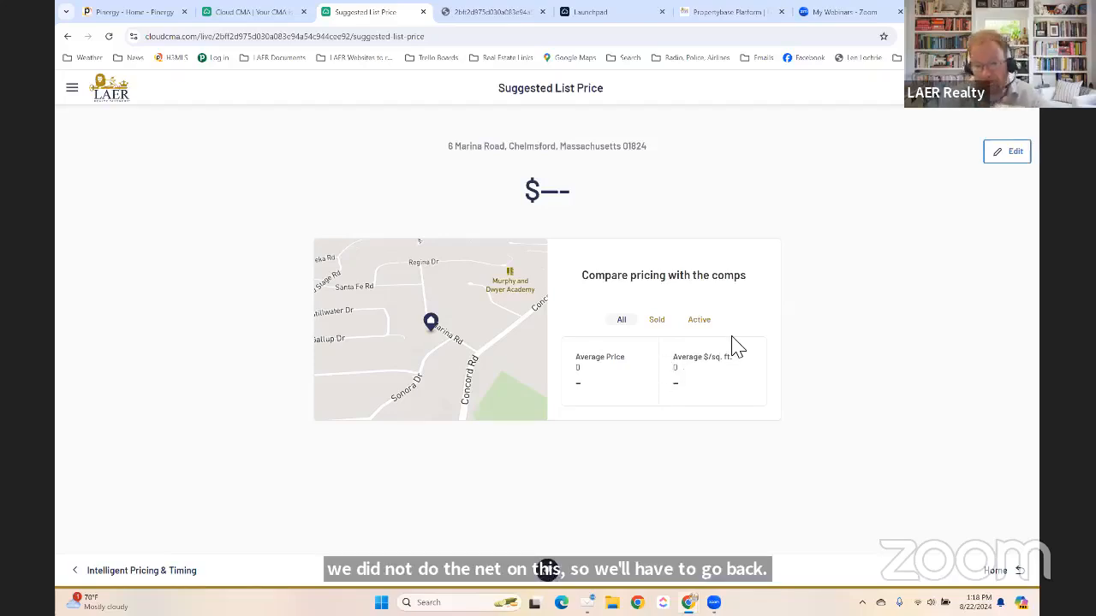
Set the suggested list price to a $550,000–$580,000 range and start the first net sheet expense.
click(1010, 157)
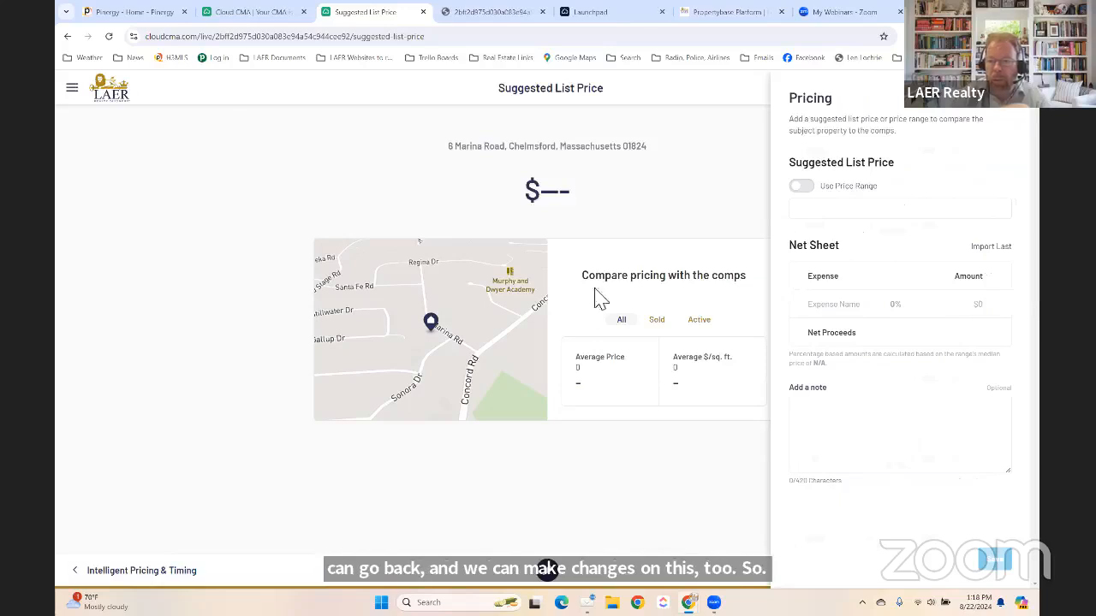
click(803, 190)
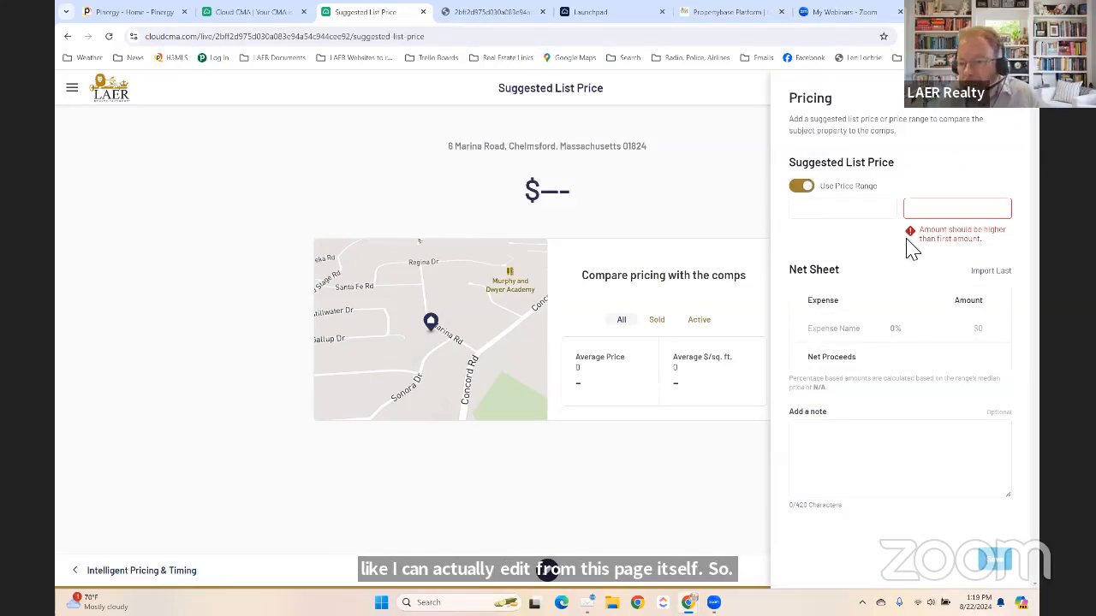
click(832, 212)
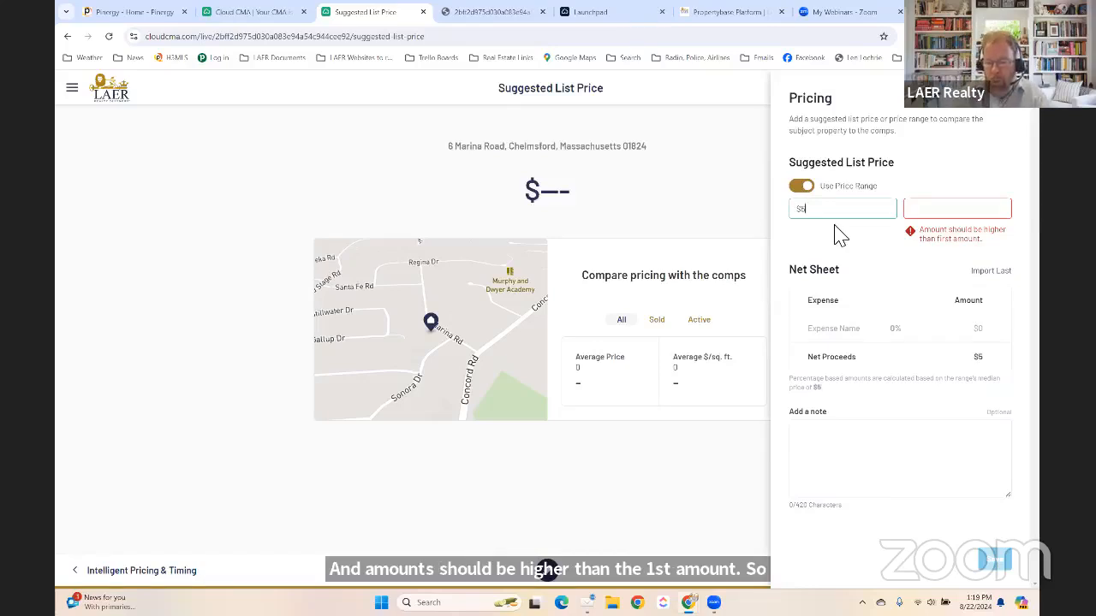
text(55,000)
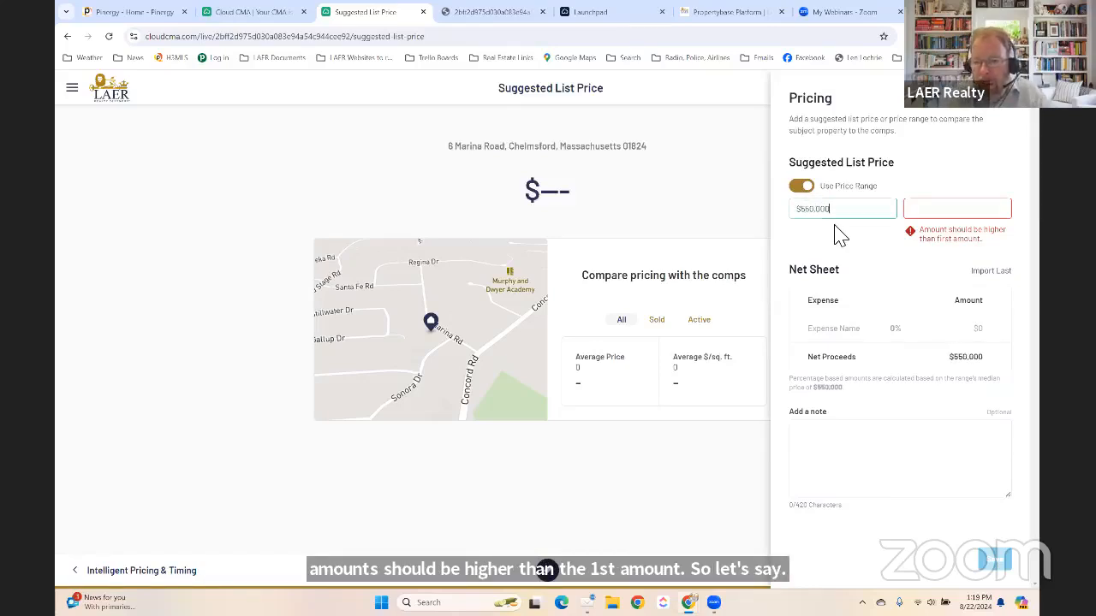
key(Tab)
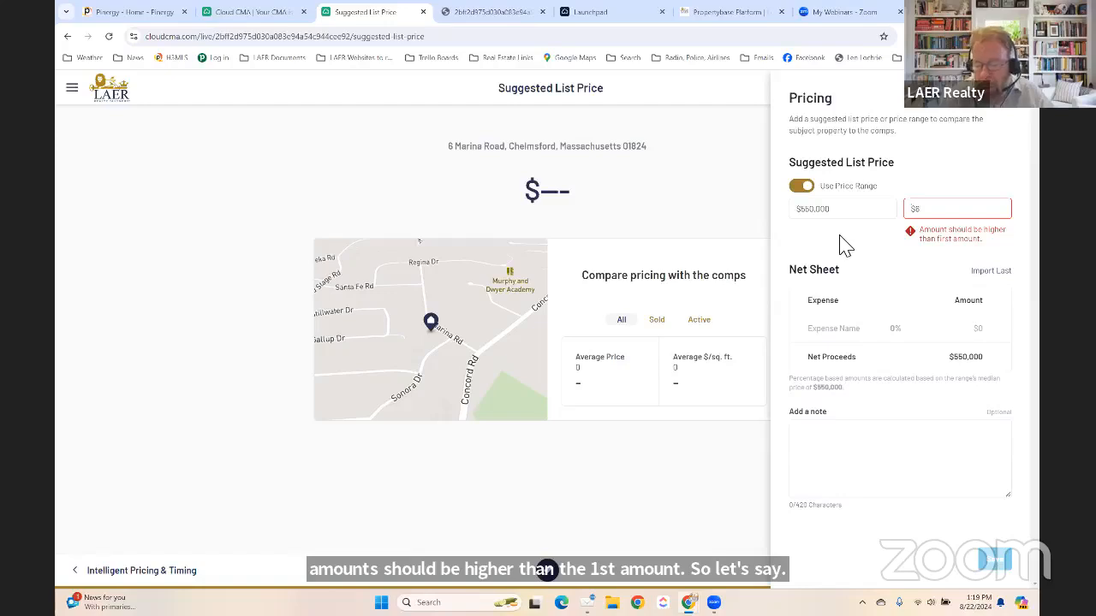
key(BackSpace)
text(580,0)
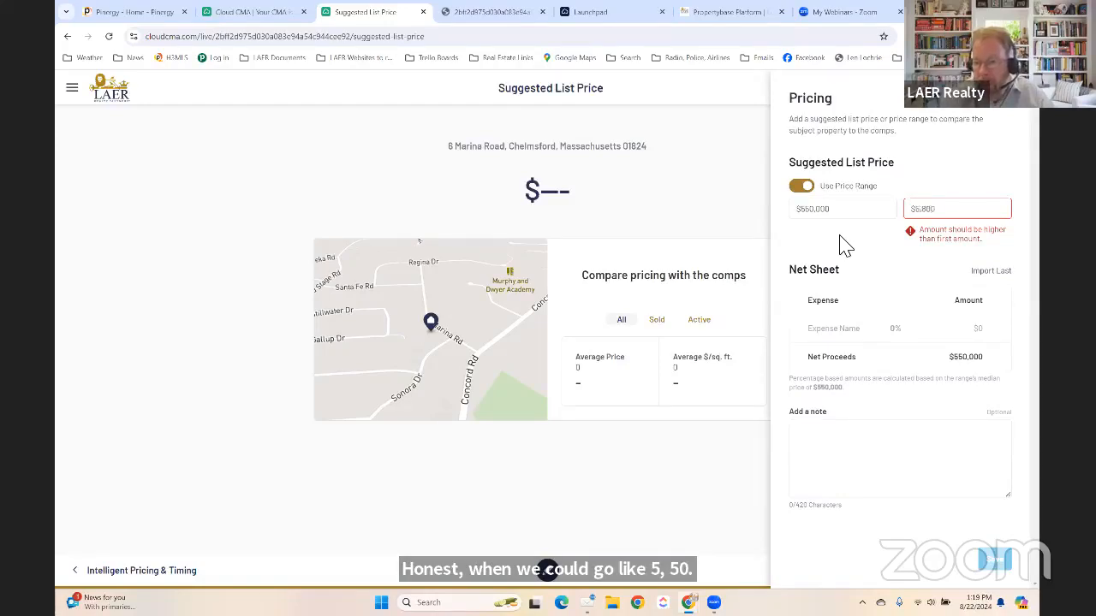
text(00)
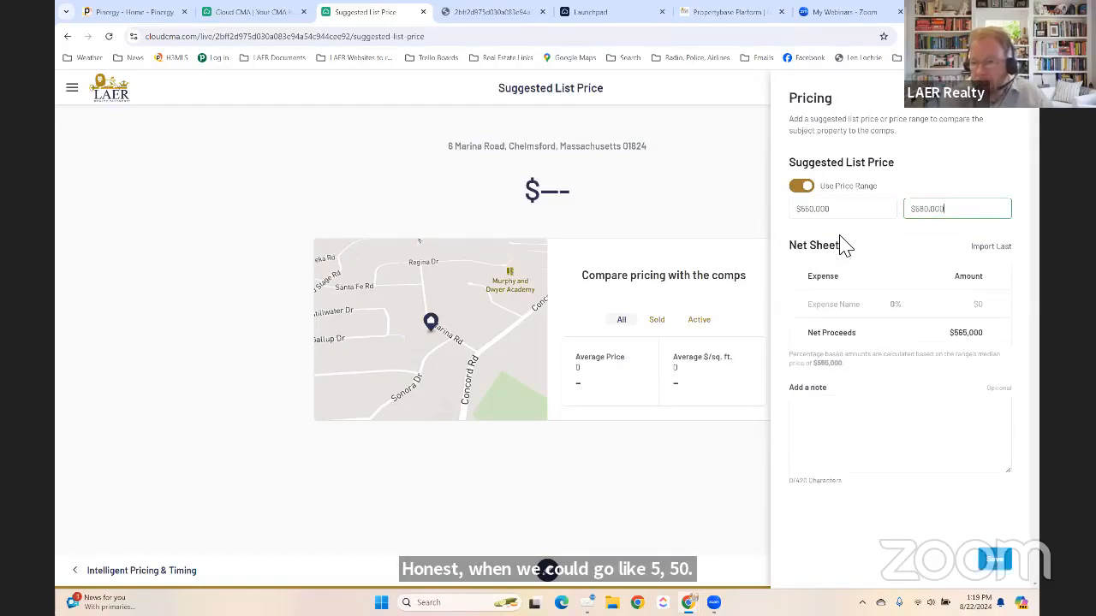
click(845, 309)
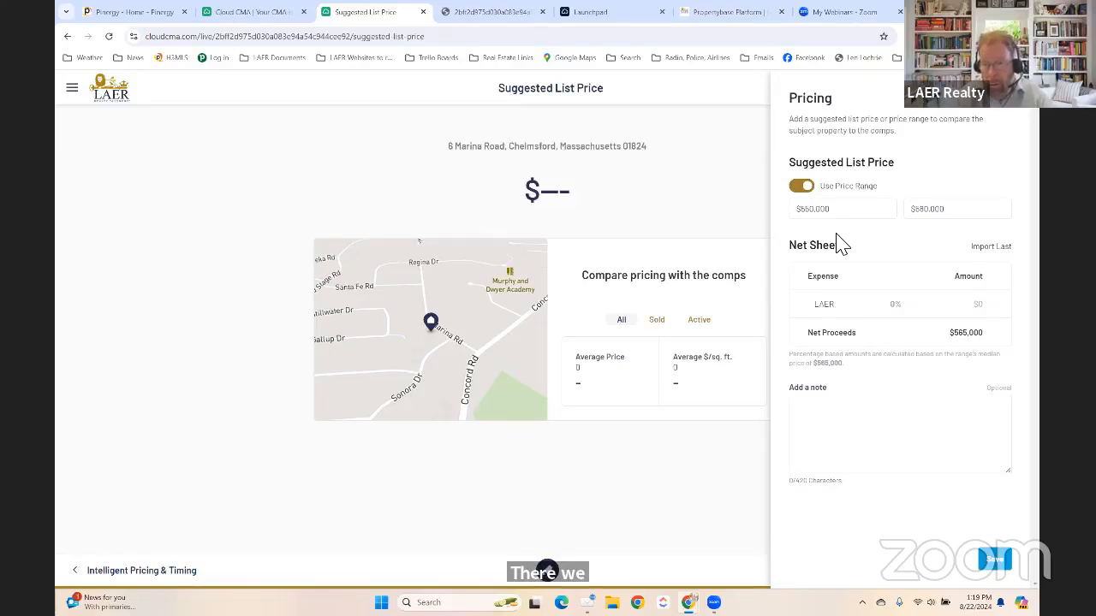
Add LAER Marketing Fee and Co-Broke expense lines to the net sheet, each at 3% ($16,950).
key(BackSpace)
key(BackSpace)
key(BackSpace)
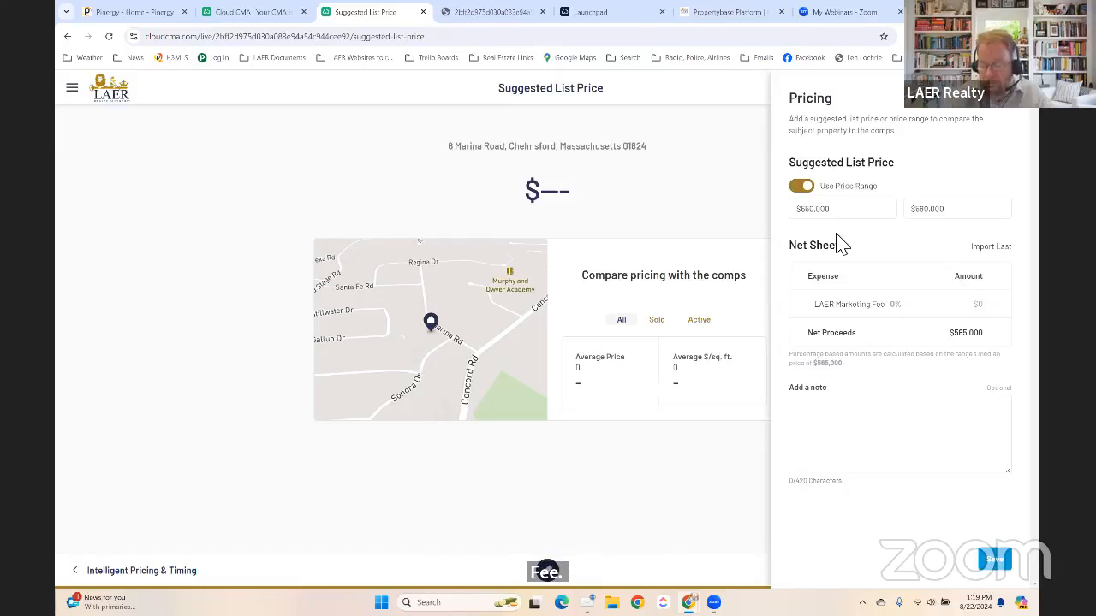
text(3)
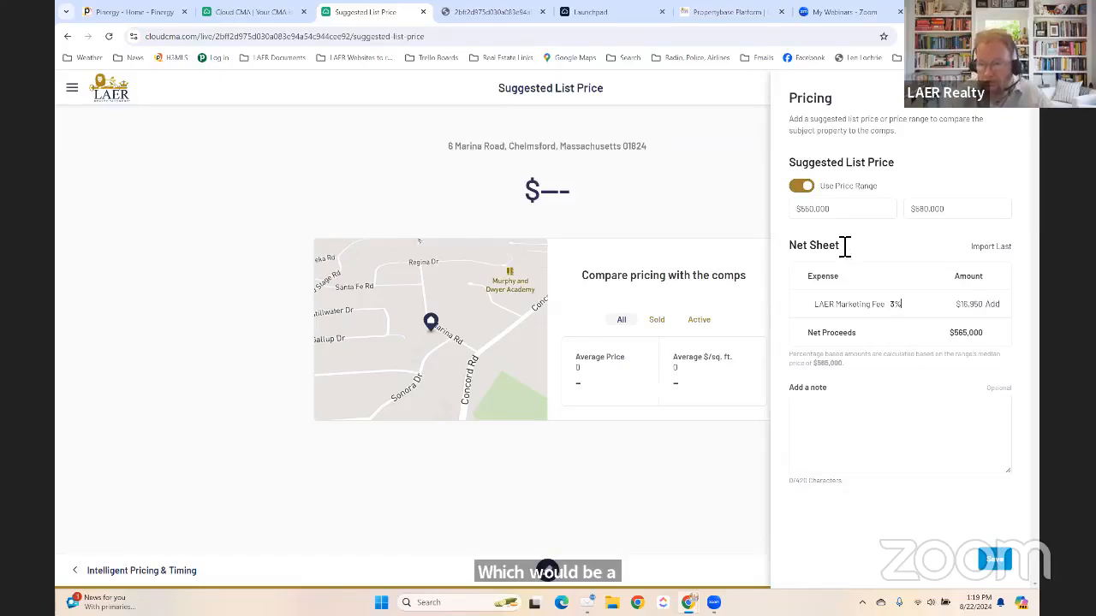
click(993, 305)
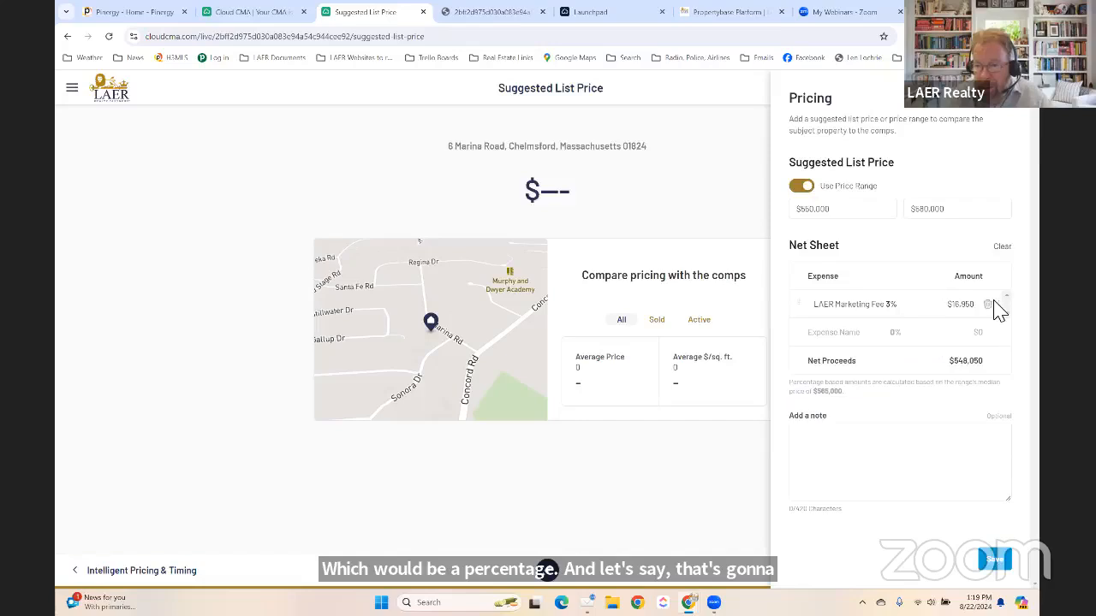
text(T)
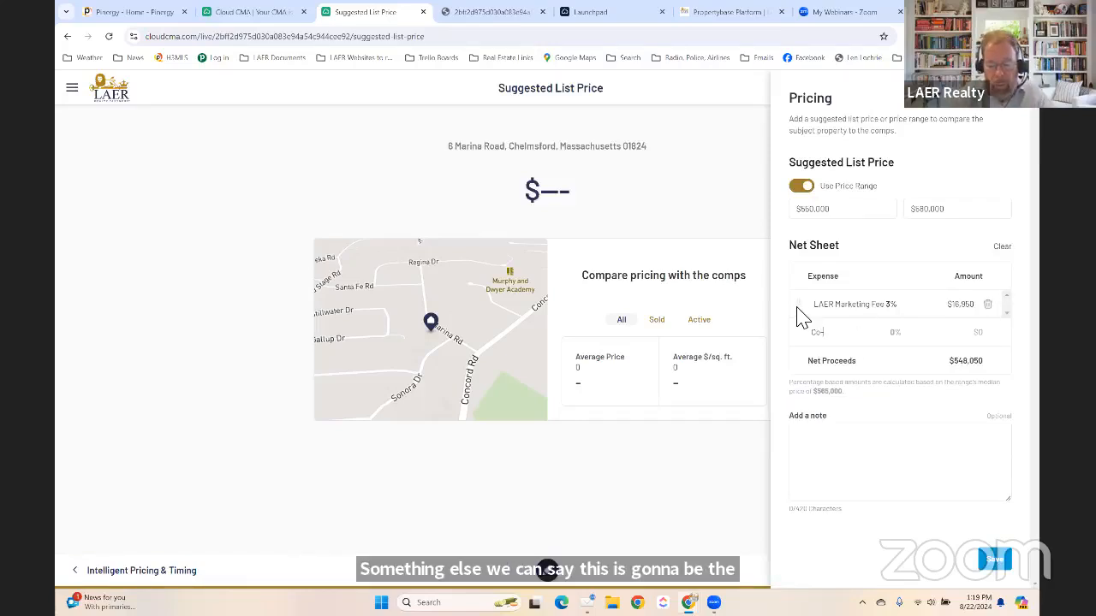
key(BackSpace)
key(BackSpace)
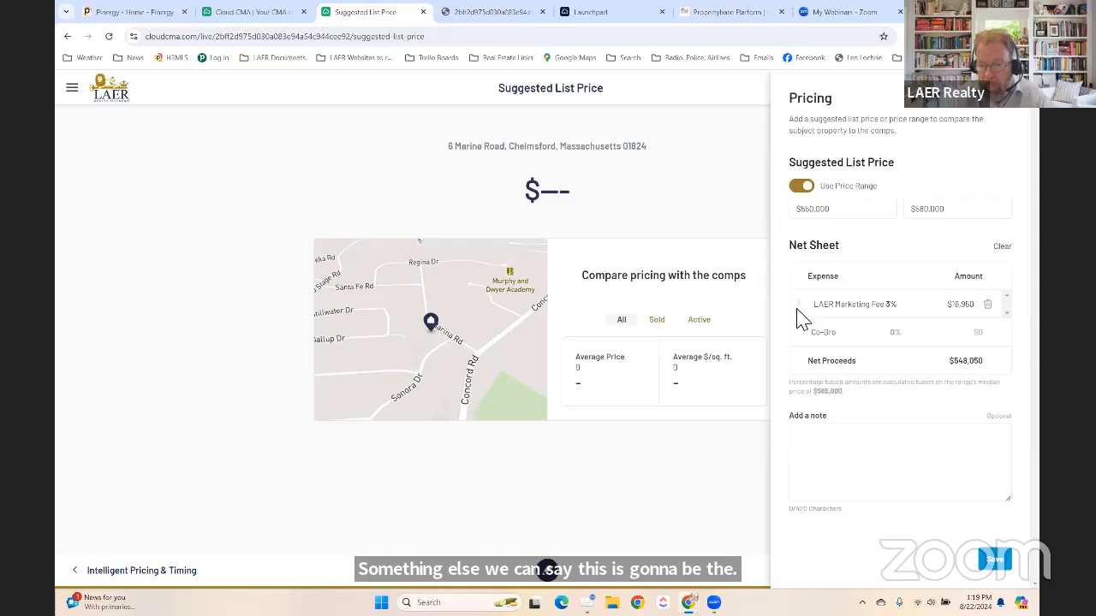
key(Tab)
text(3)
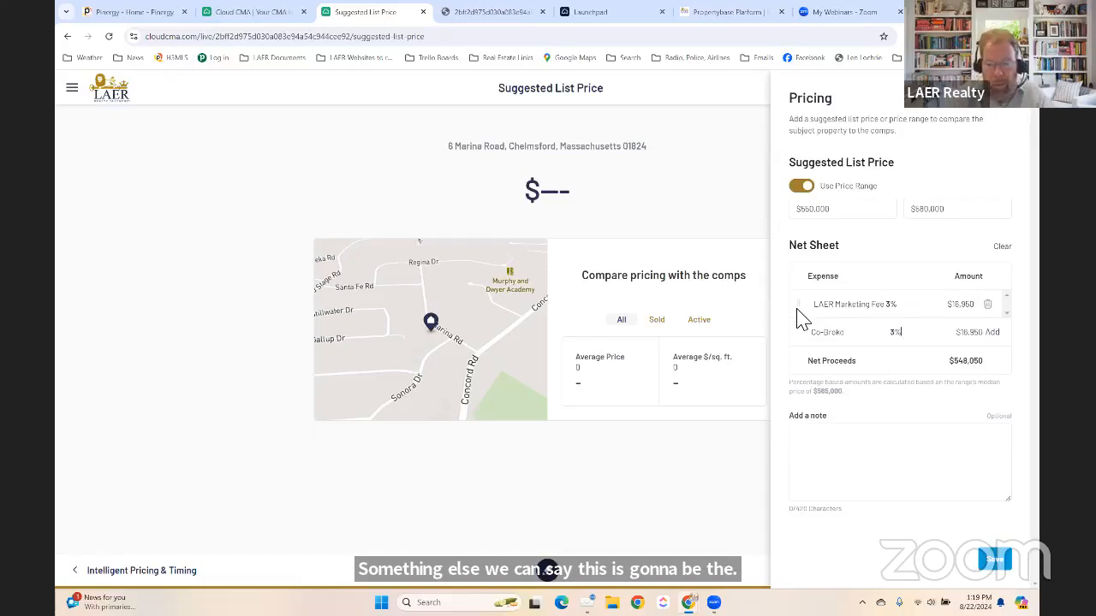
key(Tab)
key(BackSpace)
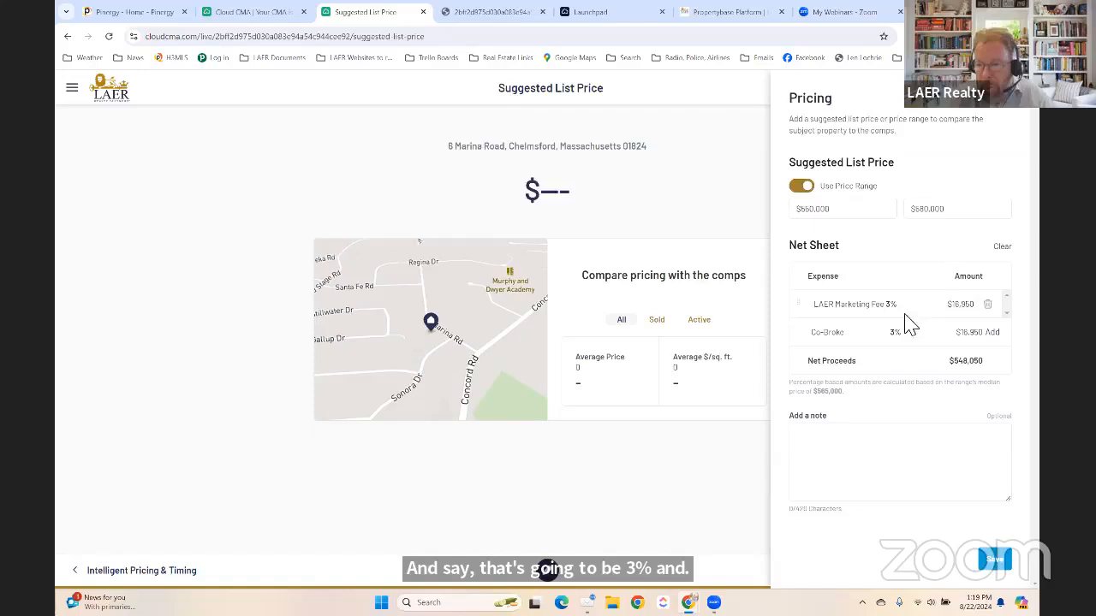
click(993, 334)
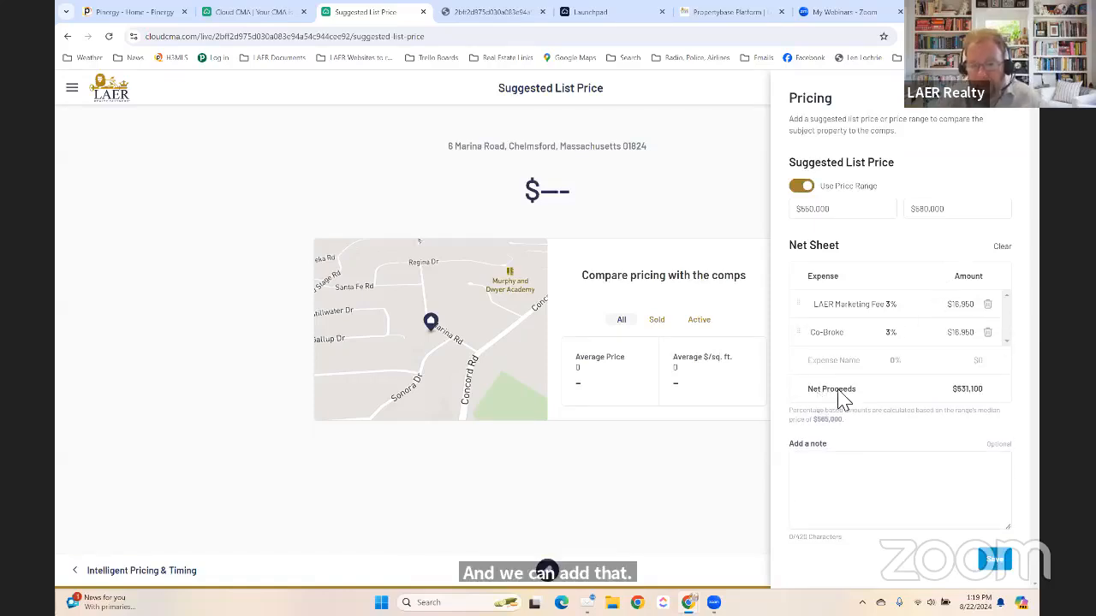
click(990, 561)
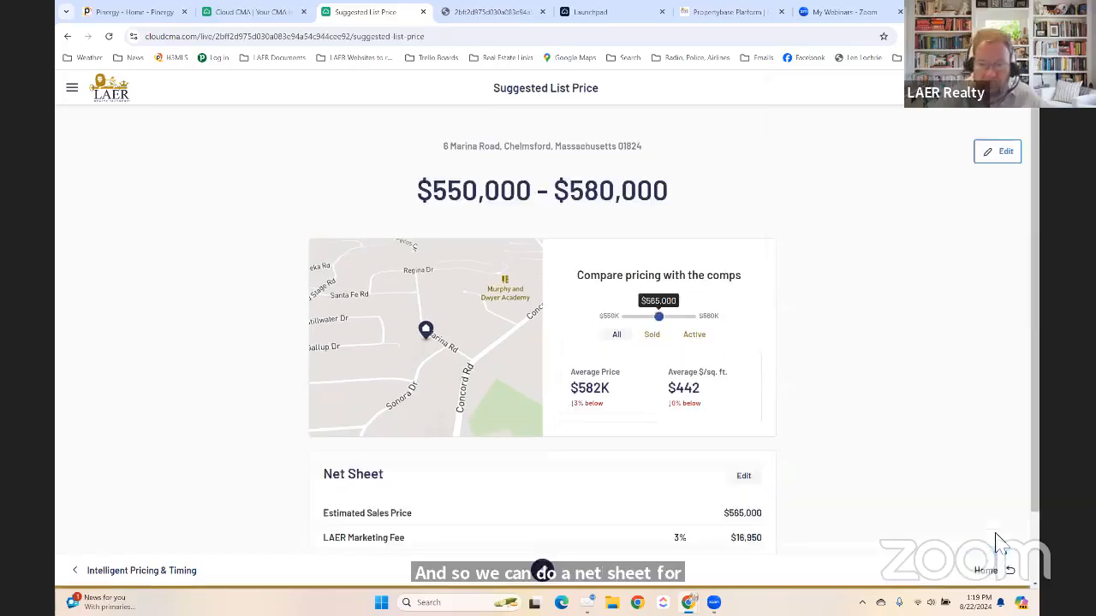
scroll(255, 305, down, 1)
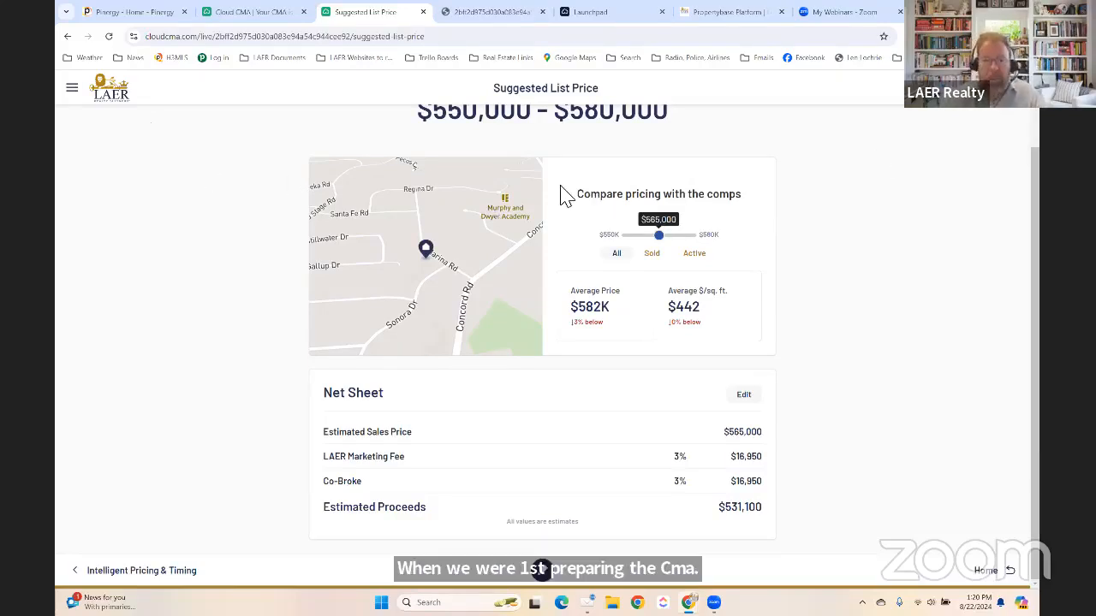
click(248, 12)
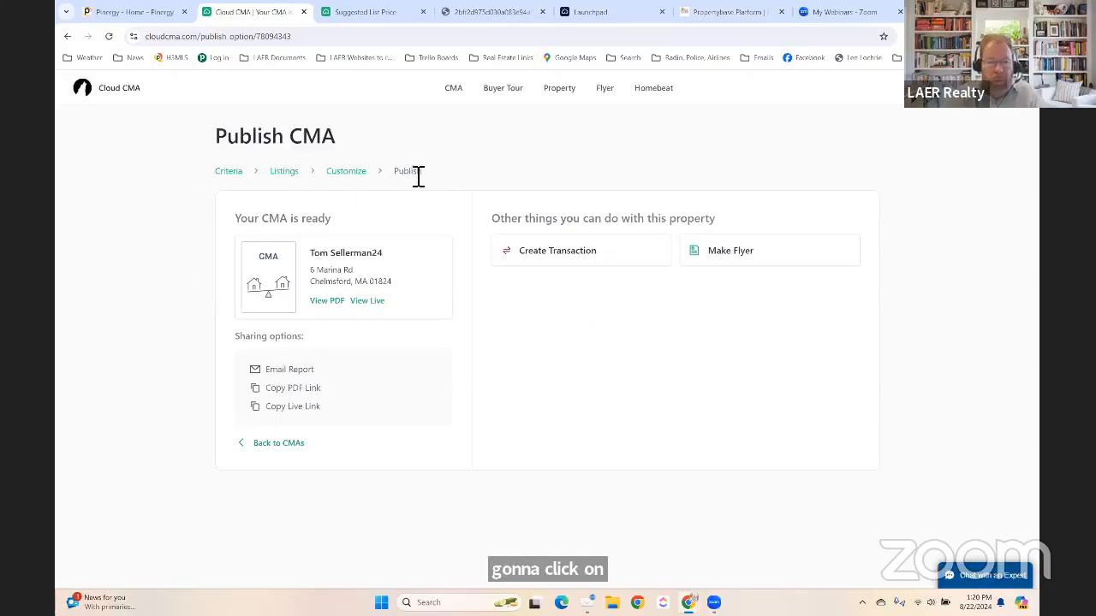
Go back to the Organize Listings step, where the subject shows the $550,000–$580,000 suggested range.
click(281, 175)
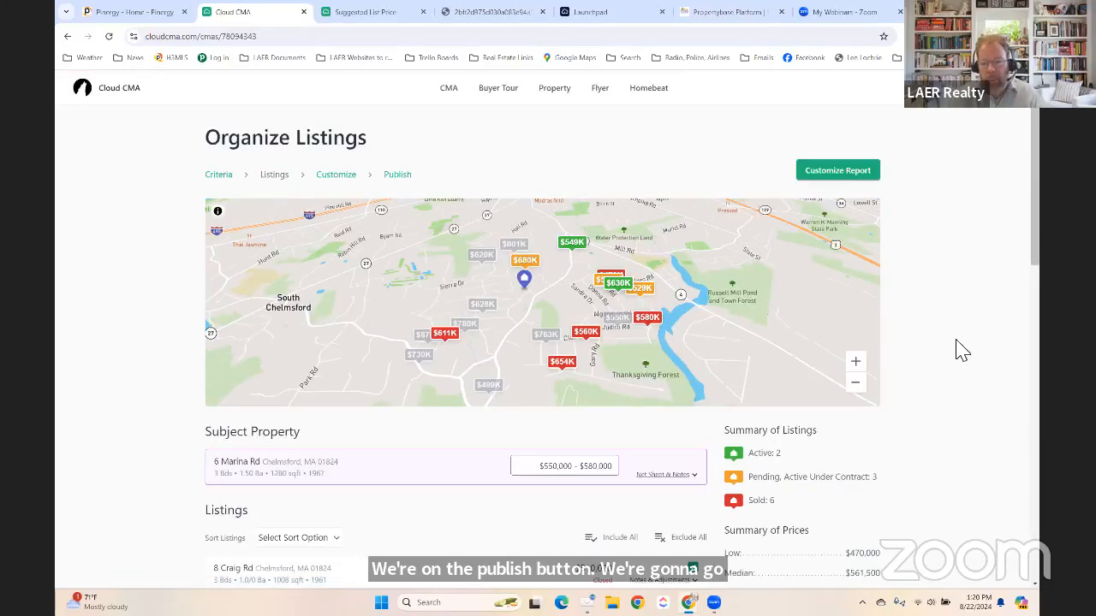
scroll(962, 351, down, 3)
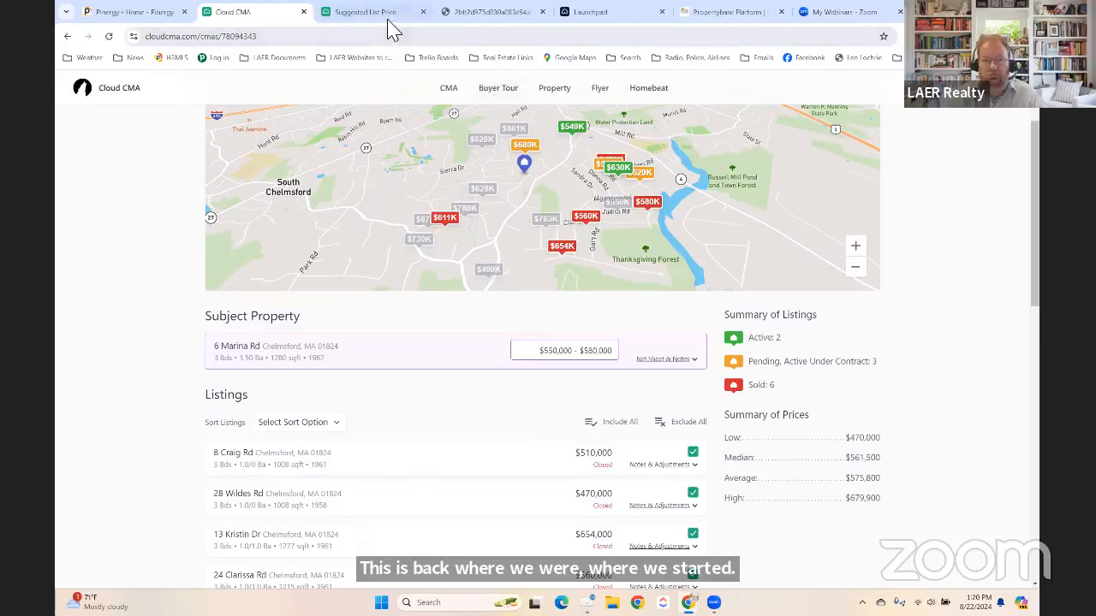
click(475, 13)
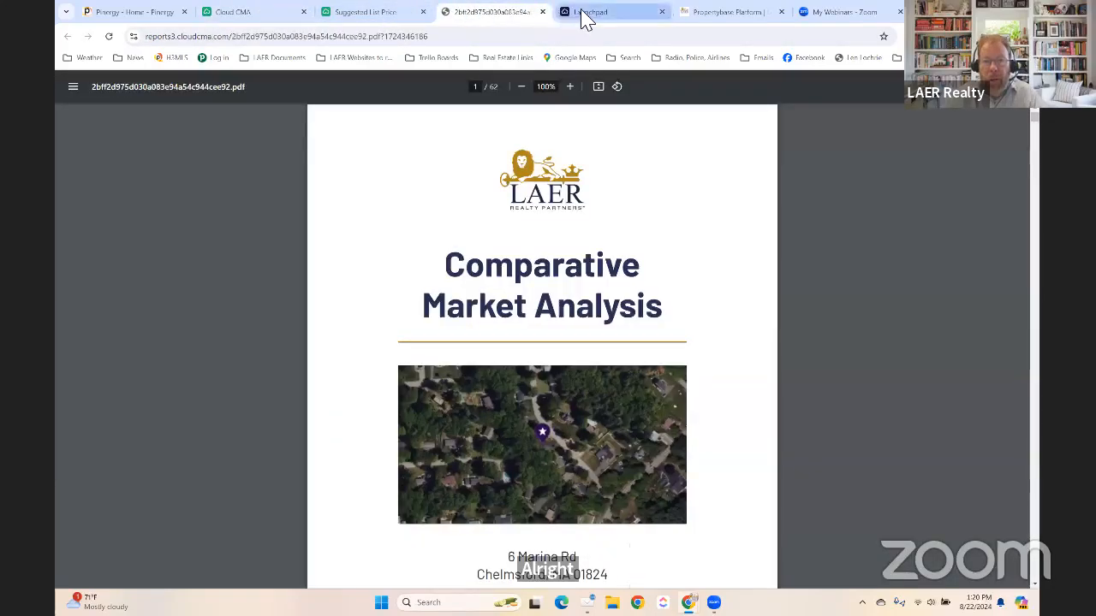
click(586, 13)
click(682, 15)
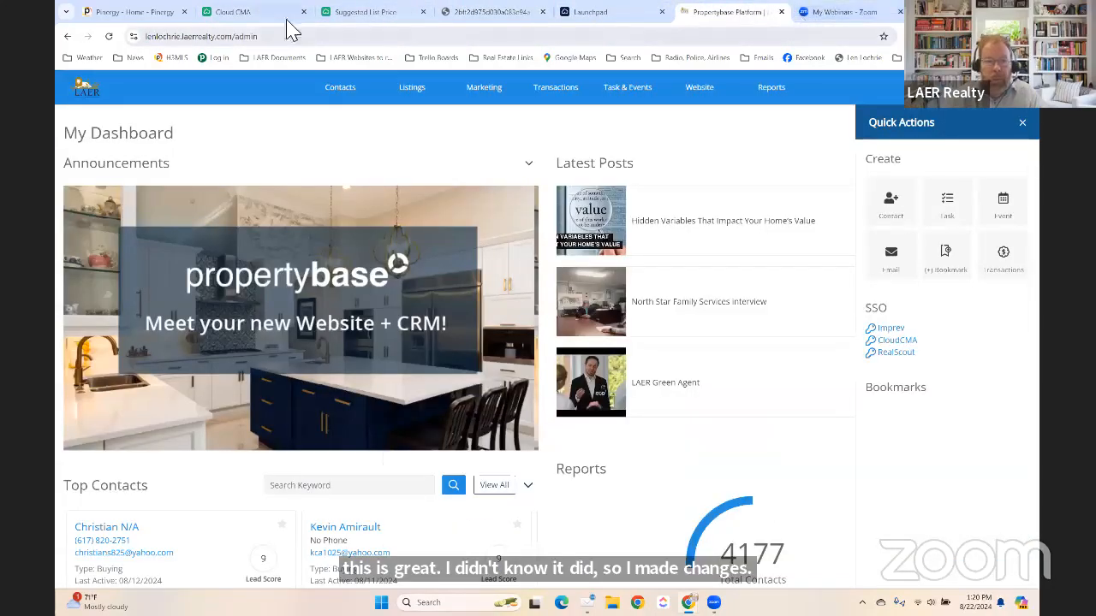
click(253, 16)
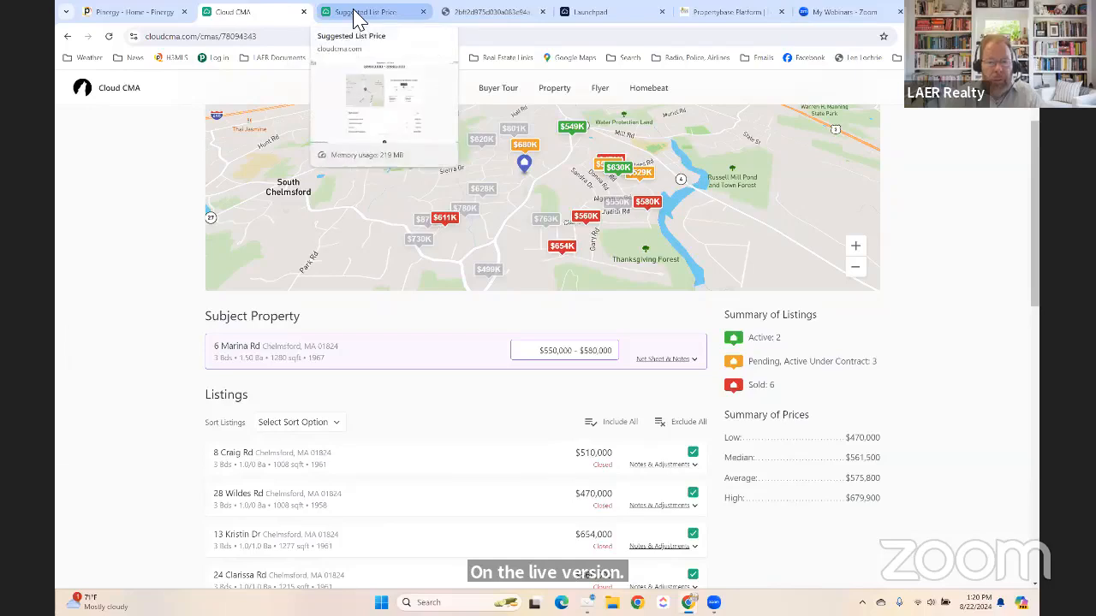
click(356, 17)
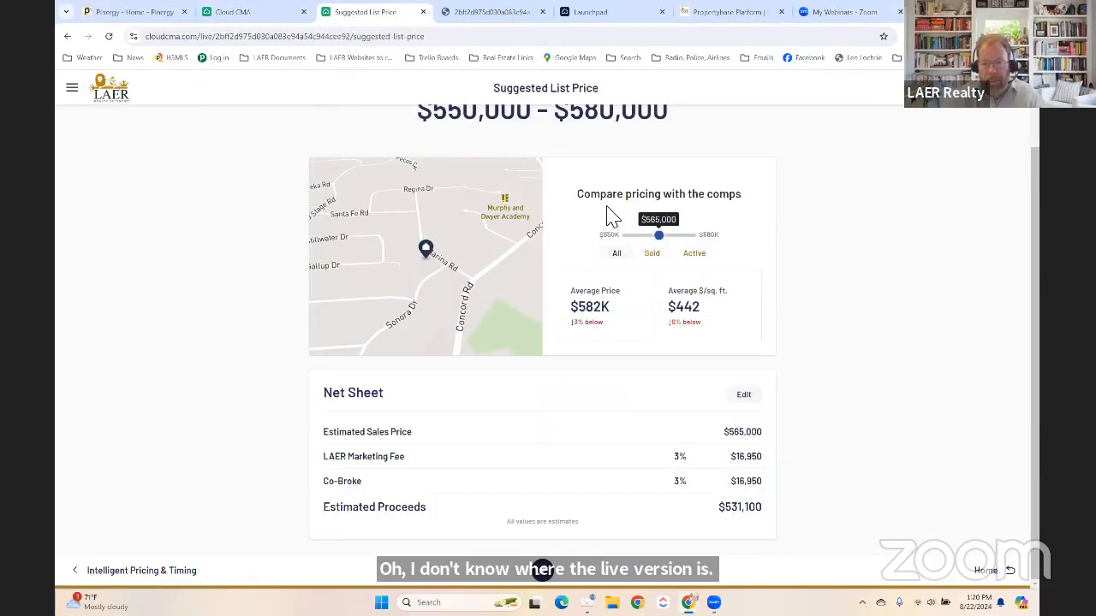
scroll(608, 210, up, 1)
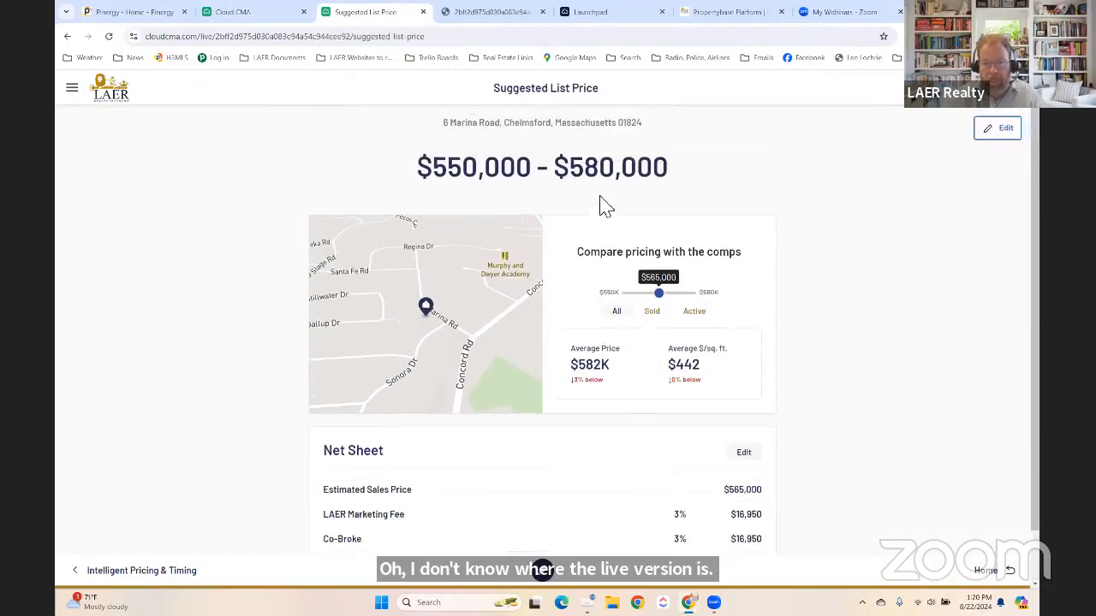
click(224, 12)
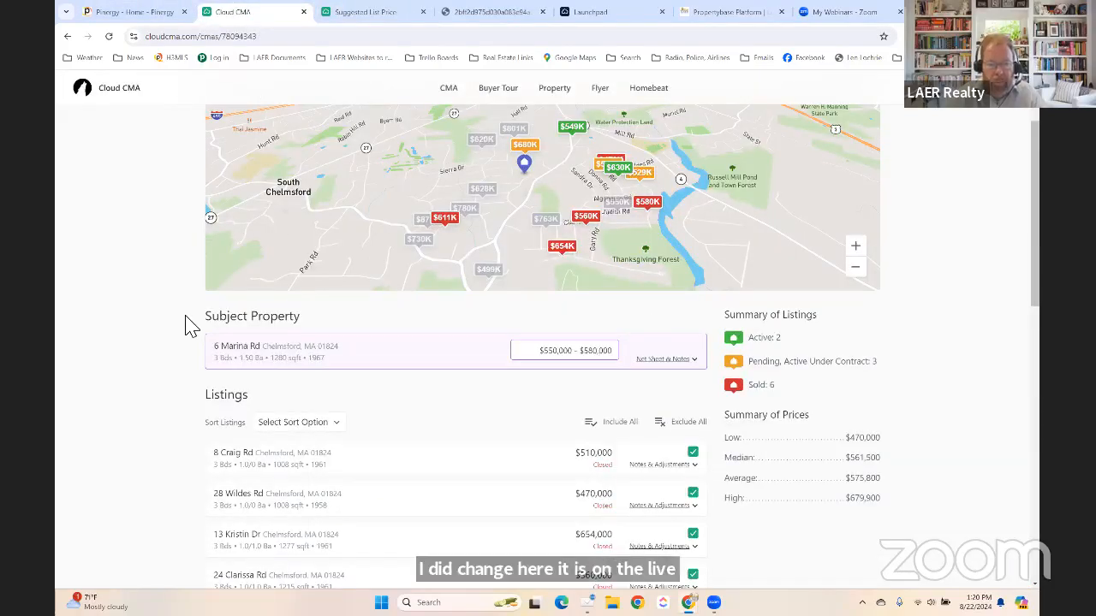
Add a Stamp Tax expense of $2,500 to the subject property's net sheet and save it.
click(682, 359)
scroll(628, 334, down, 3)
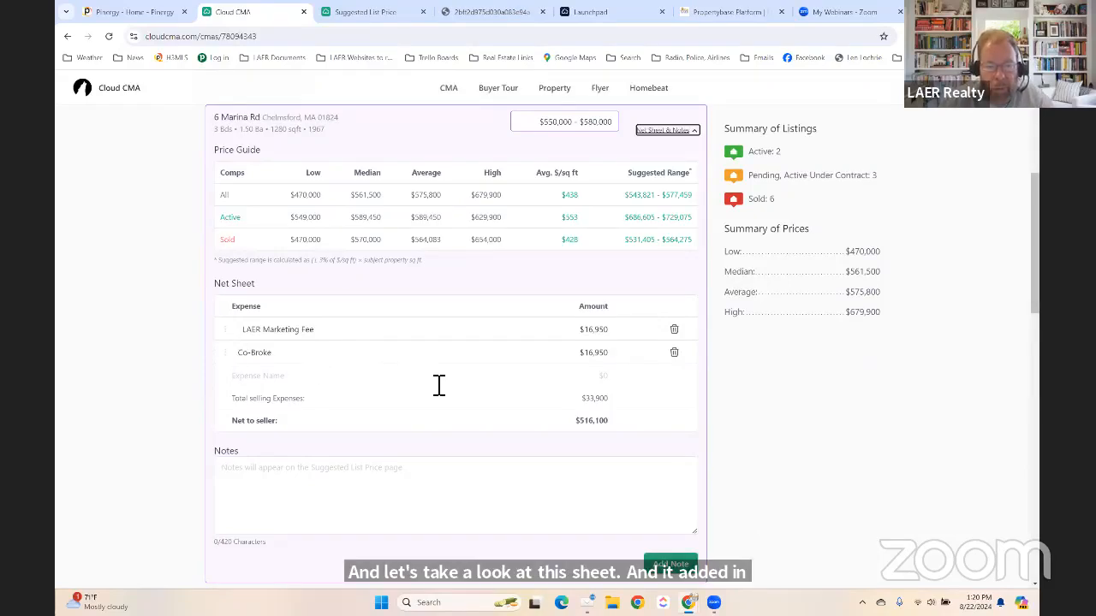
click(249, 381)
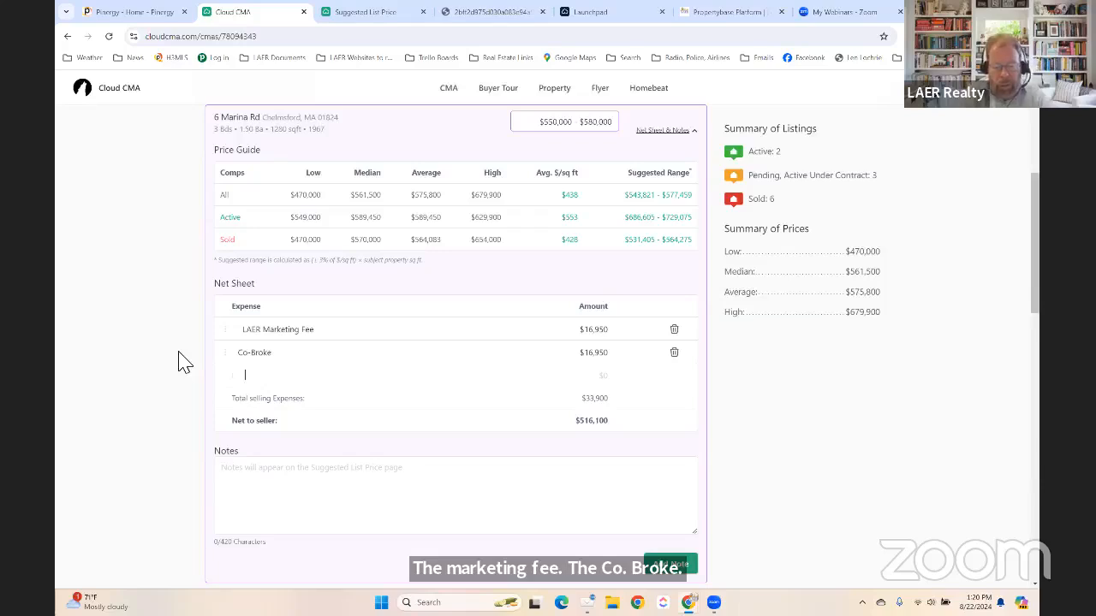
text(St)
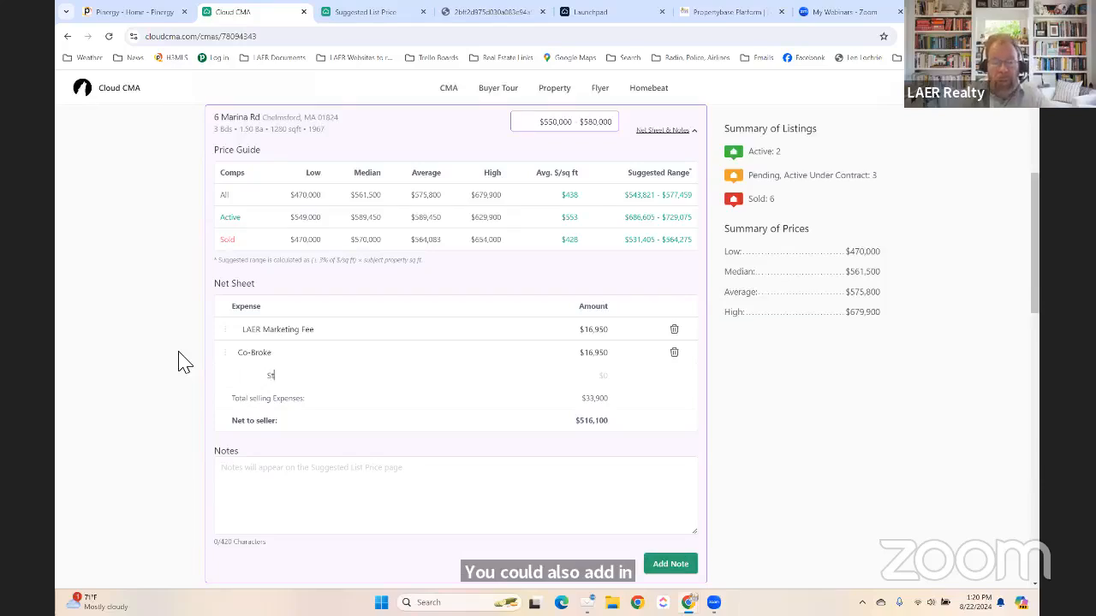
text(amp)
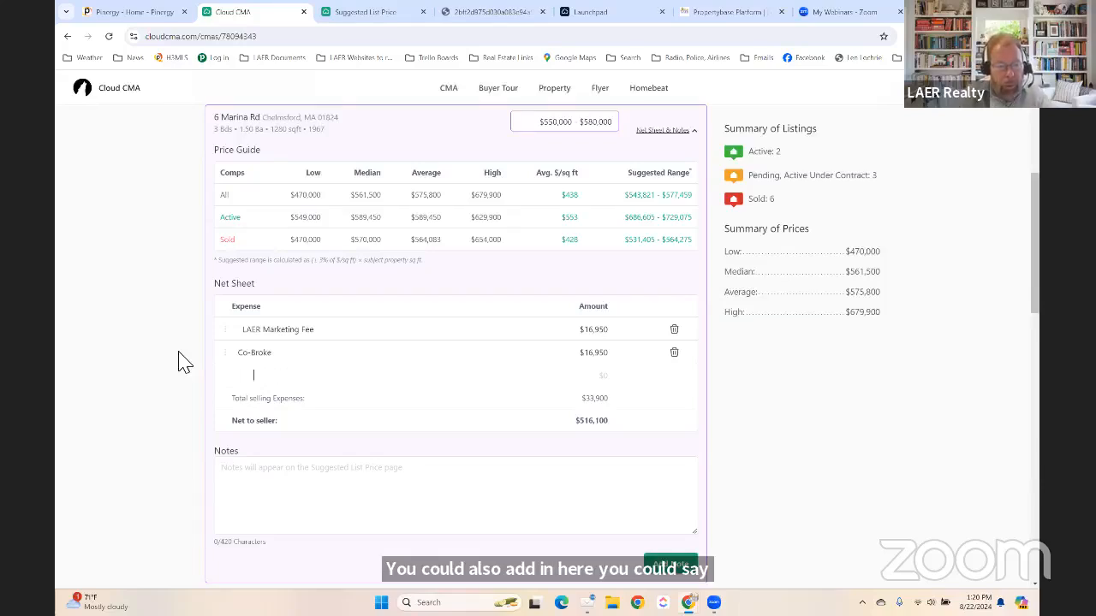
key(BackSpace)
key(BackSpace)
key(BackSpace)
key(BackSpace)
key(BackSpace)
key(BackSpace)
key(BackSpace)
key(BackSpace)
key(BackSpace)
key(BackSpace)
text(Stamp Tax)
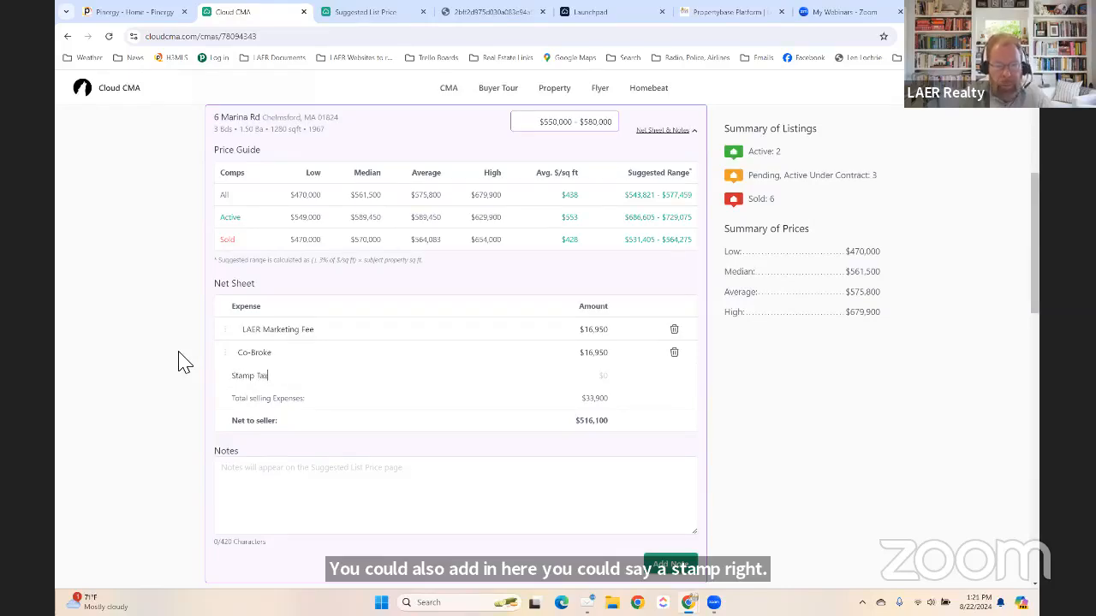
key(Tab)
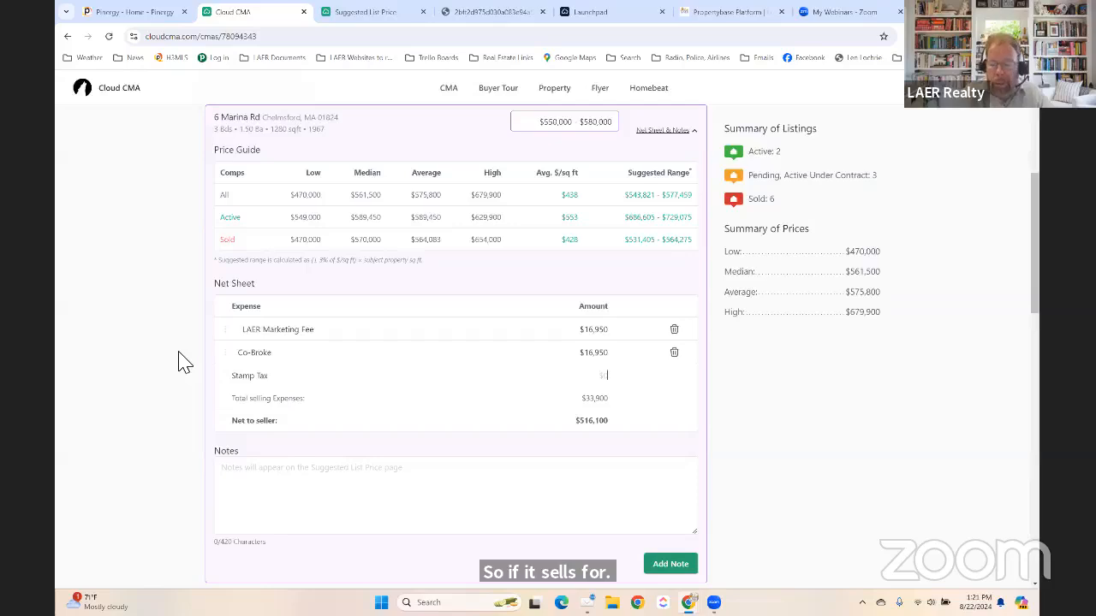
text(2500)
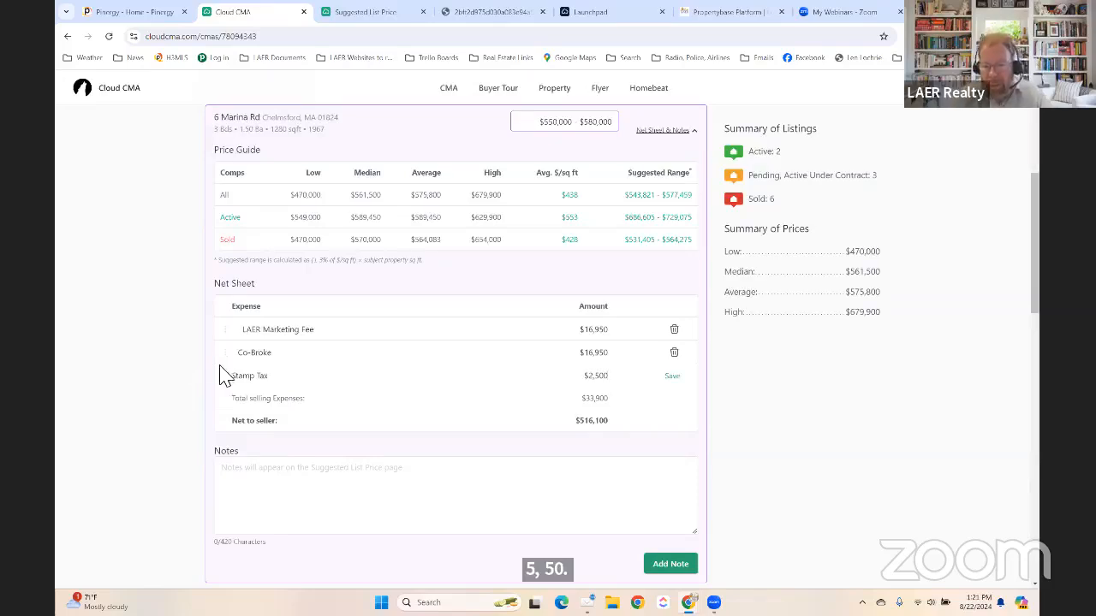
click(672, 375)
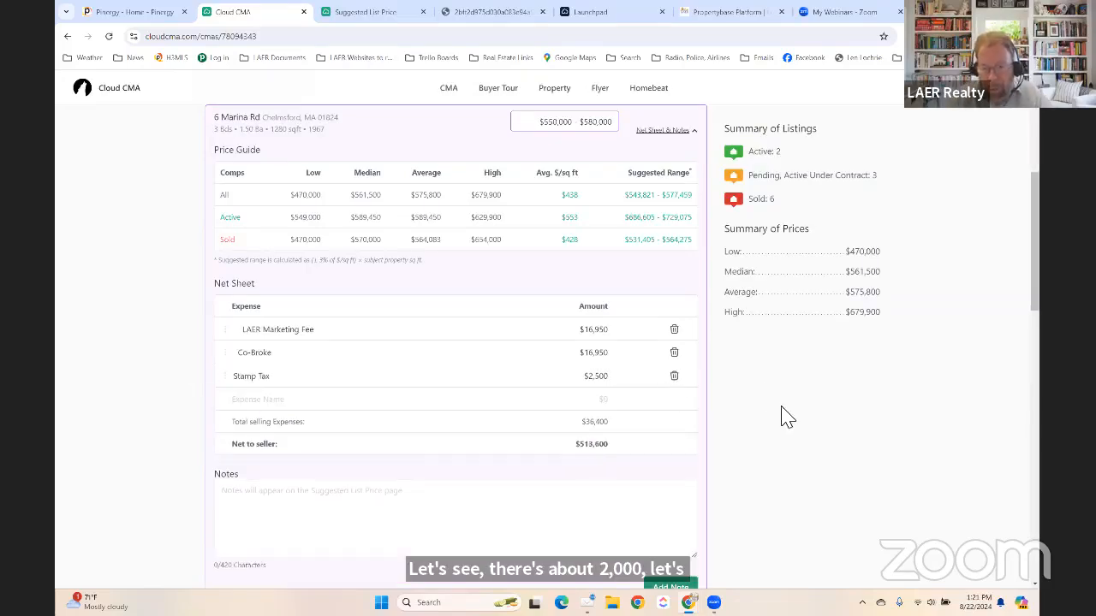
Check that net to seller is now $513,600, then proceed to Customize CMA Report.
scroll(753, 454, down, 1)
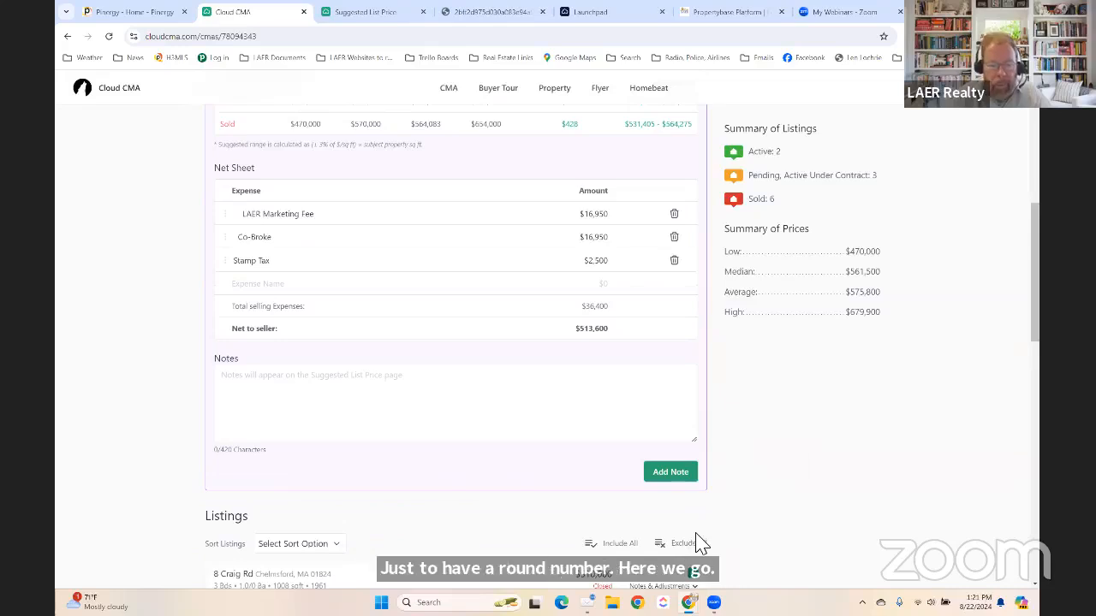
scroll(411, 505, down, 1)
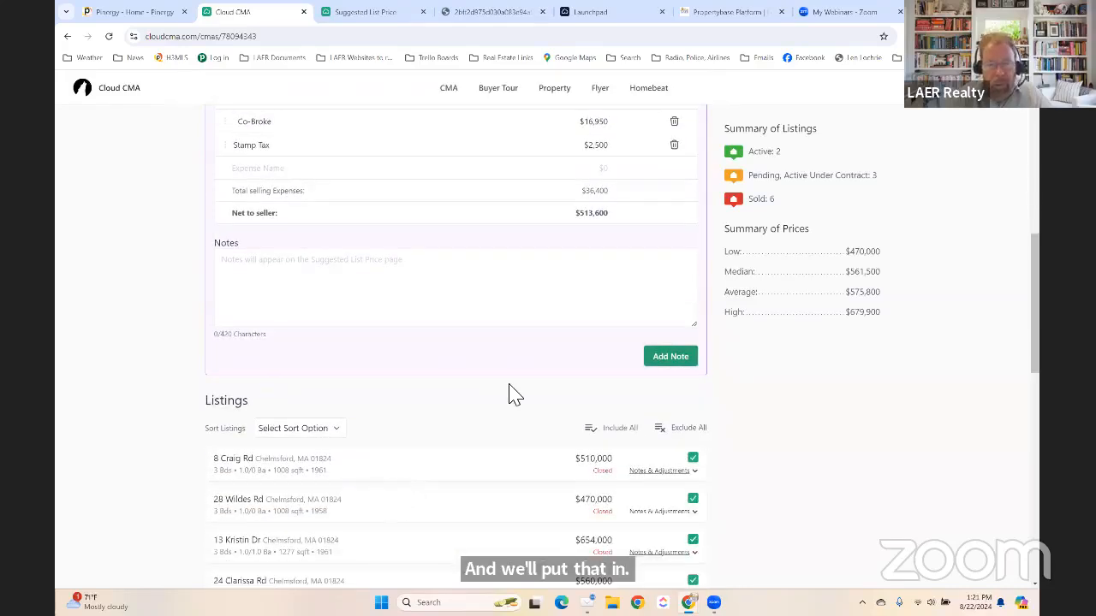
scroll(514, 391, up, 3)
scroll(413, 175, up, 1)
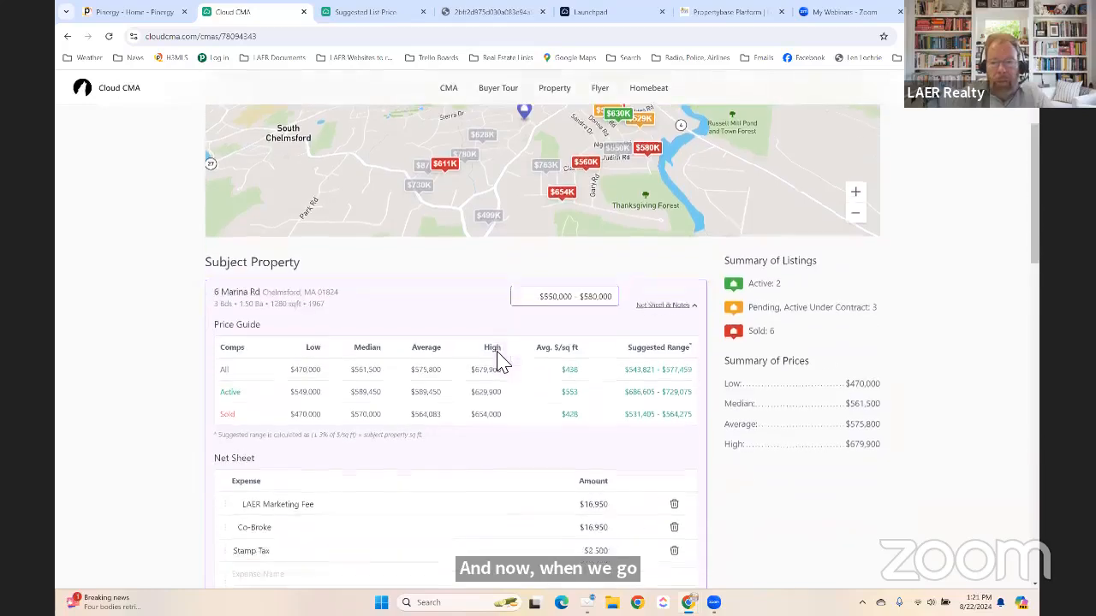
scroll(509, 342, up, 1)
click(842, 172)
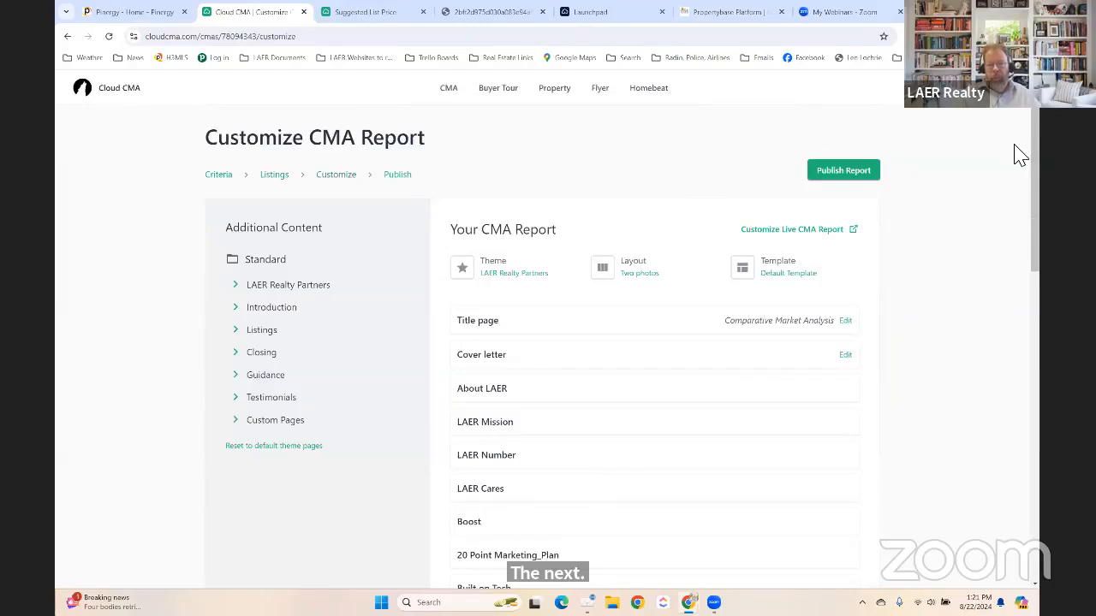
click(843, 170)
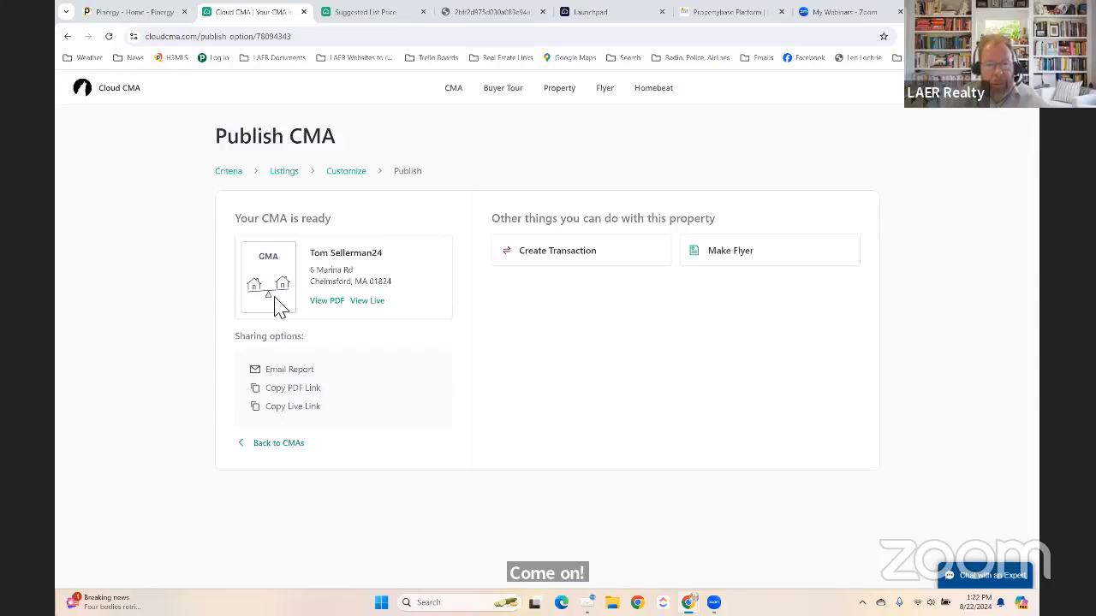
Open the report PDF and verify the page 56 Sellers Net Sheet lists Stamp Tax at $2,500.
click(327, 301)
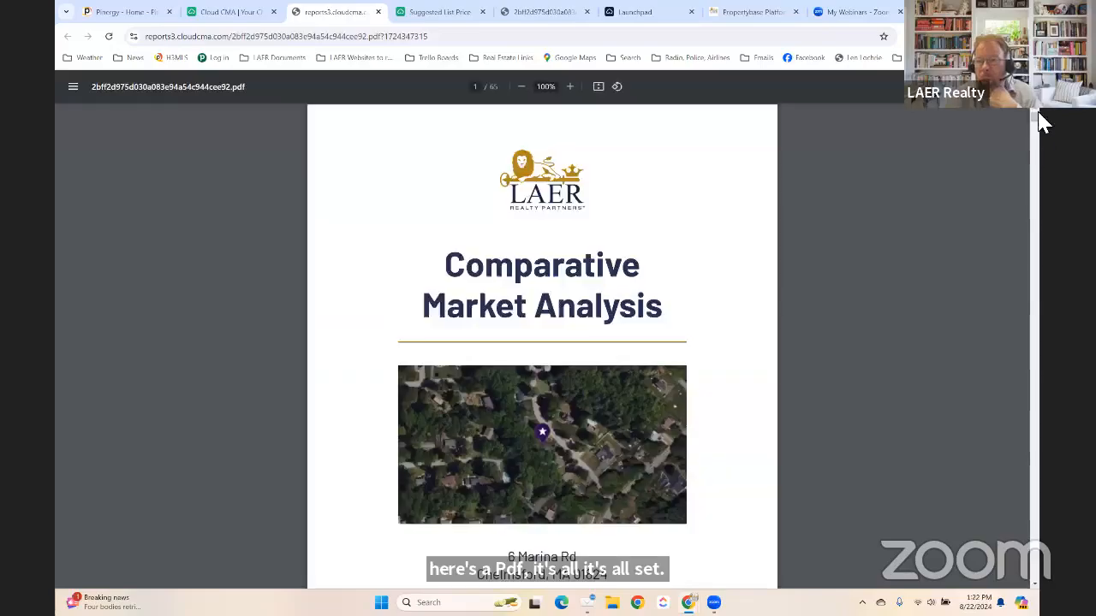
drag(1037, 119, 1039, 203)
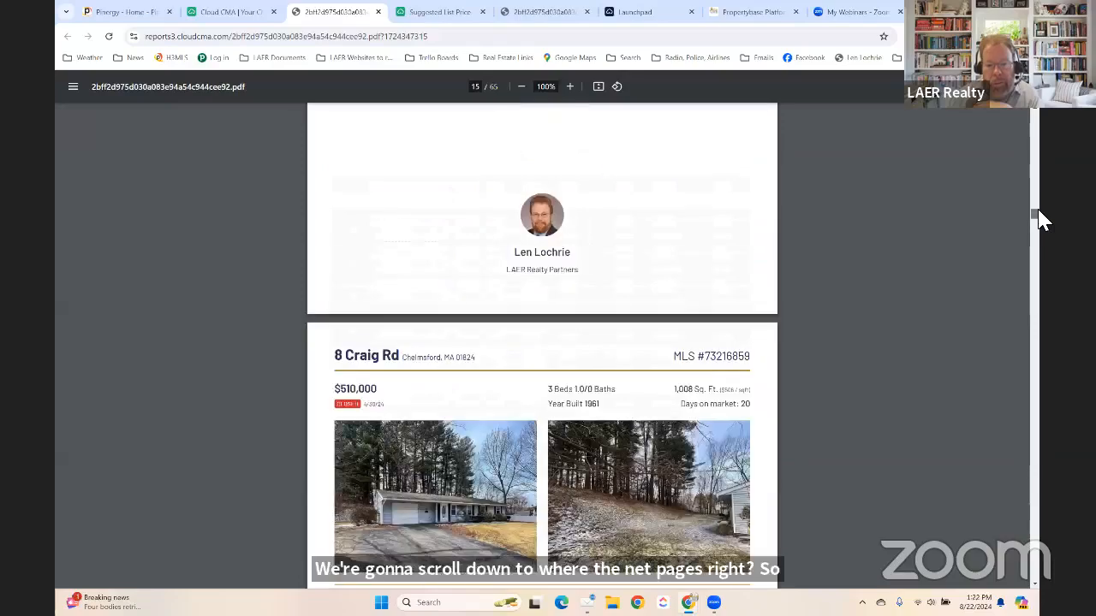
scroll(1037, 235, down, 5)
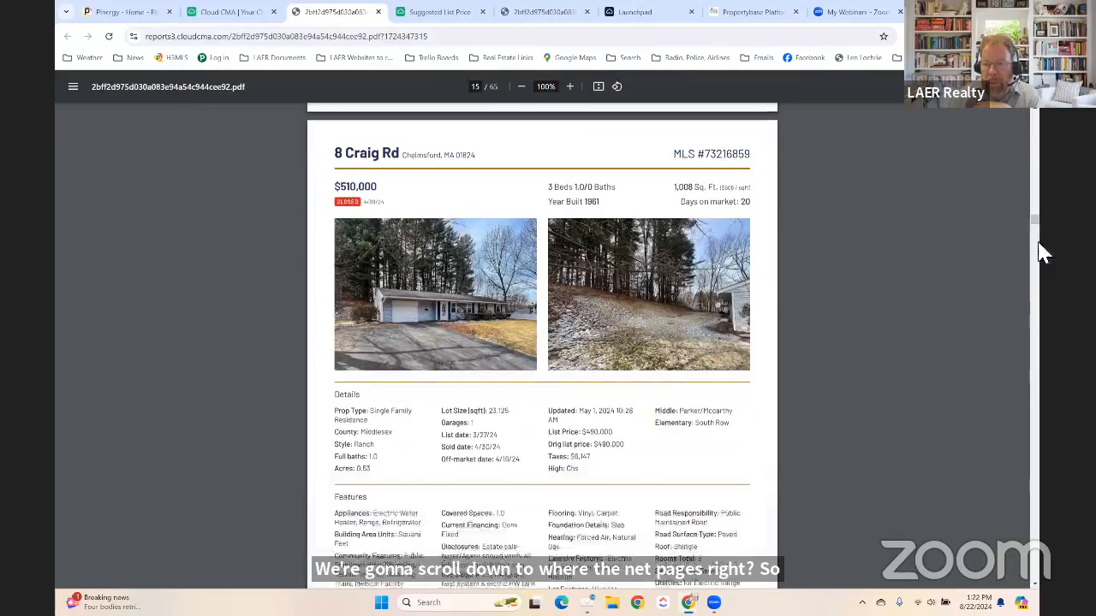
drag(1039, 246, 1039, 477)
scroll(607, 380, down, 5)
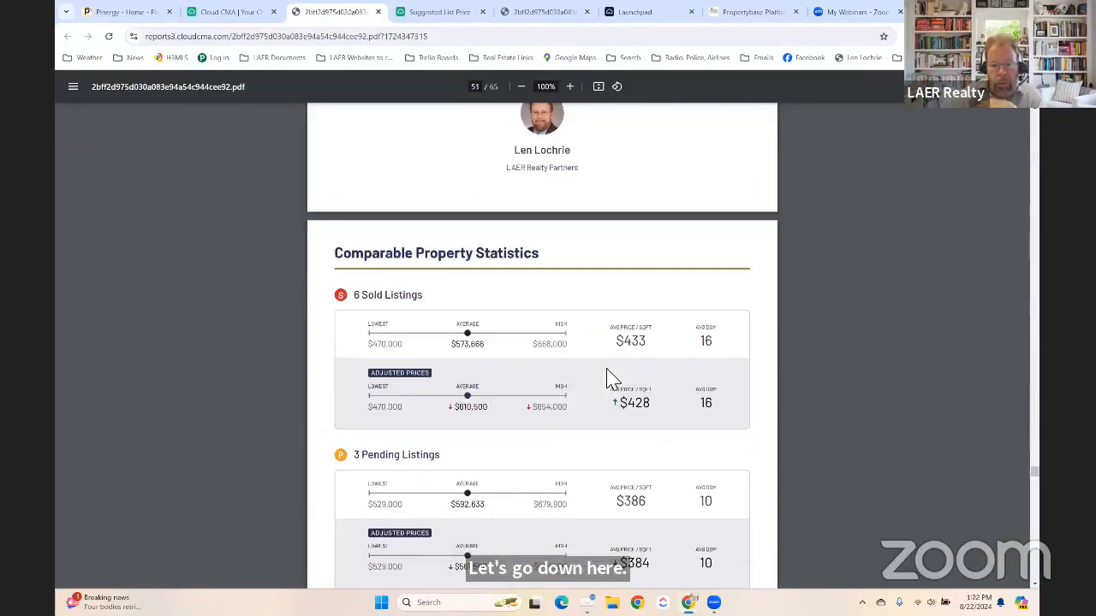
scroll(607, 379, down, 15)
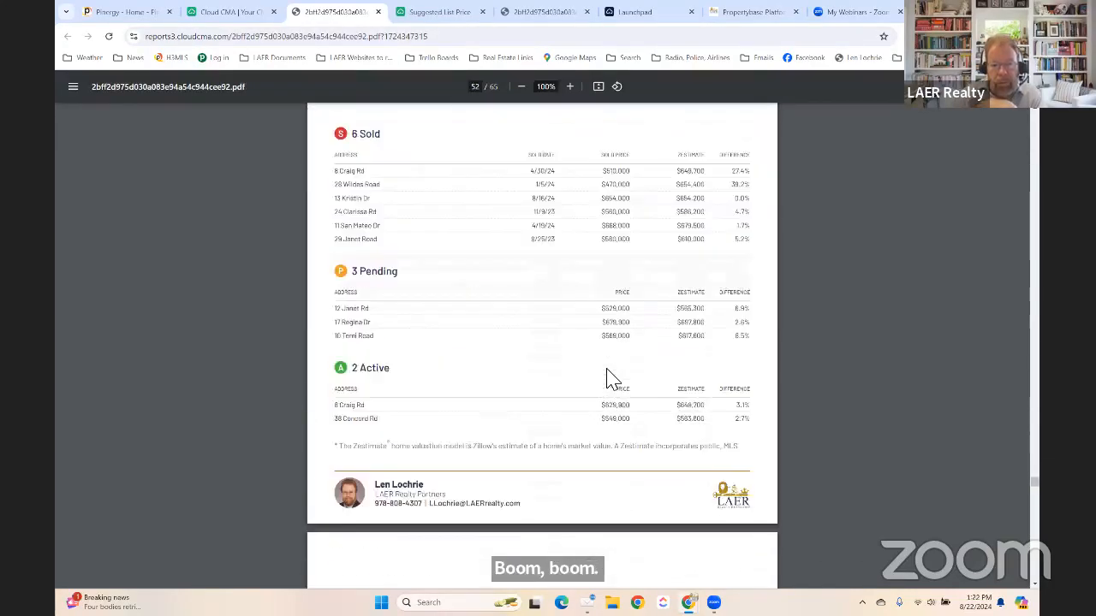
scroll(607, 377, down, 10)
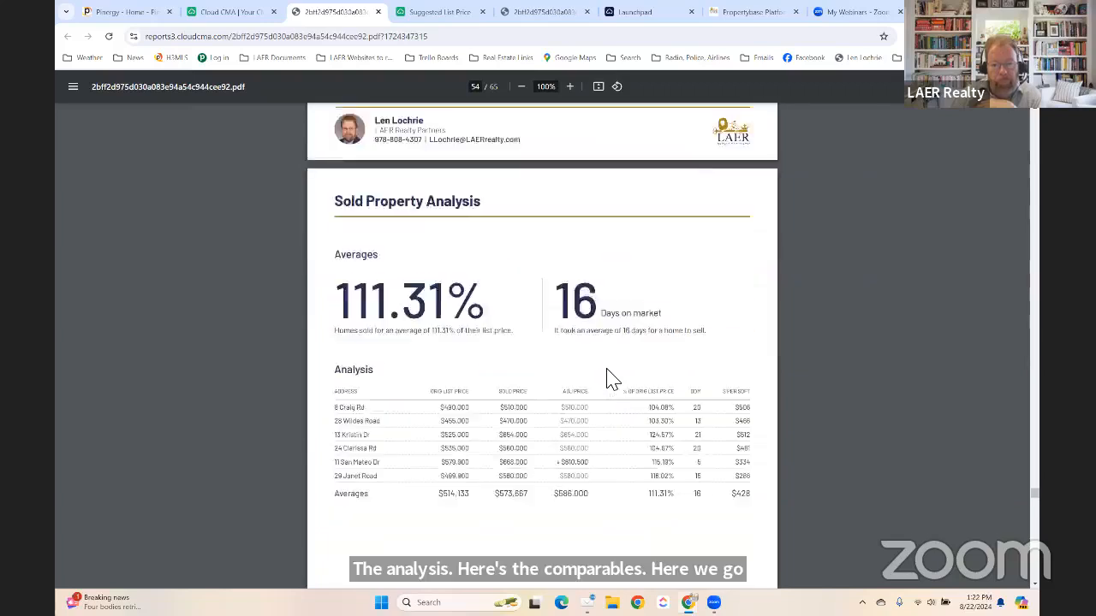
scroll(607, 380, down, 10)
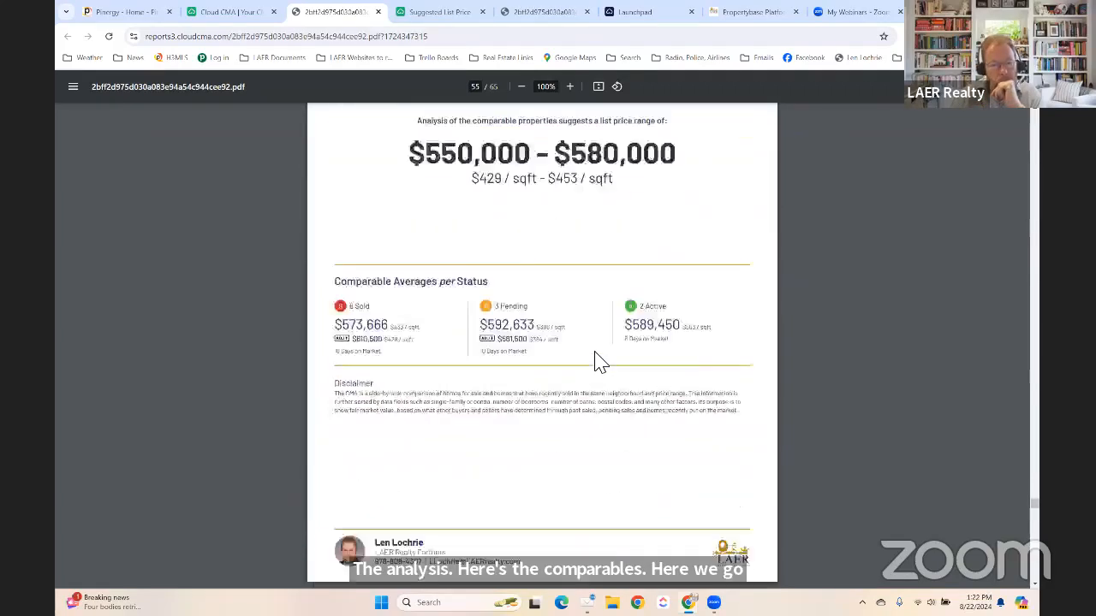
scroll(599, 361, up, 2)
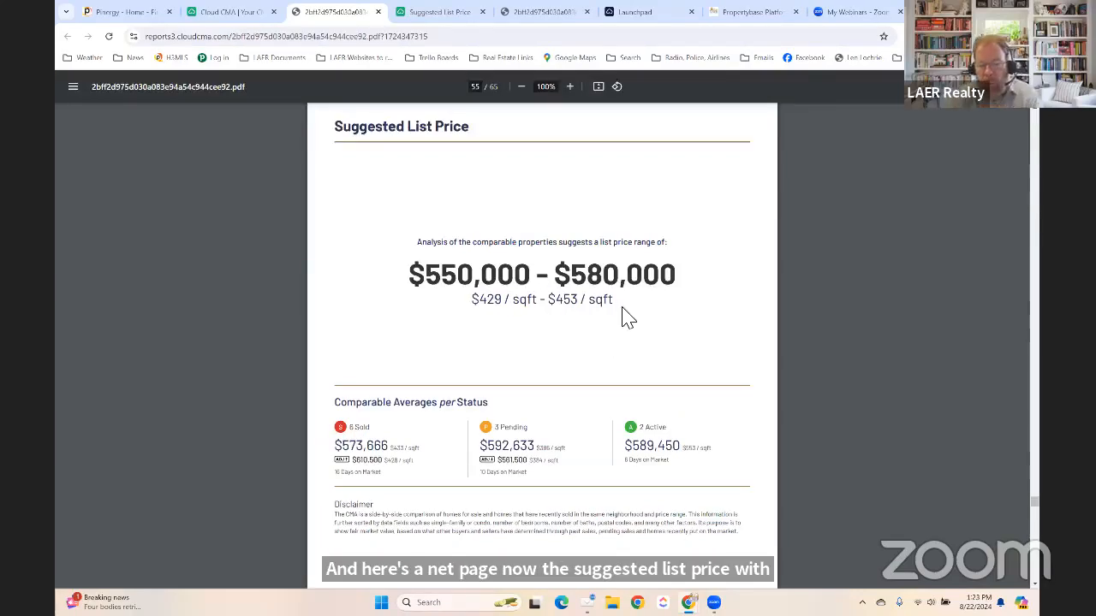
scroll(638, 319, down, 1)
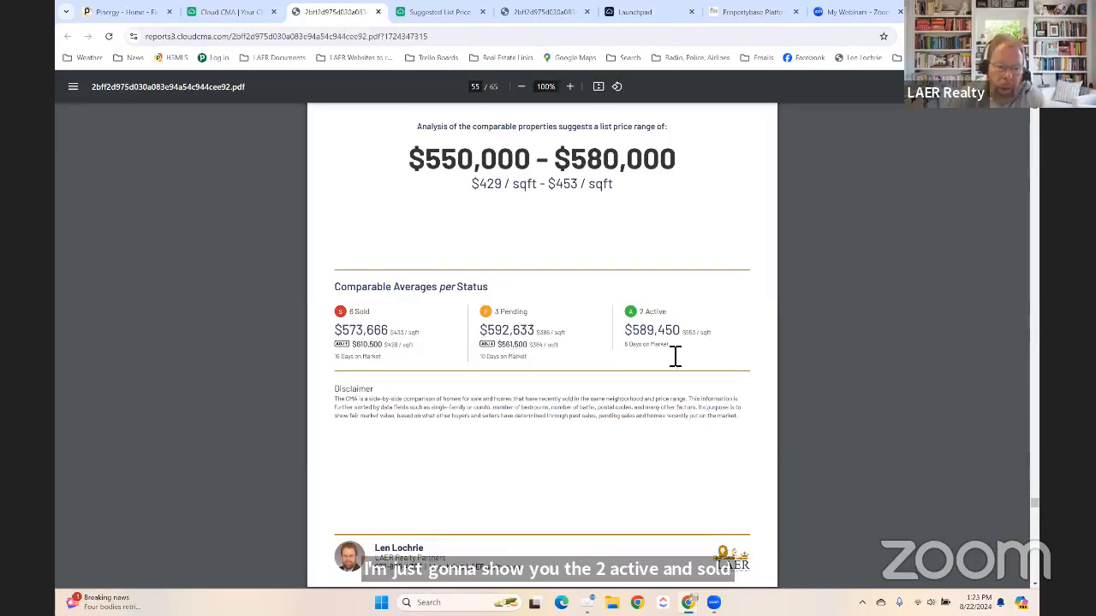
scroll(678, 346, down, 5)
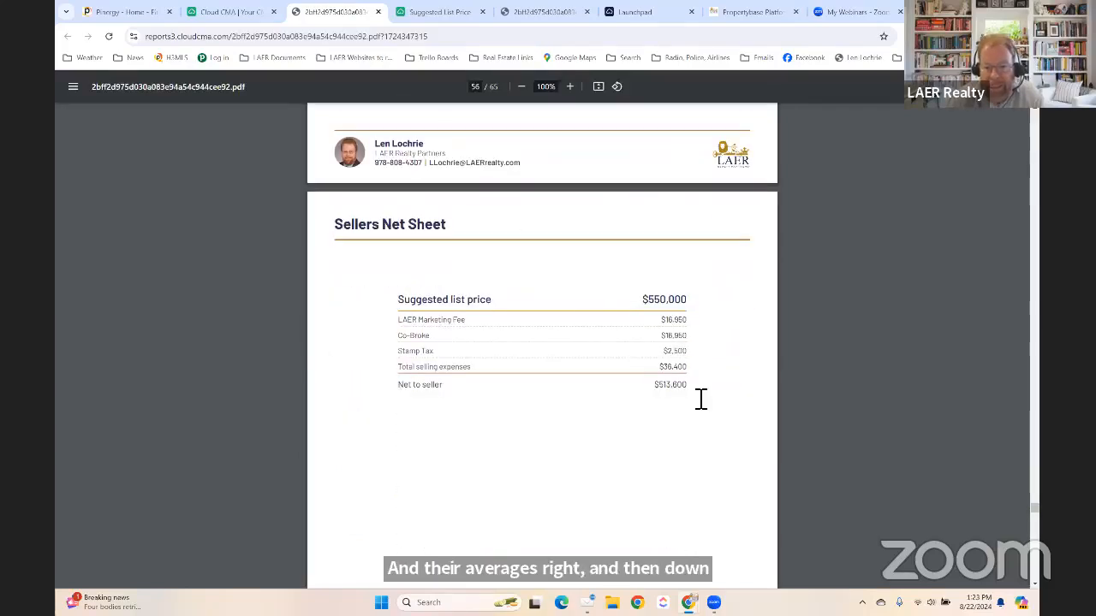
scroll(656, 366, down, 3)
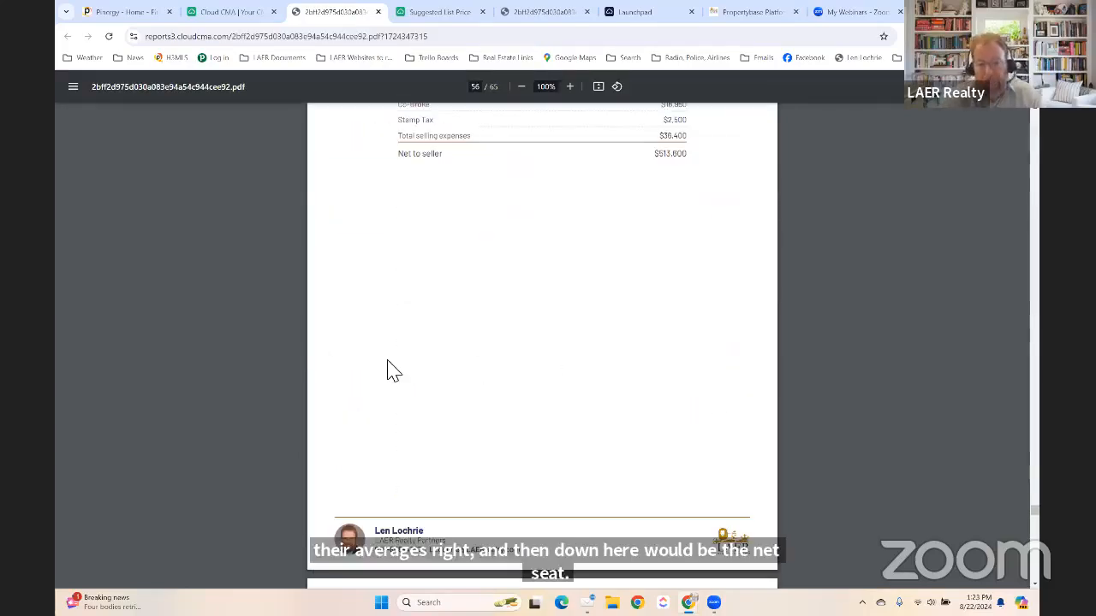
scroll(525, 350, up, 3)
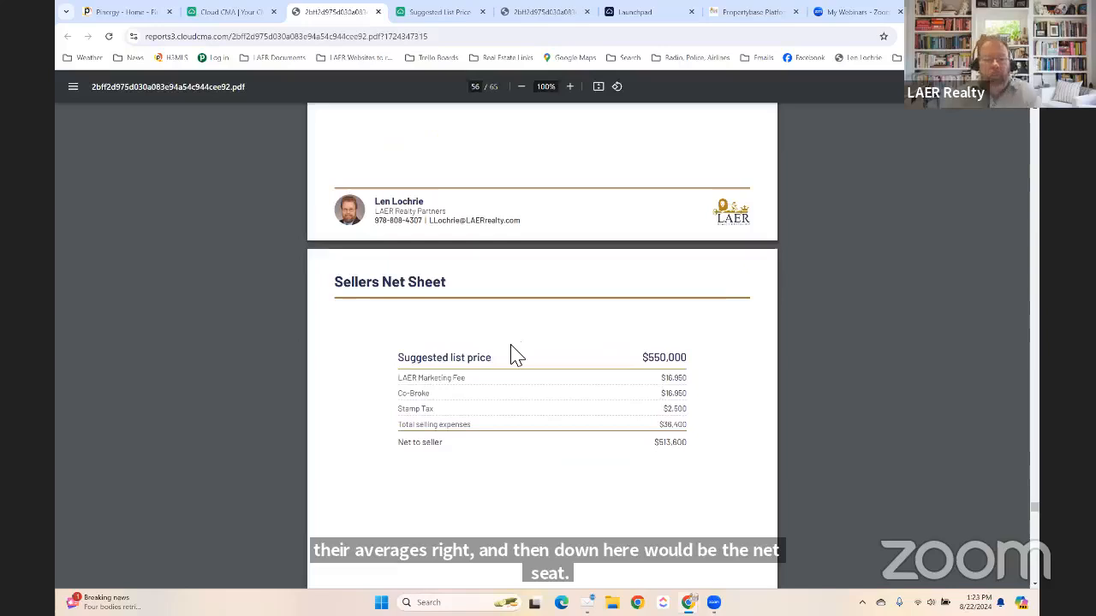
scroll(516, 355, down, 4)
scroll(514, 354, down, 5)
scroll(514, 355, up, 1)
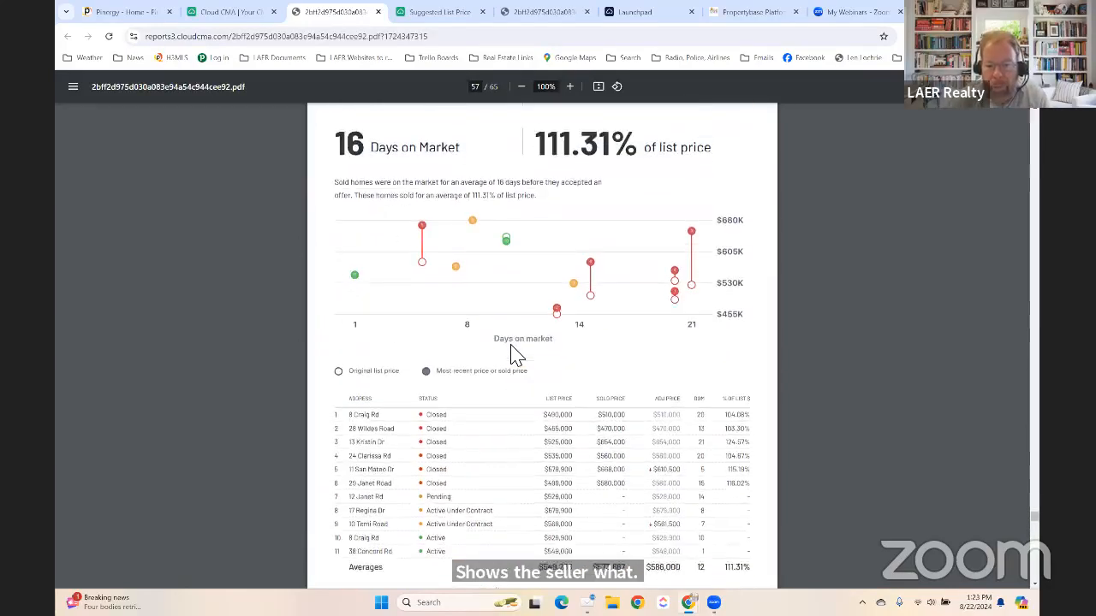
click(452, 12)
Reload the live Suggested List Price page to show the $2,500 Stamp Tax line.
scroll(367, 214, down, 1)
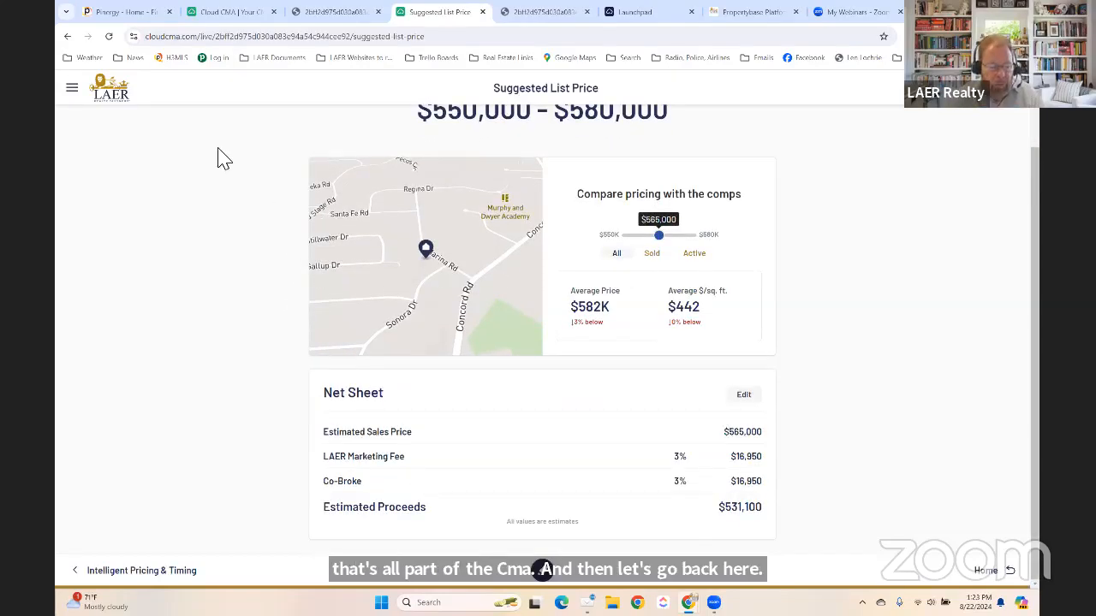
click(109, 37)
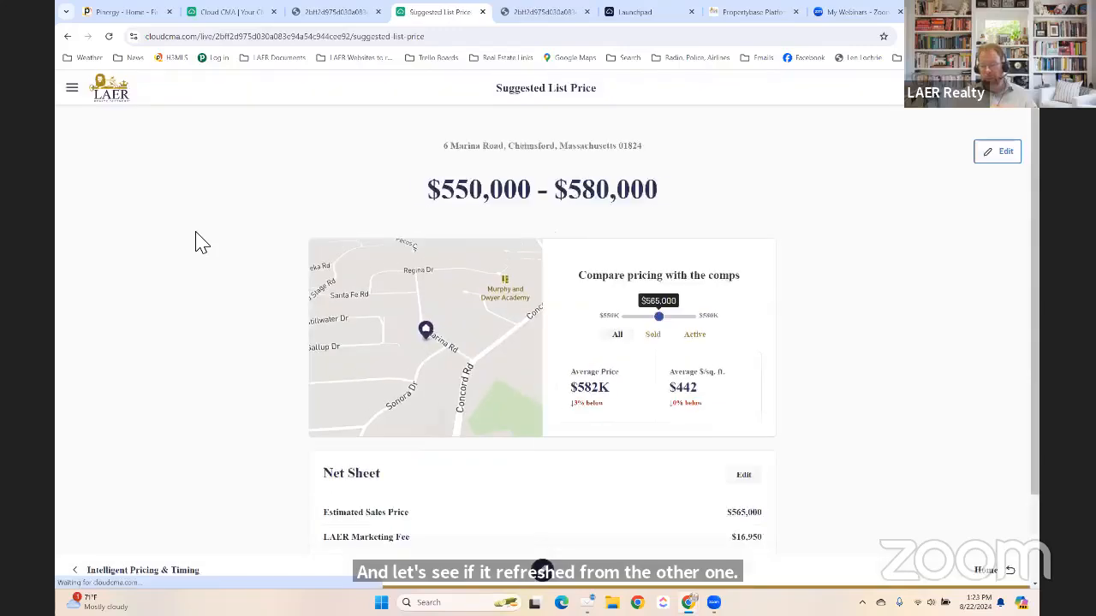
scroll(228, 311, down, 2)
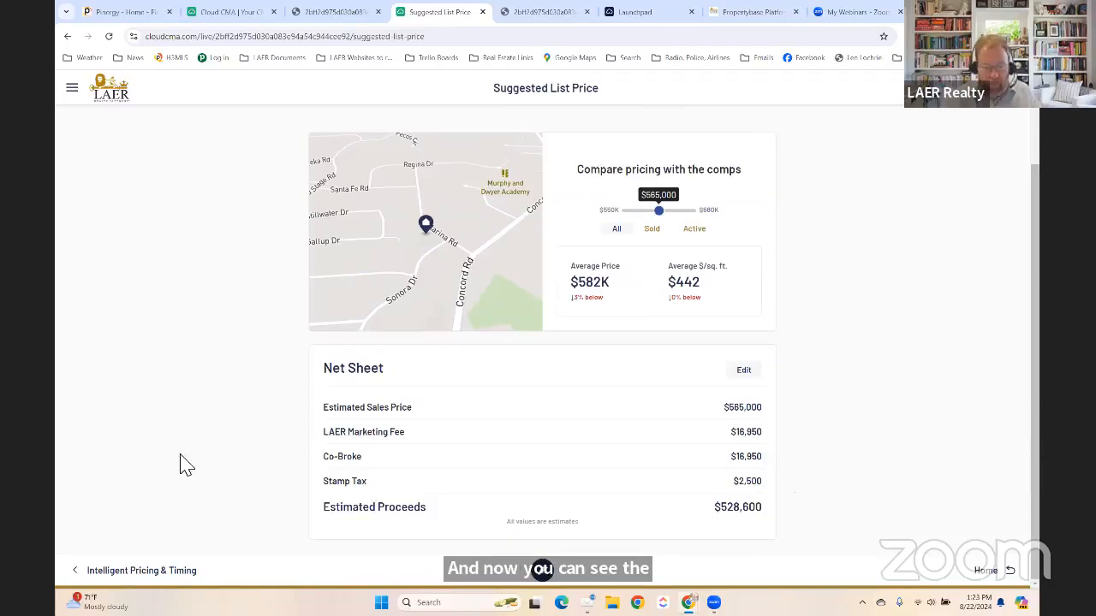
scroll(224, 422, up, 2)
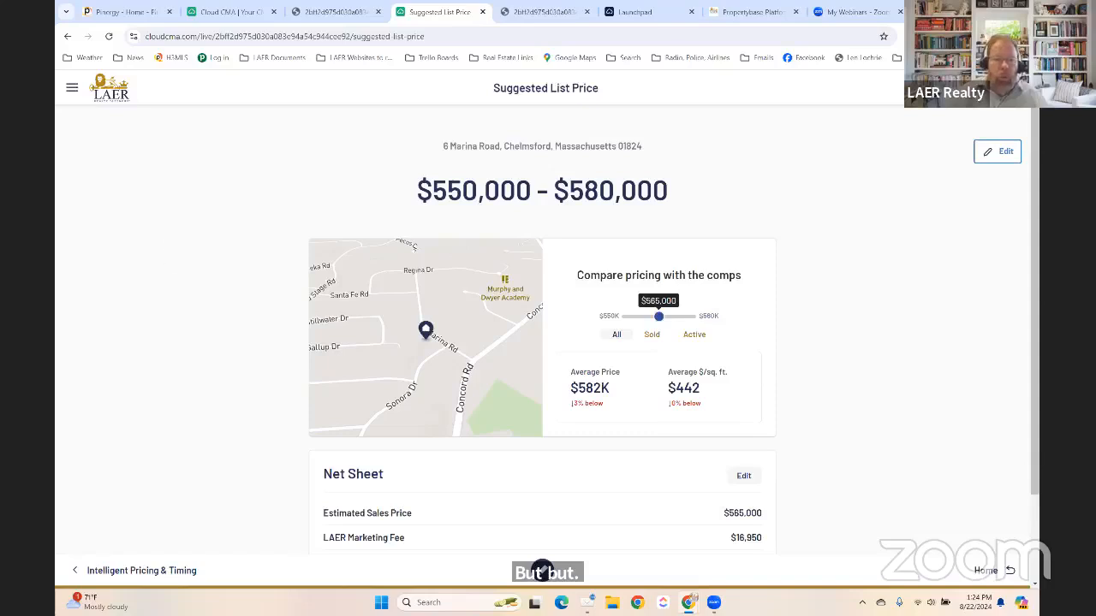
click(241, 12)
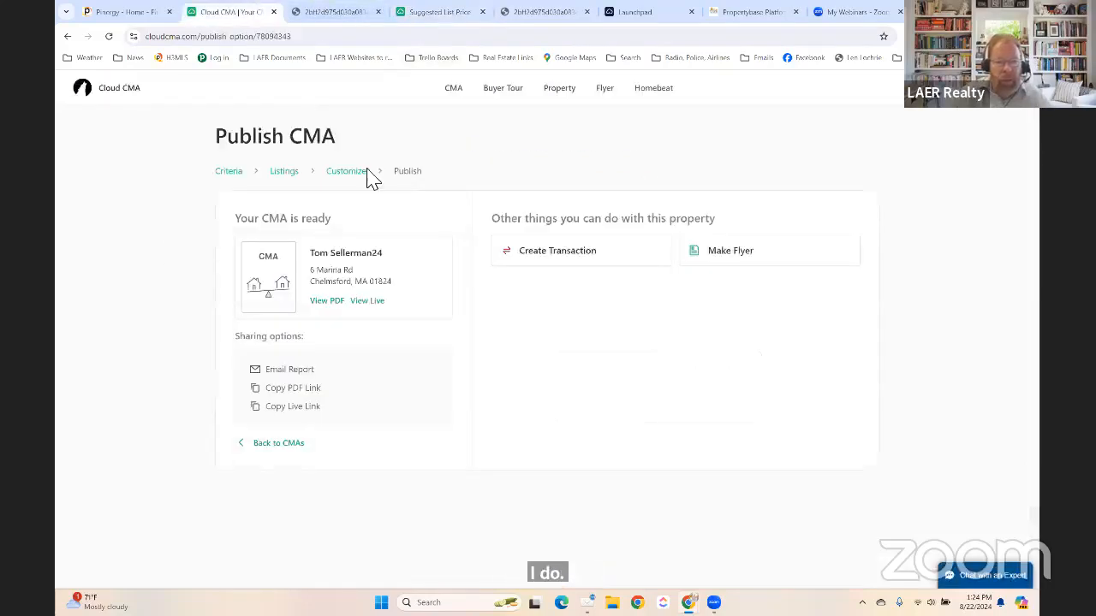
Open and refresh the CMA Reports grid, scrolling through the saved reports for this property.
click(453, 89)
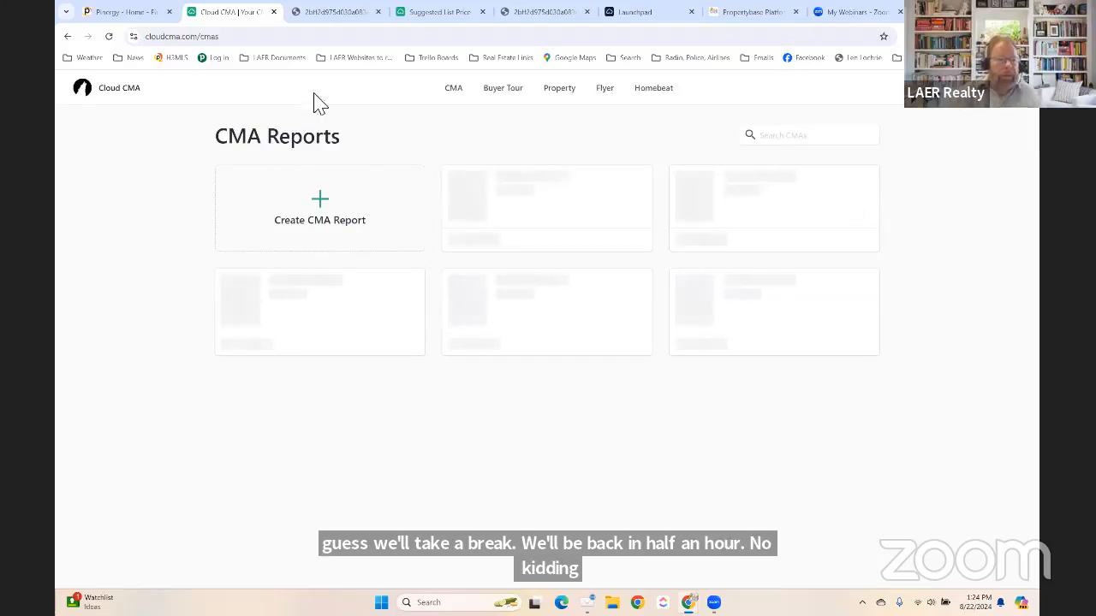
click(109, 38)
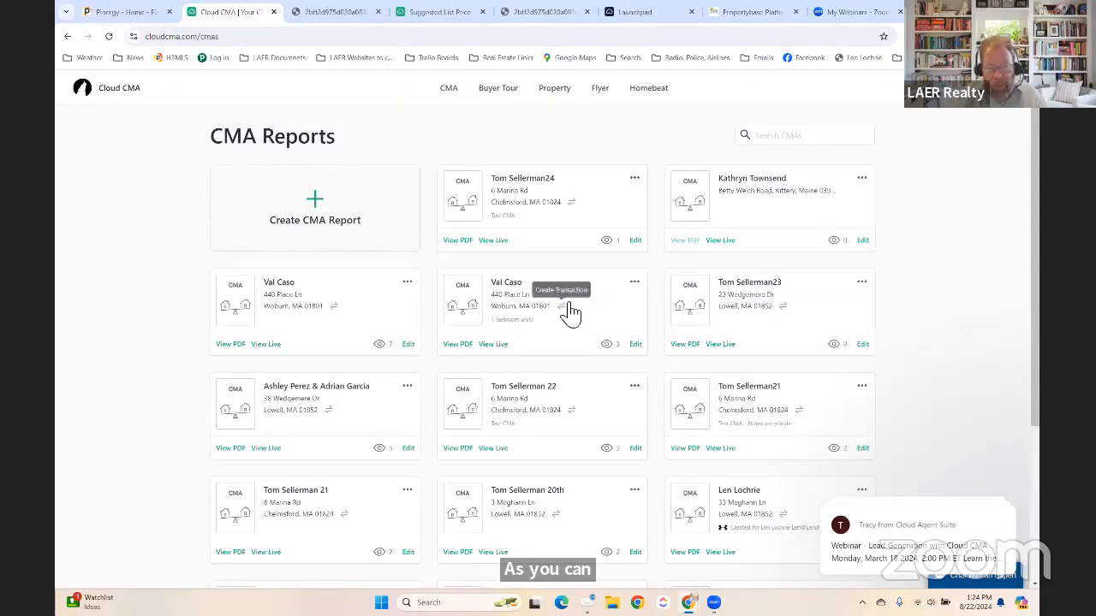
scroll(569, 310, down, 1)
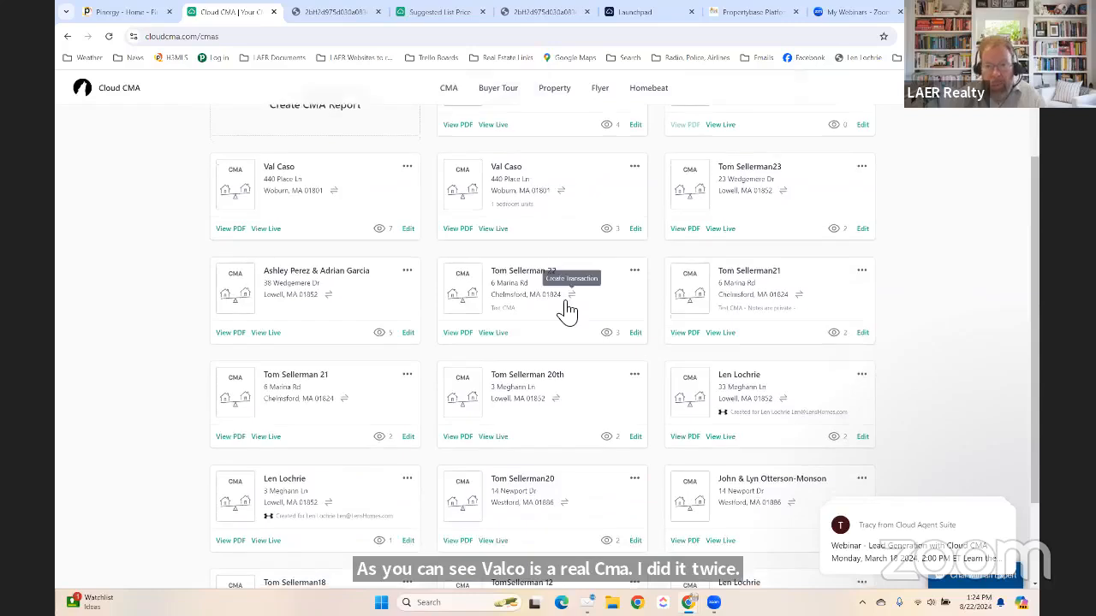
scroll(569, 310, down, 1)
drag(1037, 386, 1034, 375)
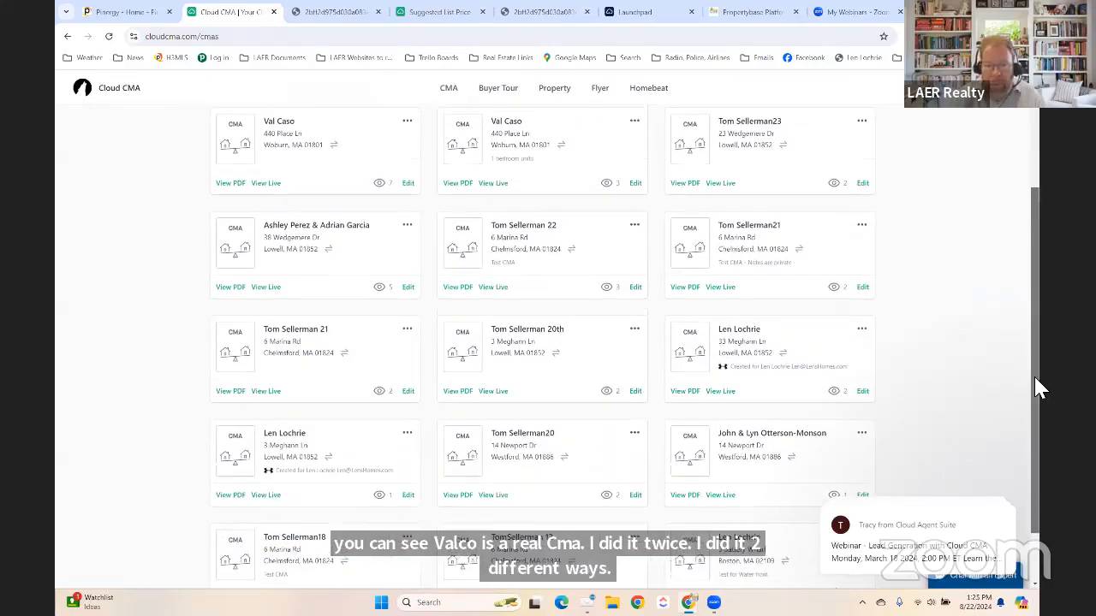